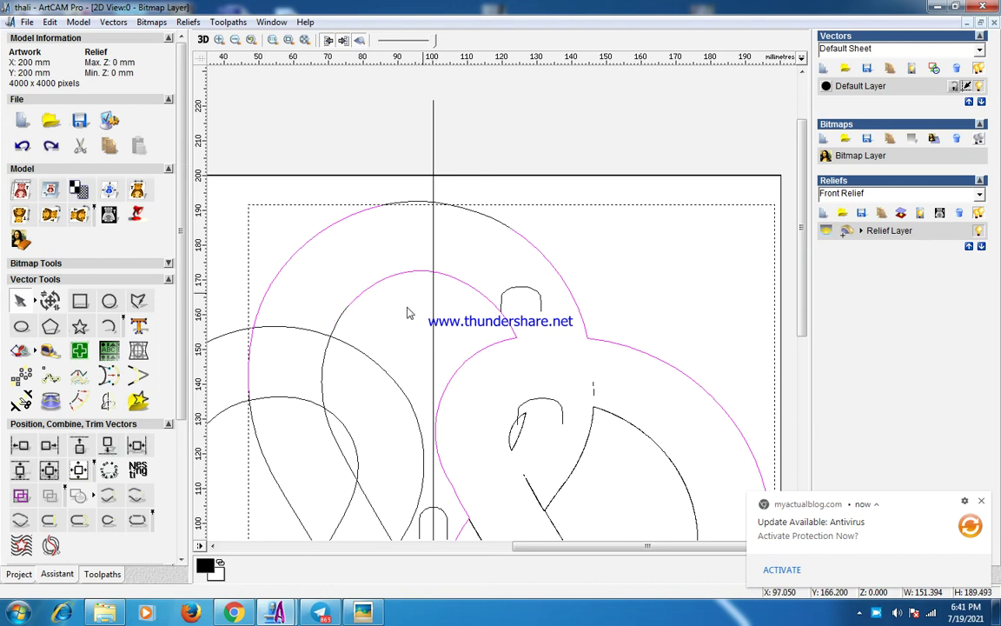
Join the short inner-loop arc segments on the upper left with the large right-hand outline using Join Multiple Vectors
{"action": "left_click", "coordinate": [340, 320]}
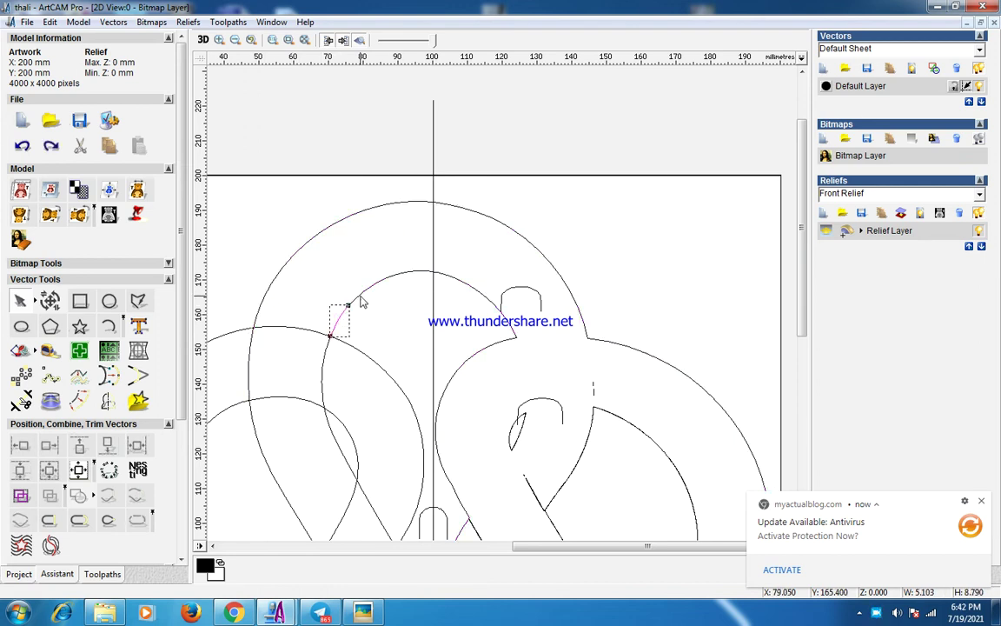
{"action": "left_click", "coordinate": [323, 363]}
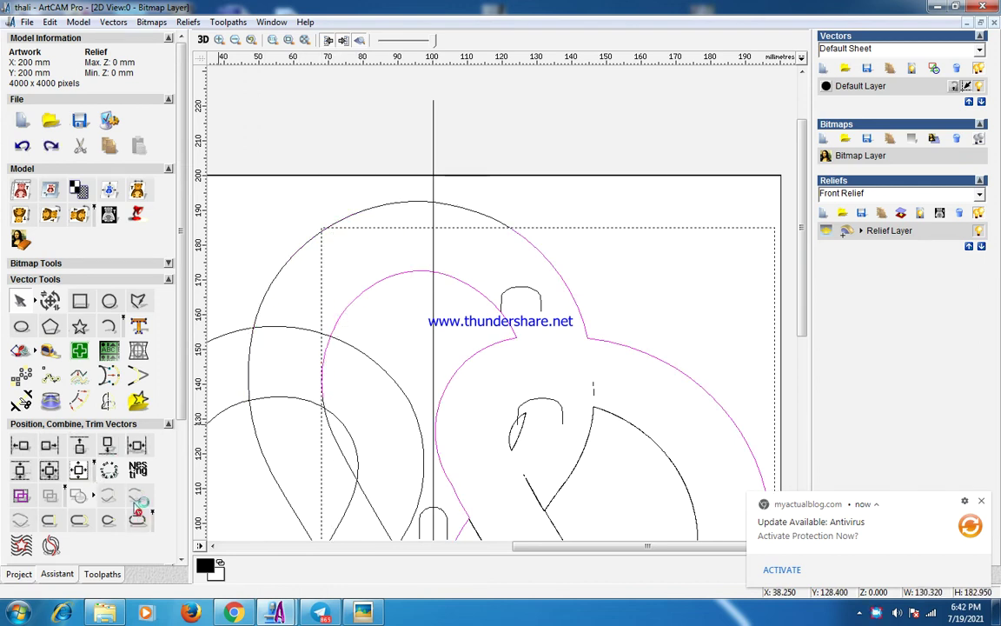
{"action": "left_click", "coordinate": [137, 502]}
{"action": "left_click", "coordinate": [161, 270]}
{"action": "left_click", "coordinate": [149, 298]}
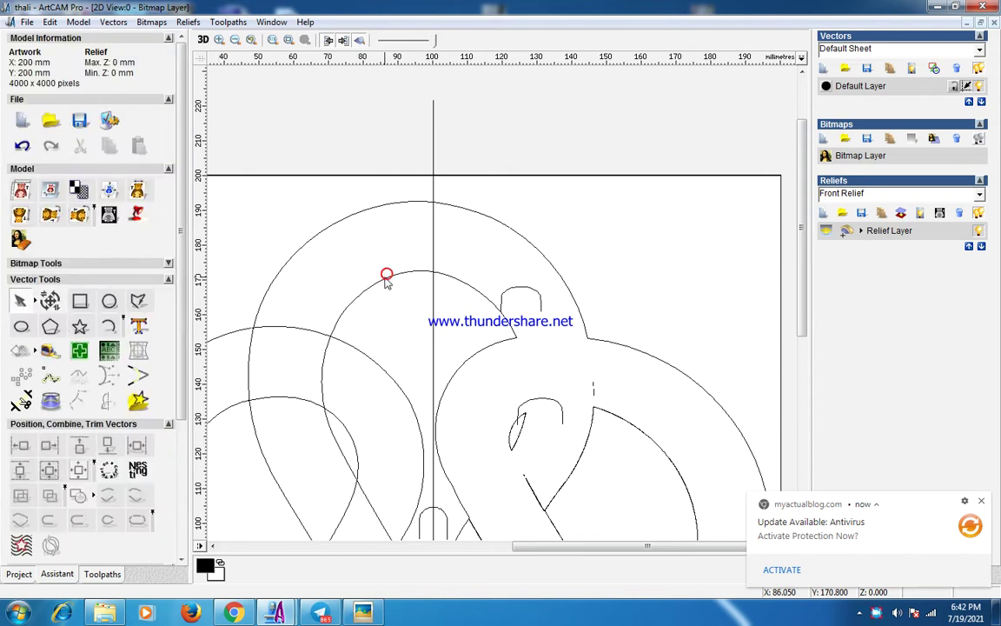
Try to join the outer upper-left arc to the right-hand outline with a smooth curve, and undo the join
{"action": "left_click", "coordinate": [386, 278]}
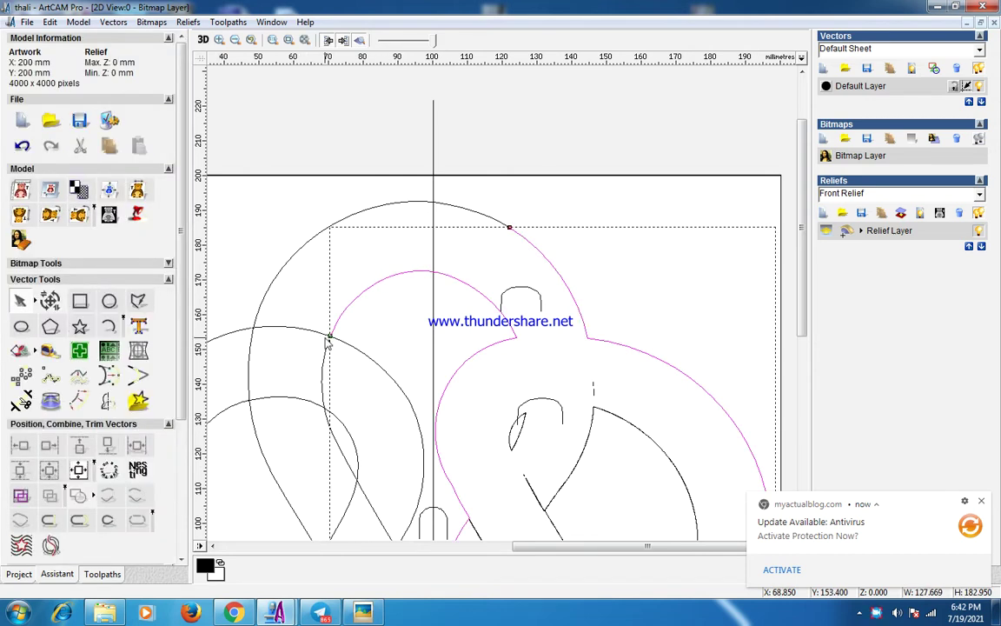
{"action": "left_click", "coordinate": [308, 238]}
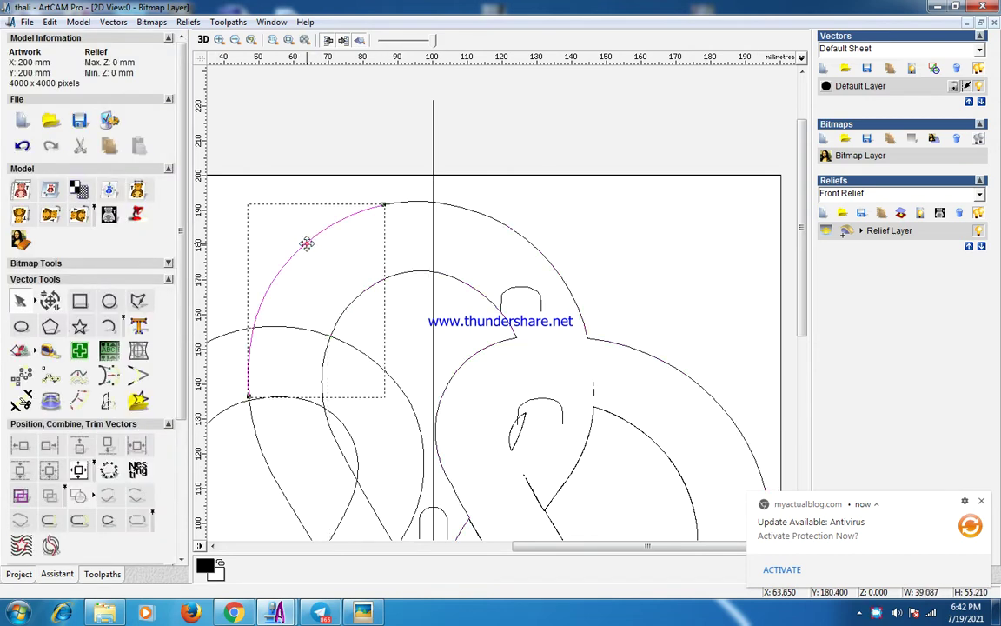
{"action": "left_click", "coordinate": [532, 243], "text": "shift"}
{"action": "left_click", "coordinate": [139, 498]}
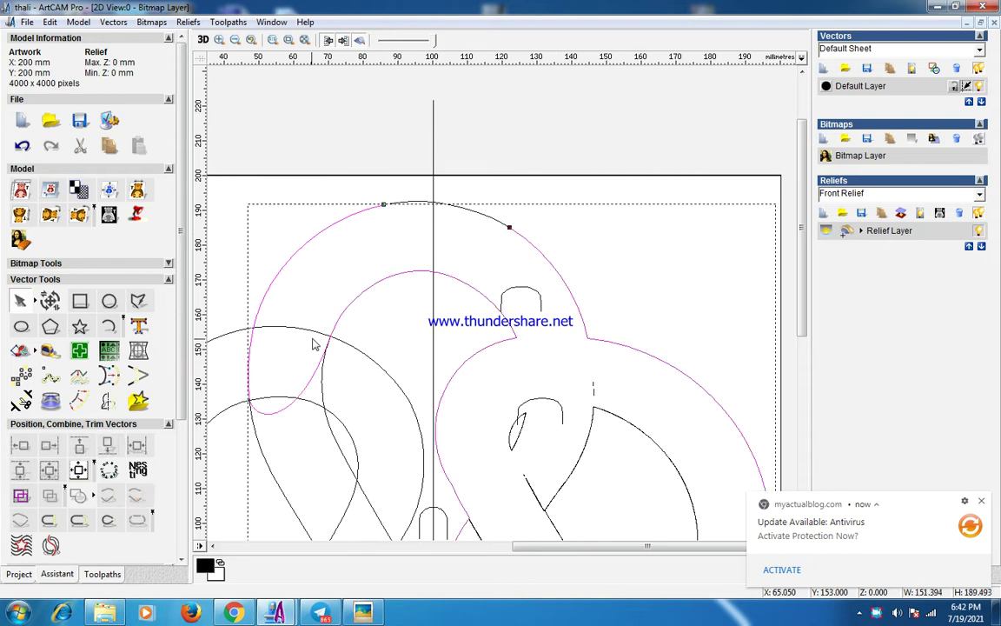
{"action": "key", "text": "ctrl+z"}
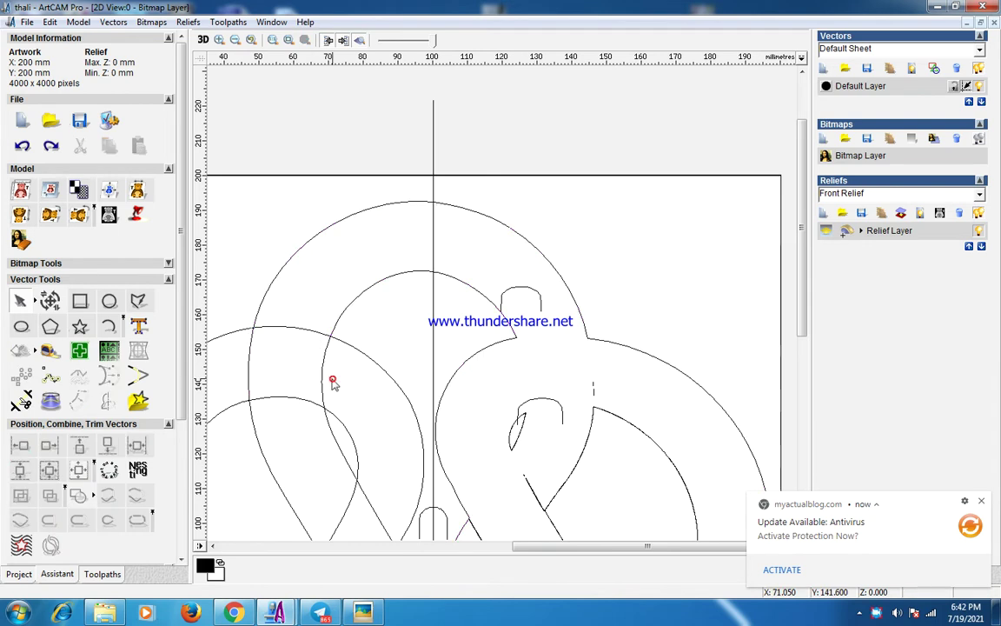
Join the descending inner-strand segments and the right-hand outline using Join Multiple Vectors with a 0.01 tolerance
{"action": "left_click", "coordinate": [326, 368]}
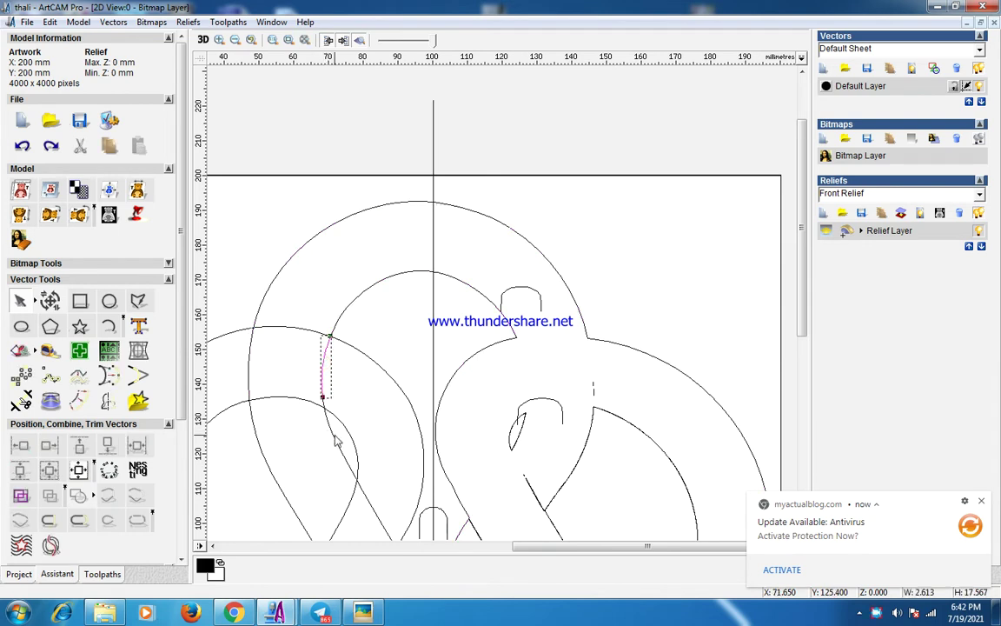
{"action": "left_click", "coordinate": [335, 436], "text": "shift"}
{"action": "left_click", "coordinate": [349, 469], "text": "shift"}
{"action": "scroll", "coordinate": [406, 422], "scroll_direction": "down", "scroll_amount": 1}
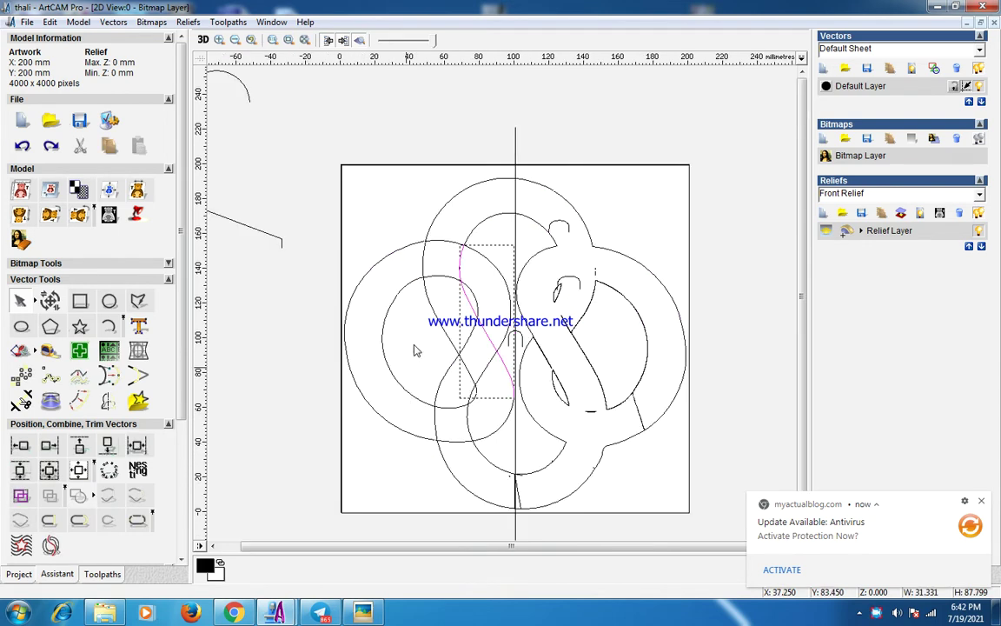
{"action": "left_click", "coordinate": [465, 235], "text": "shift"}
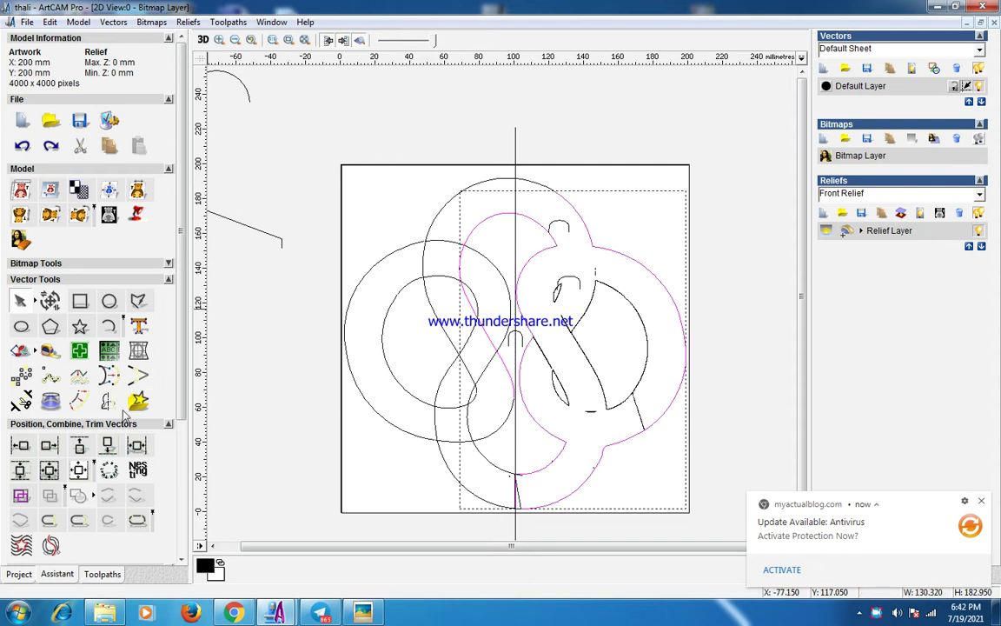
{"action": "left_click", "coordinate": [142, 518]}
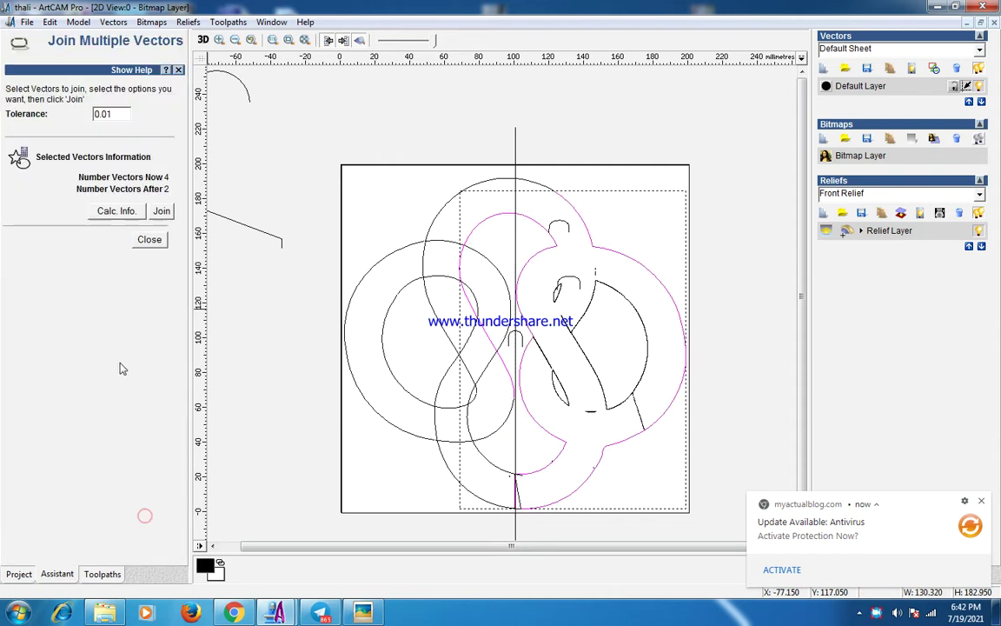
{"action": "left_click", "coordinate": [161, 211]}
{"action": "left_click", "coordinate": [149, 239]}
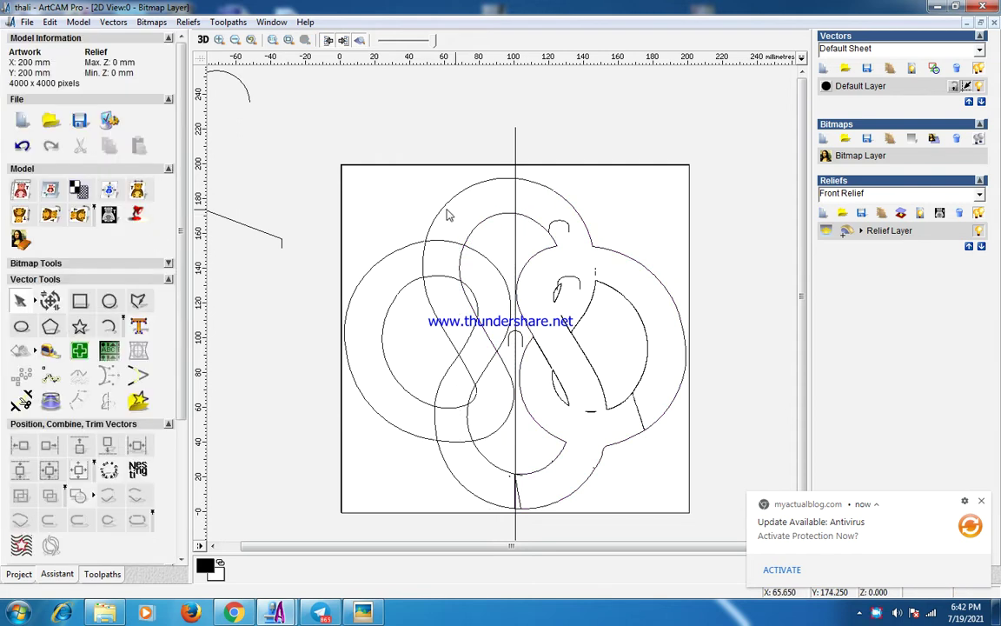
Retry joining the outer upper-left arc with the right-hand outline, and undo the resulting curve
{"action": "left_click", "coordinate": [440, 211]}
{"action": "left_click", "coordinate": [552, 191], "text": "shift"}
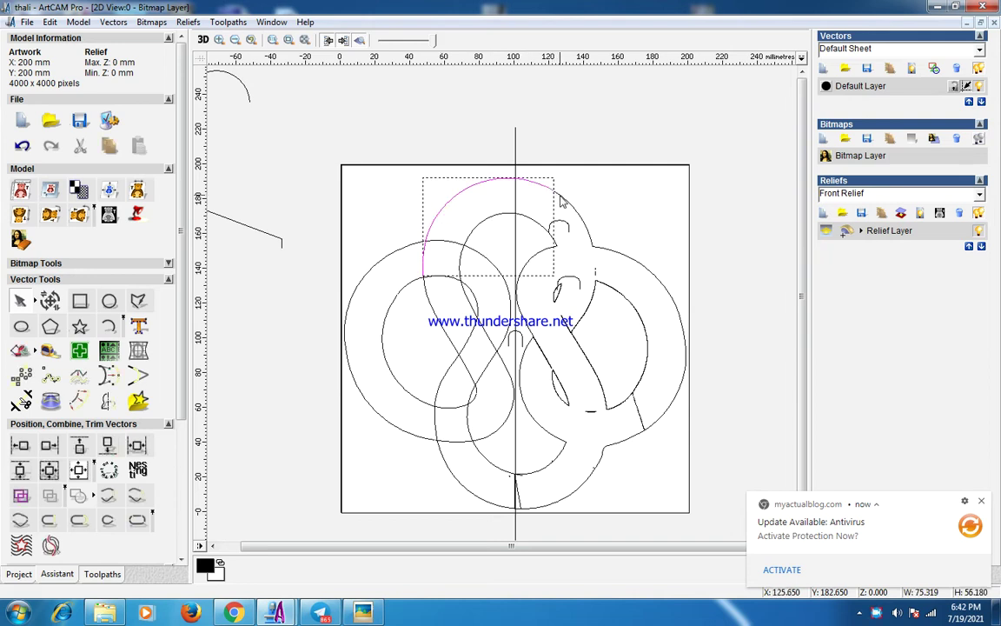
{"action": "left_click", "coordinate": [561, 201]}
{"action": "left_click", "coordinate": [560, 197]}
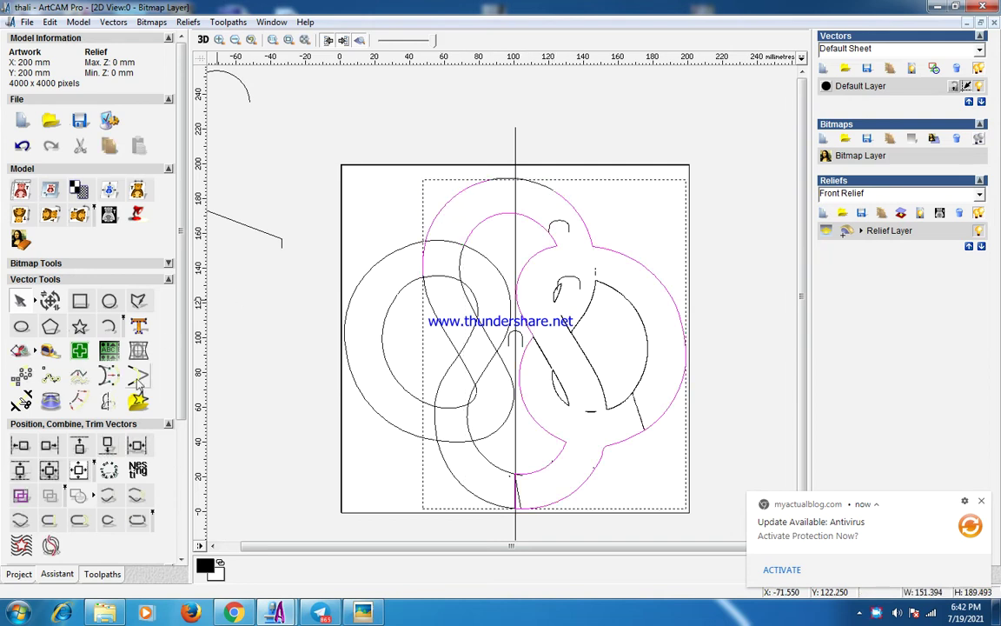
{"action": "left_click", "coordinate": [132, 497]}
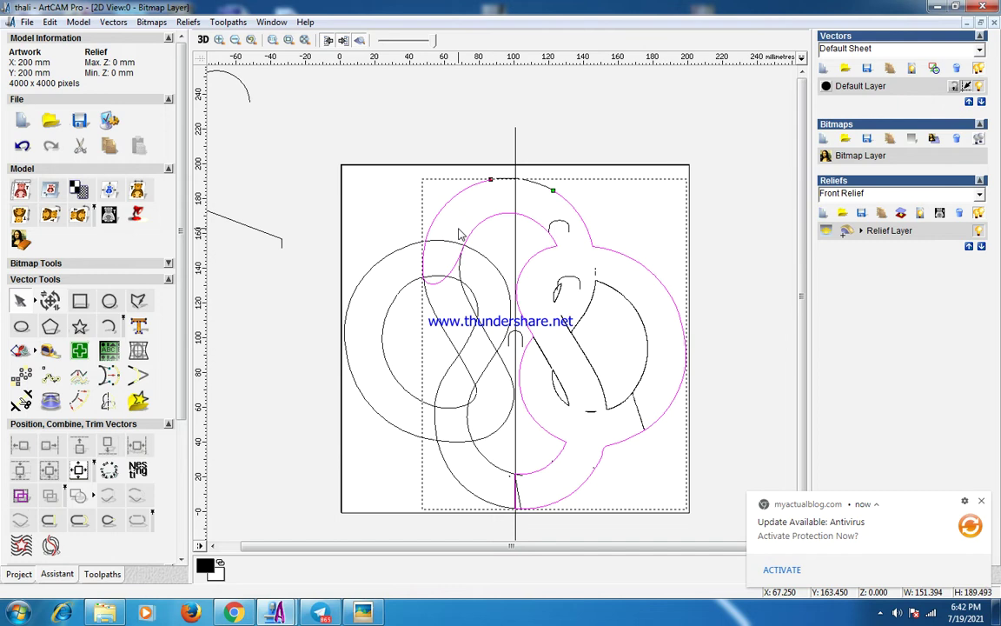
{"action": "key", "text": "ctrl+z"}
Join the descending inner strand to the inner-loop end of the right-hand outline
{"action": "left_click", "coordinate": [469, 266]}
{"action": "left_click", "coordinate": [469, 236]}
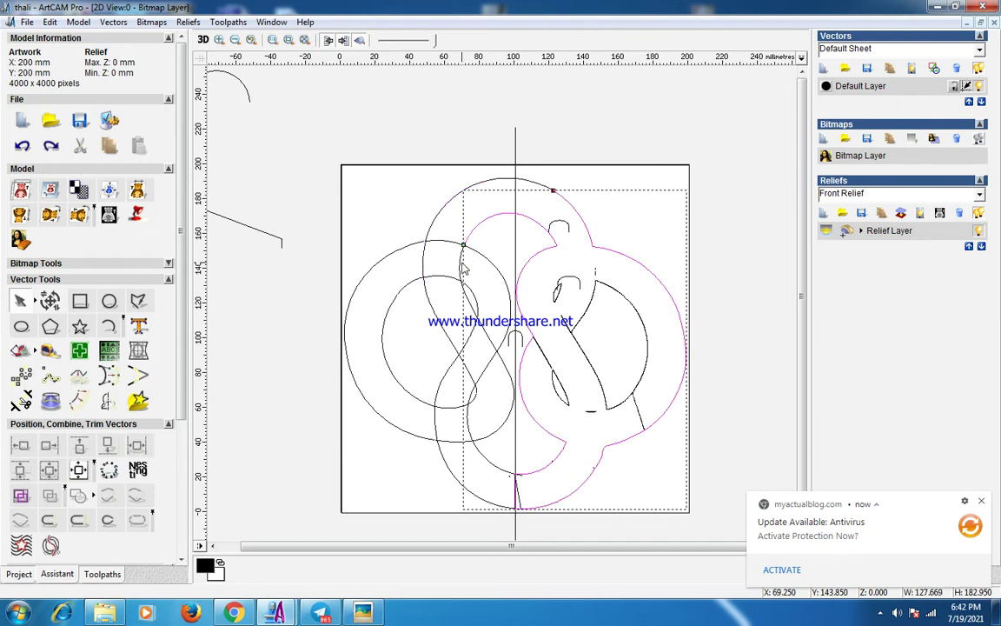
{"action": "left_click", "coordinate": [461, 263], "text": "shift"}
{"action": "left_click", "coordinate": [104, 492]}
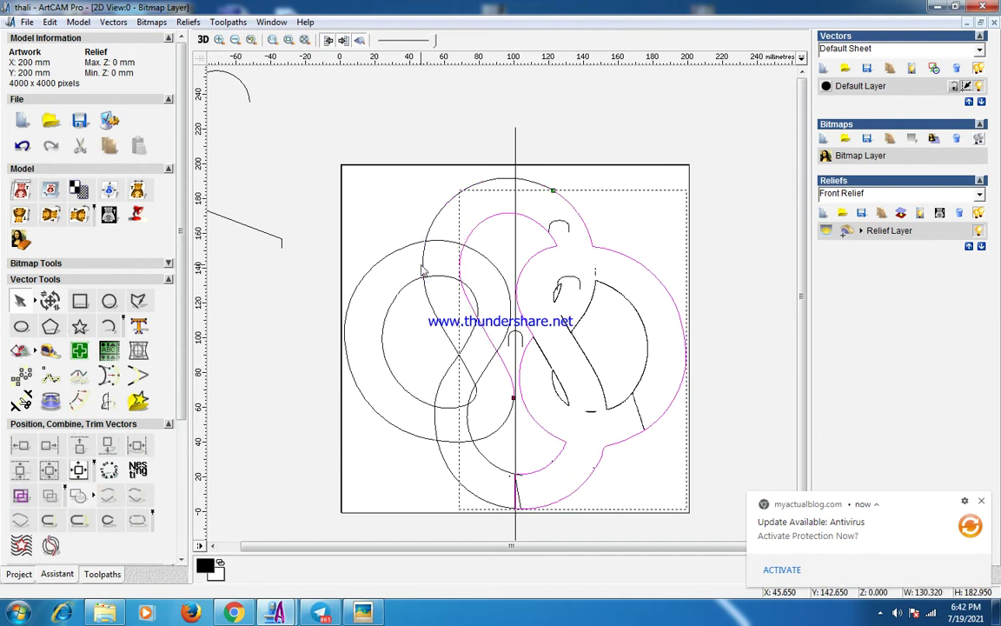
Join the outer upper-left arc to the right-hand outline, bridging the gap at the top with a smooth curve
{"action": "left_click", "coordinate": [438, 205]}
{"action": "left_click", "coordinate": [437, 209]}
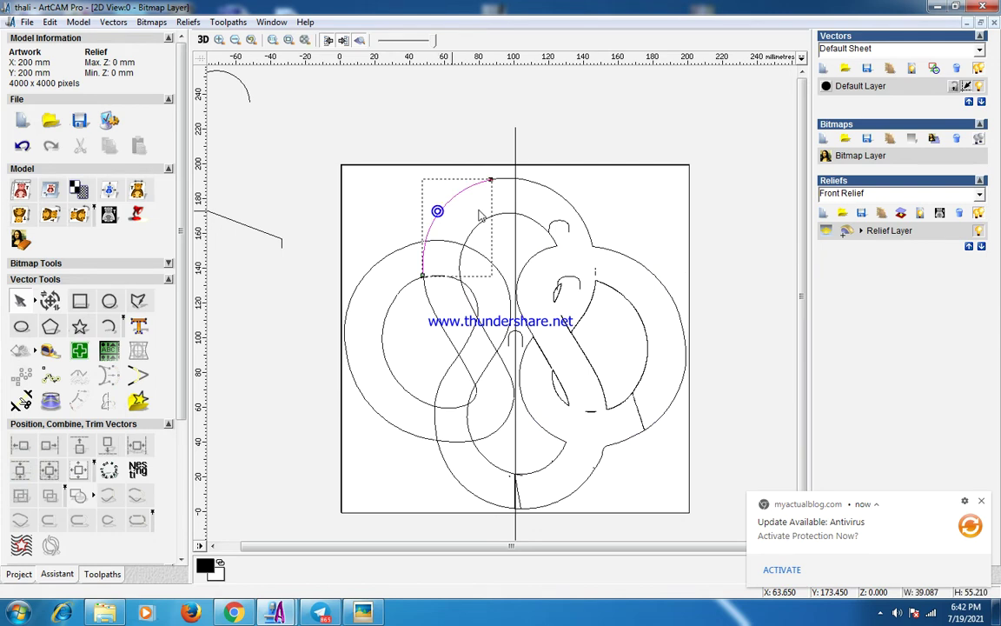
{"action": "left_click", "coordinate": [570, 204], "text": "shift"}
{"action": "left_click", "coordinate": [112, 493]}
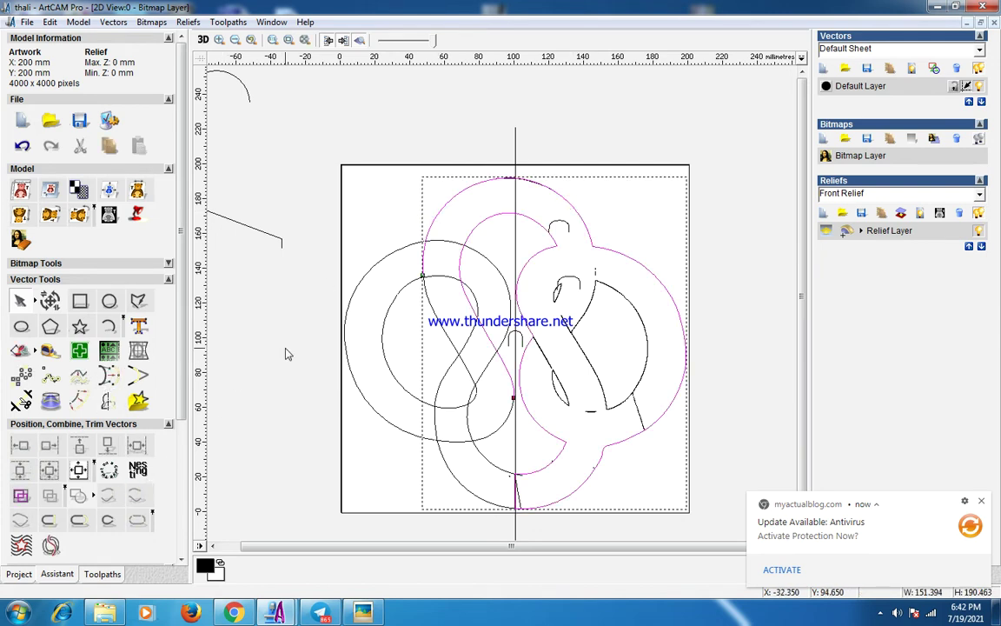
Delete the leftover short arc segment at the top of the outer loop
{"action": "left_click", "coordinate": [493, 194]}
{"action": "left_click_drag", "start_coordinate": [475, 152], "coordinate": [582, 220]}
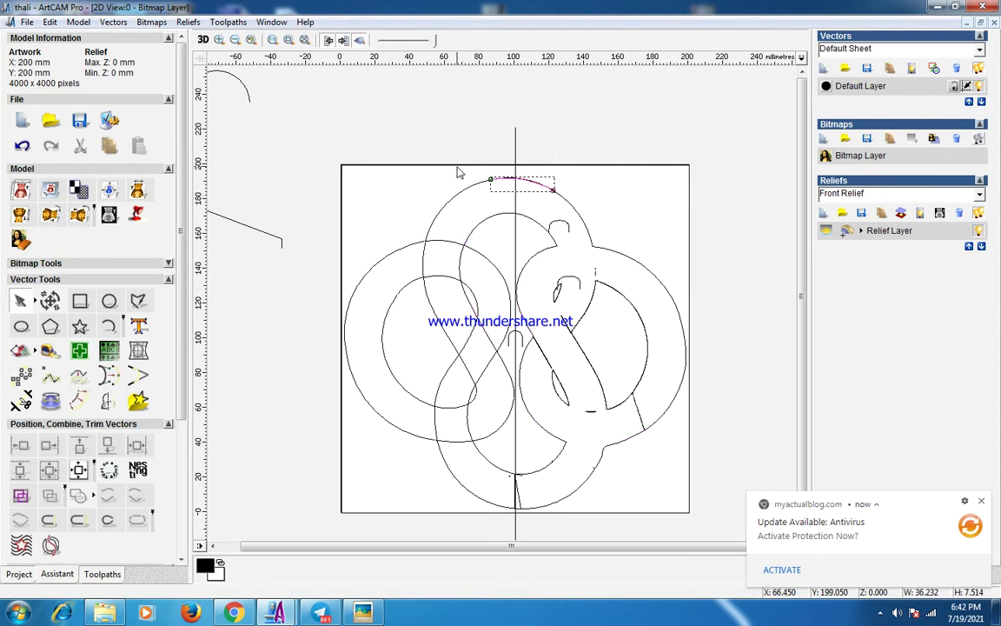
{"action": "key", "text": "Delete"}
Draw a Start - End - Point On Arc arc of about 38 mm radius from the inner loop's corner to the small leaf shape's upper tip
{"action": "scroll", "coordinate": [532, 247], "scroll_direction": "up", "scroll_amount": 1}
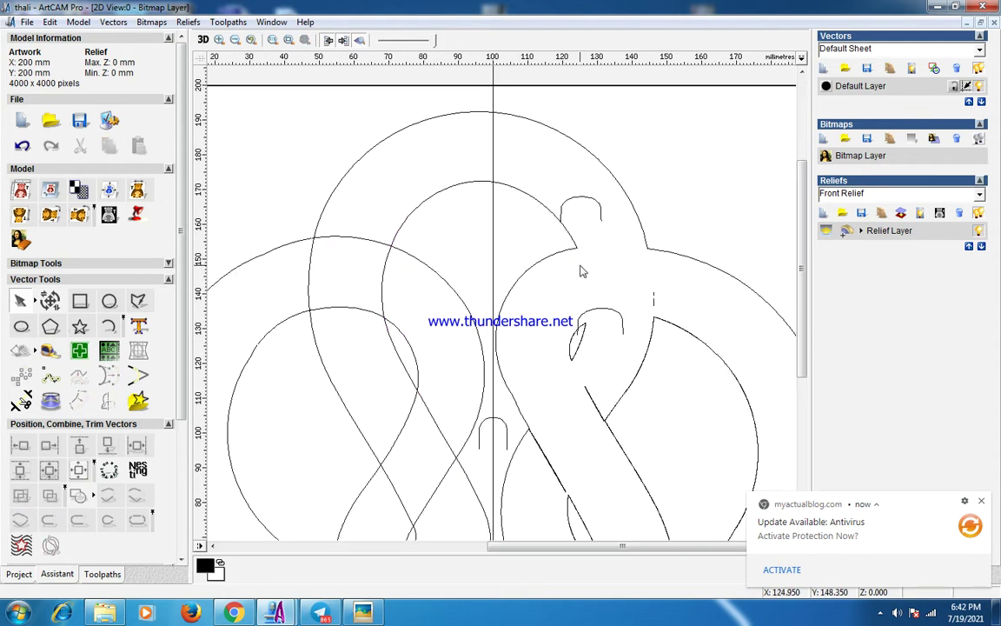
{"action": "left_click", "coordinate": [575, 253]}
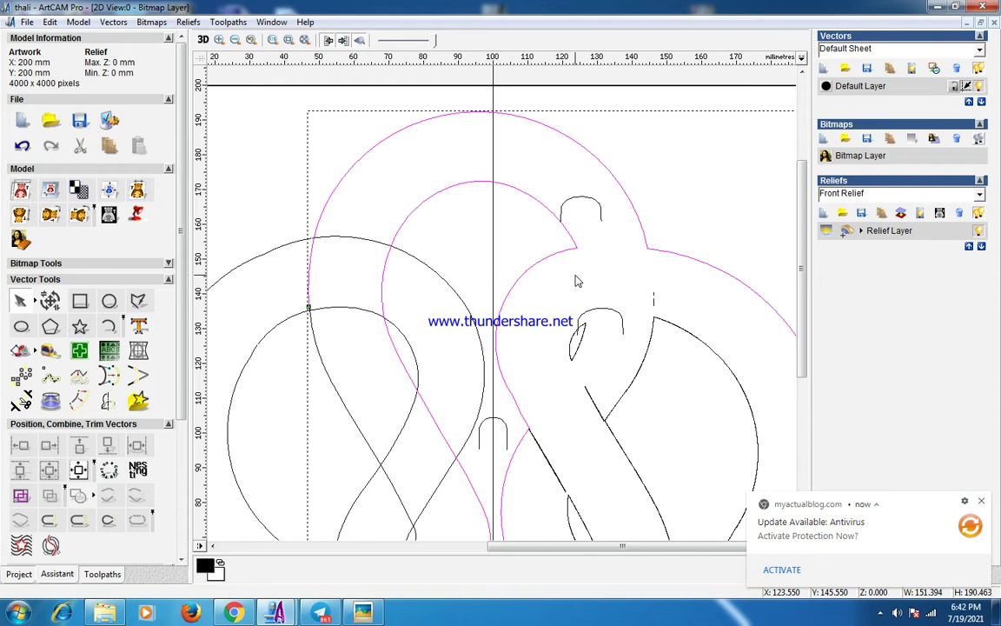
{"action": "scroll", "coordinate": [576, 281], "scroll_direction": "up", "scroll_amount": 2}
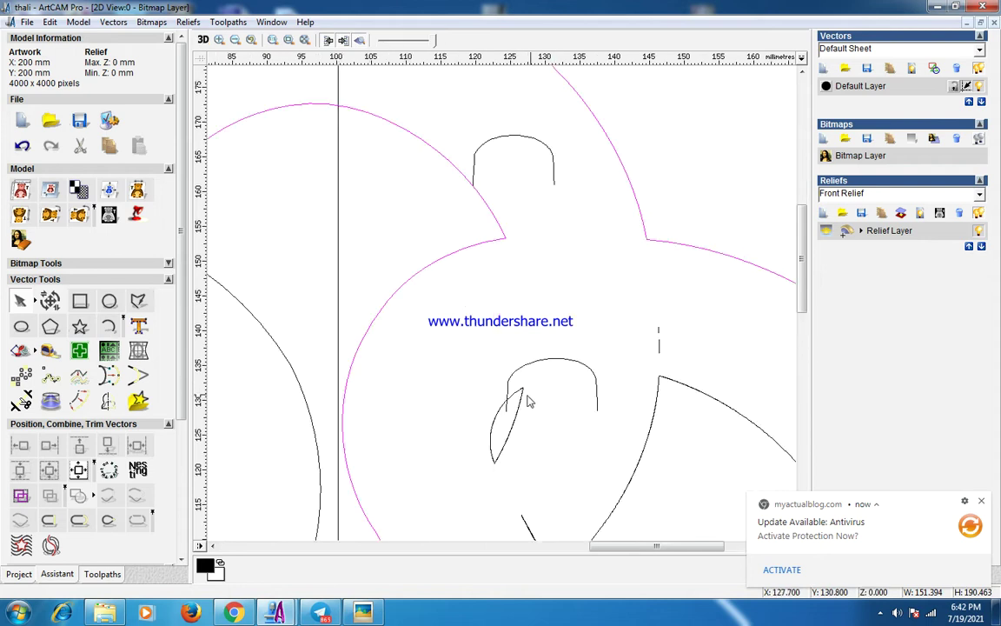
{"action": "left_click", "coordinate": [512, 423]}
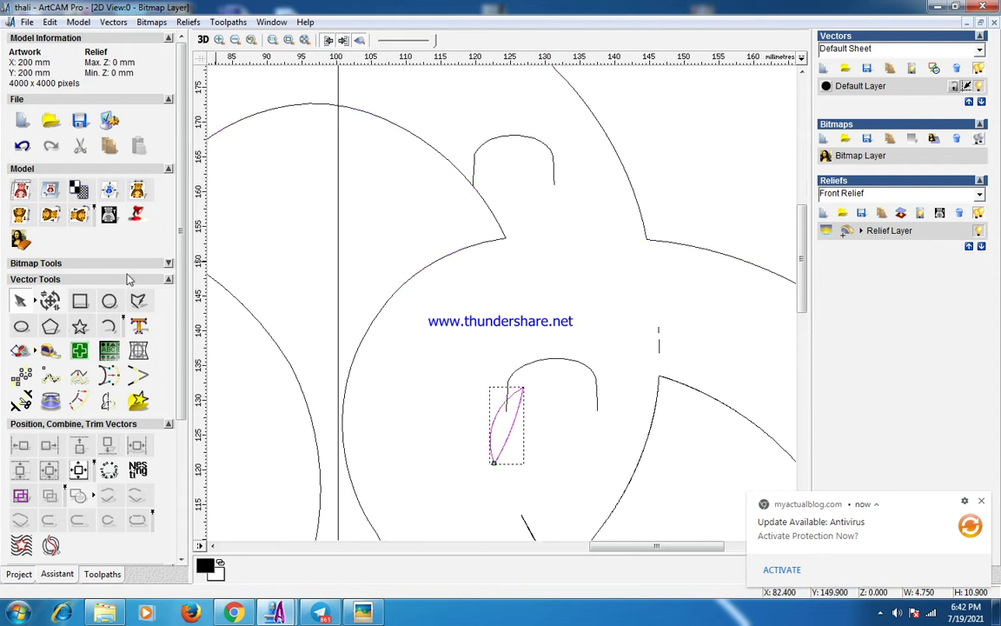
{"action": "left_click", "coordinate": [107, 325]}
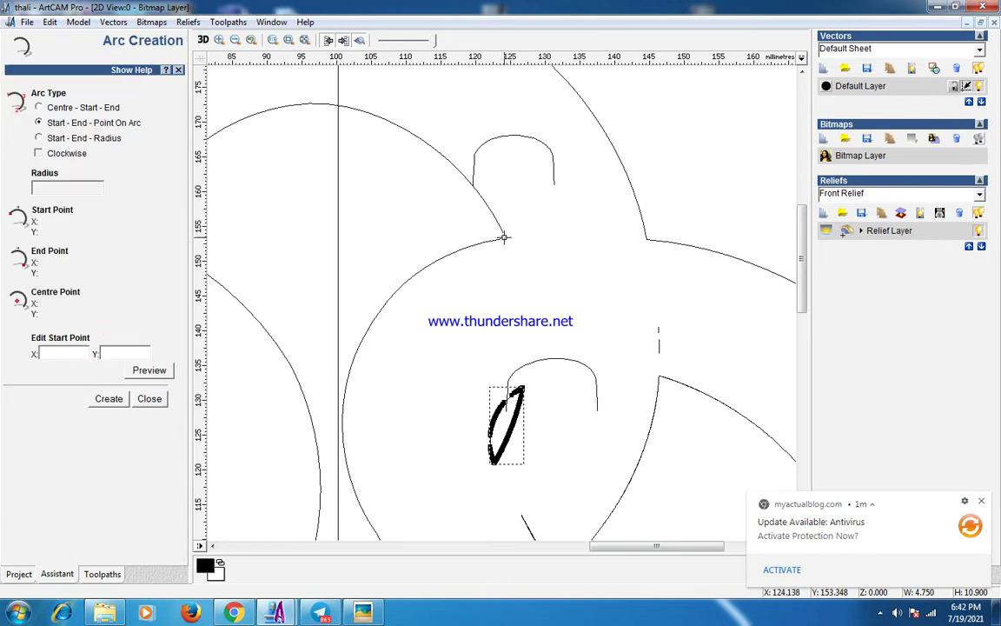
{"action": "left_click", "coordinate": [503, 236]}
{"action": "left_click", "coordinate": [519, 387]}
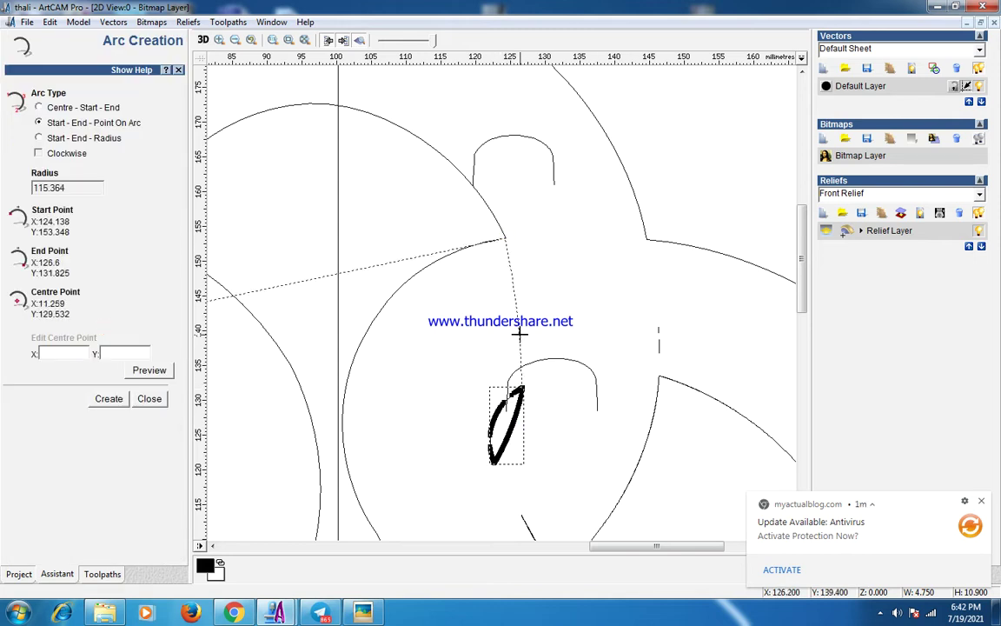
{"action": "left_click", "coordinate": [525, 321]}
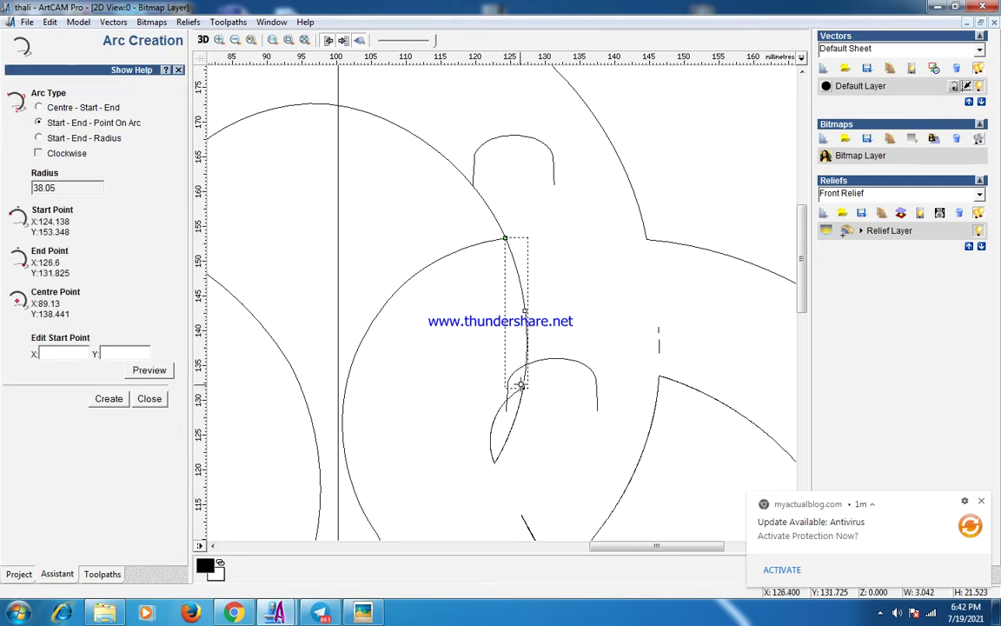
{"action": "left_click", "coordinate": [524, 386]}
{"action": "scroll", "coordinate": [508, 407], "scroll_direction": "down", "scroll_amount": 2}
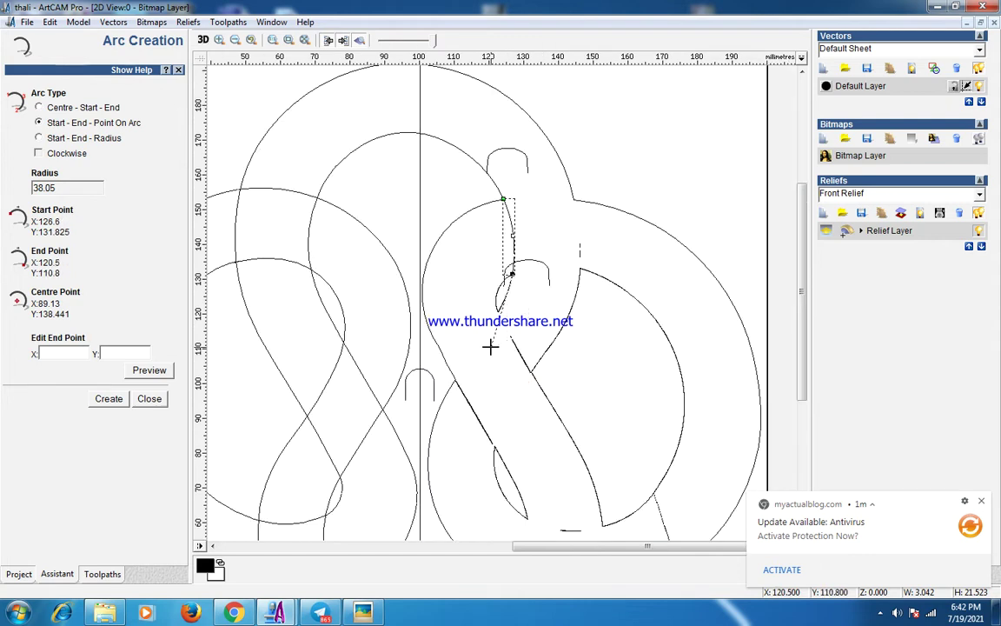
{"action": "scroll", "coordinate": [500, 331], "scroll_direction": "down", "scroll_amount": 2}
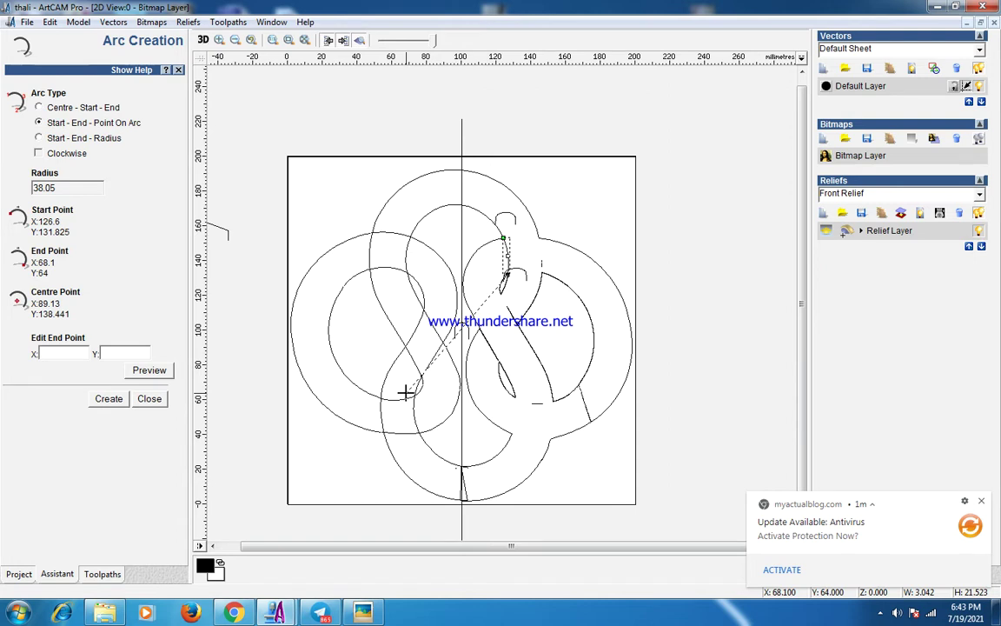
{"action": "left_click", "coordinate": [150, 398]}
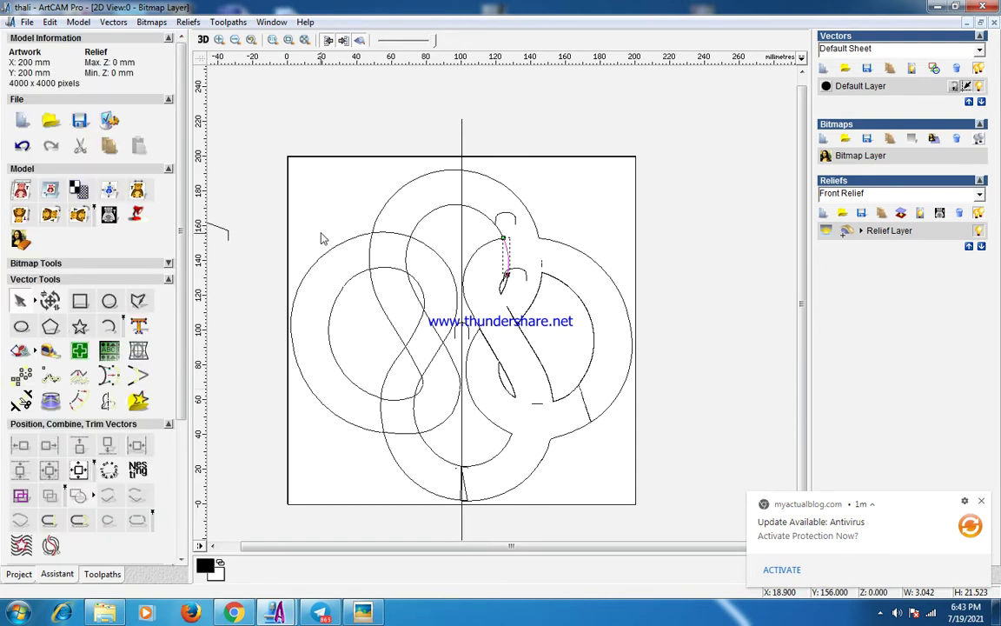
Examine the joined outline and the stray lines where the bottom loop meets the vertical centre line
{"action": "left_click", "coordinate": [321, 239]}
{"action": "scroll", "coordinate": [447, 234], "scroll_direction": "up", "scroll_amount": 2}
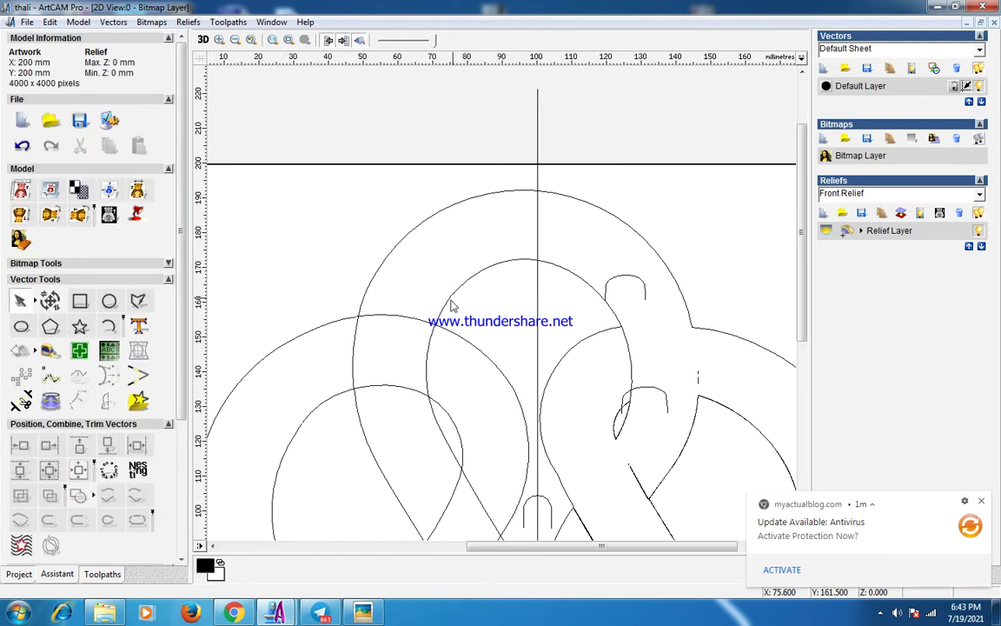
{"action": "scroll", "coordinate": [474, 330], "scroll_direction": "down", "scroll_amount": 2}
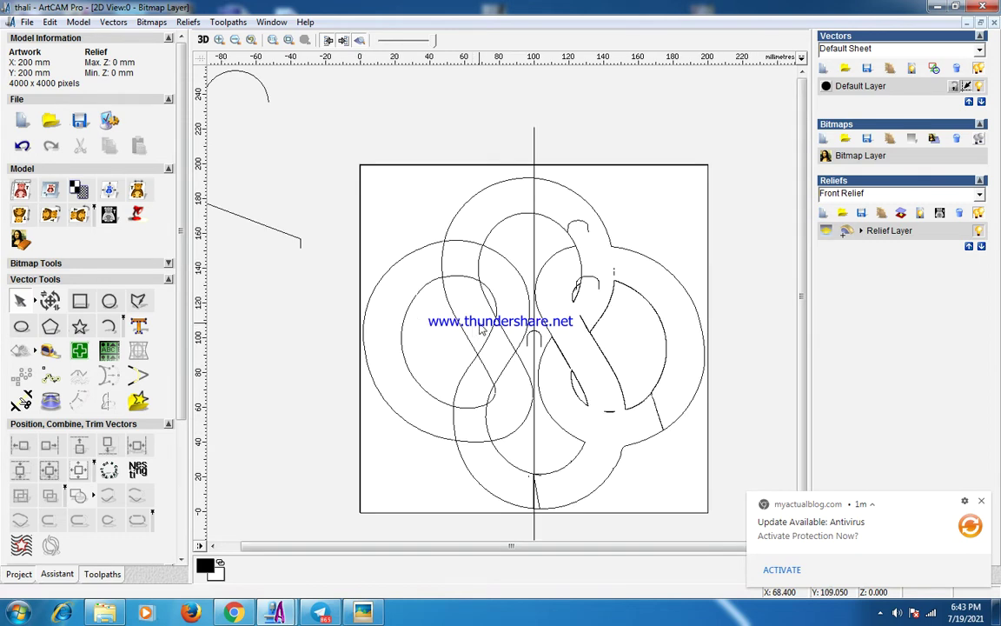
{"action": "left_click", "coordinate": [521, 447]}
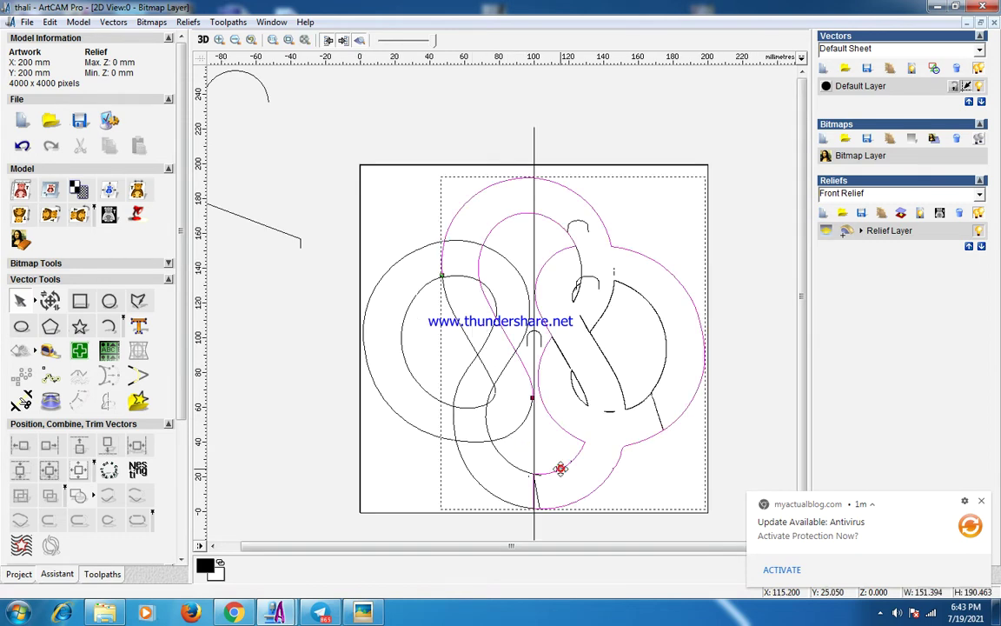
{"action": "left_click", "coordinate": [541, 236]}
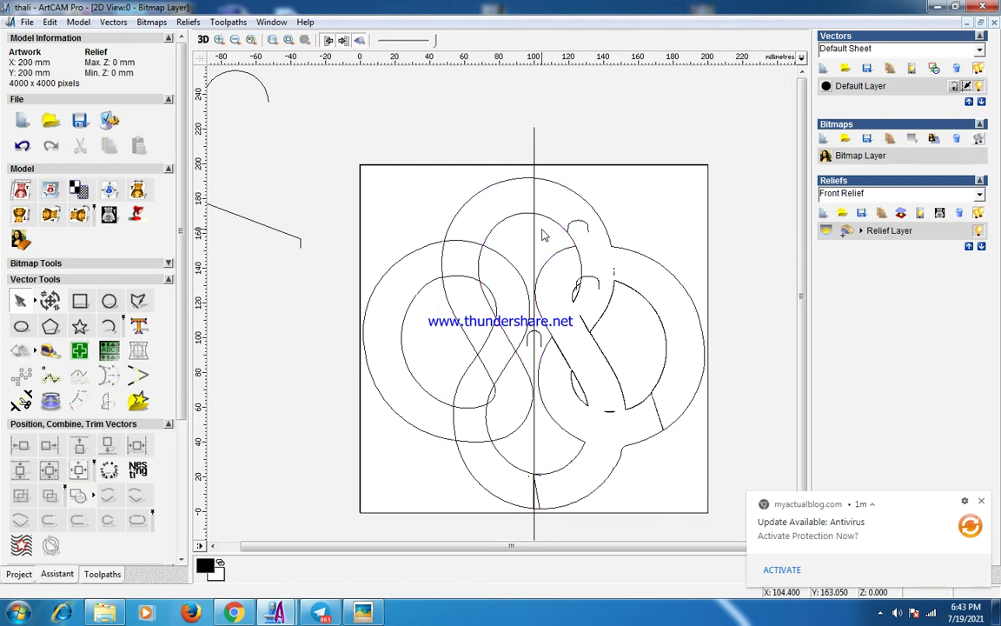
{"action": "scroll", "coordinate": [522, 226], "scroll_direction": "up", "scroll_amount": 2}
{"action": "scroll", "coordinate": [486, 330], "scroll_direction": "down", "scroll_amount": 2}
{"action": "scroll", "coordinate": [461, 365], "scroll_direction": "up", "scroll_amount": 4}
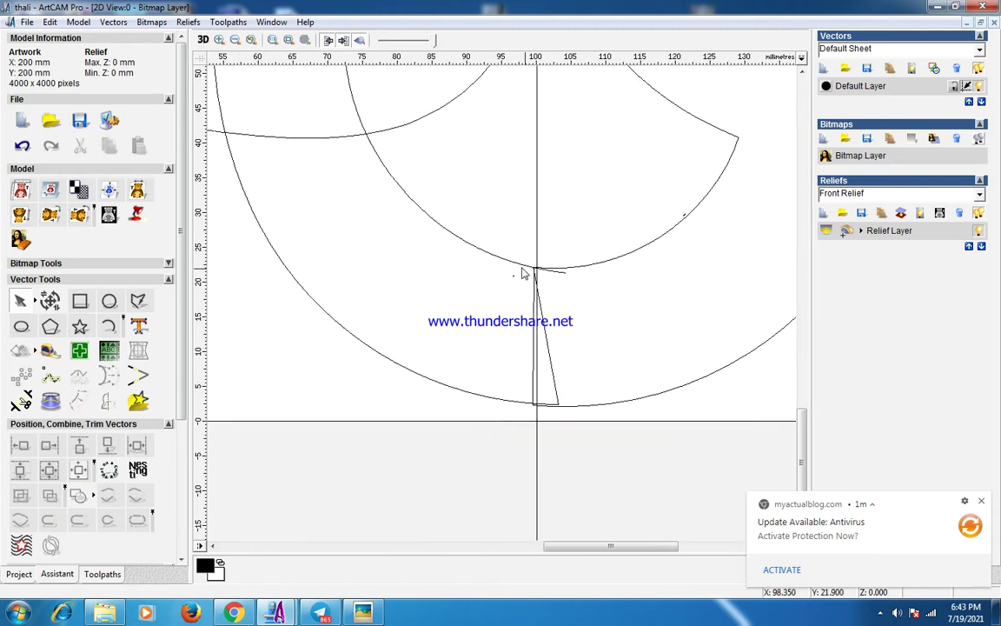
Split the right-hand outline on the bottom loop's inner and outer arcs near the centre line and delete the stray piece between the cuts
{"action": "left_click_drag", "start_coordinate": [521, 268], "coordinate": [568, 271]}
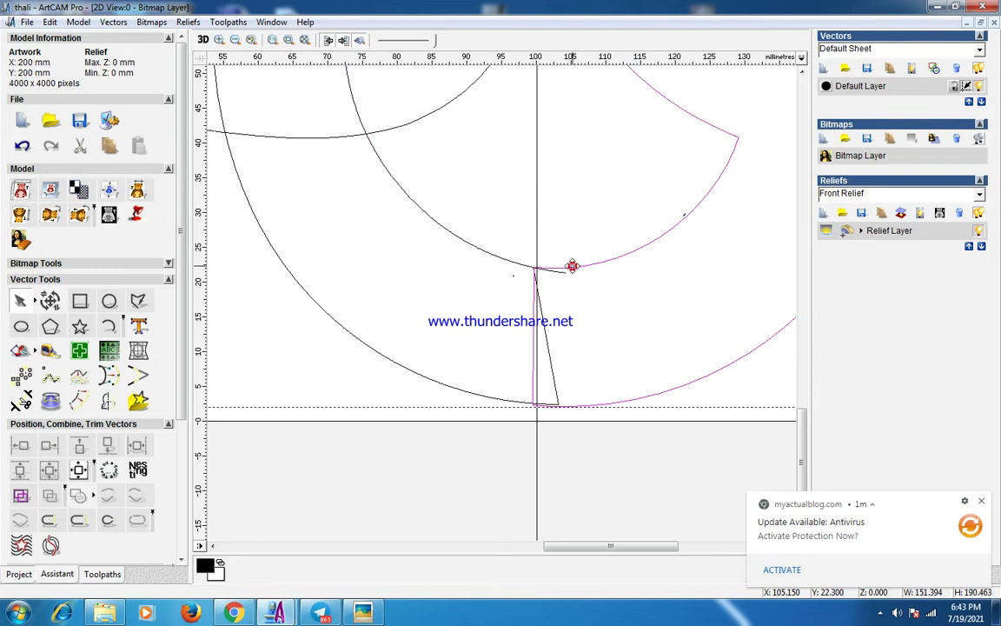
{"action": "left_click", "coordinate": [565, 266]}
{"action": "left_click", "coordinate": [578, 406]}
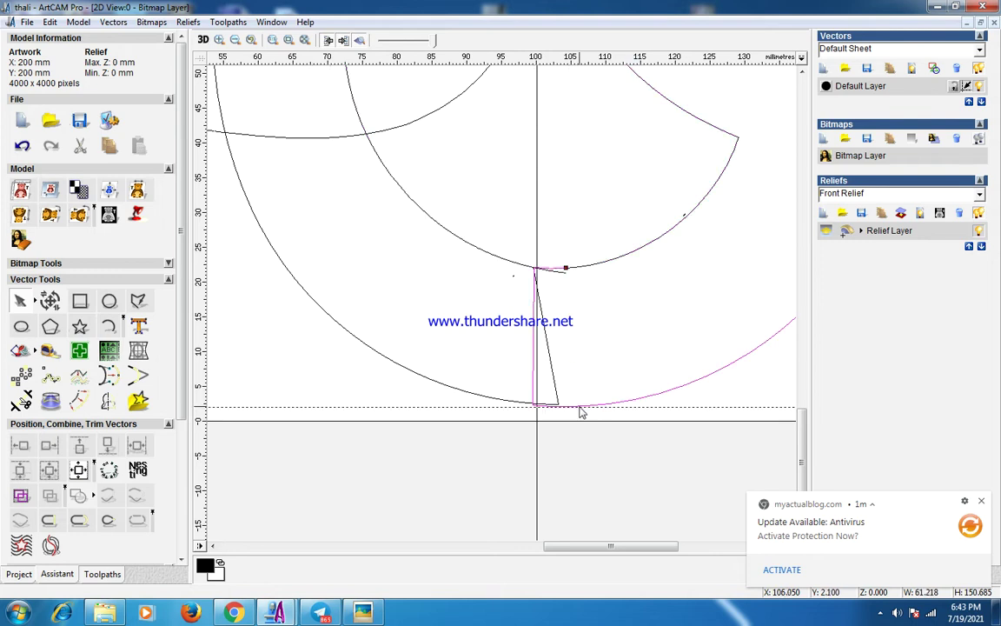
{"action": "left_click", "coordinate": [655, 393]}
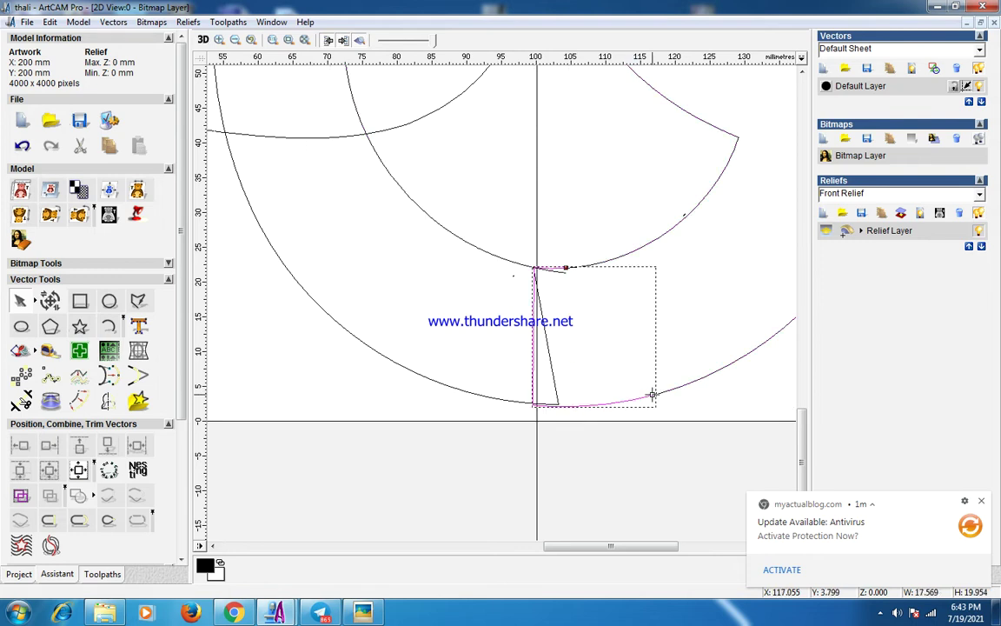
{"action": "left_click", "coordinate": [679, 389]}
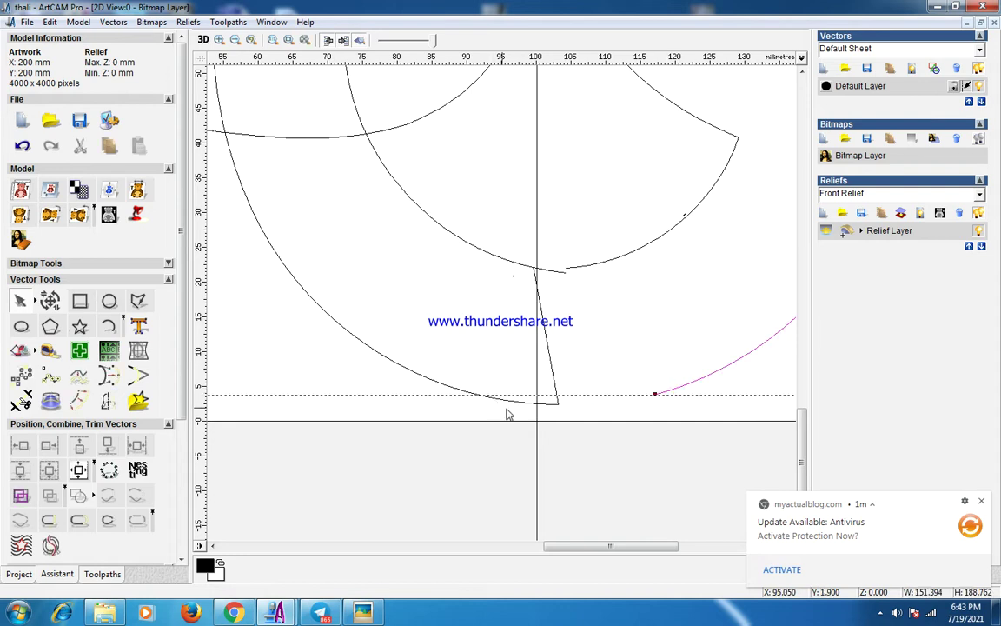
Join the bottom loop's left and right arcs across the centre line with smooth curves, on both the outer and inner outlines
{"action": "left_click", "coordinate": [540, 408]}
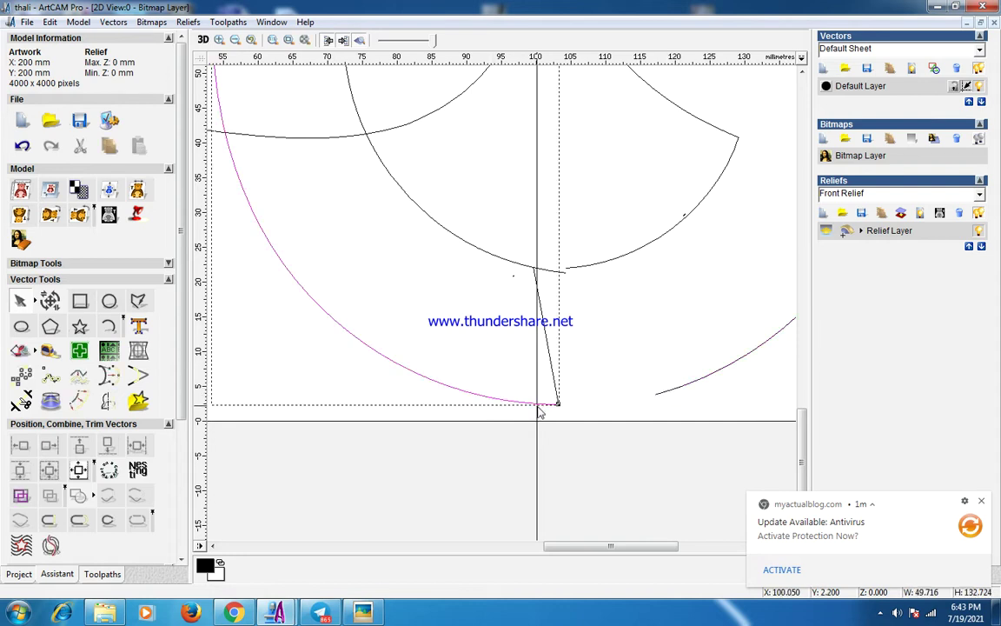
{"action": "left_click", "coordinate": [692, 383], "text": "shift"}
{"action": "left_click", "coordinate": [136, 496]}
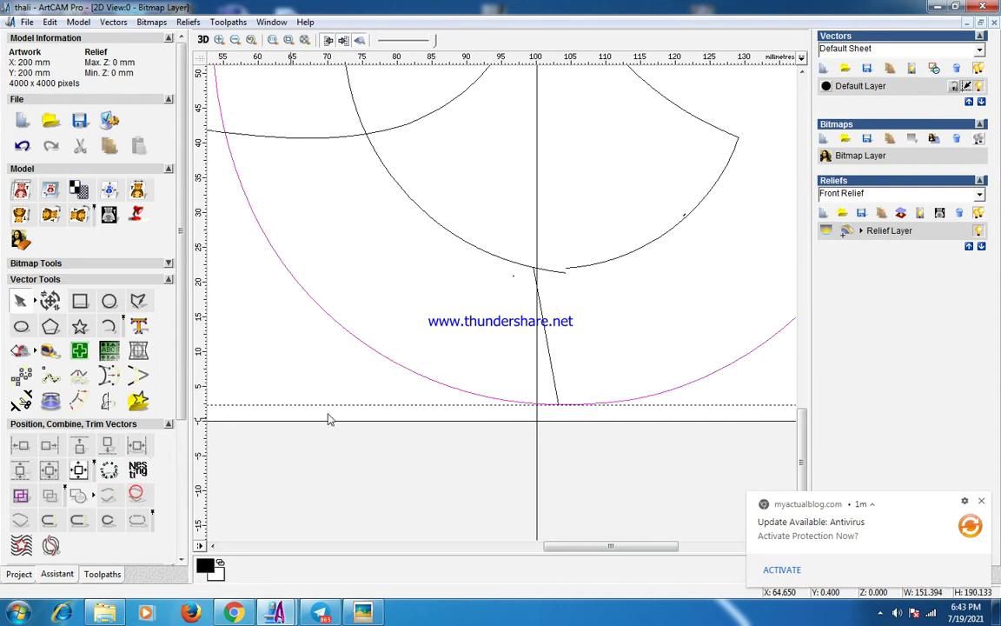
{"action": "left_click", "coordinate": [526, 267]}
{"action": "left_click", "coordinate": [138, 496]}
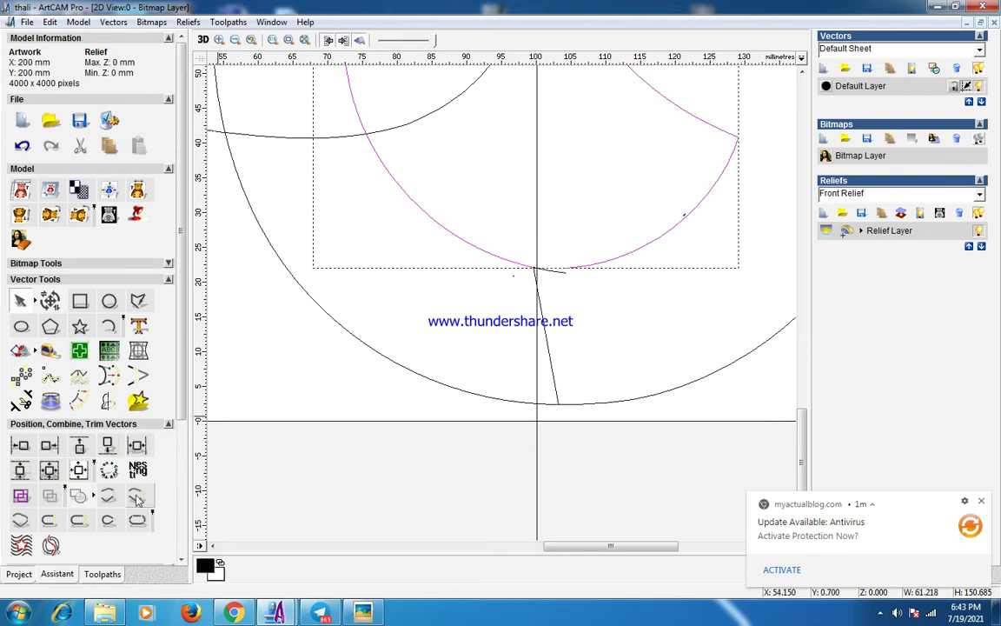
Delete the leftover short segment below the inner arc and the slanted line between the bottom loop's two outlines
{"action": "left_click", "coordinate": [471, 258]}
{"action": "left_click_drag", "start_coordinate": [441, 203], "coordinate": [612, 329]}
{"action": "key", "text": "Delete"}
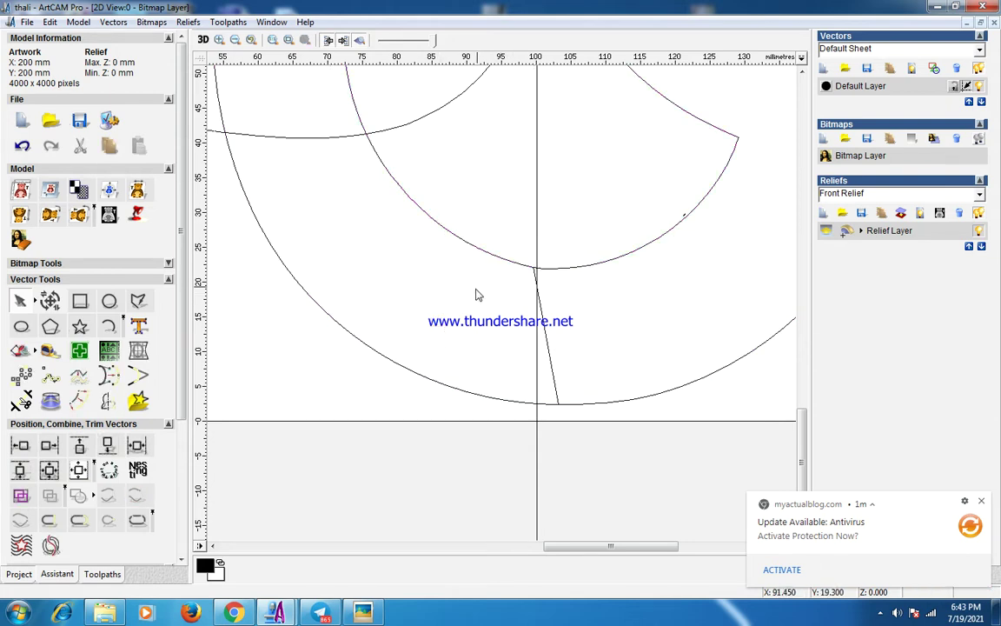
{"action": "left_click", "coordinate": [545, 337]}
{"action": "key", "text": "Delete"}
Split the bottom loop's inner arc on both sides of the centre line, rejoin the sides smoothly, and delete the old middle segment
{"action": "left_click", "coordinate": [489, 255]}
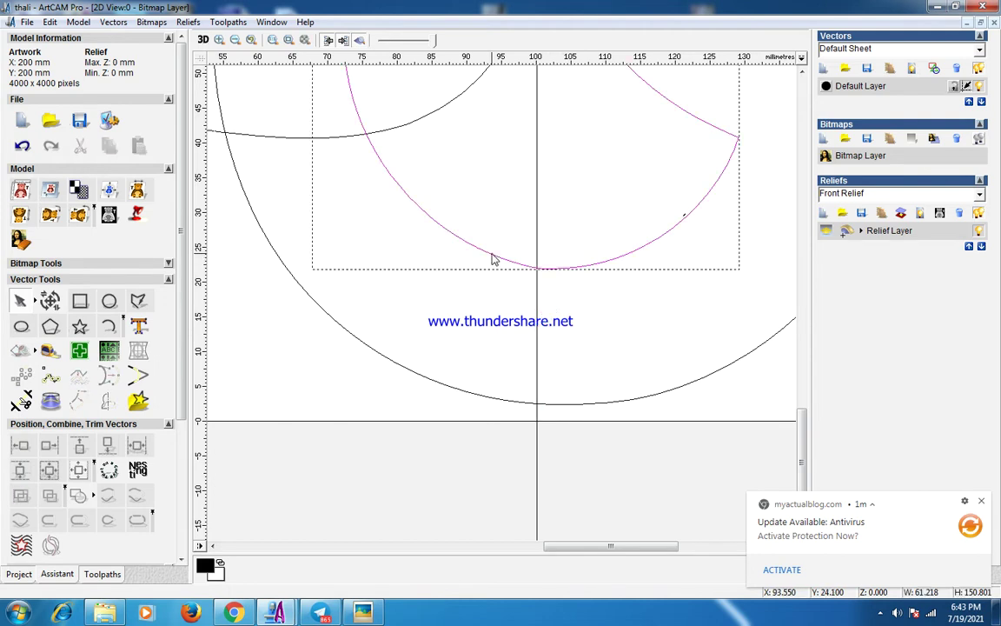
{"action": "left_click", "coordinate": [484, 252]}
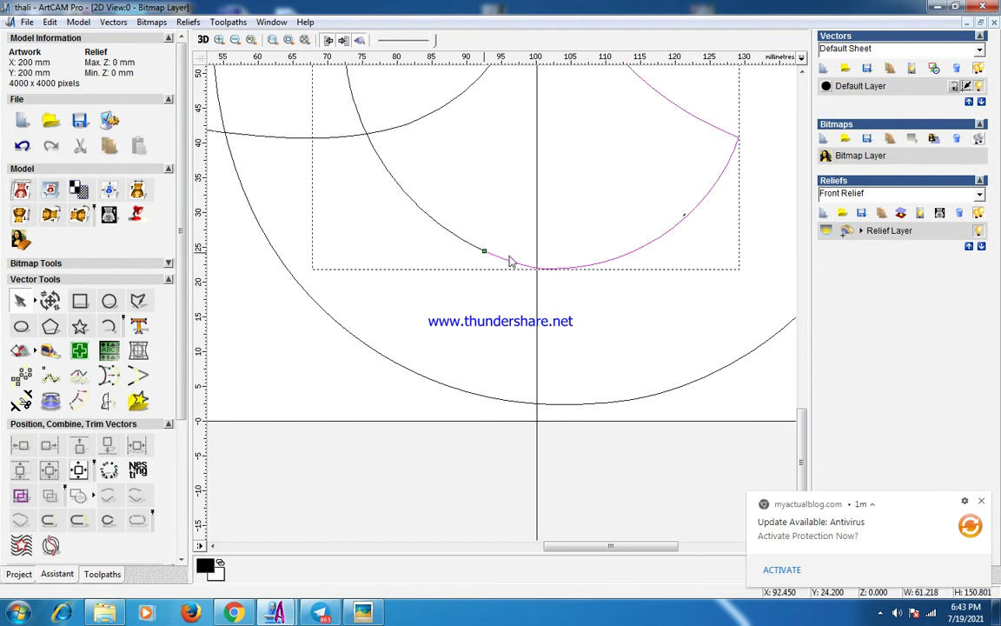
{"action": "left_click", "coordinate": [604, 260]}
{"action": "left_click", "coordinate": [409, 211]}
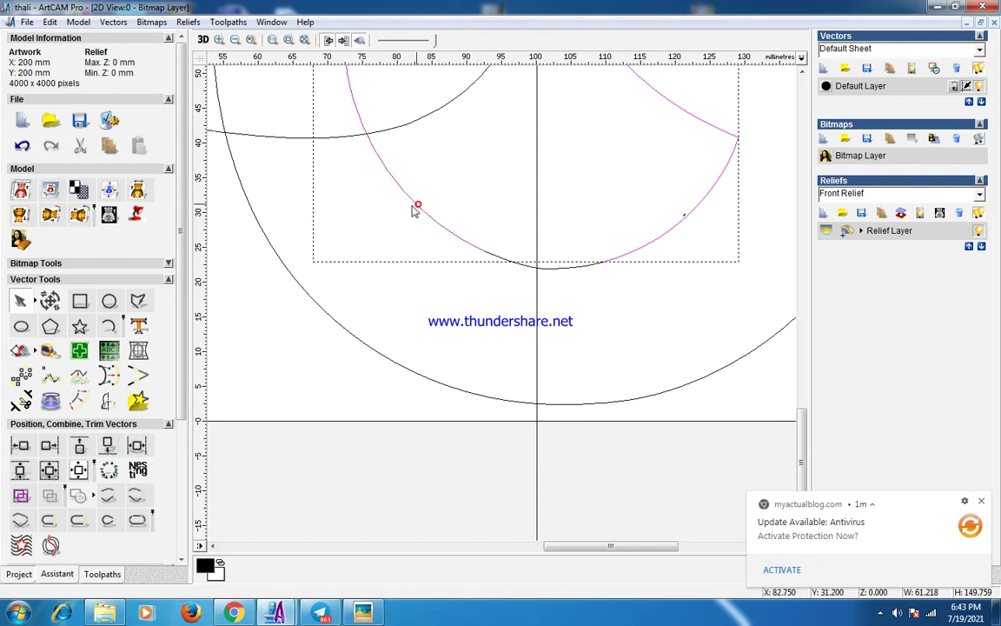
{"action": "left_click", "coordinate": [513, 347]}
{"action": "left_click_drag", "start_coordinate": [445, 196], "coordinate": [626, 341]}
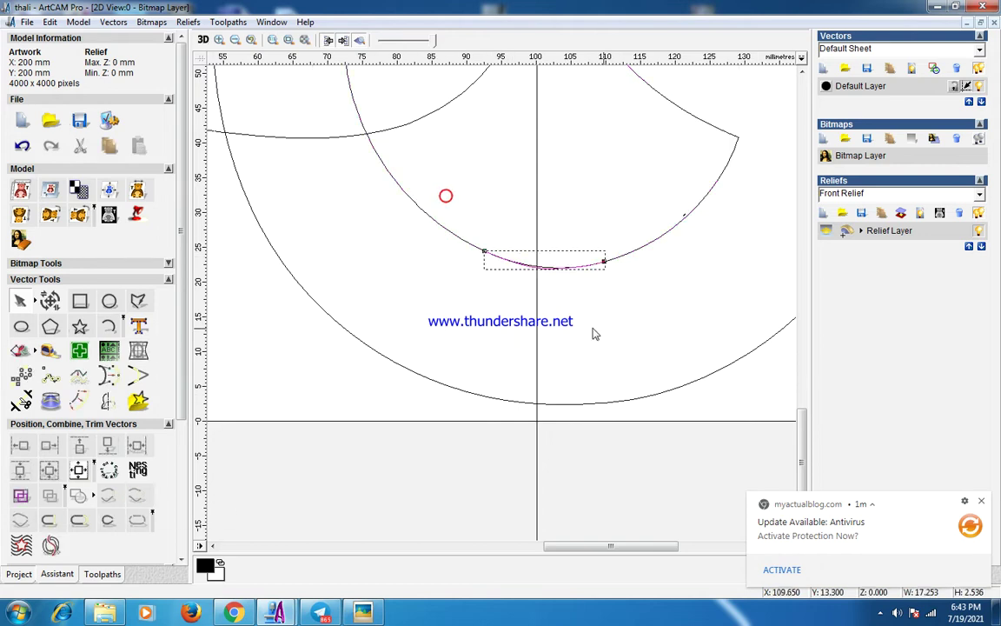
{"action": "key", "text": "Delete"}
Split the vertical loop's inner and outer curves midway between their crossings with the left loop's band, at the lower and upper overlaps
{"action": "scroll", "coordinate": [570, 239], "scroll_direction": "up", "scroll_amount": 1}
{"action": "scroll", "coordinate": [560, 248], "scroll_direction": "down", "scroll_amount": 3}
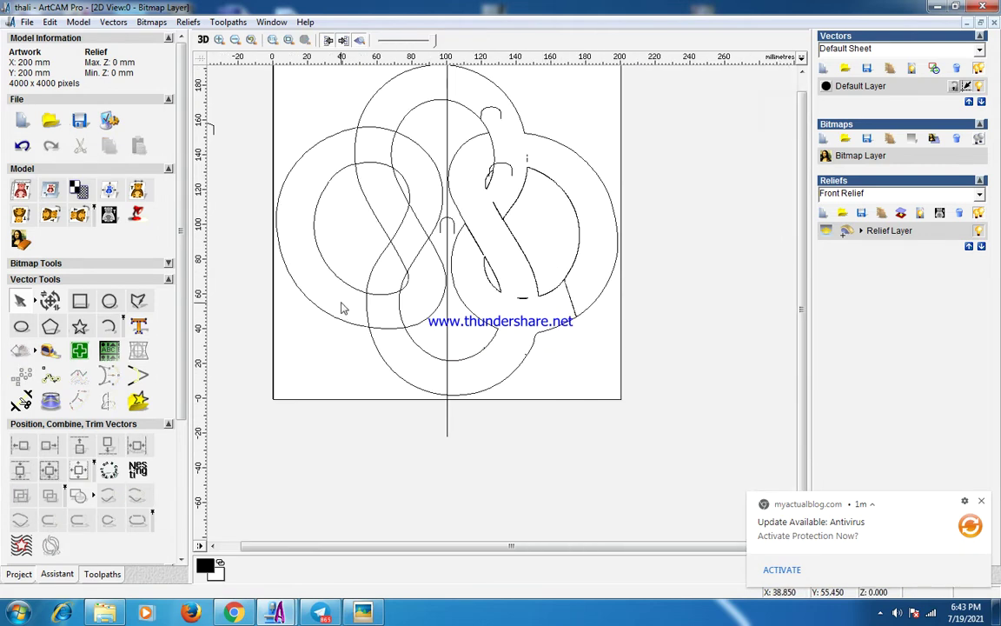
{"action": "scroll", "coordinate": [342, 308], "scroll_direction": "up", "scroll_amount": 2}
{"action": "left_click", "coordinate": [524, 355]}
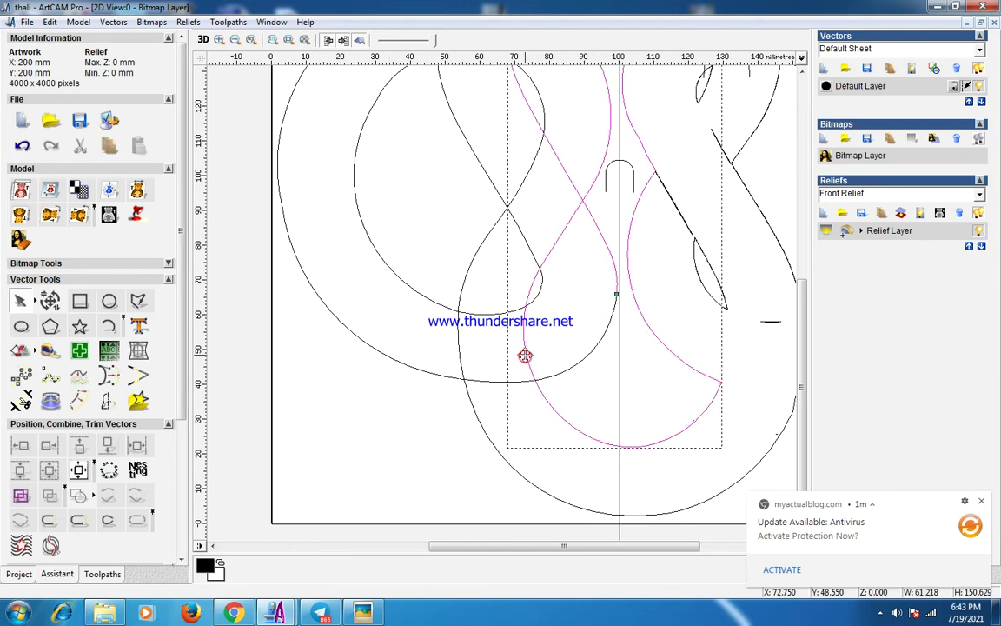
{"action": "left_click", "coordinate": [525, 355]}
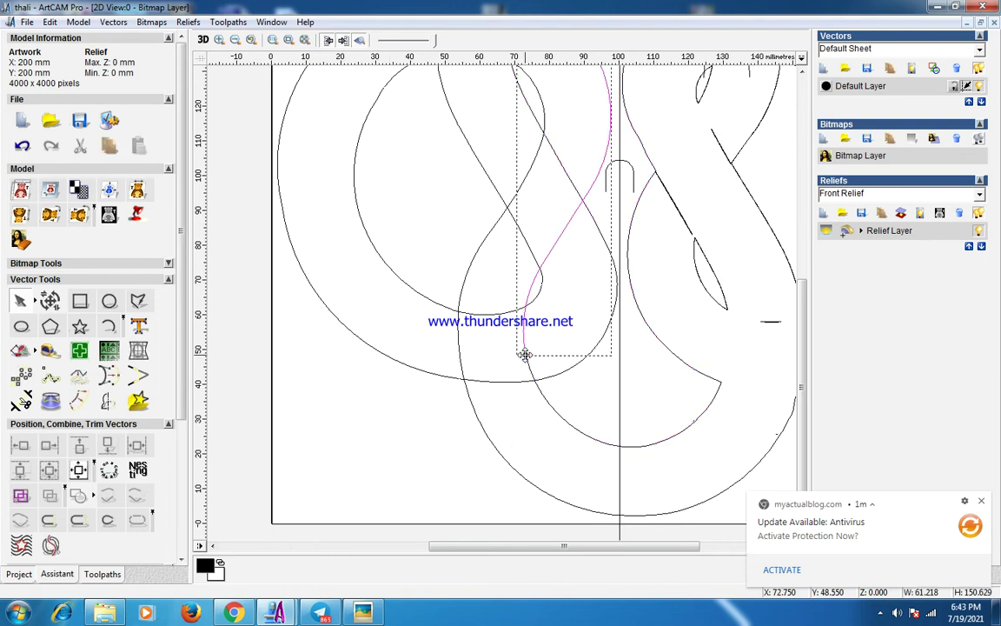
{"action": "left_click", "coordinate": [458, 355]}
{"action": "key", "text": "c"}
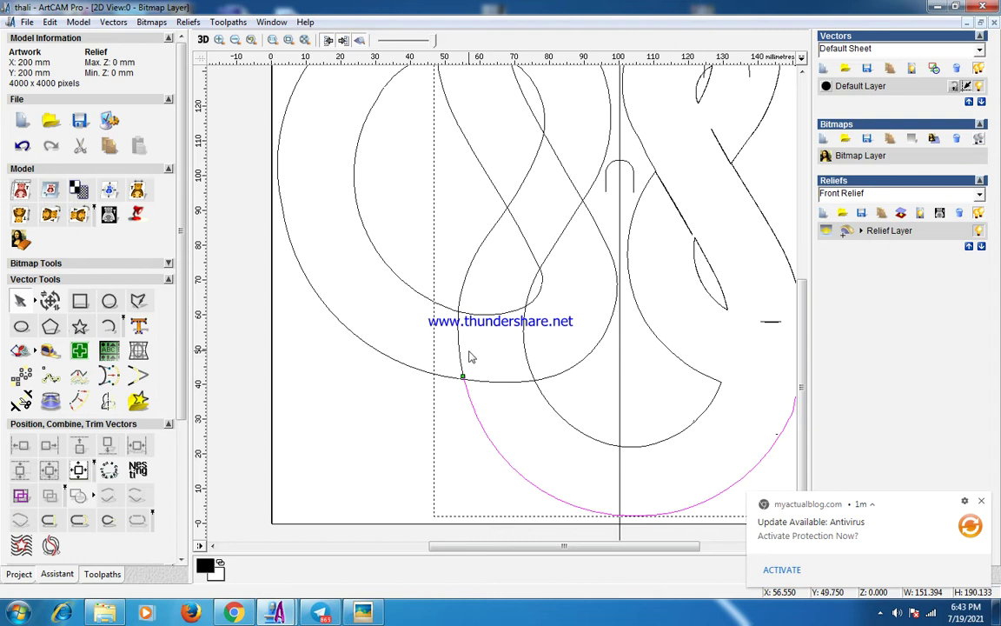
{"action": "scroll", "coordinate": [469, 356], "scroll_direction": "down", "scroll_amount": 2}
{"action": "scroll", "coordinate": [477, 245], "scroll_direction": "up", "scroll_amount": 2}
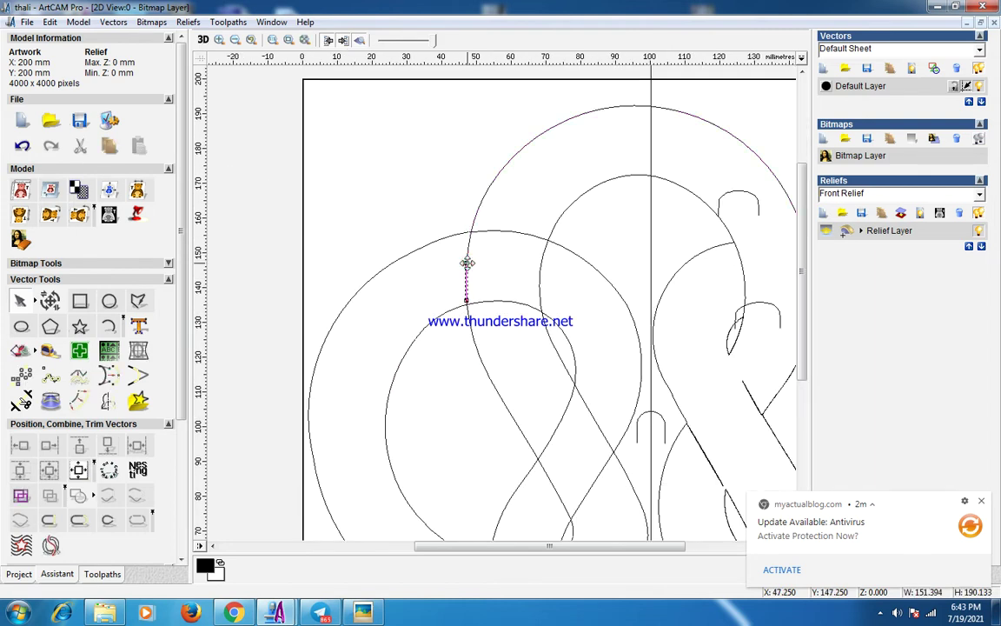
{"action": "left_click", "coordinate": [539, 266]}
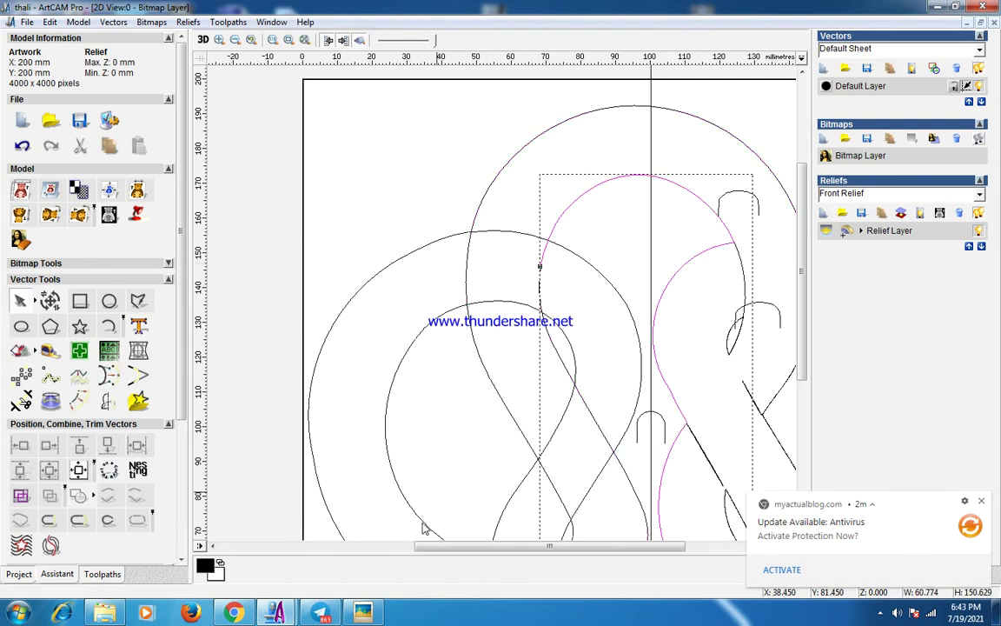
Switch to Picasa Photo Viewer to examine how the loops interlace in the reference photo, and return to the ArtCAM Pro drawing
{"action": "left_click", "coordinate": [368, 613]}
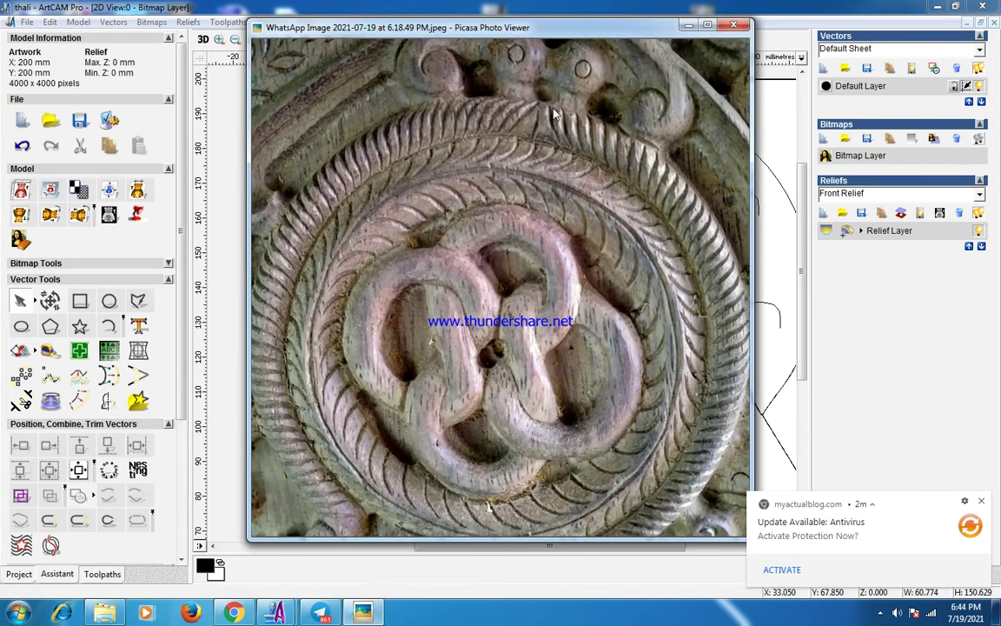
{"action": "key", "text": "alt+Tab"}
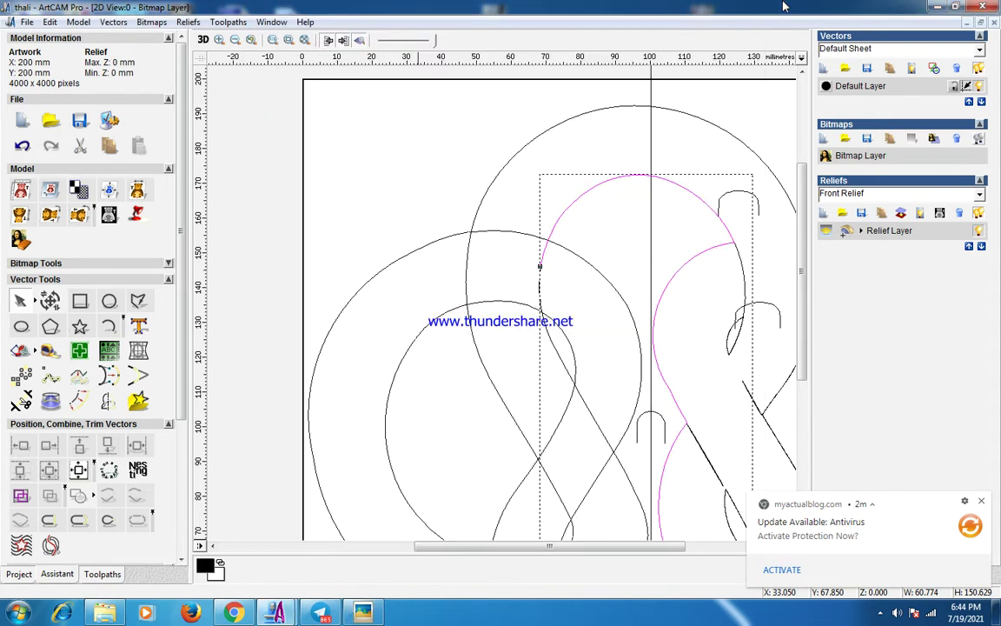
{"action": "scroll", "coordinate": [474, 461], "scroll_direction": "down", "scroll_amount": 1}
{"action": "scroll", "coordinate": [532, 310], "scroll_direction": "up", "scroll_amount": 2}
{"action": "scroll", "coordinate": [442, 439], "scroll_direction": "down", "scroll_amount": 1}
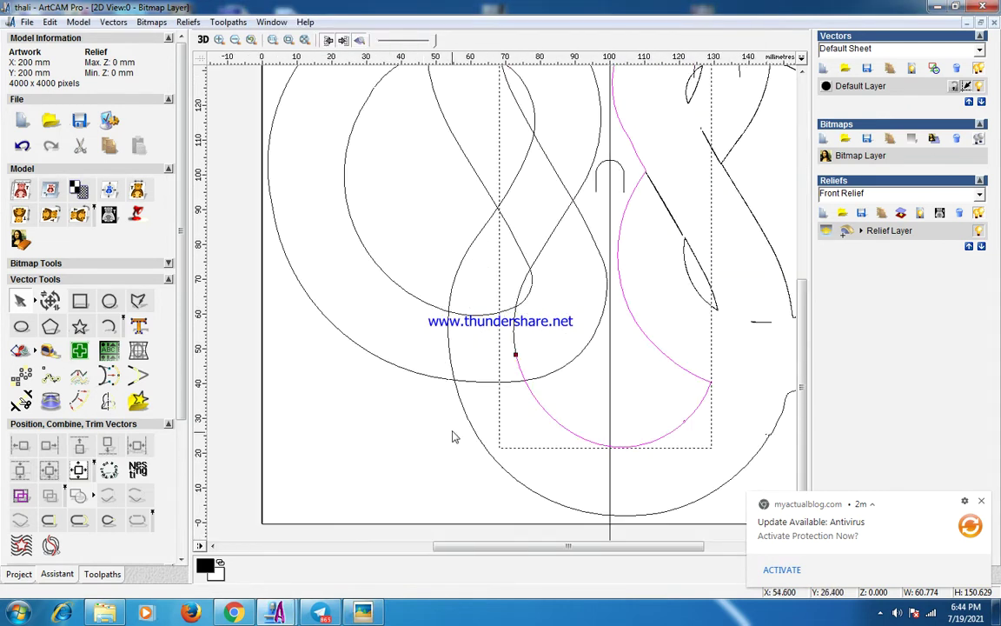
Split the left loop's inner and outer bottom spans midway between their crossings with the vertical loop
{"action": "left_click", "coordinate": [483, 311]}
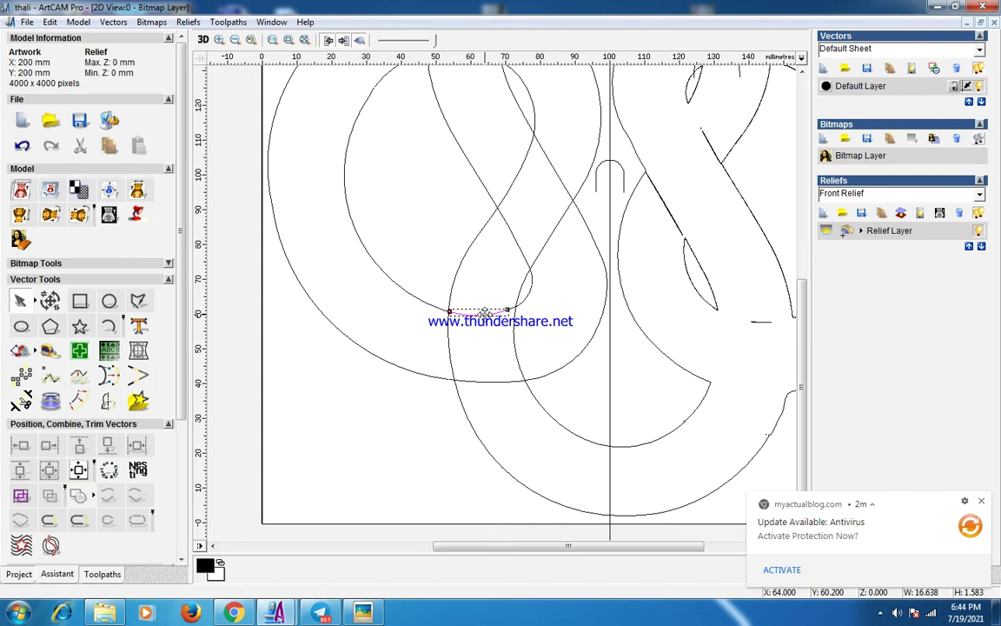
{"action": "left_click", "coordinate": [493, 382]}
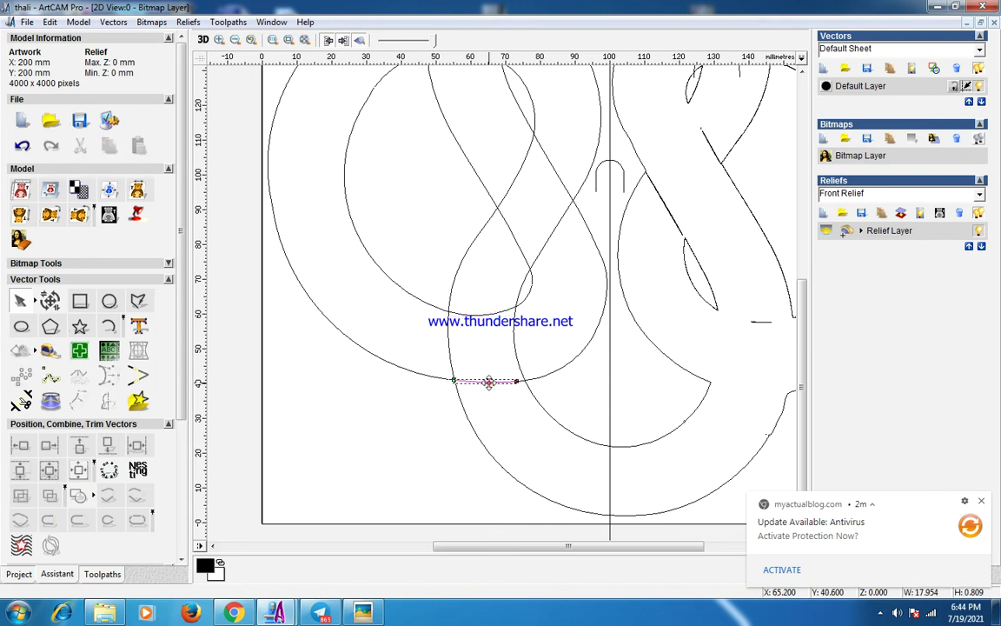
{"action": "left_click", "coordinate": [476, 337]}
{"action": "scroll", "coordinate": [430, 257], "scroll_direction": "down", "scroll_amount": 1}
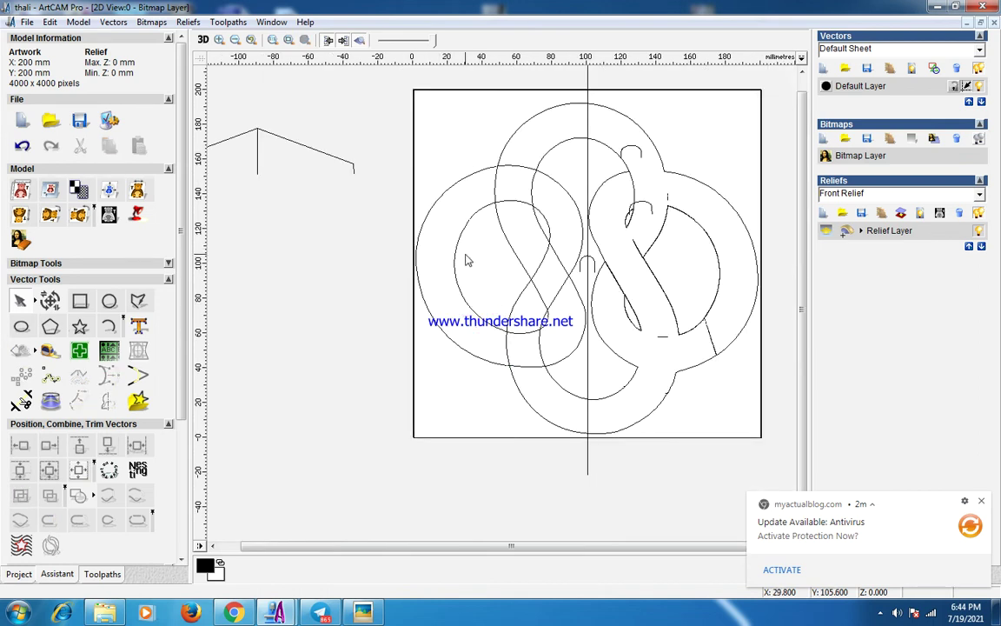
Join the left loop's long inner arc to the short inner piece leading up to the upper crossing
{"action": "left_click", "coordinate": [465, 253]}
{"action": "left_click", "coordinate": [462, 237]}
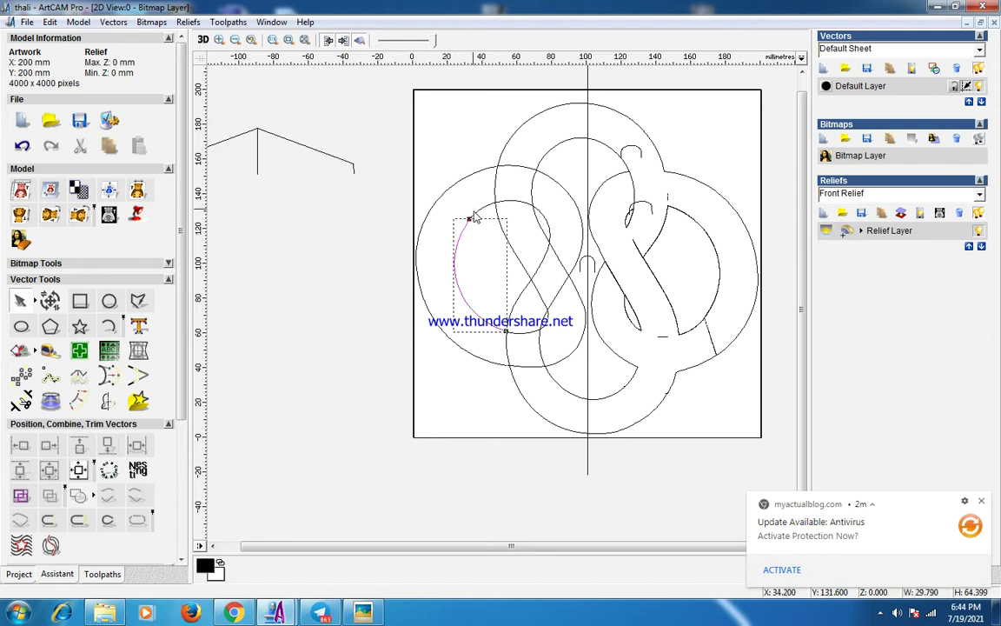
{"action": "left_click", "coordinate": [471, 214]}
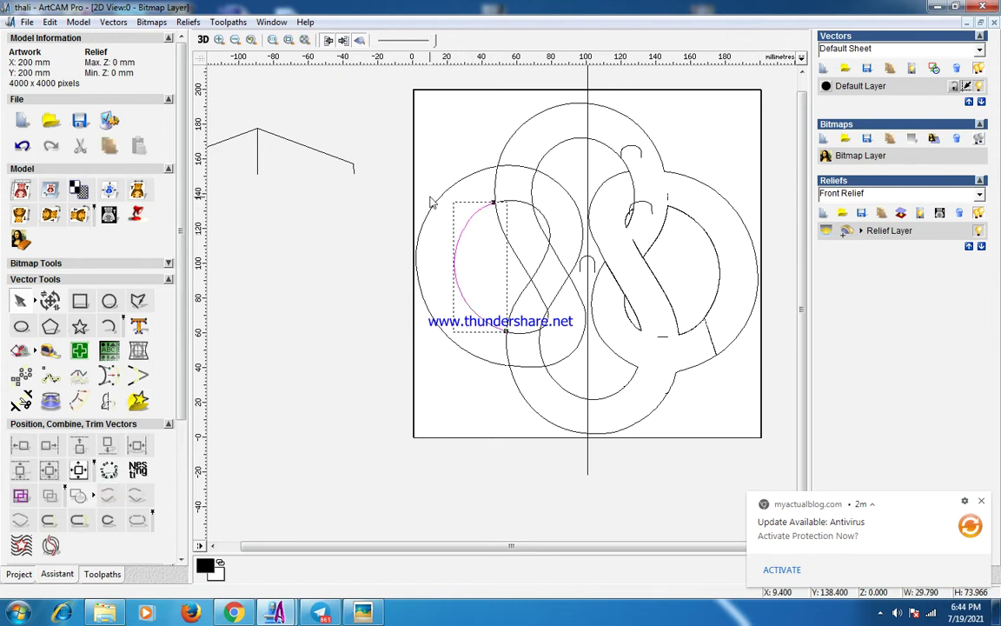
Join the left loop's outer arc pieces into one curve that continues through the top span across the vertical loop
{"action": "left_click", "coordinate": [431, 207]}
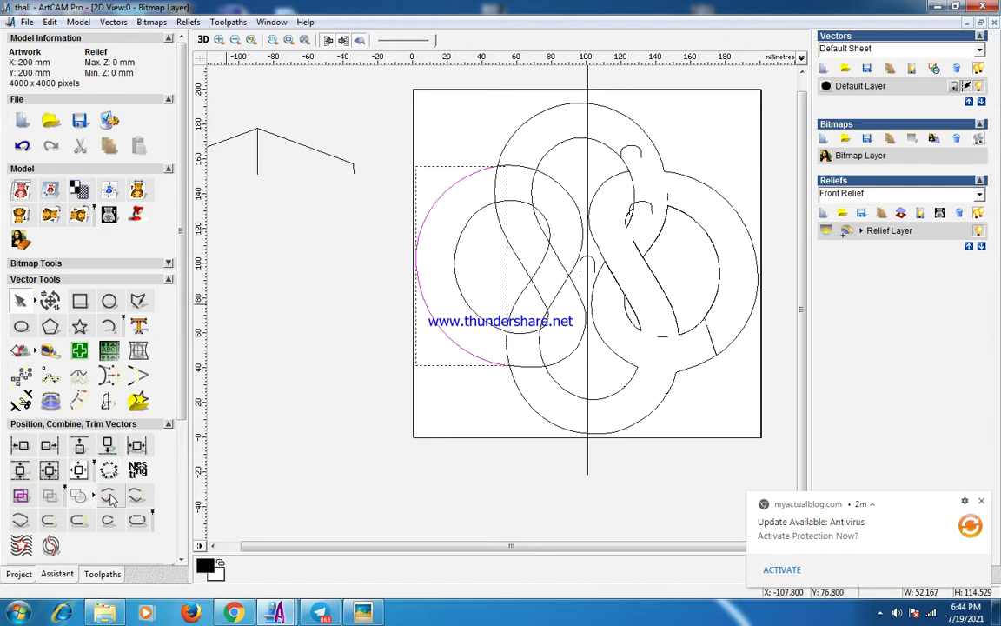
{"action": "left_click", "coordinate": [472, 198]}
{"action": "scroll", "coordinate": [531, 188], "scroll_direction": "up", "scroll_amount": 1}
{"action": "left_click", "coordinate": [436, 263]}
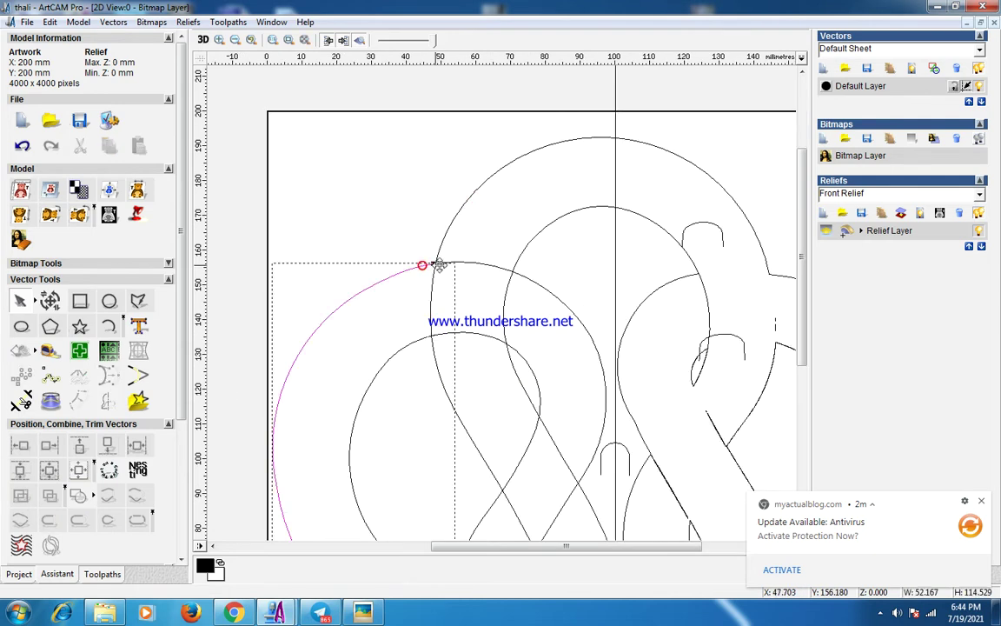
{"action": "left_click", "coordinate": [442, 261], "text": "shift"}
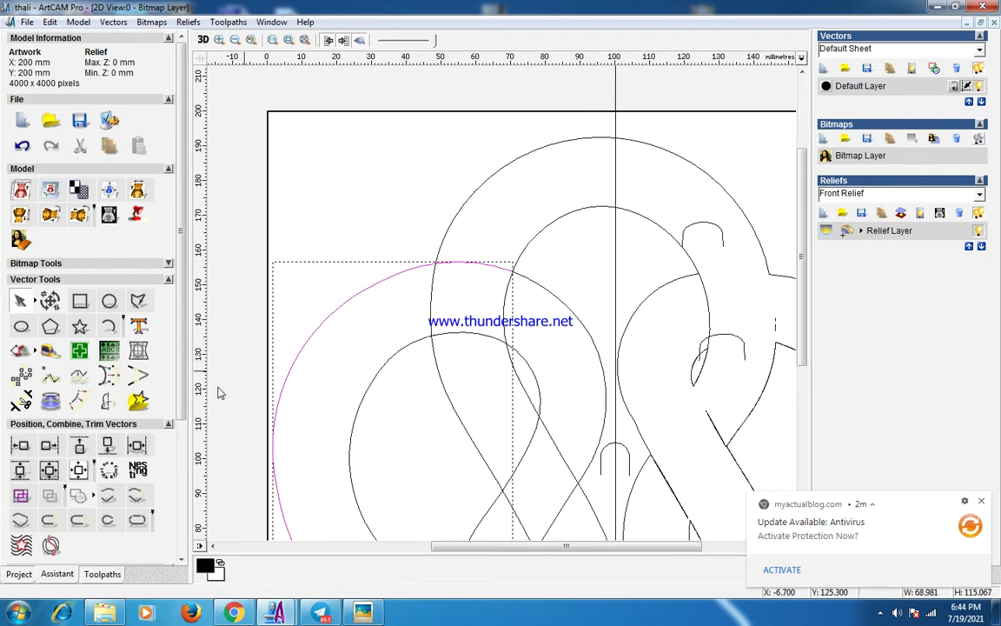
{"action": "left_click", "coordinate": [106, 491]}
{"action": "left_click", "coordinate": [343, 321]}
Split the left loop's outer and inner top spans midway between their crossings with the vertical loop
{"action": "left_click", "coordinate": [449, 262]}
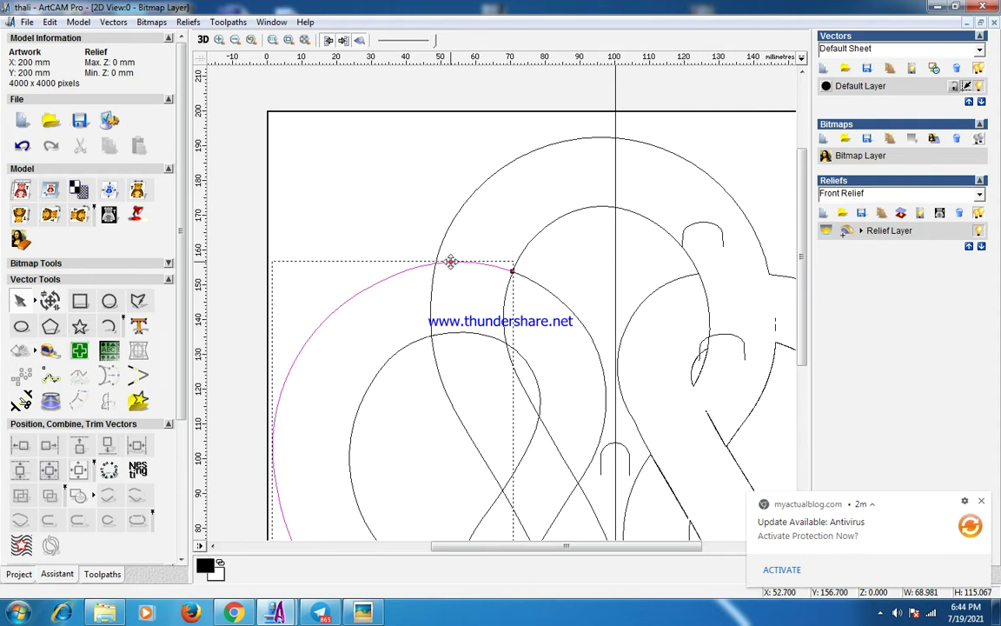
{"action": "key", "text": "c"}
{"action": "left_click", "coordinate": [450, 334]}
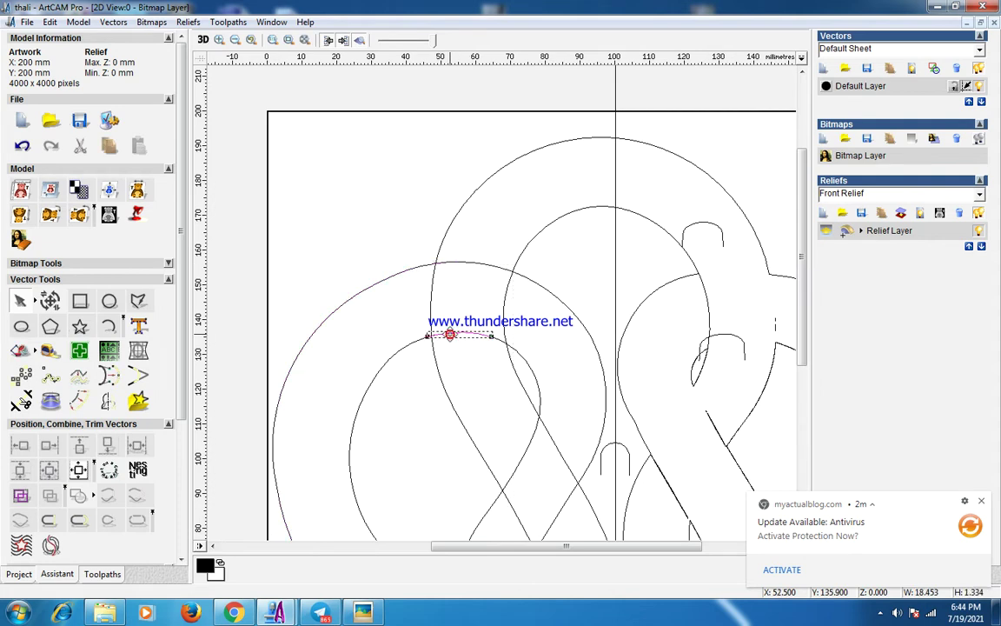
{"action": "key", "text": "c"}
Join the split halves of the left loop's top spans to the adjoining arcs: inner left, inner right and outer right
{"action": "left_click", "coordinate": [413, 345]}
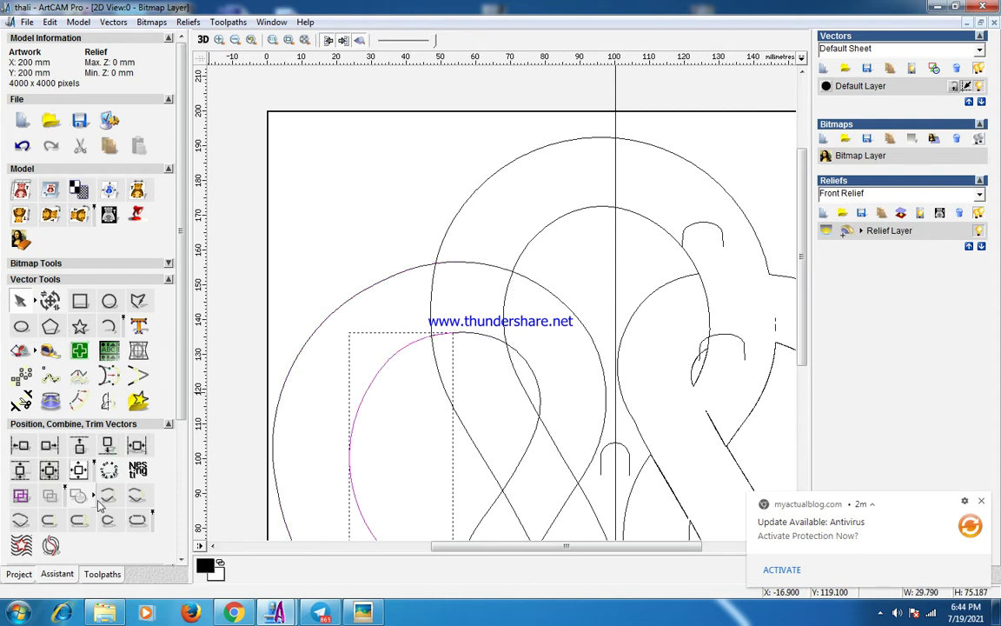
{"action": "left_click", "coordinate": [387, 406]}
{"action": "left_click", "coordinate": [517, 349]}
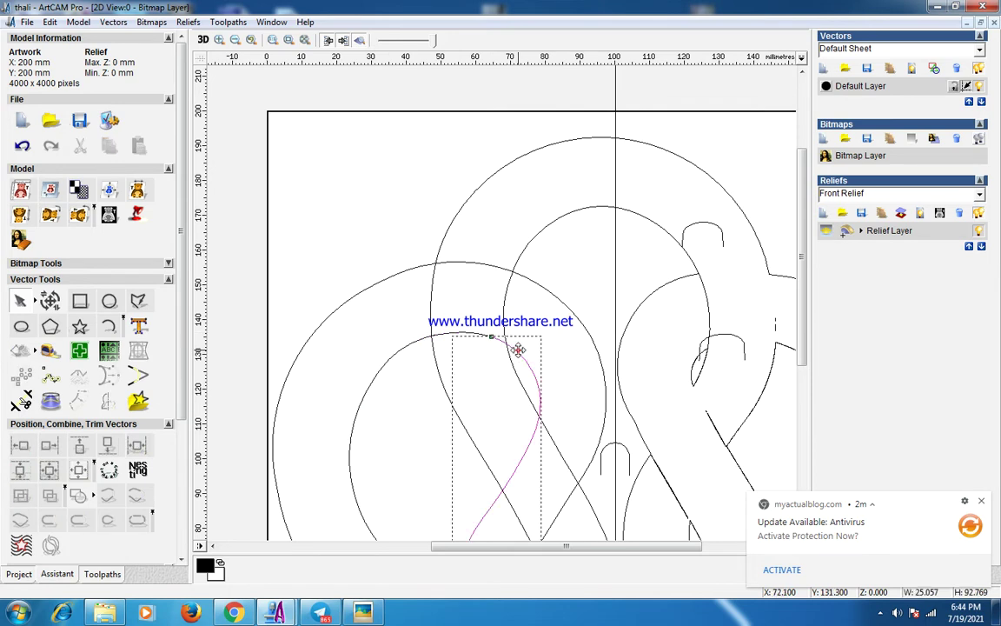
{"action": "left_click", "coordinate": [539, 286]}
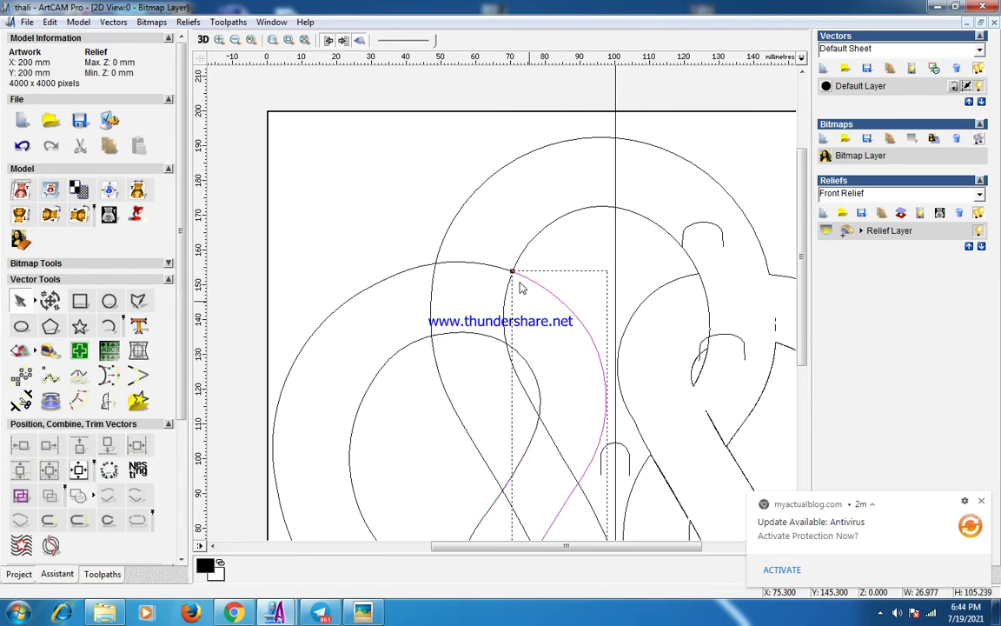
{"action": "left_click", "coordinate": [501, 269]}
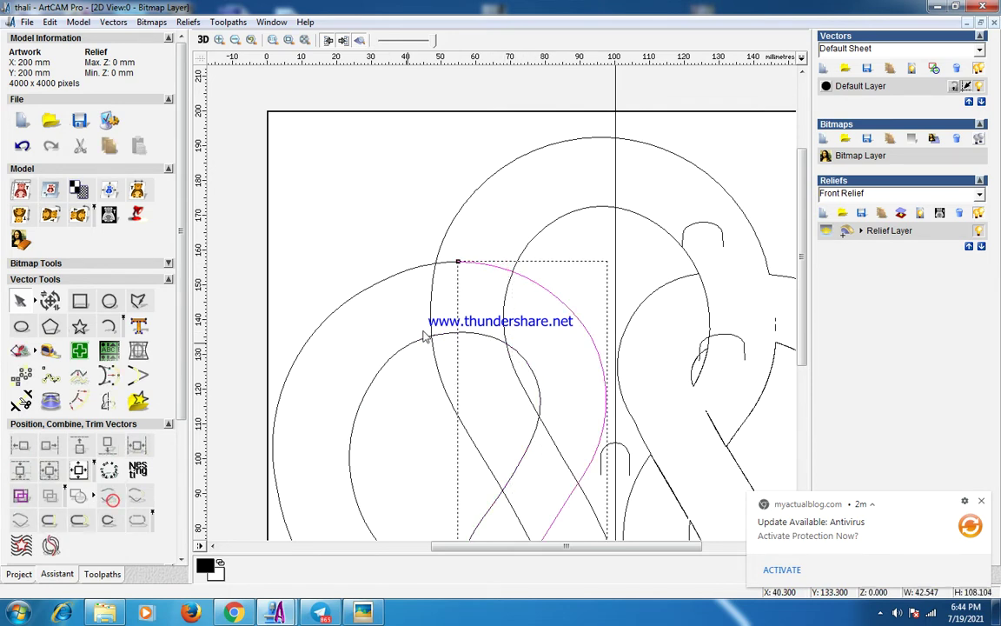
Split the left loop's outer right curve near its top, midway between its two crossings with the vertical loop
{"action": "left_click", "coordinate": [494, 278]}
{"action": "left_click", "coordinate": [497, 267]}
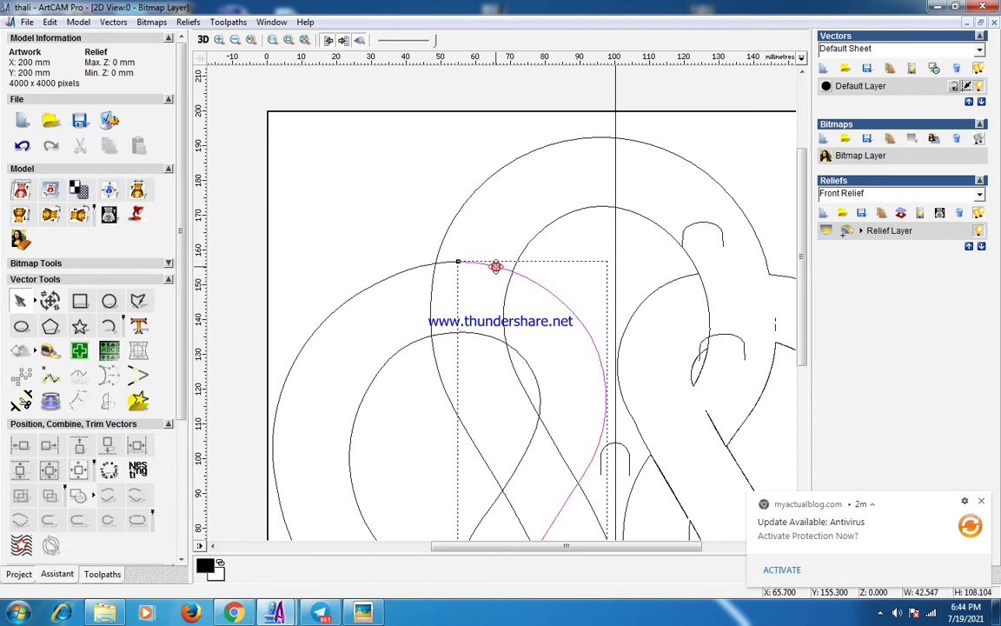
{"action": "left_click", "coordinate": [496, 267]}
{"action": "scroll", "coordinate": [496, 267], "scroll_direction": "down", "scroll_amount": 2}
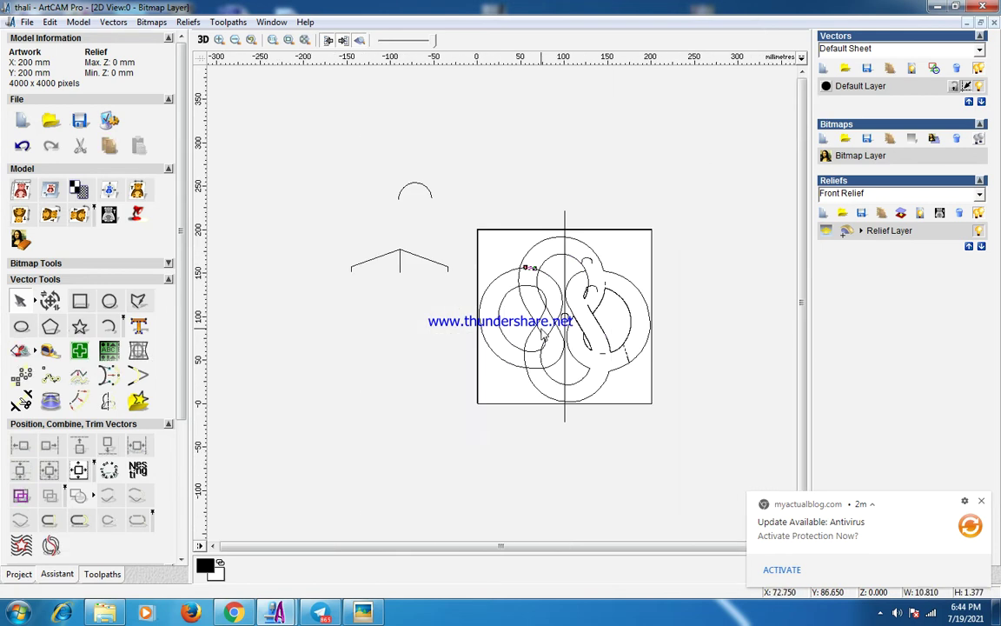
Check the reference photo's interlacing, and split the left loop's outer and inner descending curves midway between their crossings with the vertical loop's diagonals
{"action": "left_click", "coordinate": [540, 320]}
{"action": "scroll", "coordinate": [542, 320], "scroll_direction": "up", "scroll_amount": 2}
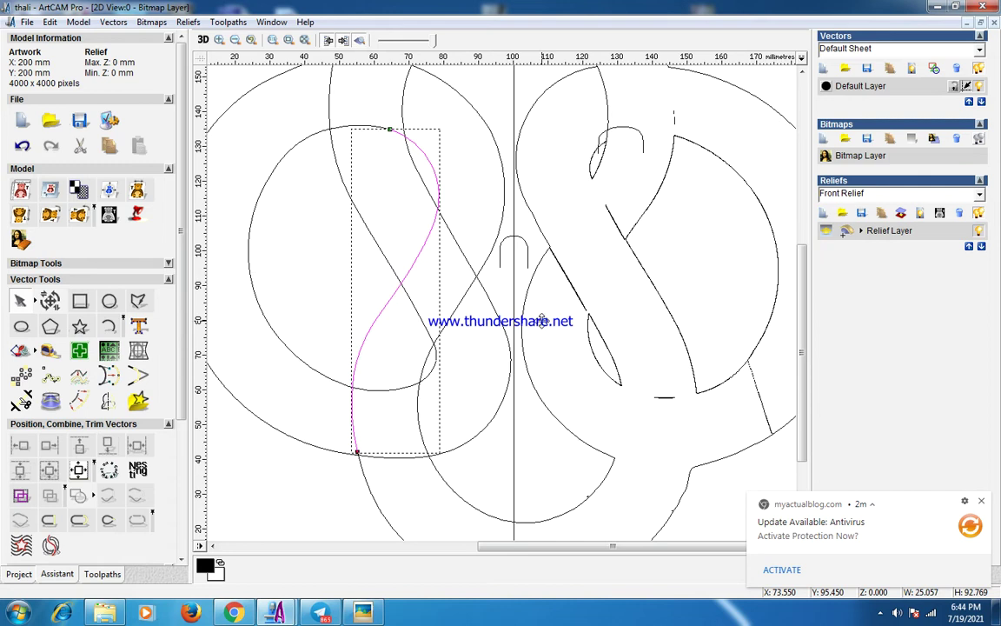
{"action": "left_click", "coordinate": [444, 327]}
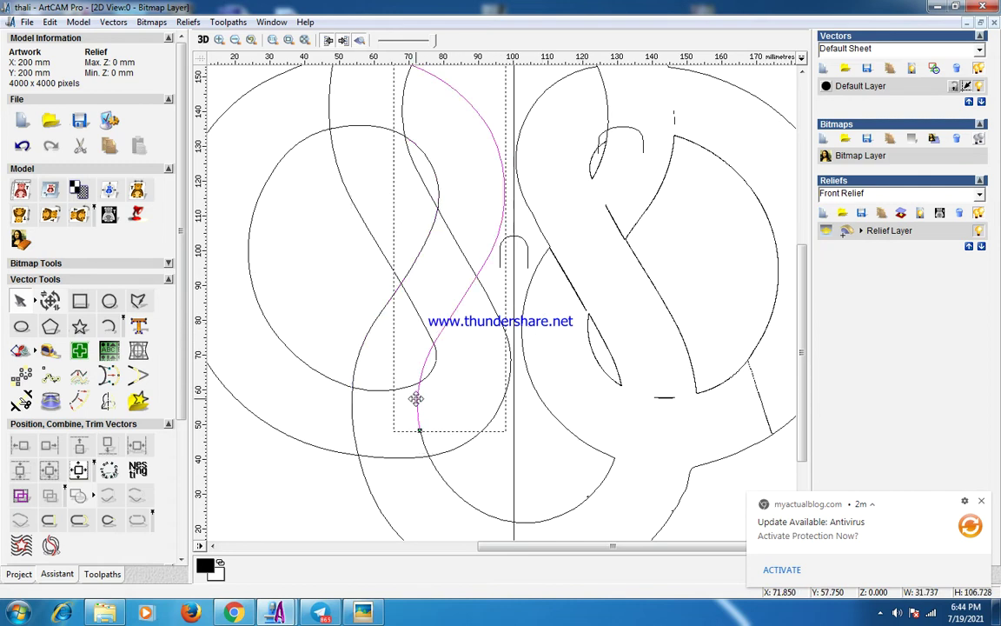
{"action": "left_click", "coordinate": [362, 614]}
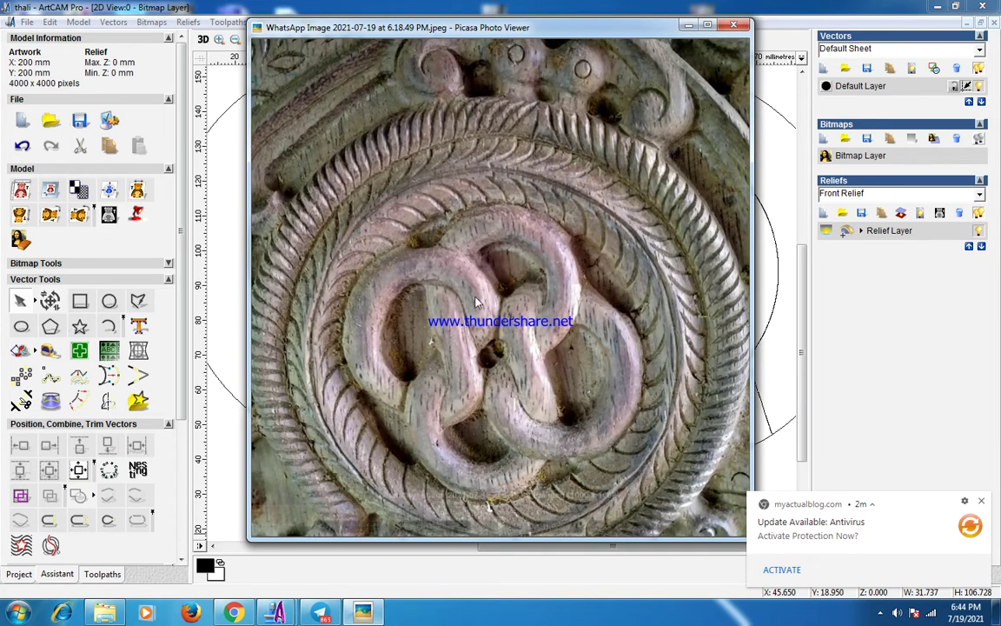
{"action": "left_click", "coordinate": [600, 7]}
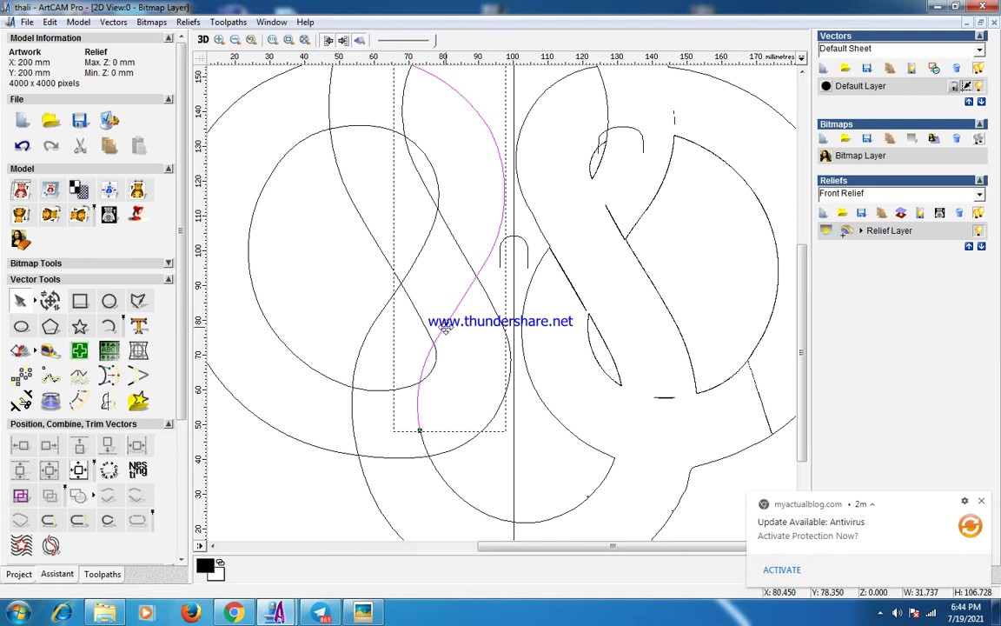
{"action": "key", "text": "c"}
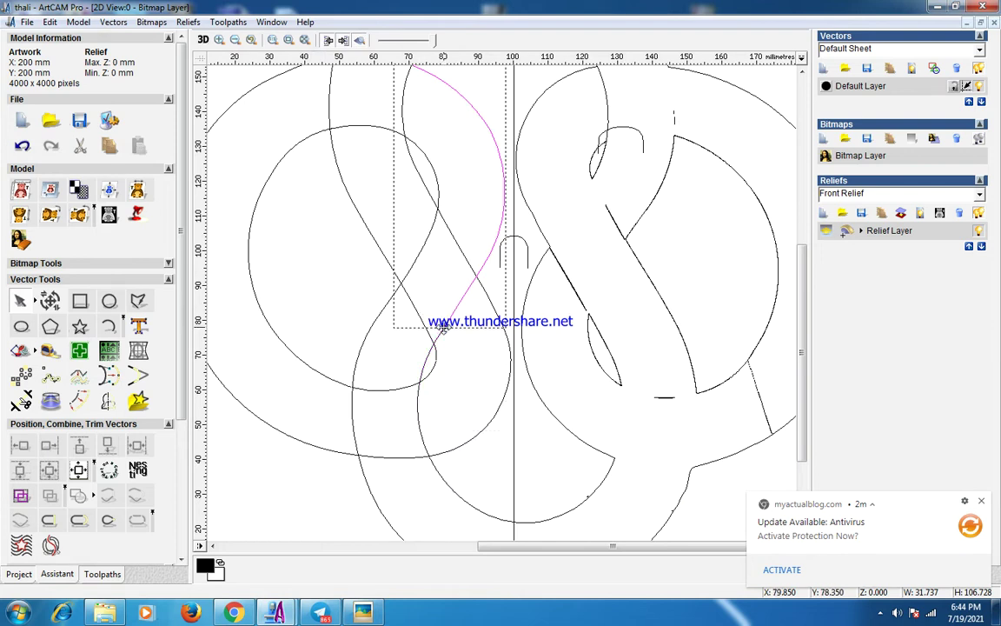
{"action": "left_click", "coordinate": [410, 266]}
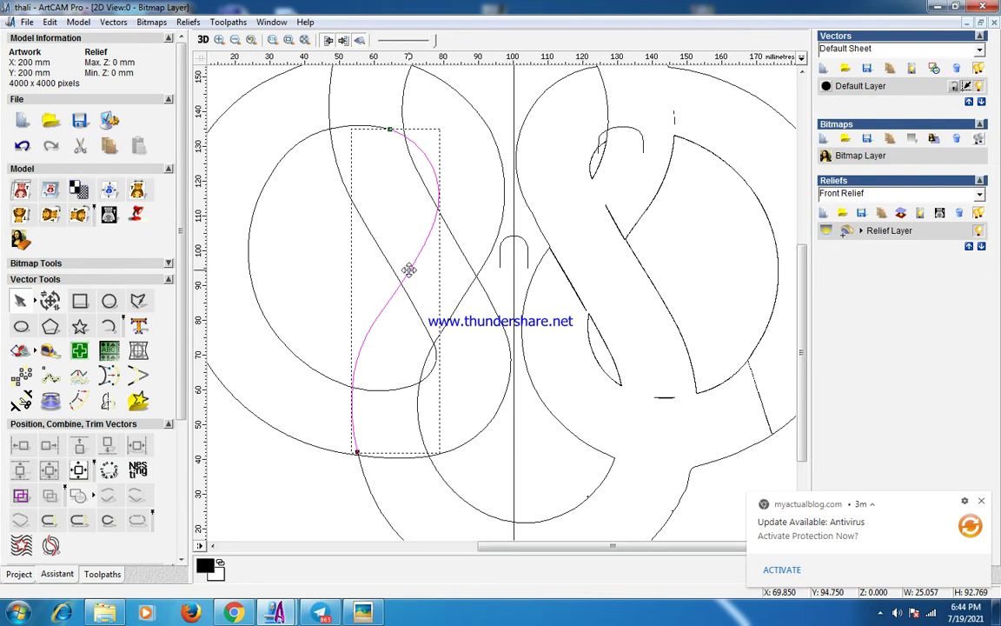
{"action": "key", "text": "c"}
{"action": "left_click", "coordinate": [425, 363], "text": "shift"}
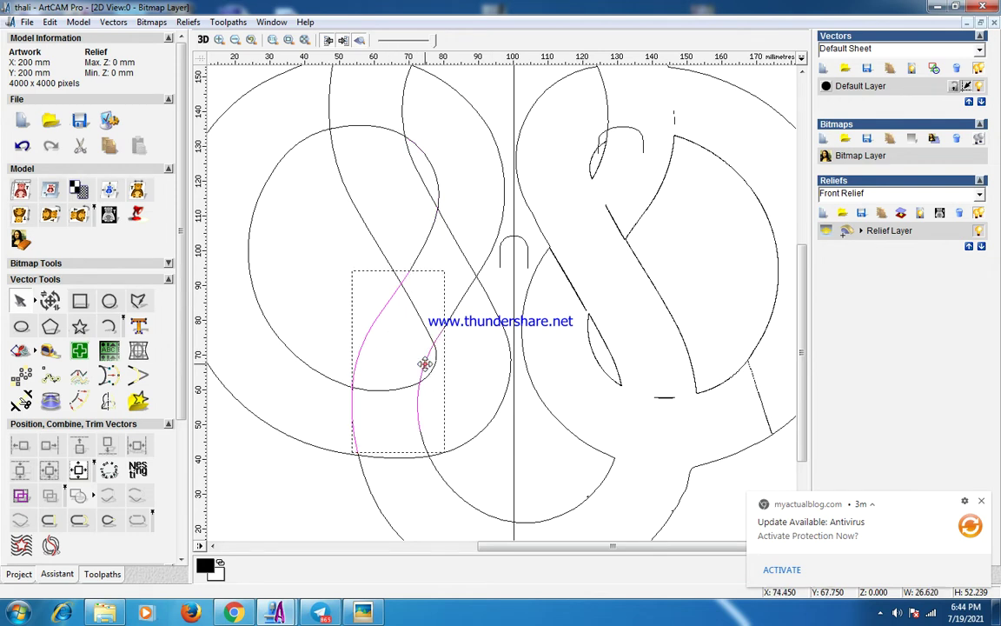
{"action": "left_click", "coordinate": [399, 487]}
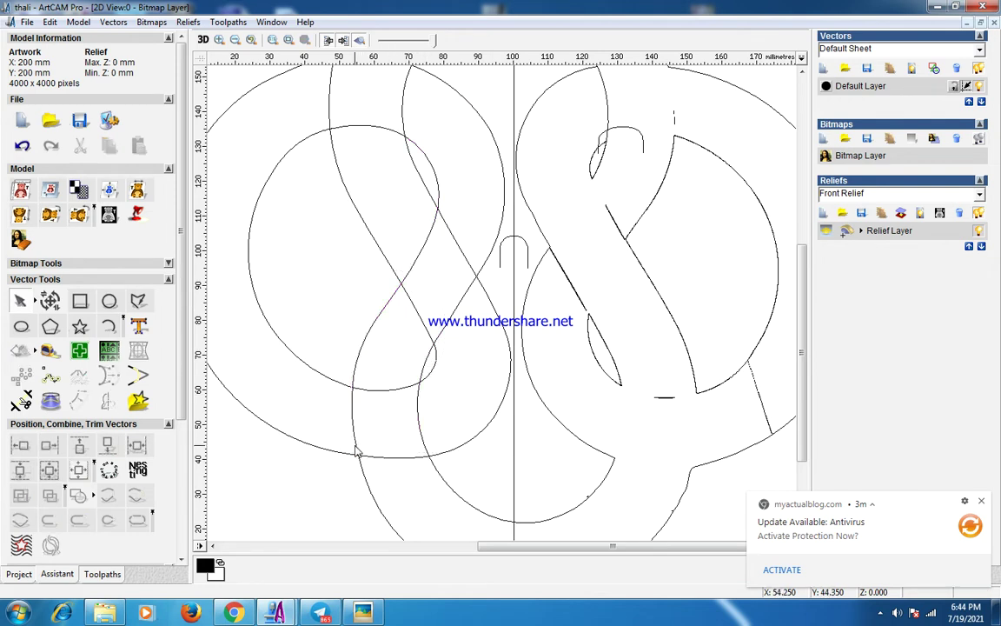
Join the lower halves of the two descending curves to the bottom loop's adjoining outer and inner arcs
{"action": "left_click", "coordinate": [357, 449]}
{"action": "left_click", "coordinate": [367, 481], "text": "shift"}
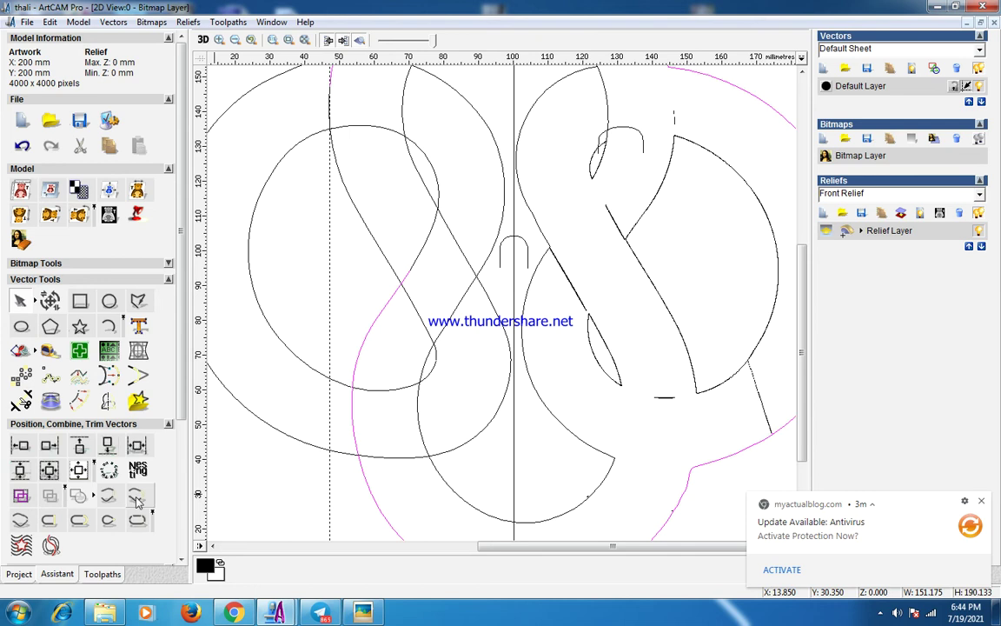
{"action": "left_click", "coordinate": [421, 426]}
{"action": "left_click", "coordinate": [438, 473], "text": "shift"}
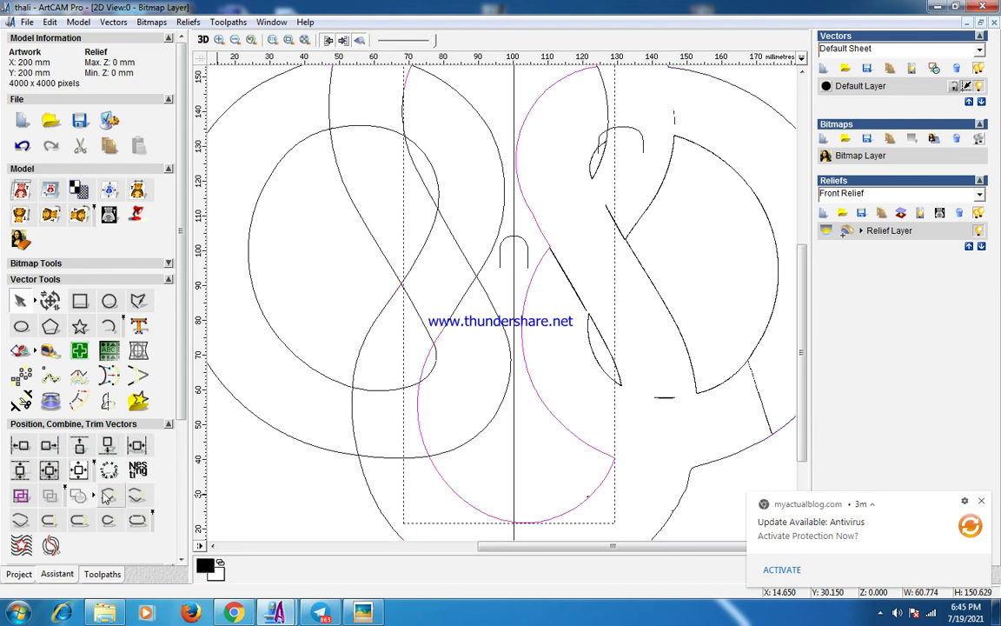
{"action": "key", "text": "j"}
Split the bottom loop's inner and outer curves at the corners where they meet the right loop
{"action": "left_click", "coordinate": [478, 468]}
{"action": "left_click", "coordinate": [556, 516]}
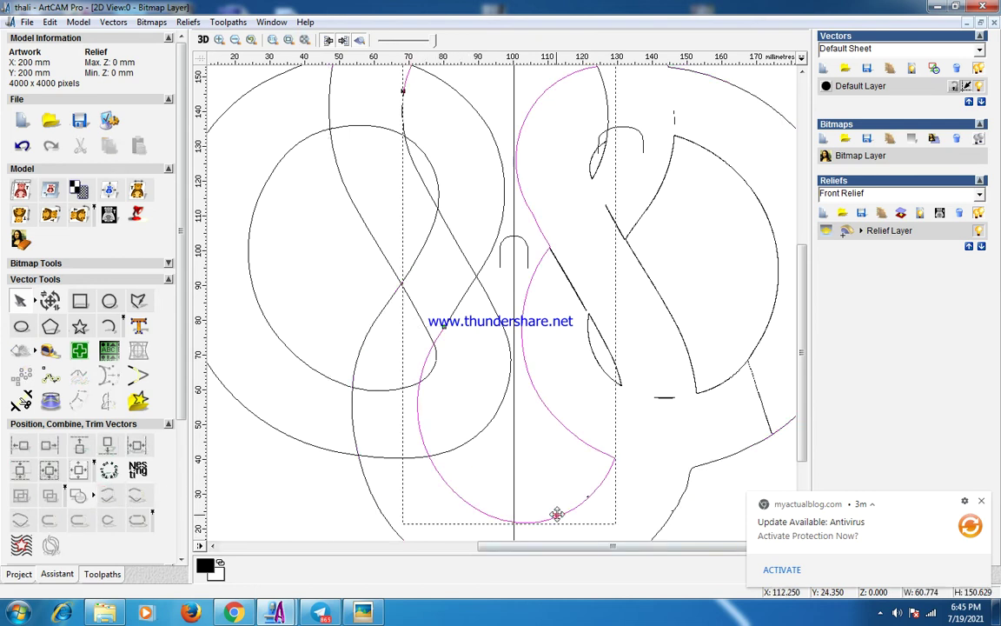
{"action": "left_click", "coordinate": [616, 454]}
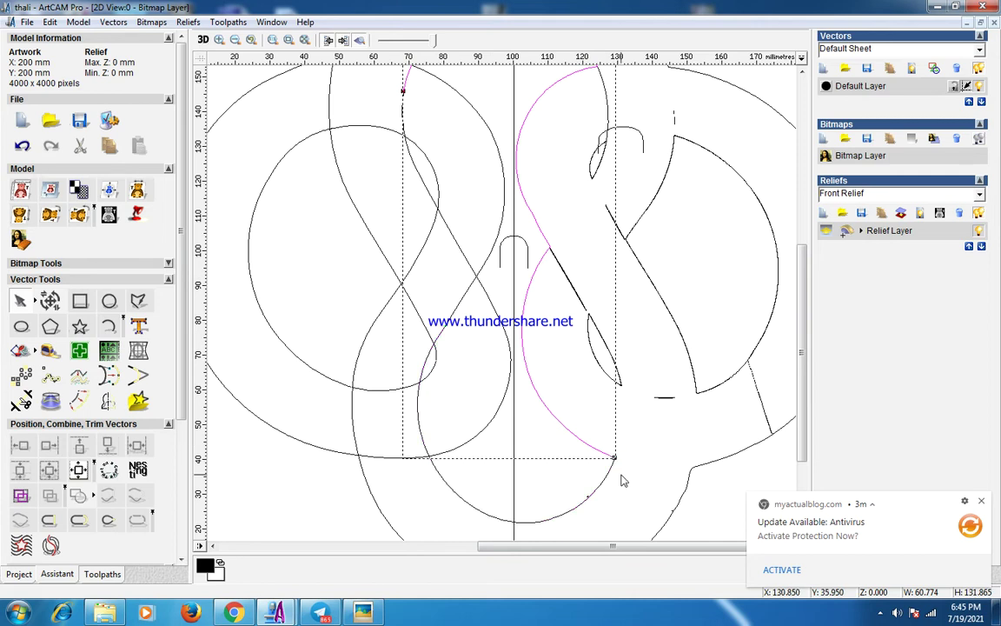
{"action": "left_click", "coordinate": [670, 521]}
{"action": "left_click", "coordinate": [679, 489]}
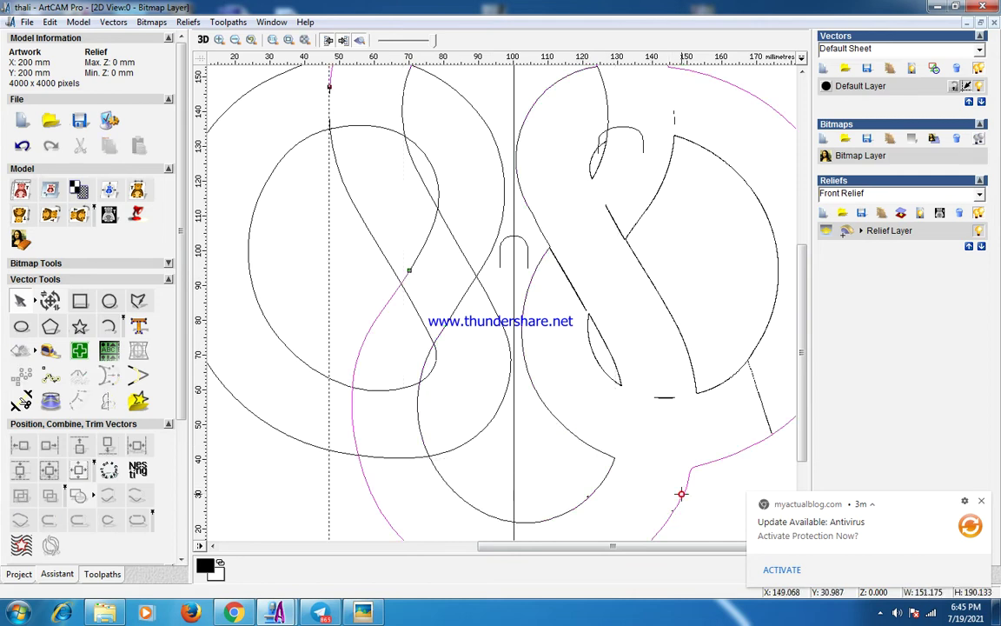
{"action": "scroll", "coordinate": [467, 384], "scroll_direction": "down", "scroll_amount": 2}
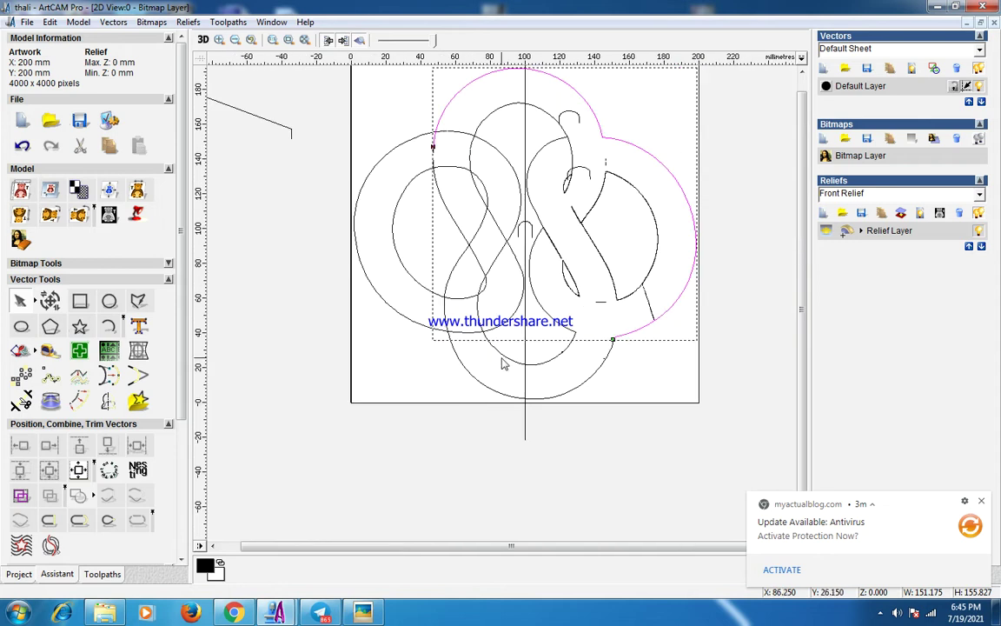
{"action": "left_click", "coordinate": [503, 359]}
{"action": "scroll", "coordinate": [478, 384], "scroll_direction": "up", "scroll_amount": 3}
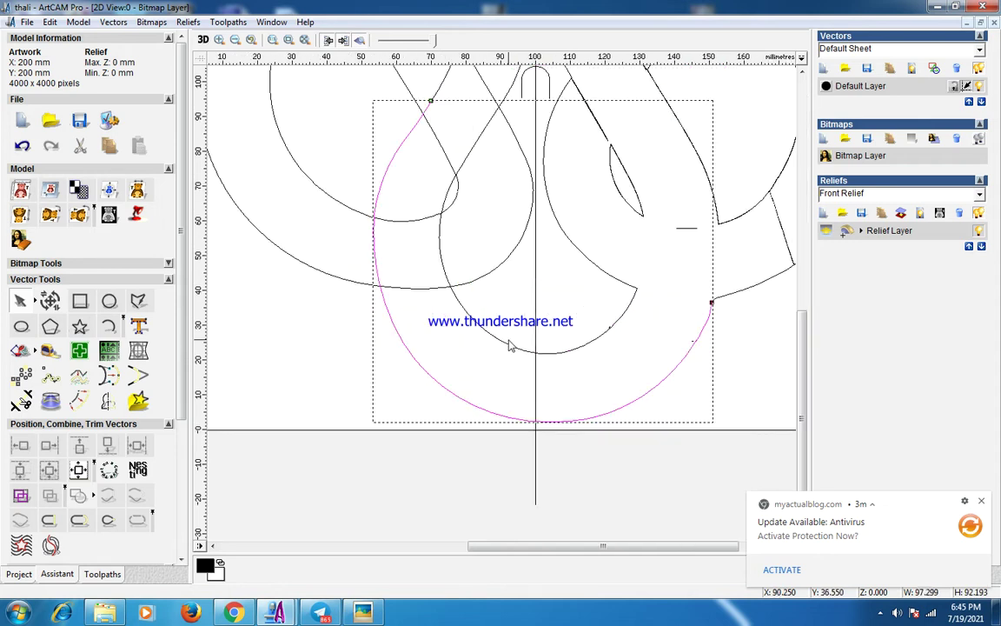
{"action": "scroll", "coordinate": [476, 326], "scroll_direction": "down", "scroll_amount": 2}
{"action": "scroll", "coordinate": [491, 253], "scroll_direction": "up", "scroll_amount": 2}
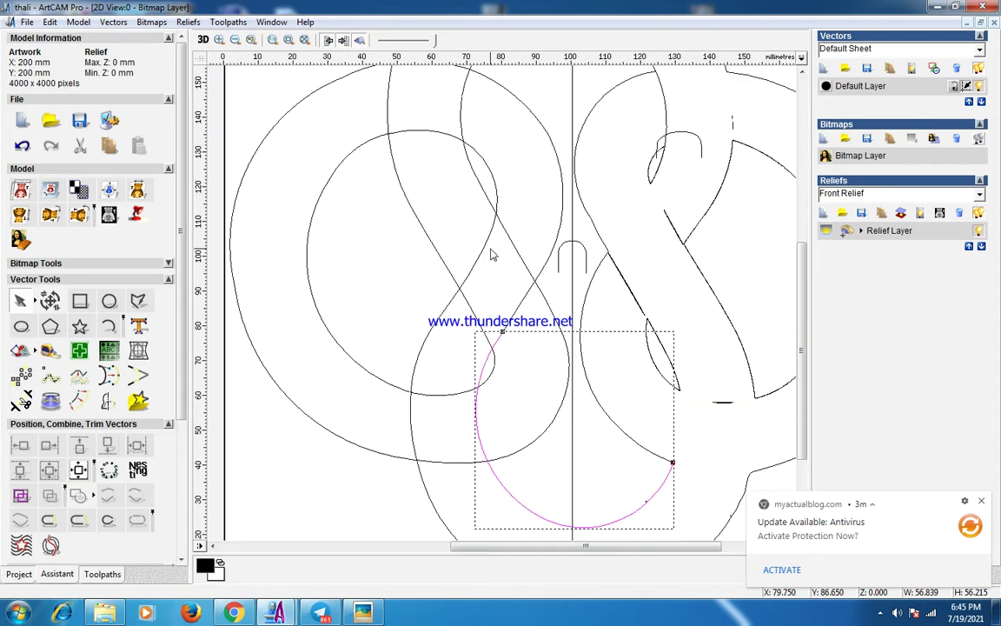
{"action": "left_click", "coordinate": [437, 382]}
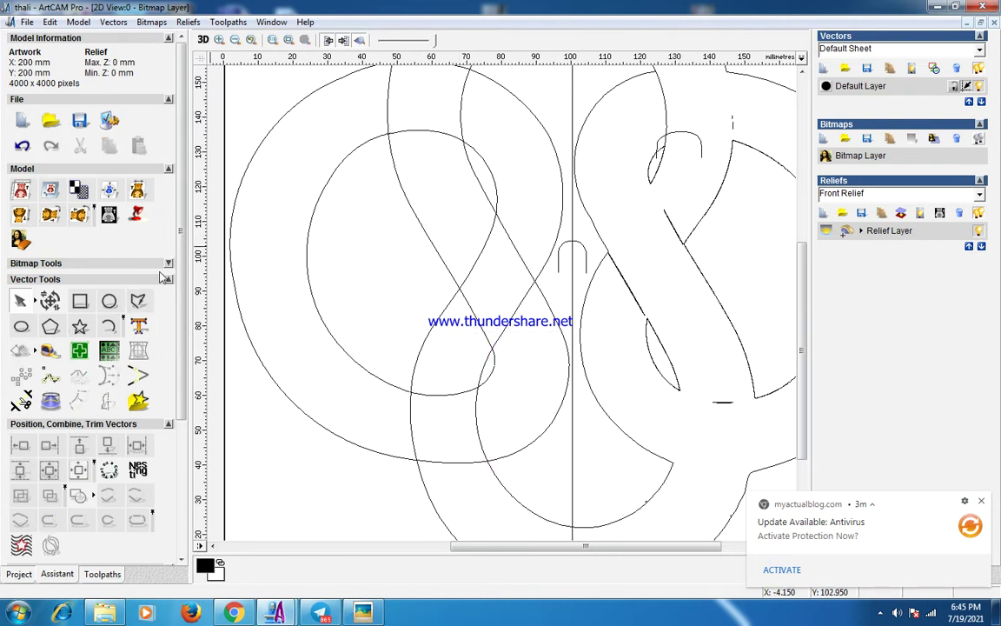
Draw an open polyline about 11.2 x 11.6 mm inside the left loop, with a short vertical and a slanted segment
{"action": "left_click", "coordinate": [138, 300]}
{"action": "left_click", "coordinate": [346, 258]}
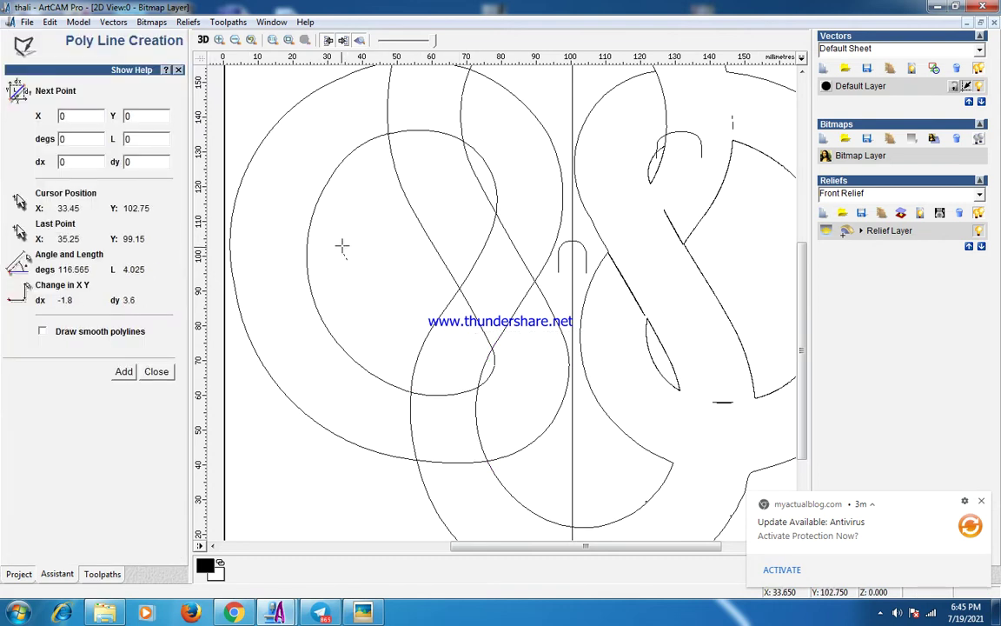
{"action": "left_click", "coordinate": [347, 246]}
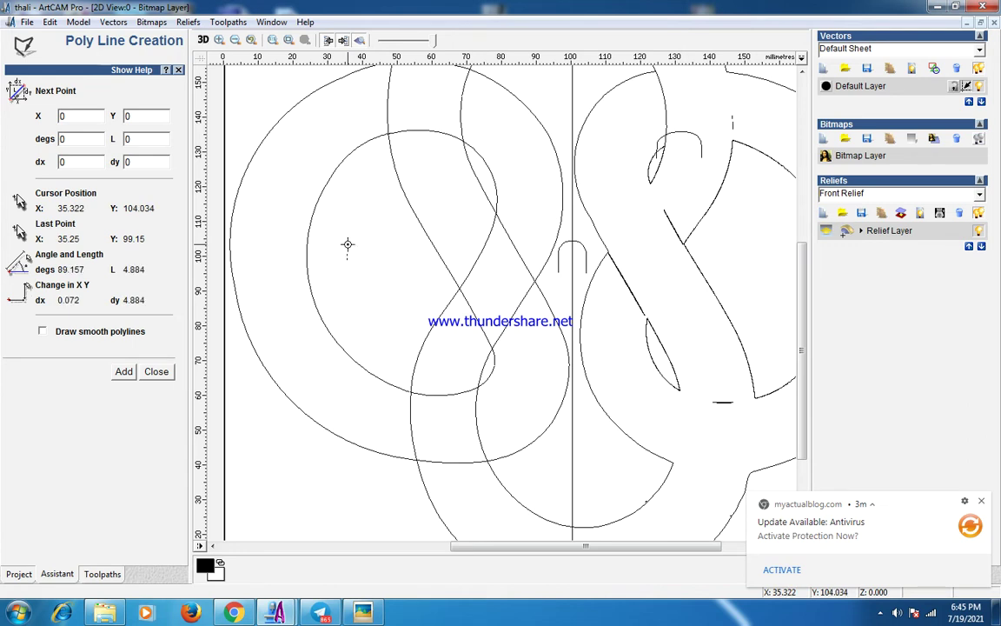
{"action": "left_click", "coordinate": [384, 218]}
{"action": "left_click", "coordinate": [156, 371]}
Convert the small polyline's slanted segment to an arc and bulge it outward into a rounded shoulder
{"action": "left_click", "coordinate": [367, 232]}
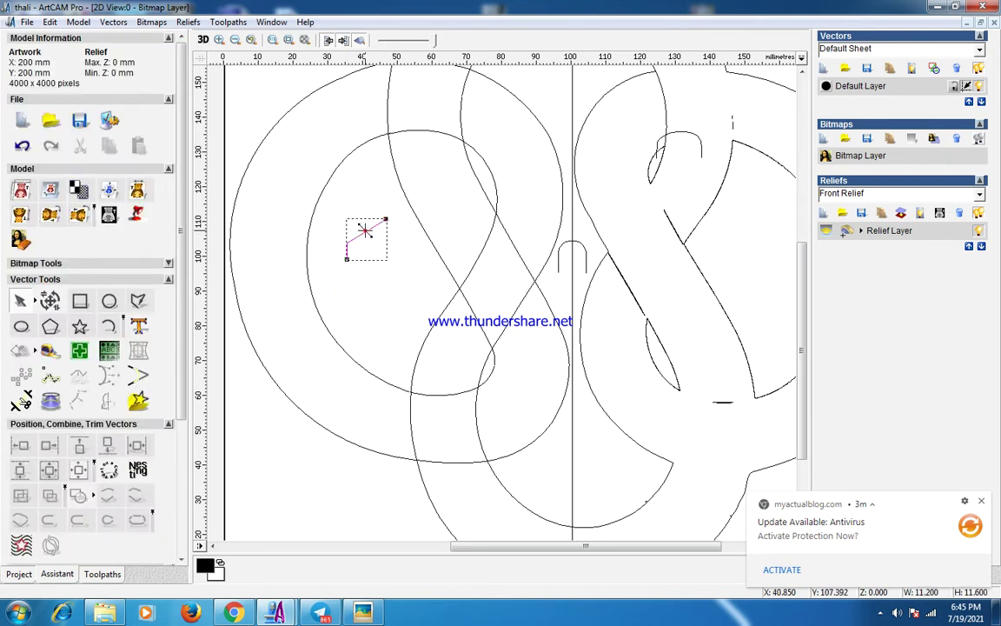
{"action": "scroll", "coordinate": [396, 268], "scroll_direction": "up", "scroll_amount": 2}
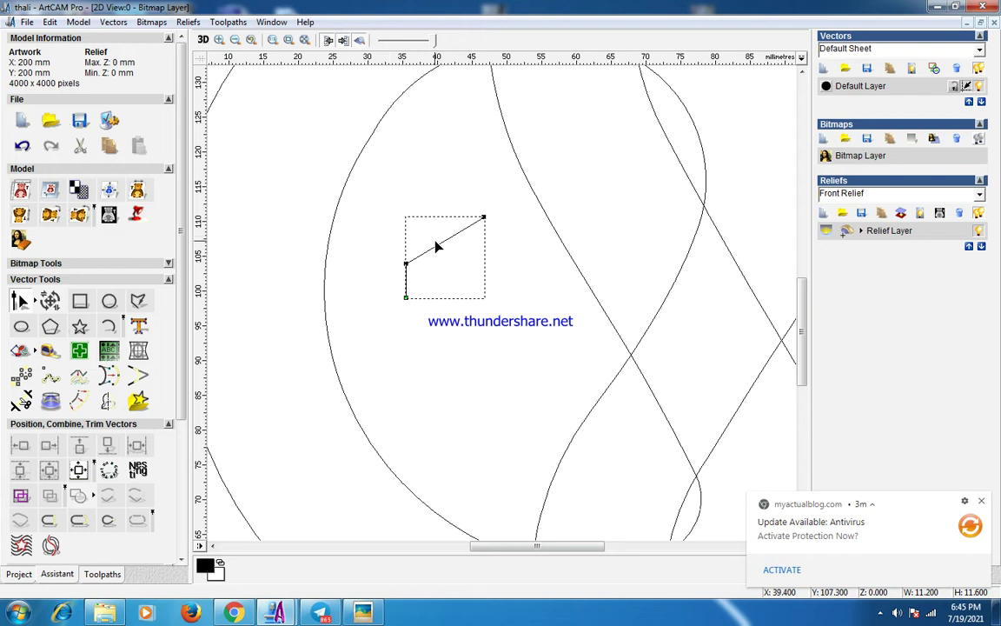
{"action": "key", "text": "a"}
{"action": "left_click_drag", "start_coordinate": [421, 202], "coordinate": [437, 228]}
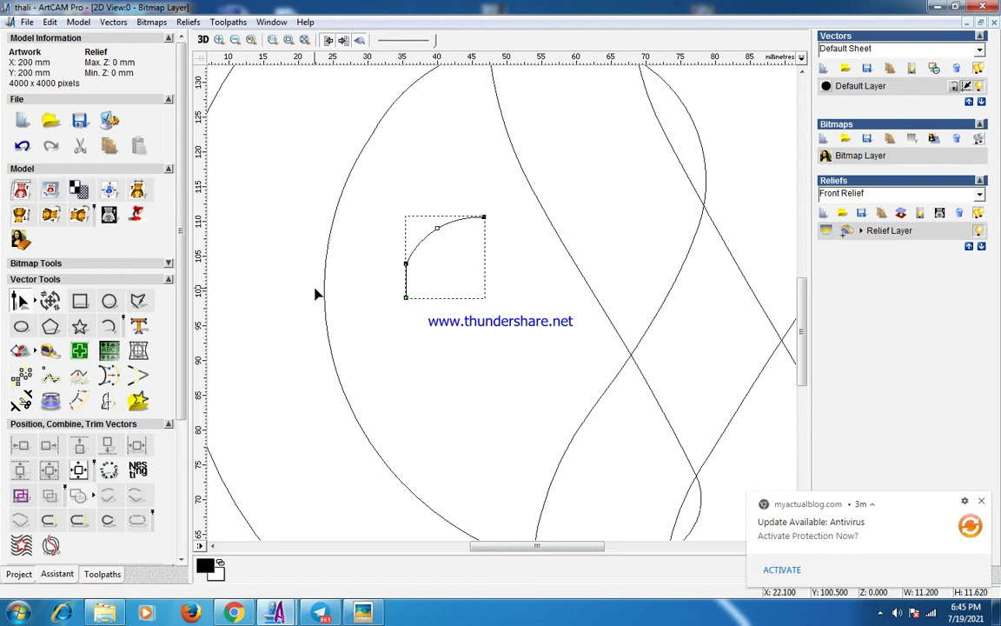
Mirror a copy of the rounded half profile horizontally about its right side and join both halves into one arch
{"action": "left_click", "coordinate": [108, 374]}
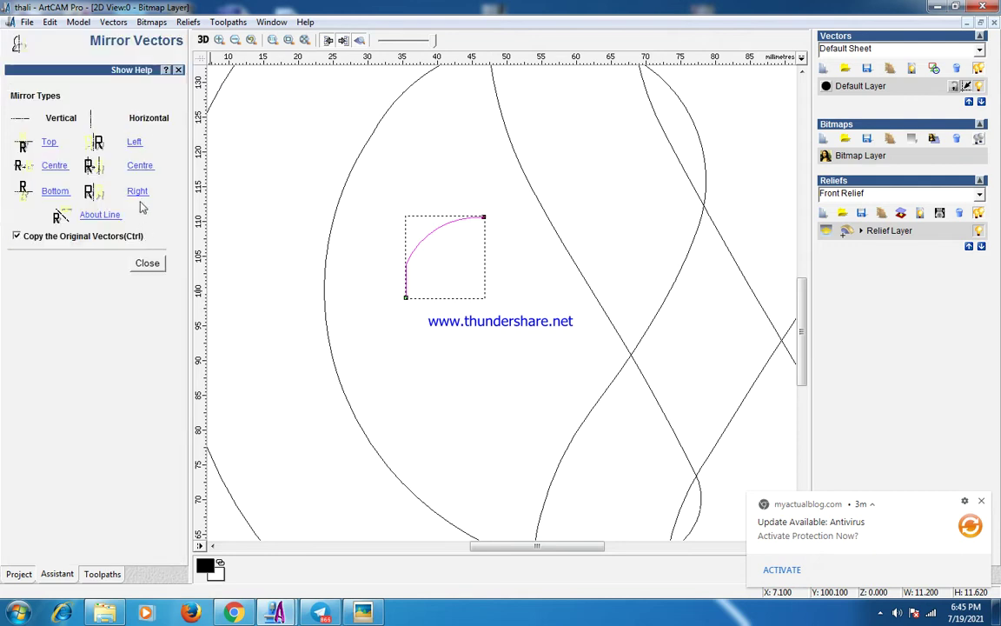
{"action": "left_click", "coordinate": [137, 190]}
{"action": "left_click", "coordinate": [147, 264]}
{"action": "left_click_drag", "start_coordinate": [365, 185], "coordinate": [646, 361]}
{"action": "left_click", "coordinate": [112, 502]}
{"action": "left_click", "coordinate": [364, 359]}
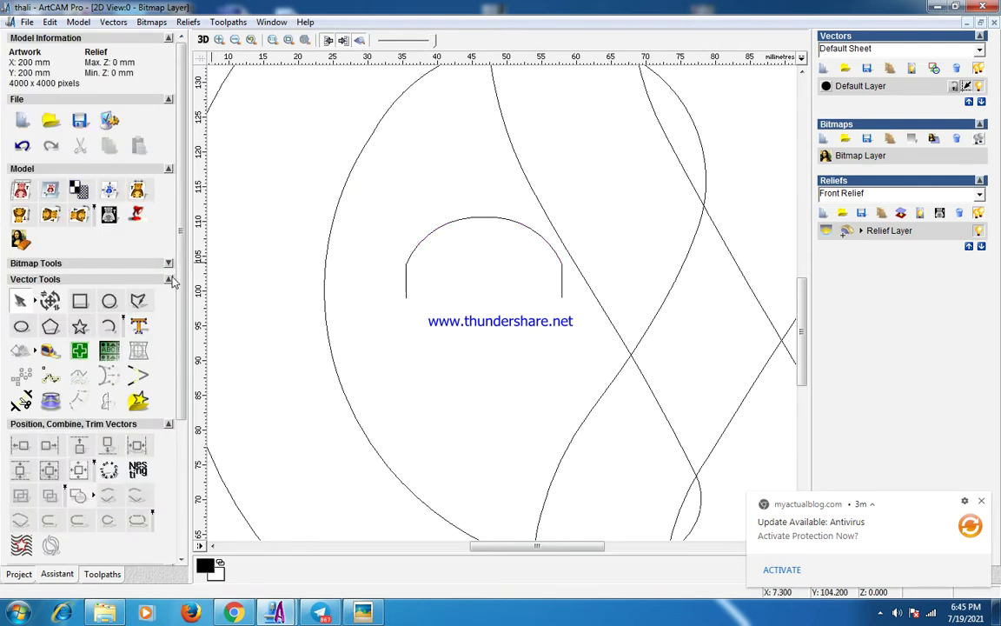
Draw an open polyline about 43.2 x 11.6 mm above the arch, with a short vertical, a slanted and a horizontal segment
{"action": "left_click", "coordinate": [138, 300]}
{"action": "left_click", "coordinate": [235, 228]}
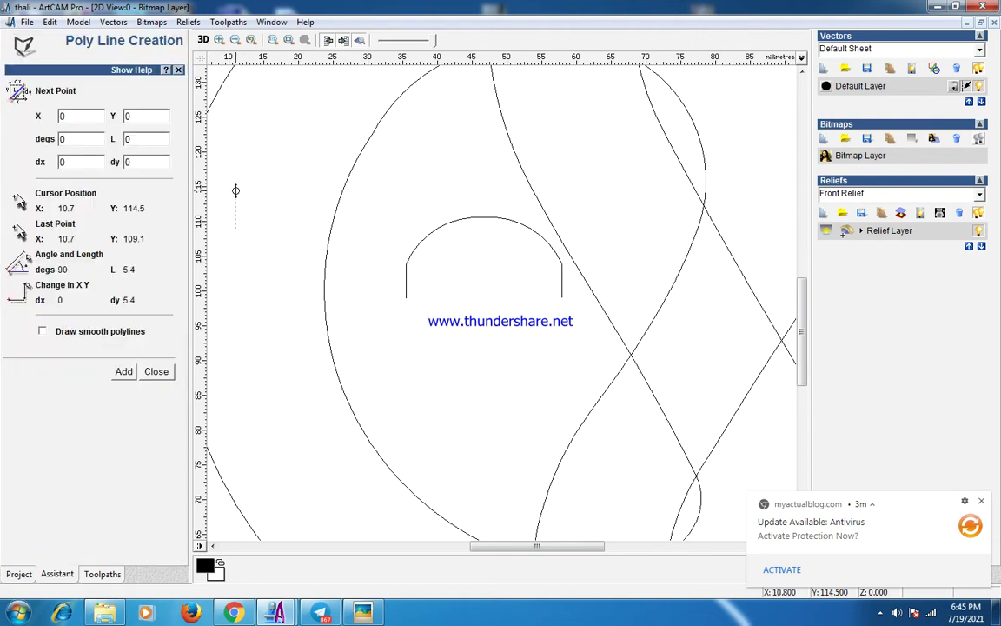
{"action": "left_click", "coordinate": [234, 188]}
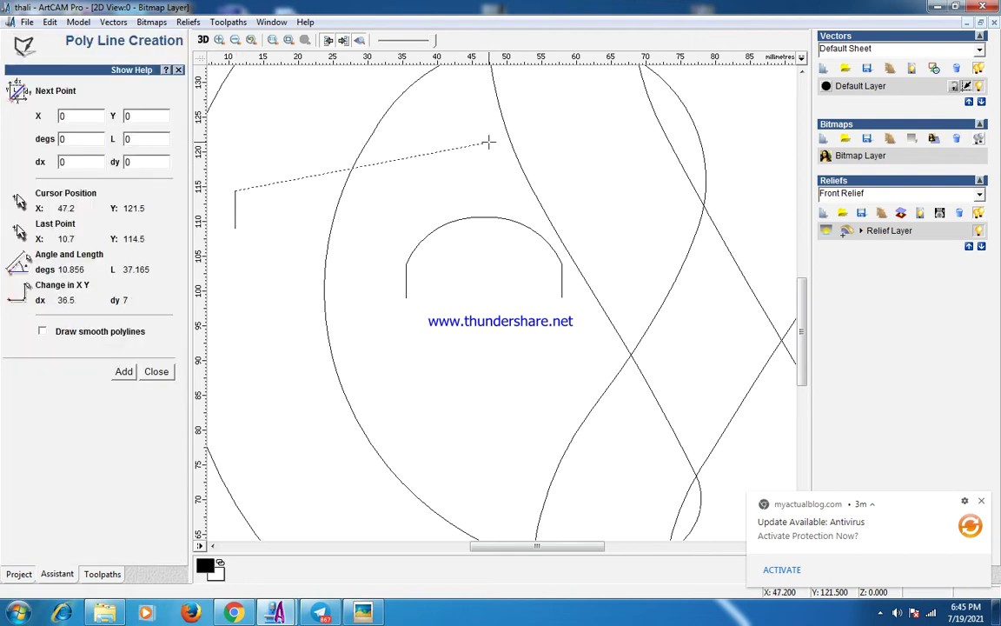
{"action": "left_click", "coordinate": [389, 148]}
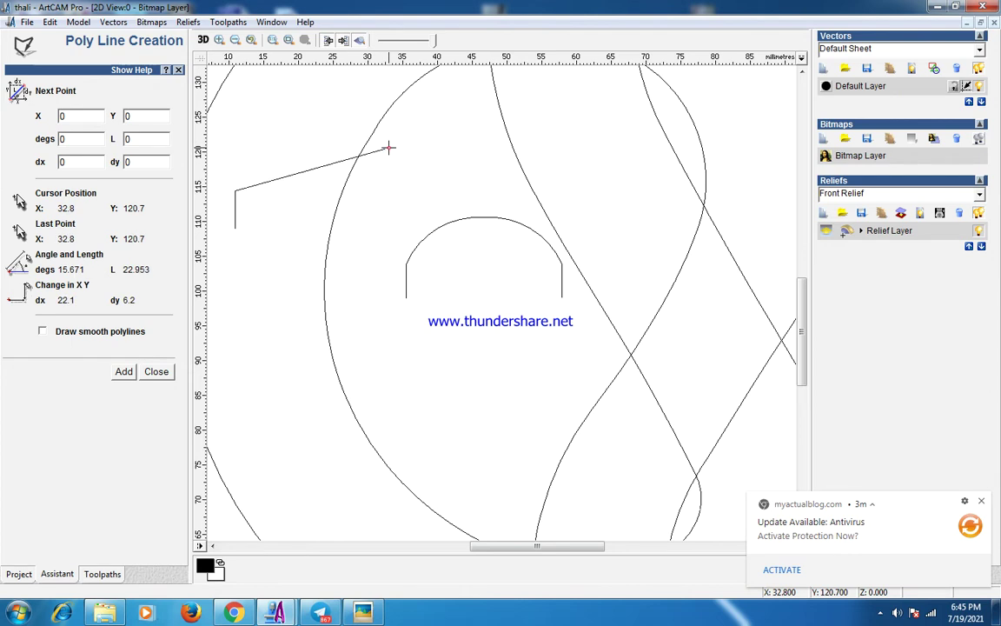
{"action": "left_click", "coordinate": [535, 148]}
{"action": "key", "text": "Escape"}
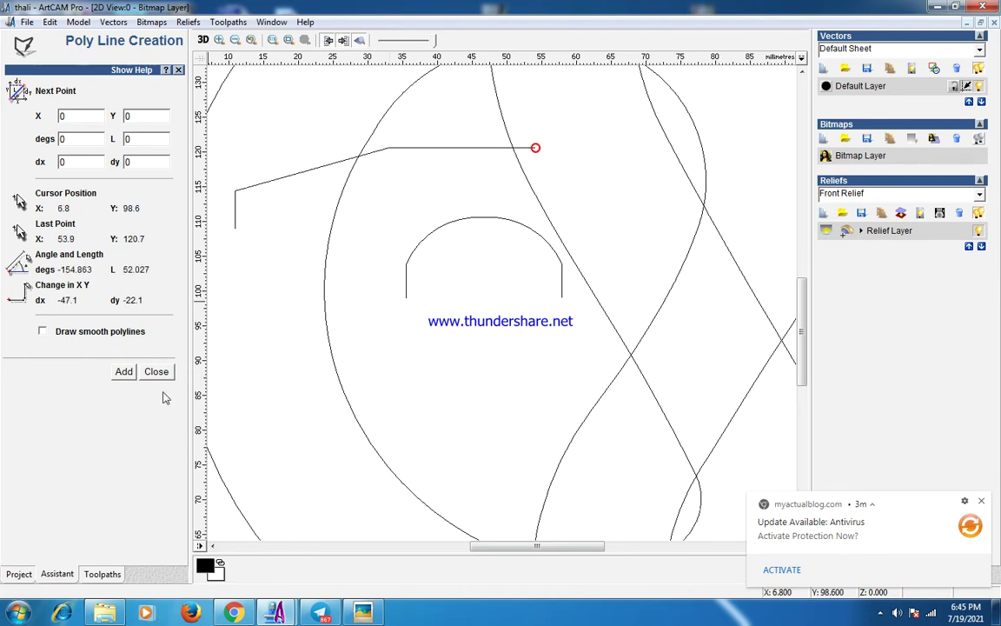
{"action": "key", "text": "Escape"}
Shift the new polyline's upper bend slightly along the horizontal segment and turn the slanted segment into an outward-bulging arc
{"action": "left_click", "coordinate": [301, 172]}
{"action": "scroll", "coordinate": [376, 226], "scroll_direction": "down", "scroll_amount": 2}
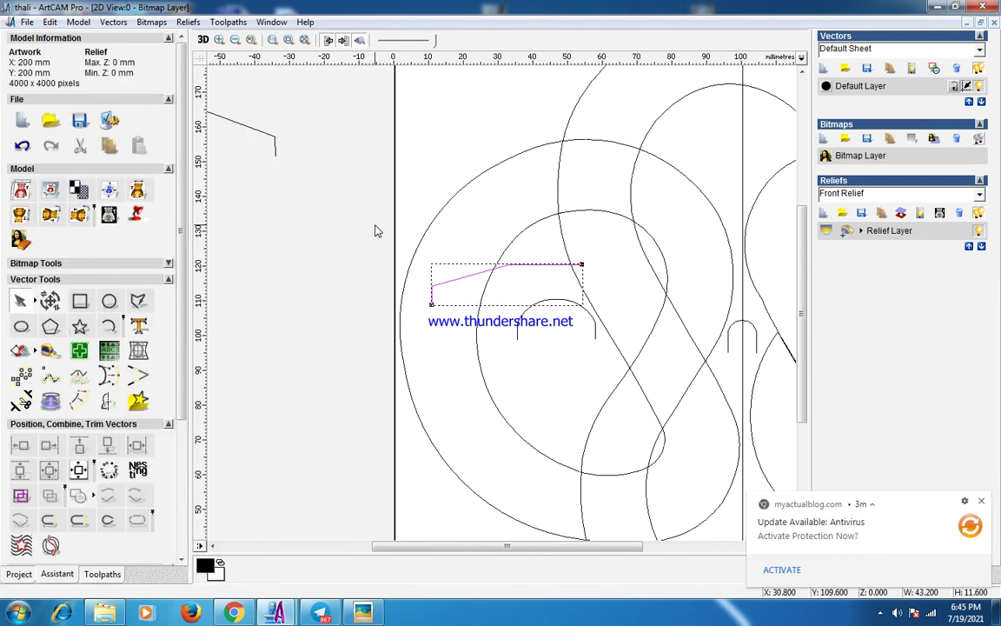
{"action": "scroll", "coordinate": [487, 257], "scroll_direction": "up", "scroll_amount": 2}
{"action": "key", "text": "n"}
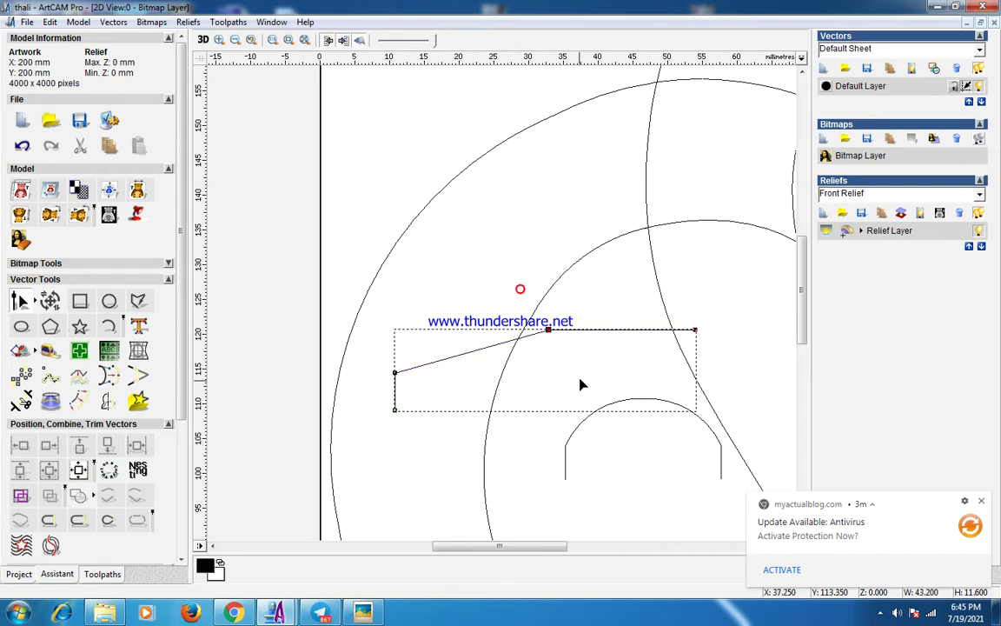
{"action": "left_click_drag", "start_coordinate": [551, 362], "coordinate": [561, 356]}
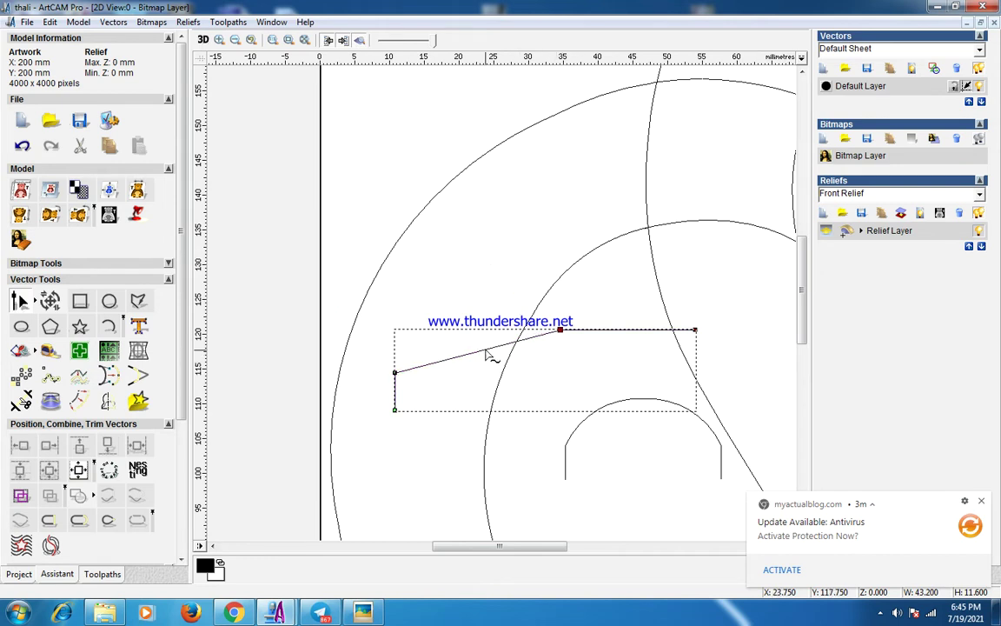
{"action": "key", "text": "a"}
{"action": "left_click_drag", "start_coordinate": [456, 269], "coordinate": [476, 340]}
{"action": "left_click_drag", "start_coordinate": [451, 302], "coordinate": [495, 346]}
{"action": "scroll", "coordinate": [496, 345], "scroll_direction": "up", "scroll_amount": 1}
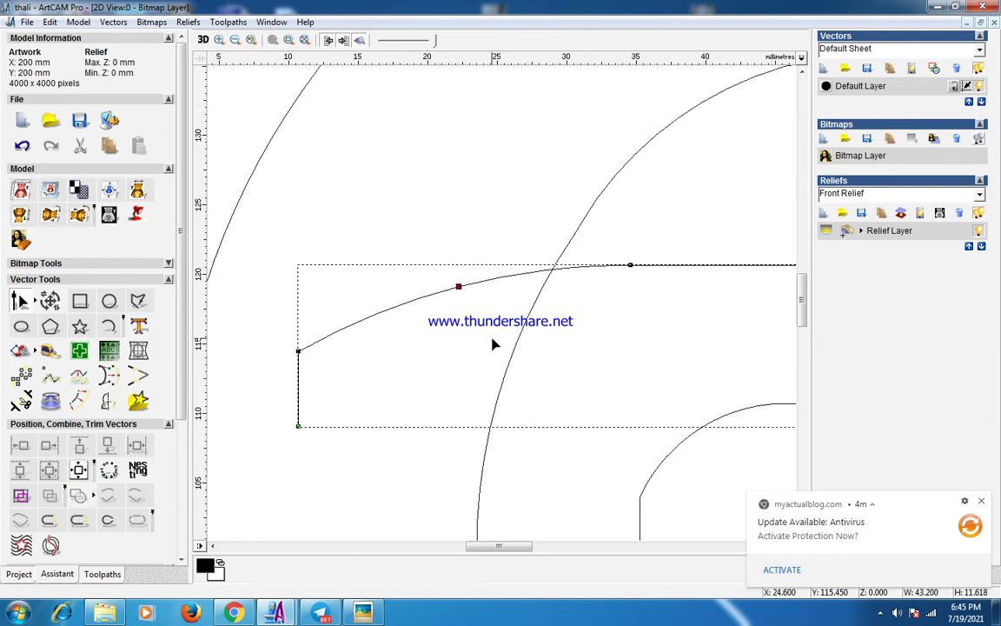
{"action": "scroll", "coordinate": [492, 345], "scroll_direction": "down", "scroll_amount": 4}
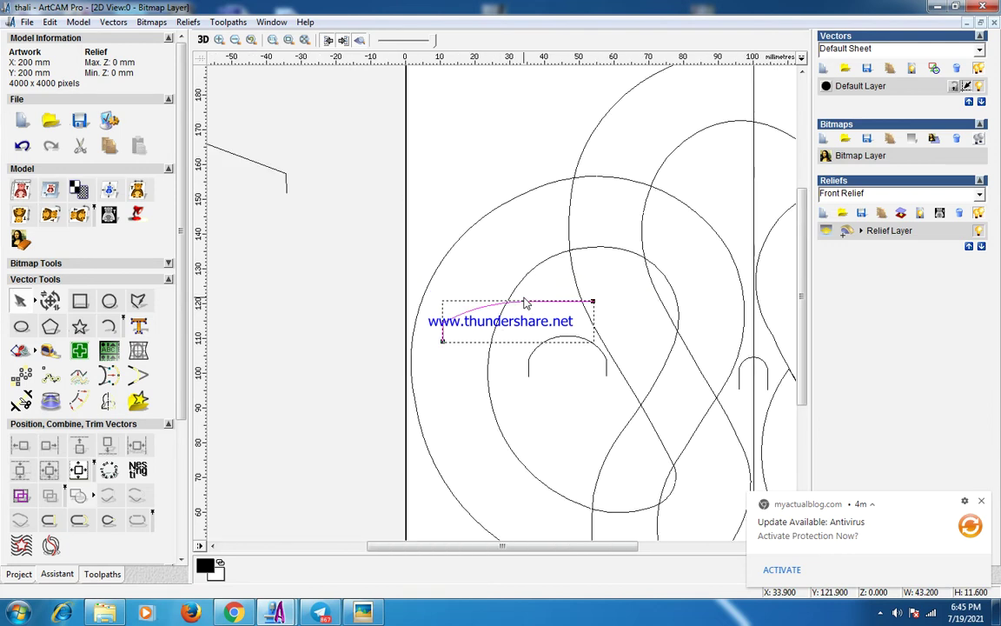
Mirror a copy of the wide half profile horizontally about its right side and join both halves into one wide arch
{"action": "left_click", "coordinate": [108, 400]}
{"action": "left_click", "coordinate": [135, 193]}
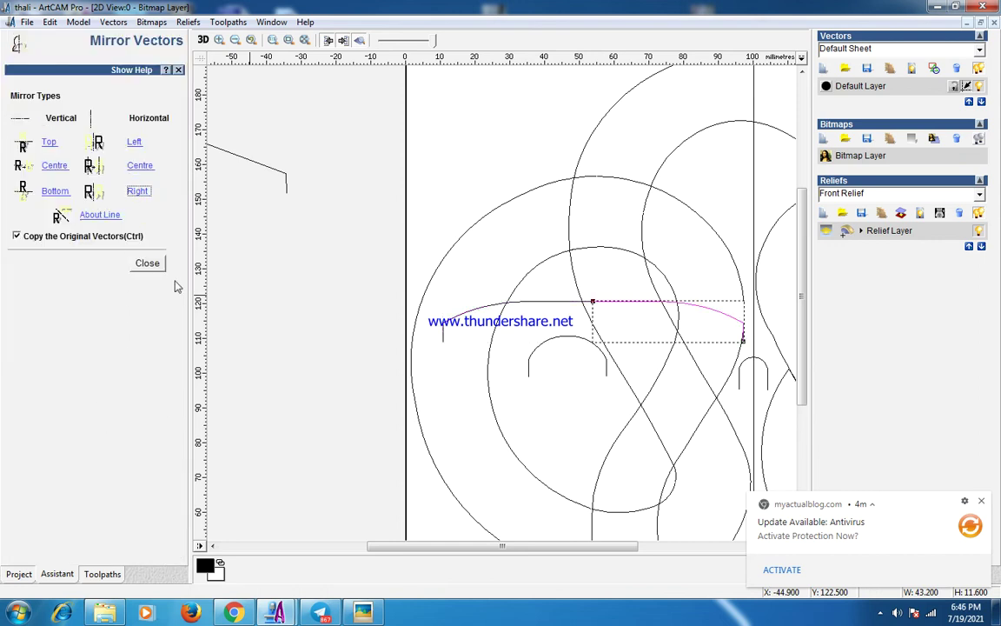
{"action": "left_click", "coordinate": [148, 263]}
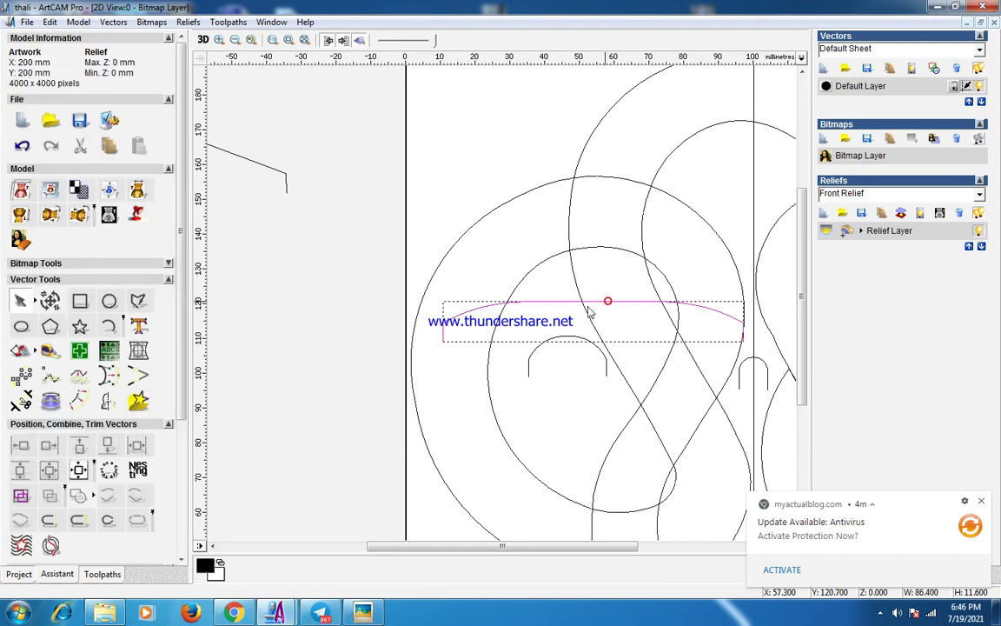
{"action": "left_click", "coordinate": [352, 389]}
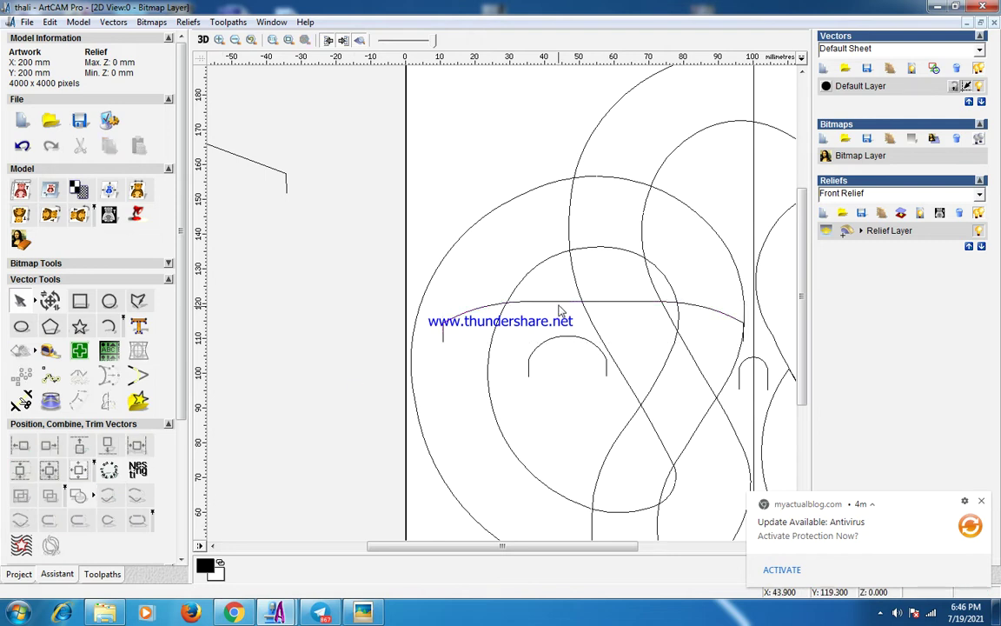
{"action": "left_click", "coordinate": [561, 303]}
{"action": "scroll", "coordinate": [525, 326], "scroll_direction": "down", "scroll_amount": 2}
{"action": "left_click", "coordinate": [500, 359]}
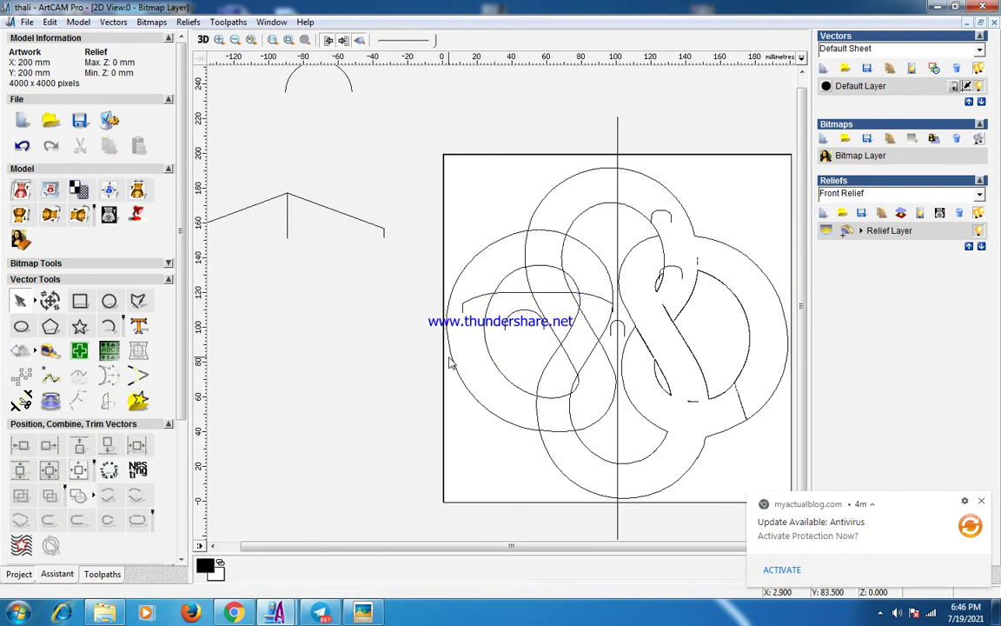
Split the long outer loop vector at the corner where the upper loop meets the right loop
{"action": "left_click", "coordinate": [546, 185]}
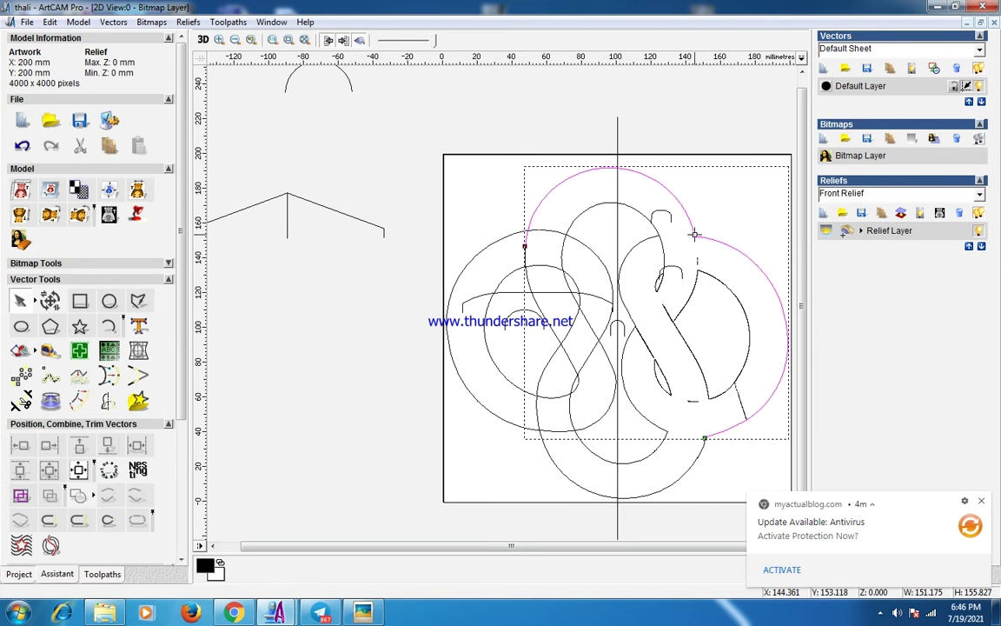
{"action": "scroll", "coordinate": [695, 235], "scroll_direction": "up", "scroll_amount": 1}
{"action": "key", "text": "t"}
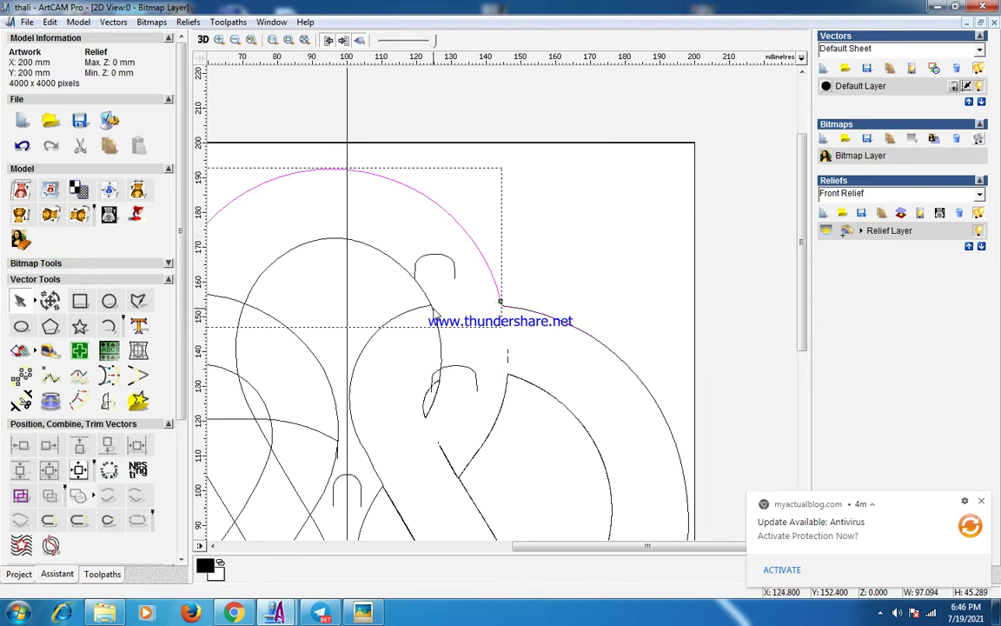
Split the upper loop's inner vector at its junction with the right loop's inner curve
{"action": "left_click", "coordinate": [432, 309]}
{"action": "left_click", "coordinate": [427, 298]}
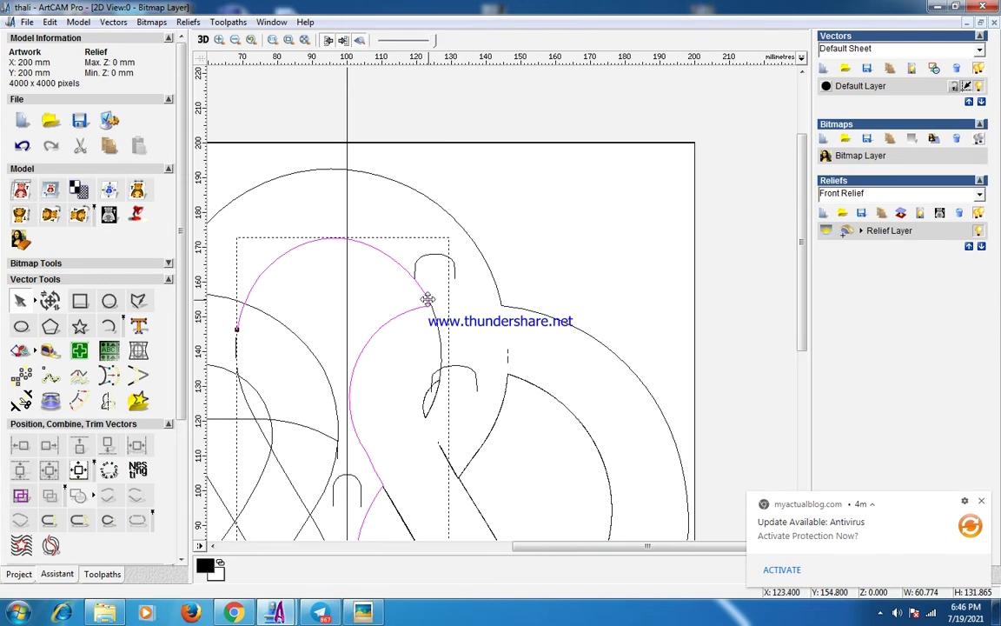
{"action": "key", "text": "t"}
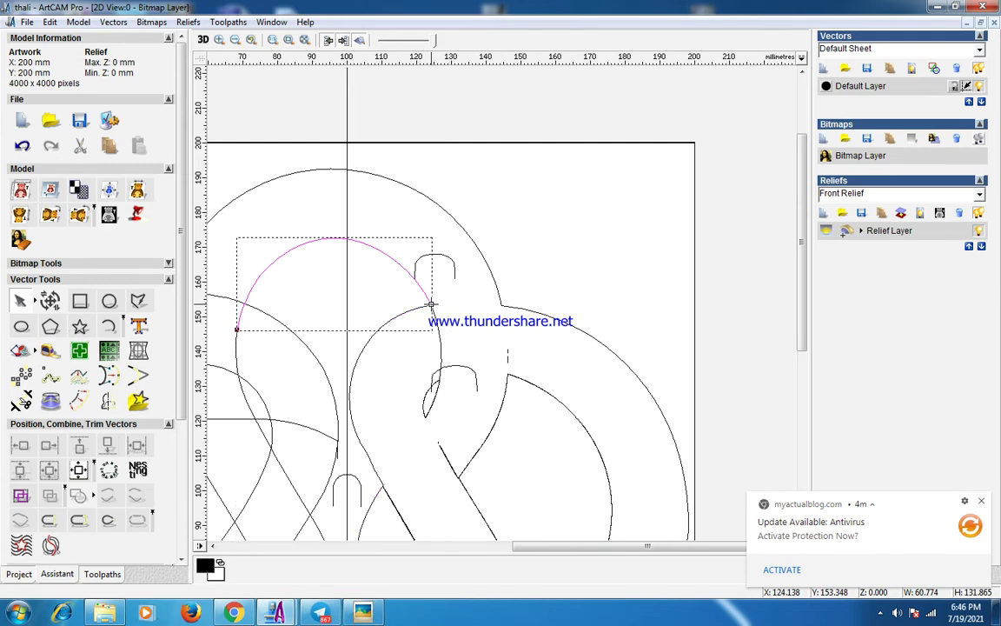
{"action": "left_click", "coordinate": [383, 271]}
{"action": "scroll", "coordinate": [402, 251], "scroll_direction": "down", "scroll_amount": 1}
{"action": "scroll", "coordinate": [401, 251], "scroll_direction": "up", "scroll_amount": 1}
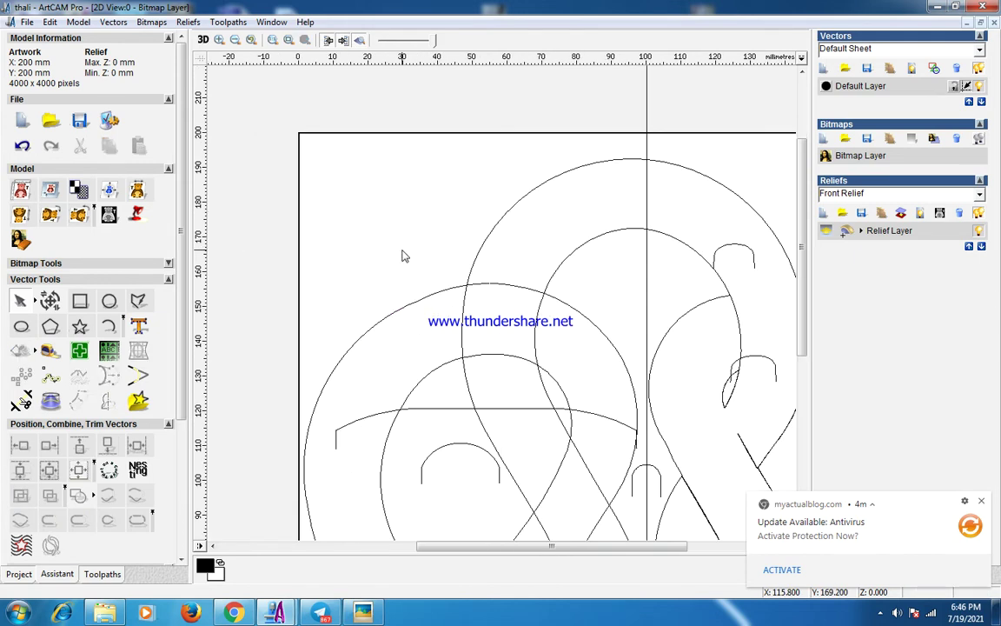
Set up a Two Rail Sweep with the upper loop's outer and inner arcs, the small arch as cross section and the wide arch as Z control vector
{"action": "left_click", "coordinate": [535, 193]}
{"action": "left_click", "coordinate": [565, 257], "text": "shift"}
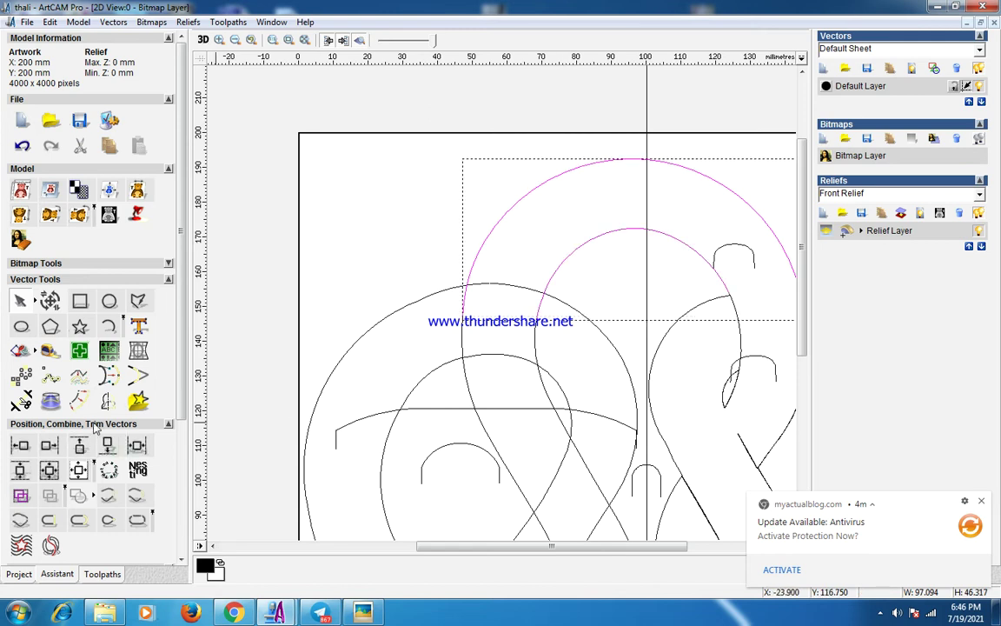
{"action": "scroll", "coordinate": [180, 375], "scroll_direction": "down", "scroll_amount": 5}
{"action": "left_click", "coordinate": [21, 455]}
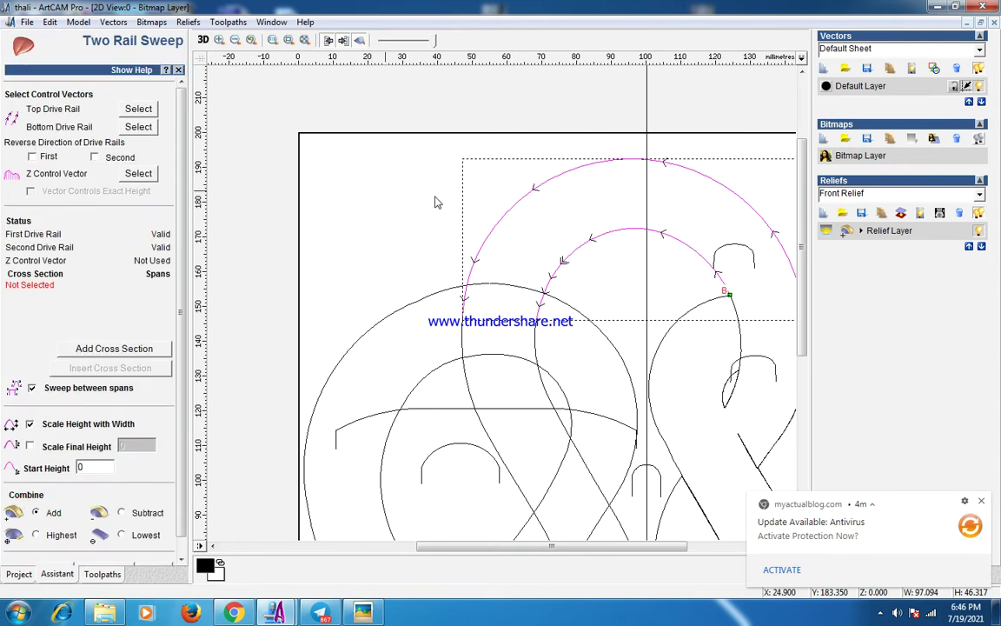
{"action": "left_click", "coordinate": [450, 235]}
{"action": "left_click", "coordinate": [472, 445]}
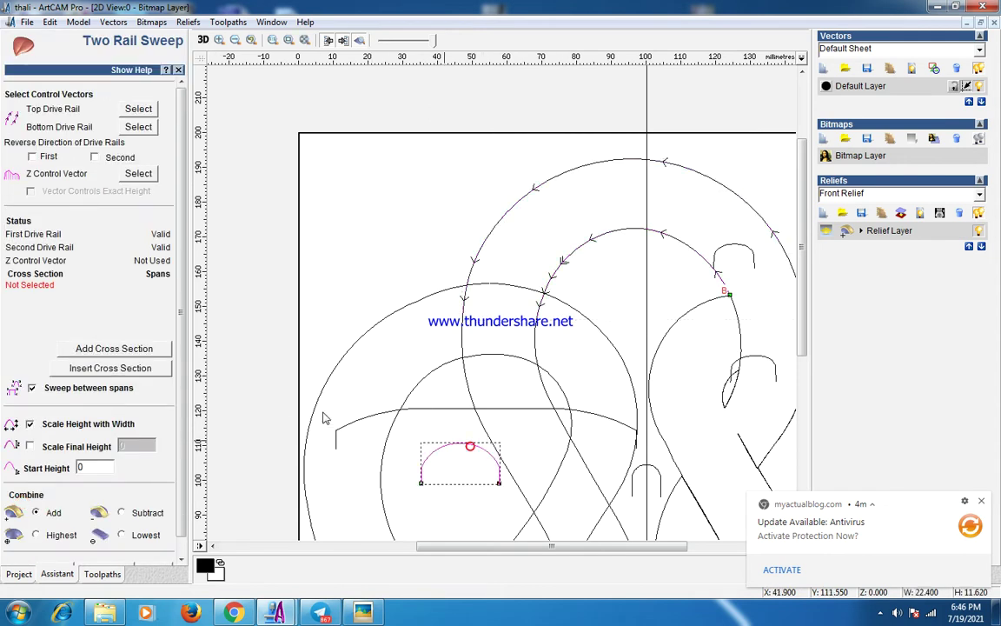
{"action": "left_click", "coordinate": [137, 350]}
{"action": "left_click", "coordinate": [426, 414]}
{"action": "left_click", "coordinate": [137, 175]}
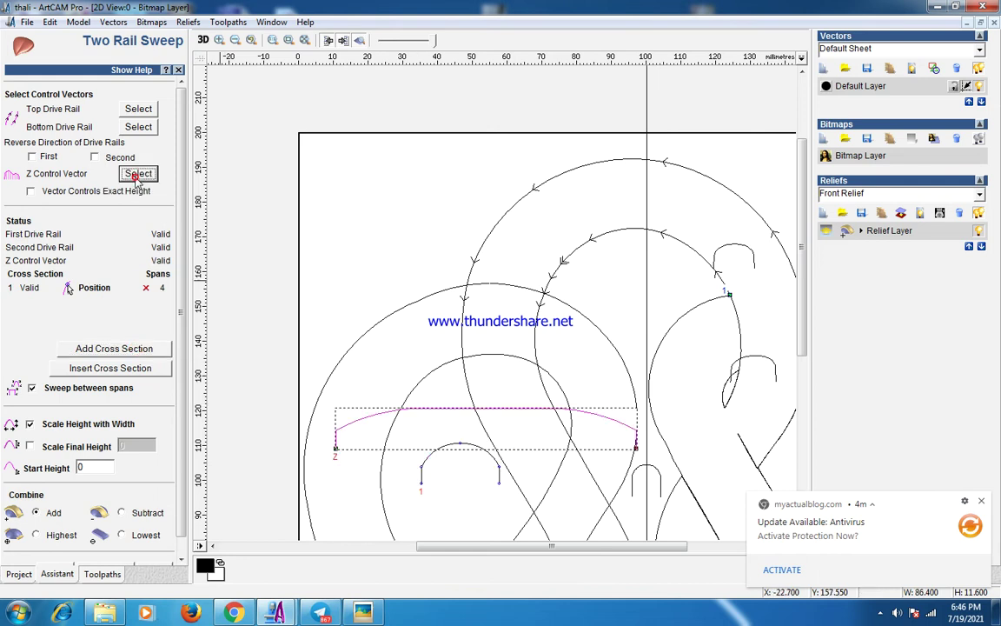
Turn off Scale Height with Width, scale the final height to 10, combine as Highest and calculate the upper band's sweep
{"action": "left_click", "coordinate": [30, 424]}
{"action": "left_click", "coordinate": [30, 446]}
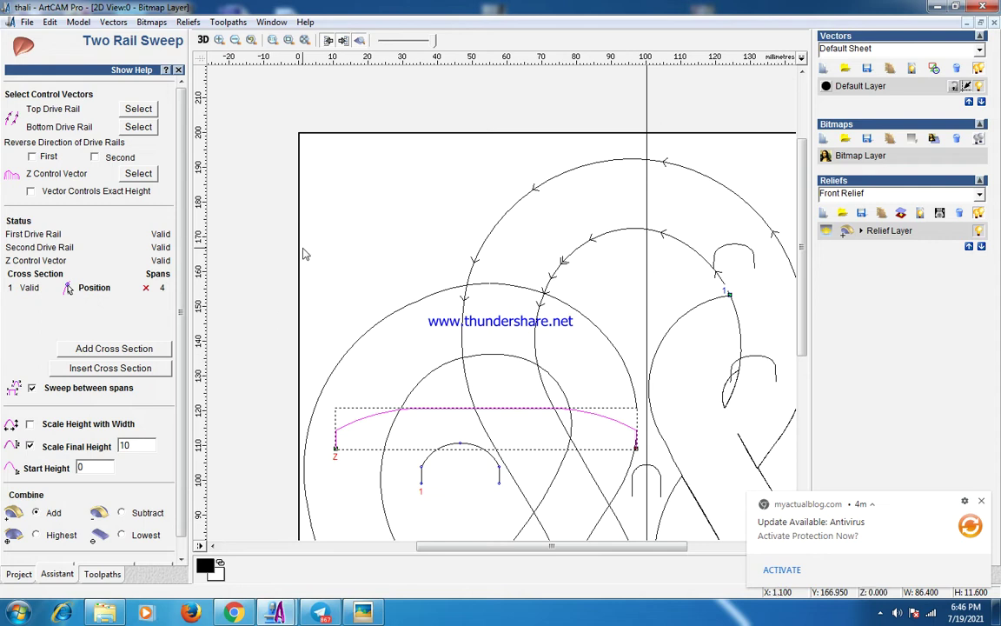
{"action": "left_click", "coordinate": [981, 505]}
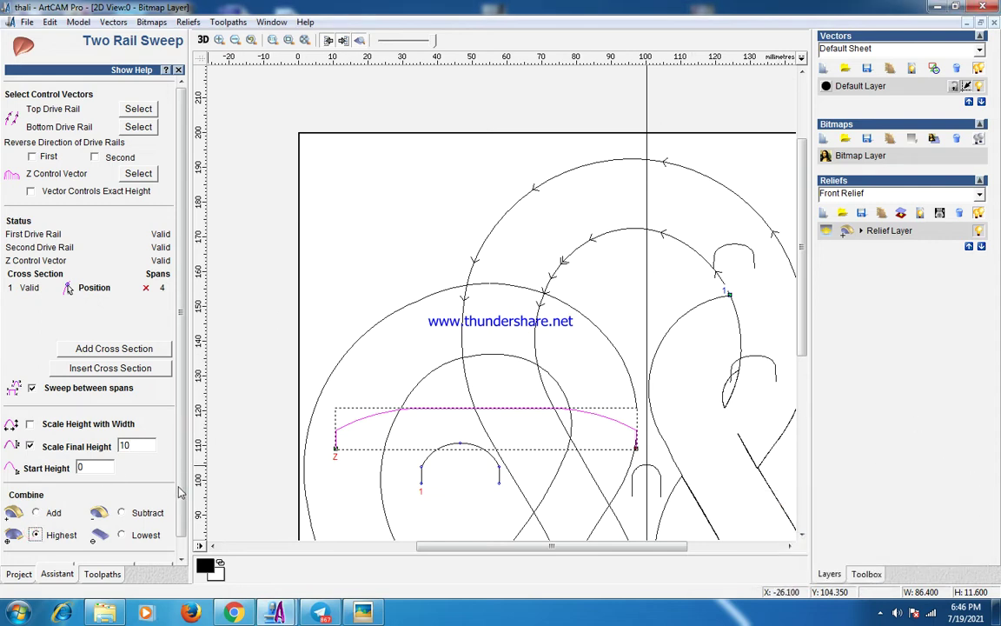
{"action": "scroll", "coordinate": [181, 493], "scroll_direction": "down", "scroll_amount": 1}
{"action": "left_click", "coordinate": [105, 552]}
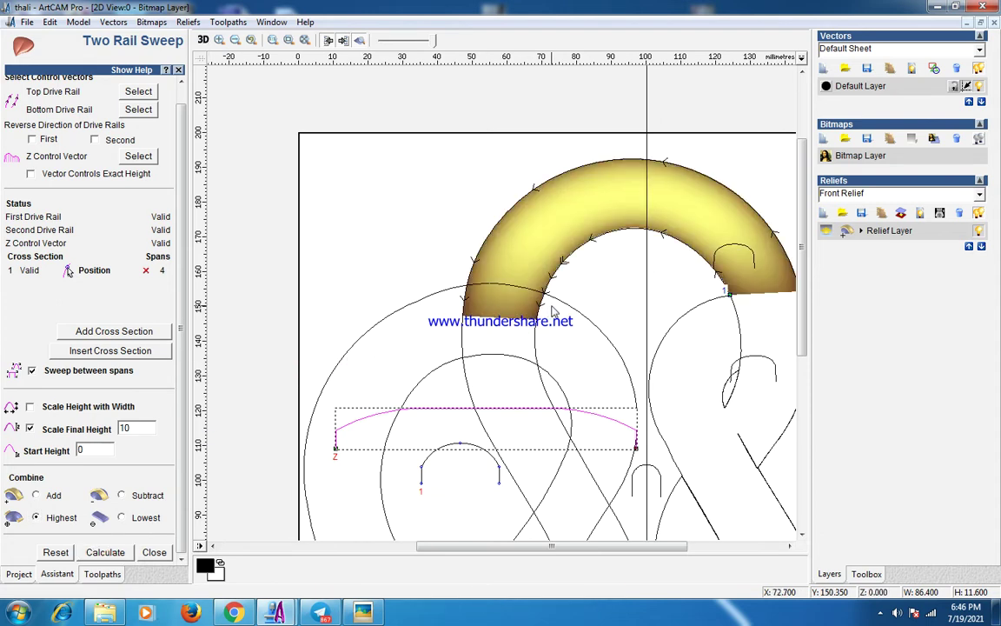
Inspect the height and ends of the swept upper band in 3D, and check the interlaced bands in the reference photo
{"action": "left_click", "coordinate": [202, 40]}
{"action": "left_click_drag", "start_coordinate": [420, 248], "coordinate": [348, 195]}
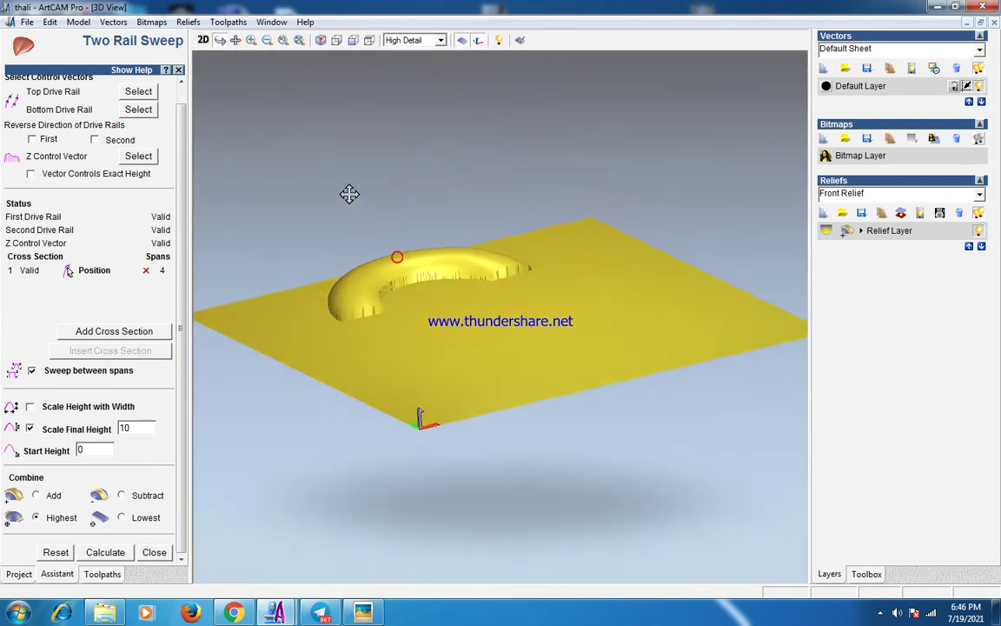
{"action": "left_click", "coordinate": [203, 43]}
{"action": "left_click", "coordinate": [436, 408]}
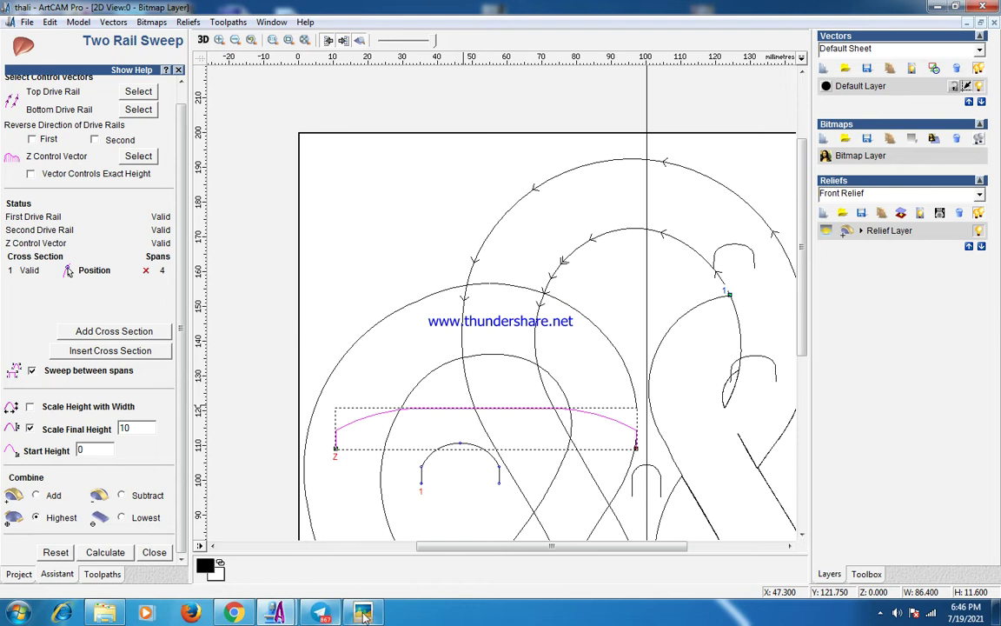
{"action": "left_click", "coordinate": [334, 613]}
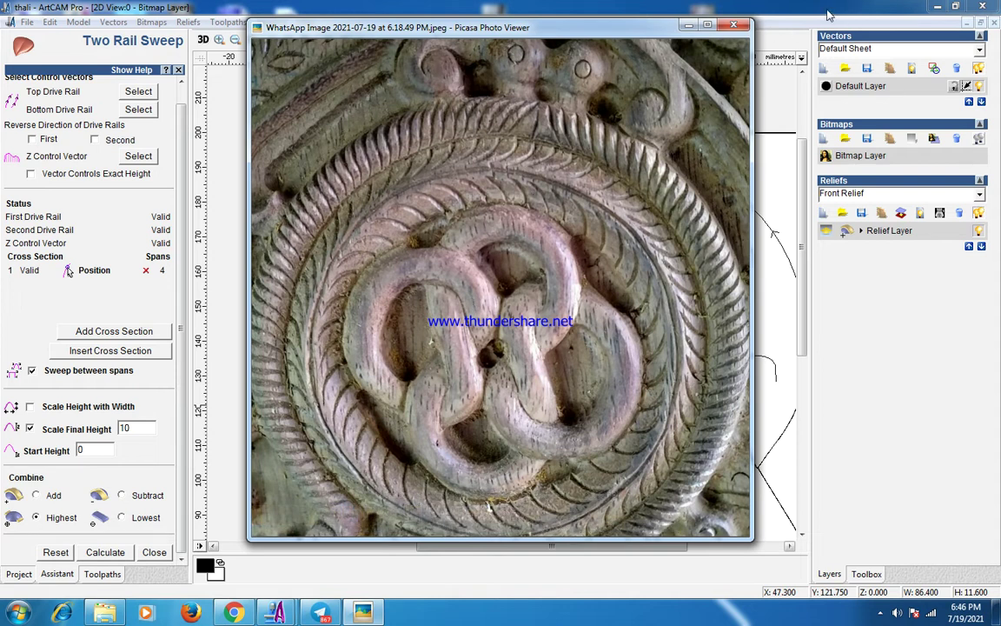
{"action": "left_click", "coordinate": [779, 7]}
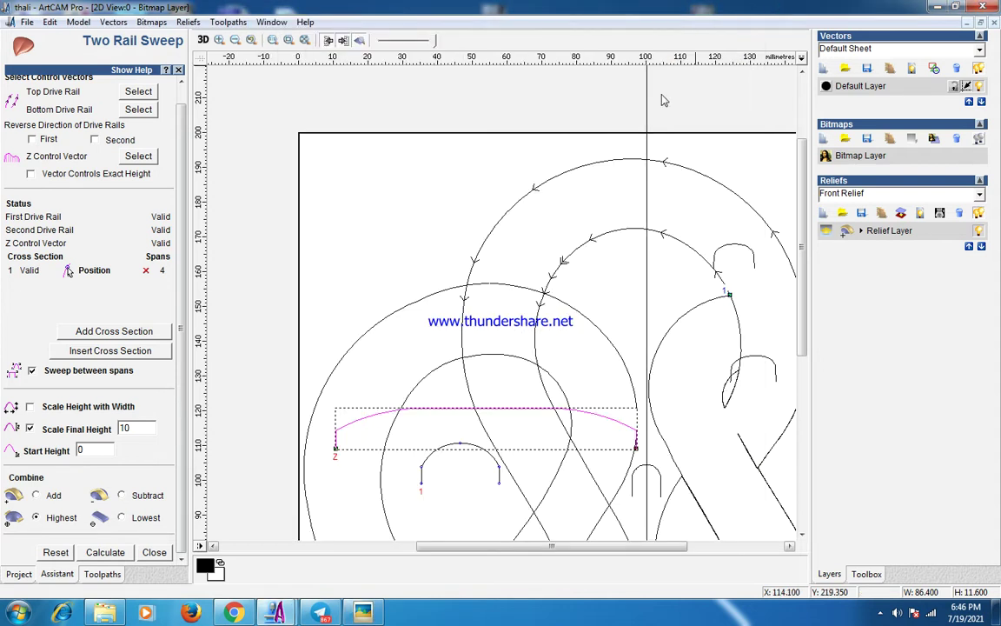
Shorten the flat top of the wide Z control profile by shifting both bend nodes inward, and adjust the shoulder curves' control points
{"action": "left_click", "coordinate": [440, 409]}
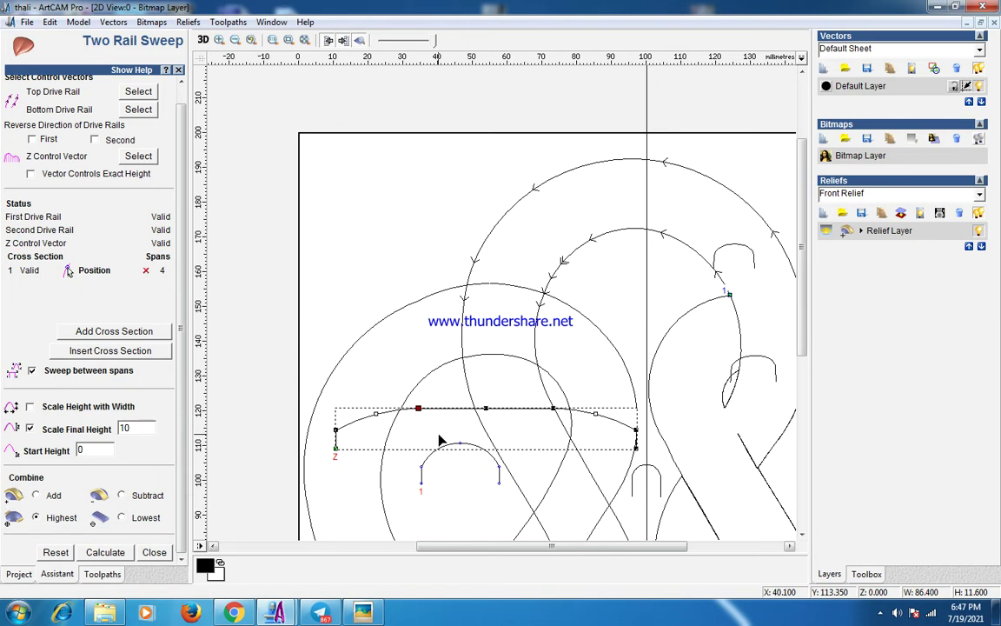
{"action": "key", "text": "Right"}
{"action": "key", "text": "Right"}
{"action": "key", "text": "Right"}
{"action": "key", "text": "Right"}
{"action": "key", "text": "Right"}
{"action": "key", "text": "Right"}
{"action": "key", "text": "Right"}
{"action": "left_click_drag", "start_coordinate": [533, 391], "coordinate": [569, 437]}
{"action": "left_click", "coordinate": [418, 392]}
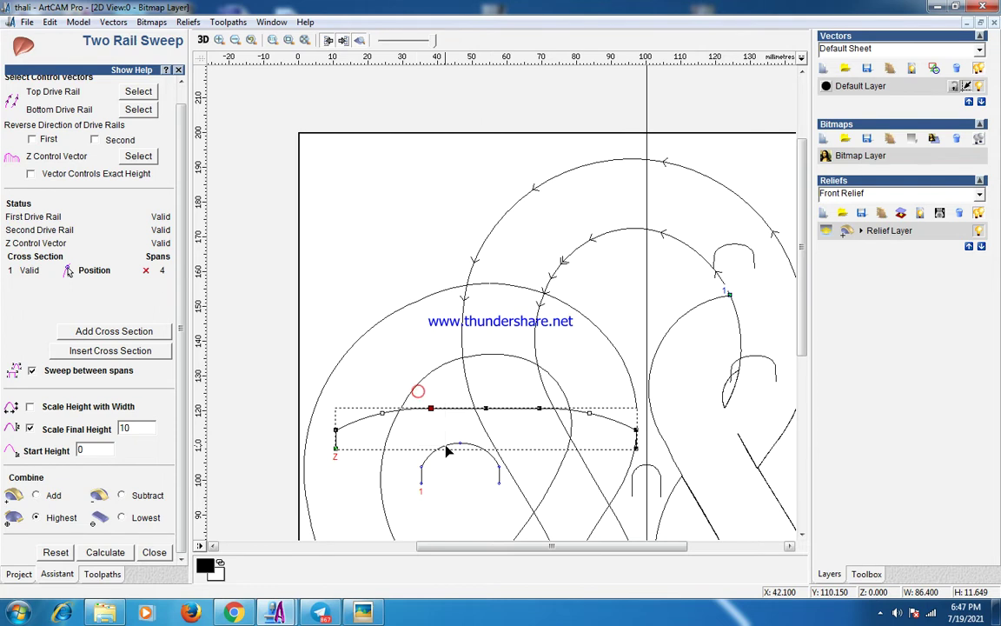
{"action": "left_click", "coordinate": [396, 436]}
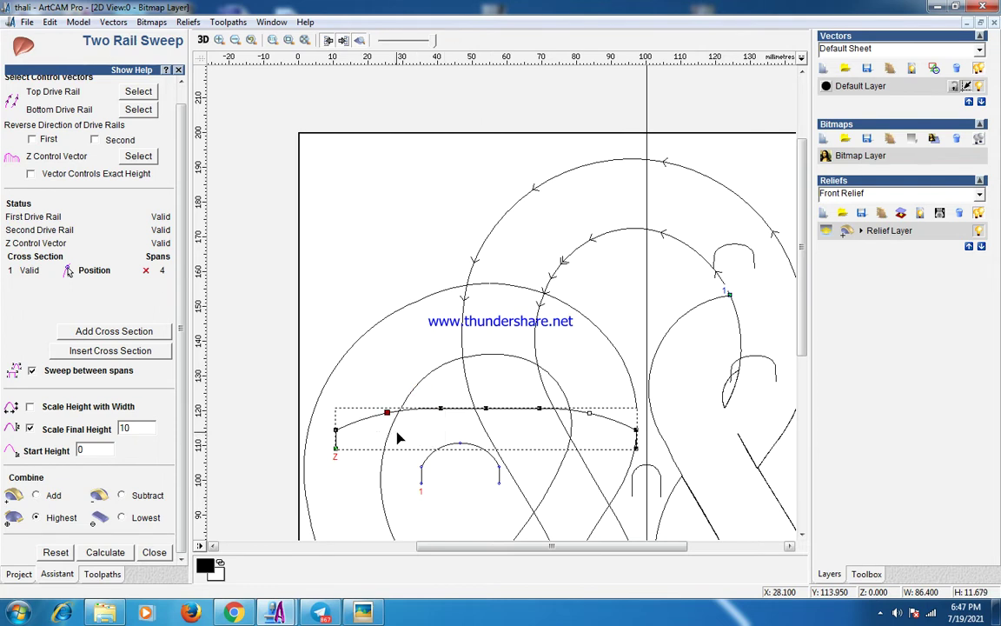
{"action": "left_click", "coordinate": [591, 415]}
Recalculate the upper band's sweep with the reshaped Z control profile and compare it with the reference photo
{"action": "left_click", "coordinate": [103, 556]}
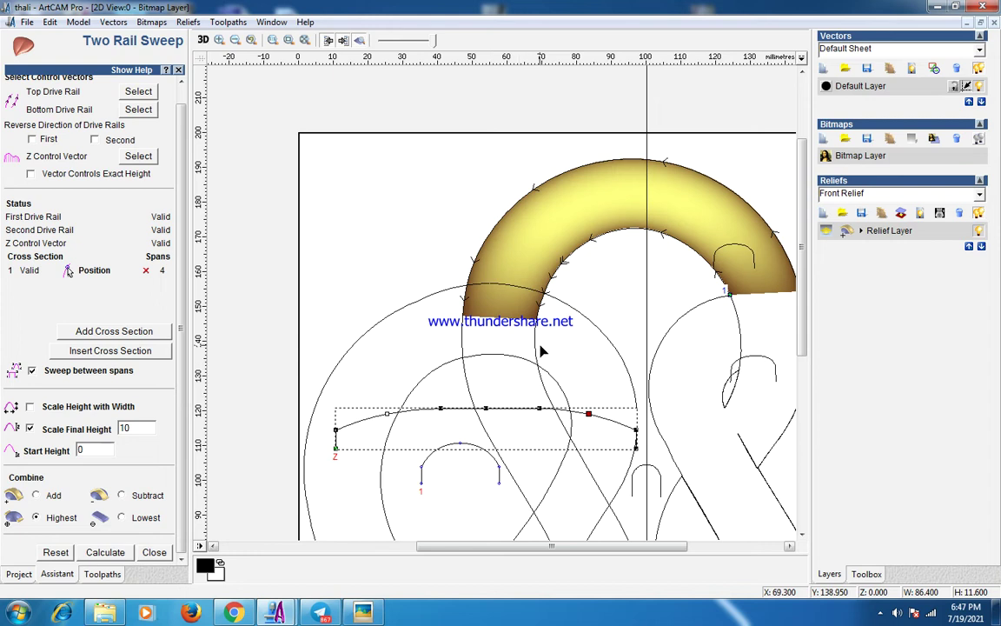
{"action": "scroll", "coordinate": [542, 350], "scroll_direction": "down", "scroll_amount": 1}
{"action": "scroll", "coordinate": [540, 219], "scroll_direction": "up", "scroll_amount": 1}
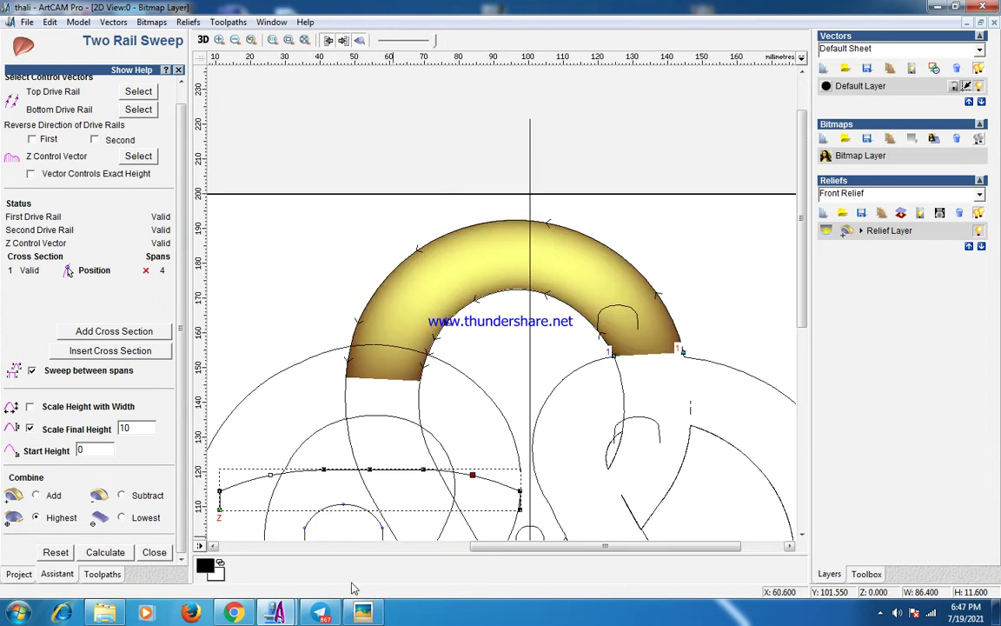
{"action": "left_click", "coordinate": [363, 613]}
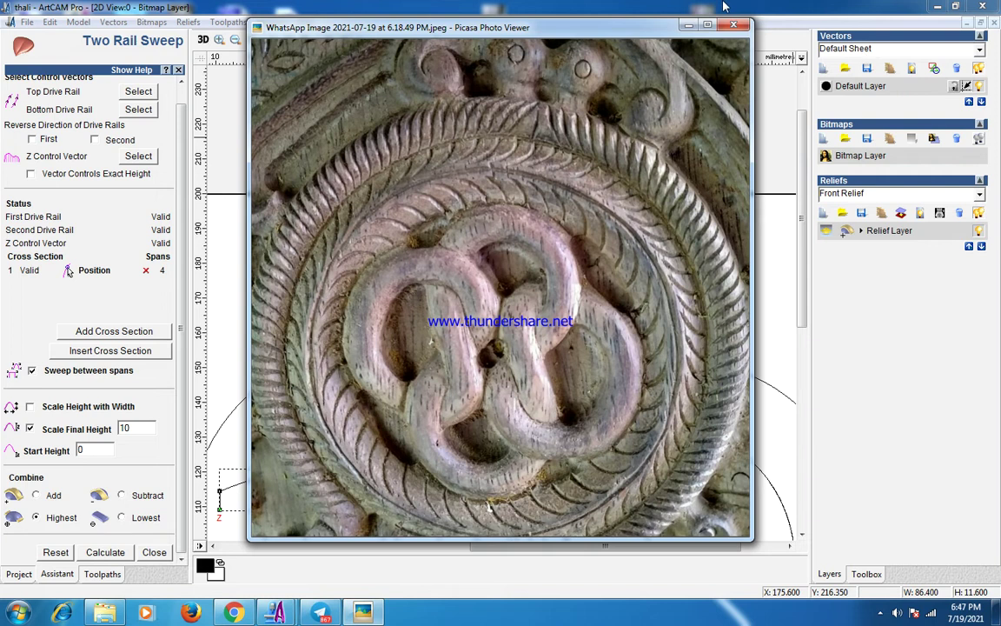
{"action": "left_click", "coordinate": [734, 25]}
{"action": "scroll", "coordinate": [622, 348], "scroll_direction": "down", "scroll_amount": 2}
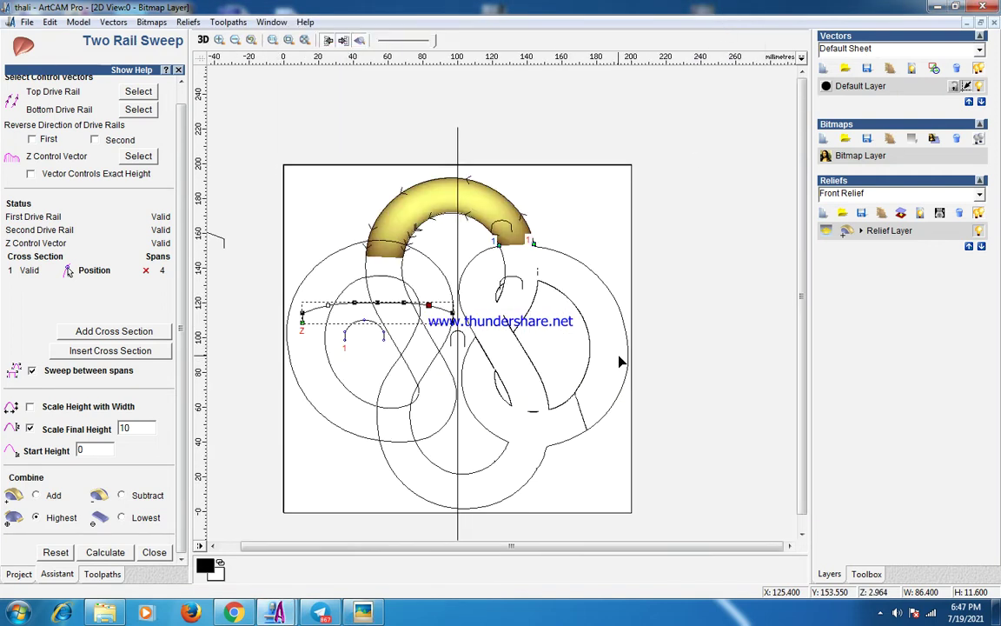
{"action": "scroll", "coordinate": [501, 293], "scroll_direction": "up", "scroll_amount": 2}
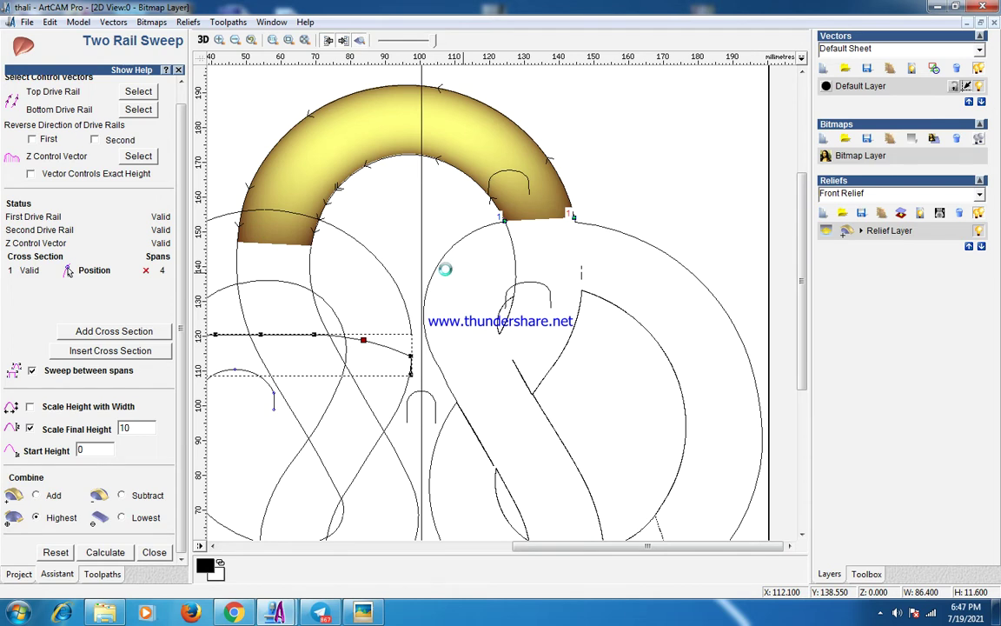
{"action": "scroll", "coordinate": [334, 261], "scroll_direction": "down", "scroll_amount": 2}
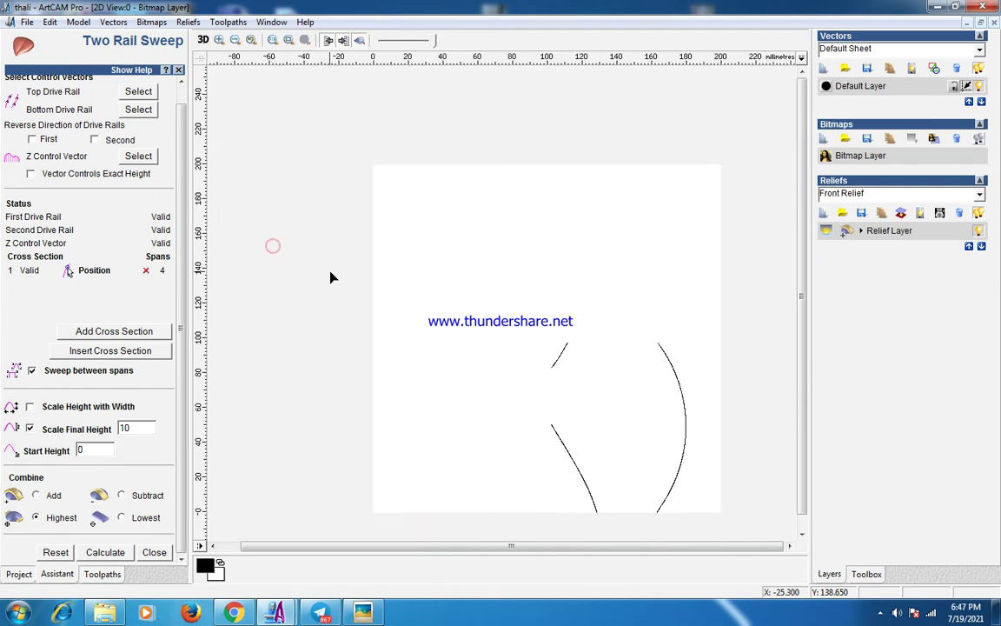
Use the left loop's outer and inner arcs as drive rails, reverse the second rail's direction and calculate the sweep
{"action": "left_click", "coordinate": [390, 289]}
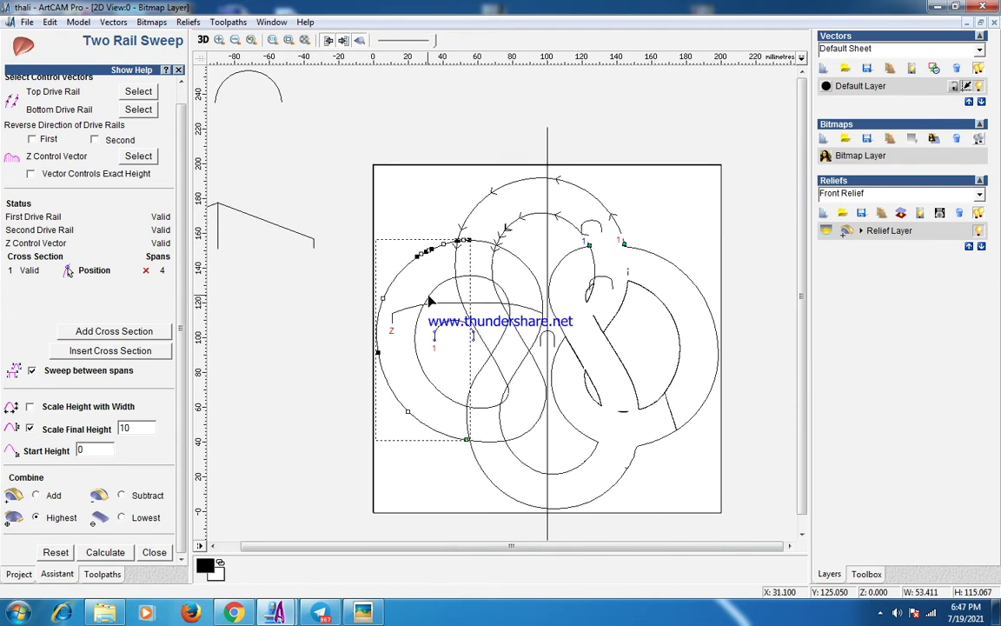
{"action": "left_click", "coordinate": [428, 301]}
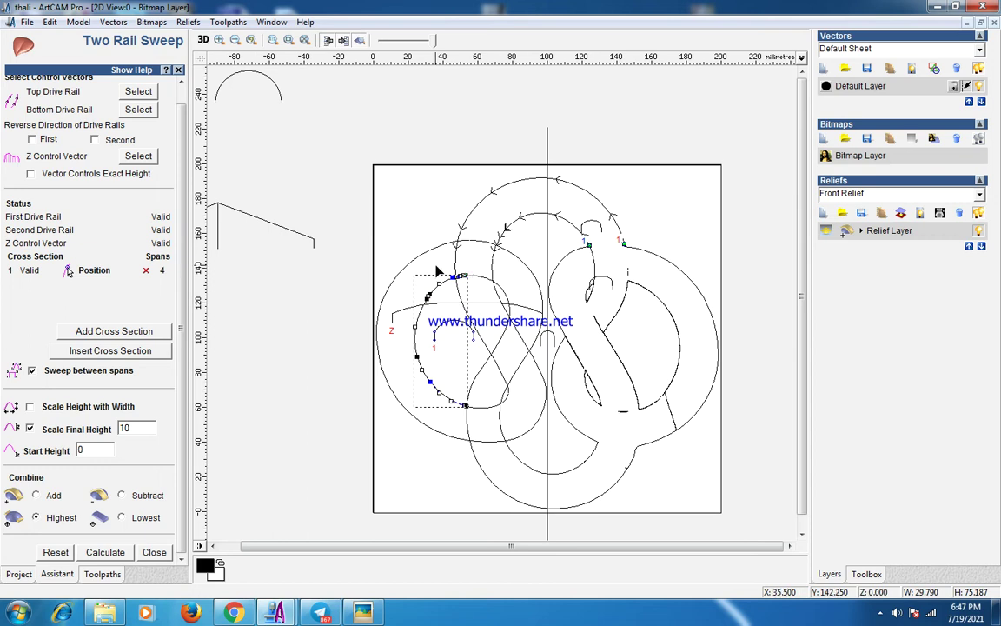
{"action": "left_click", "coordinate": [395, 270]}
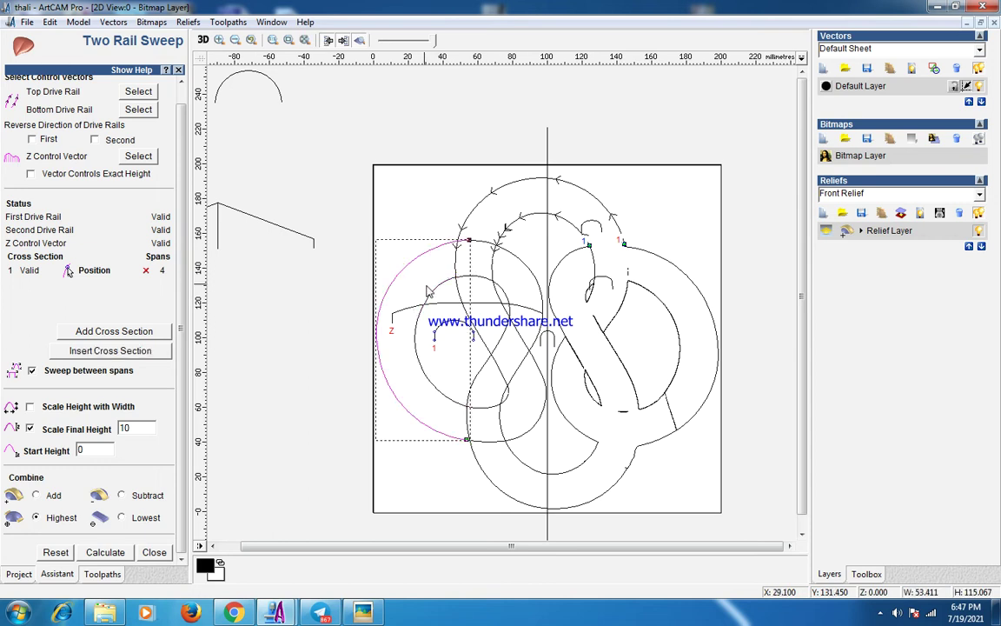
{"action": "left_click", "coordinate": [427, 292], "text": "shift"}
{"action": "left_click", "coordinate": [138, 91]}
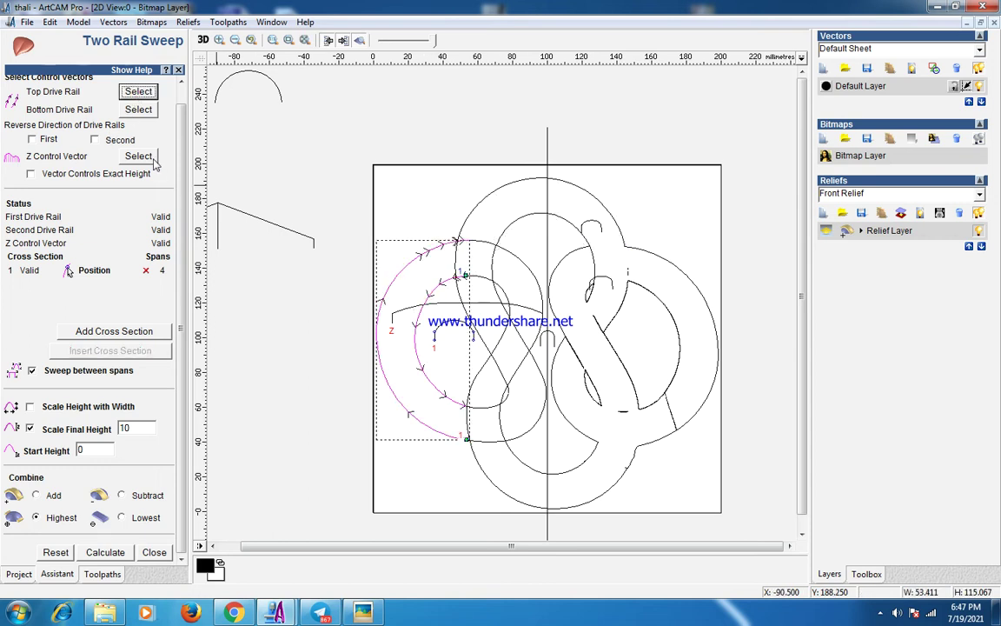
{"action": "left_click", "coordinate": [94, 139]}
{"action": "left_click", "coordinate": [105, 551]}
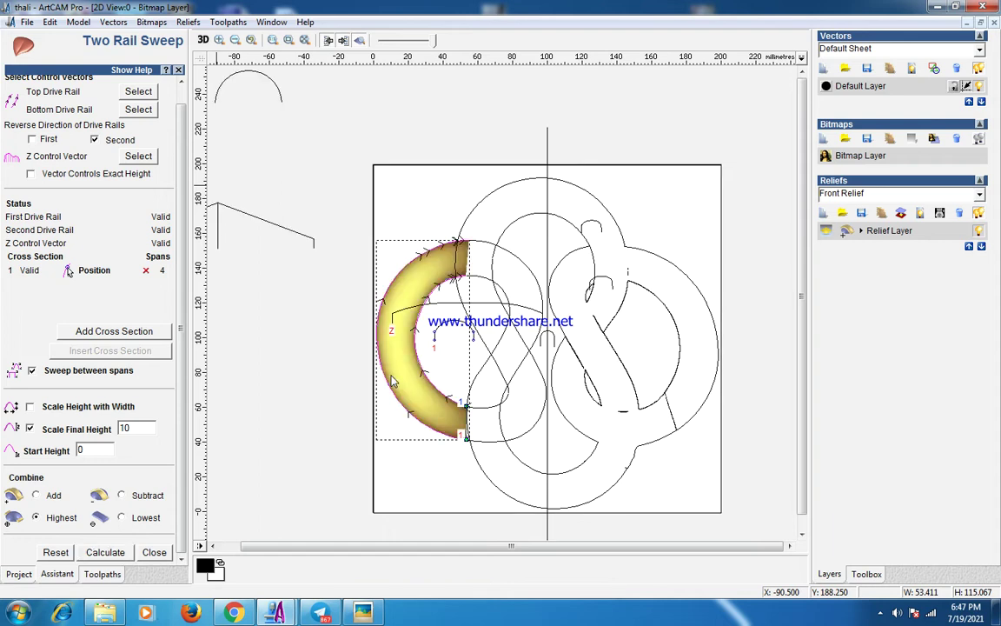
Check in the reference photo how the left loop's swept band should interlace with the neighbouring diagonal band
{"action": "left_click", "coordinate": [501, 333]}
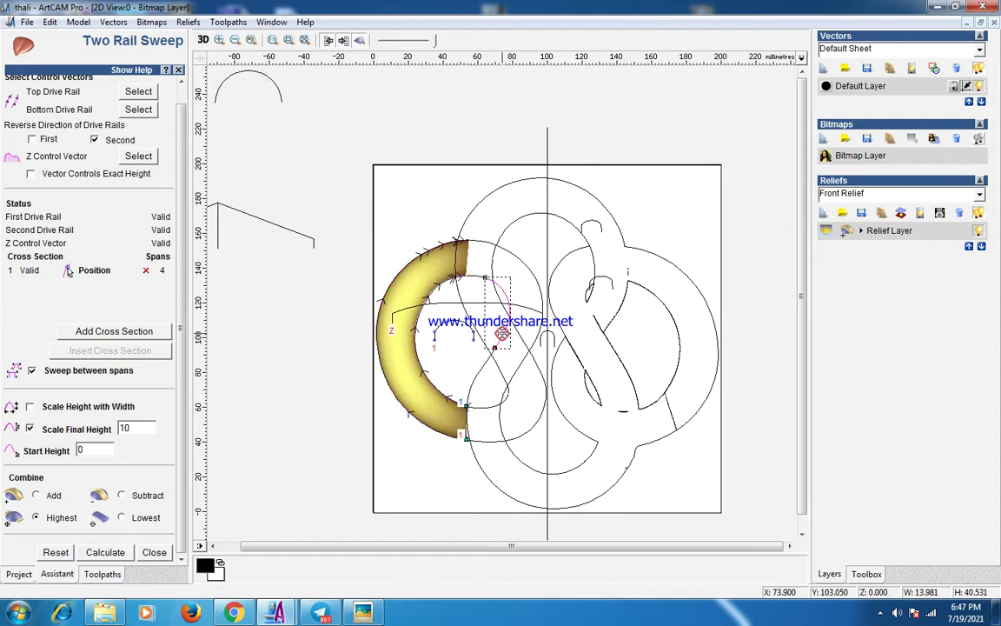
{"action": "left_click", "coordinate": [363, 614]}
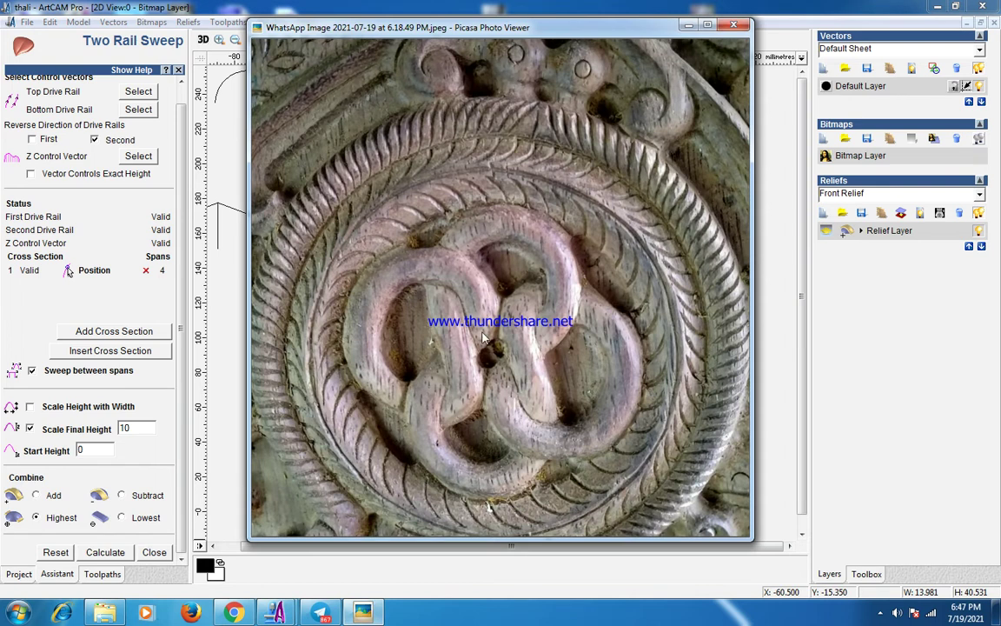
{"action": "left_click", "coordinate": [863, 6]}
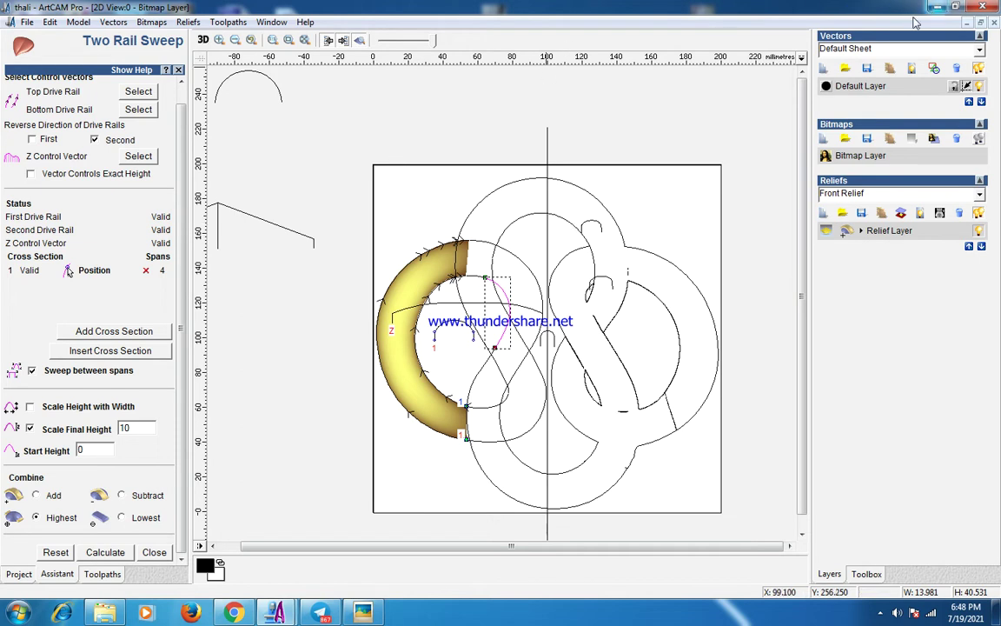
{"action": "left_click", "coordinate": [364, 613]}
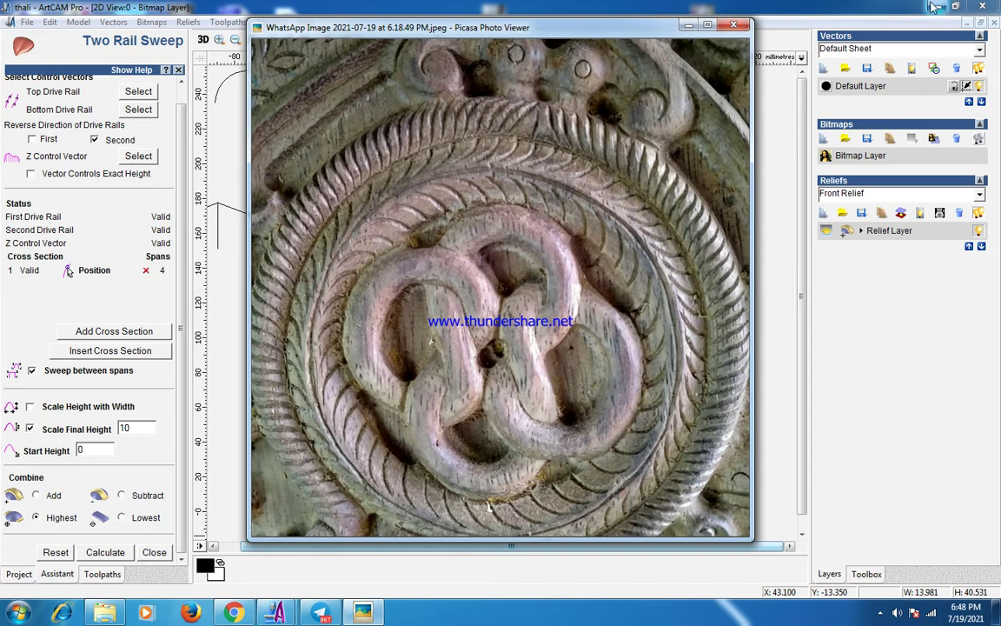
{"action": "left_click", "coordinate": [856, 7]}
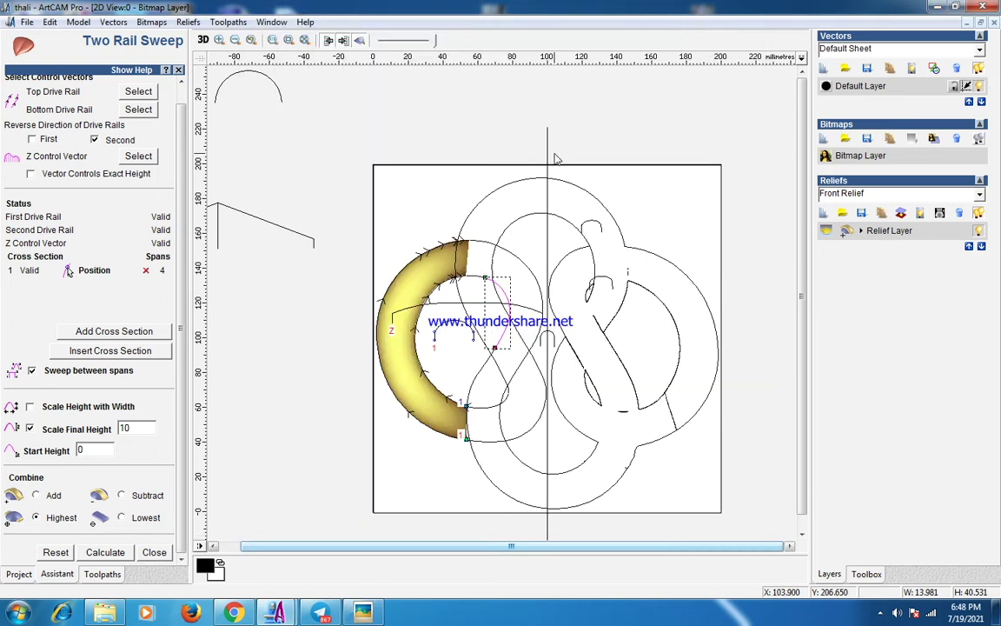
Remove the left loop's swept relief, identify the crossing diagonal band's edge vectors and exit the Two Rail Sweep
{"action": "left_click", "coordinate": [475, 334]}
{"action": "left_click", "coordinate": [483, 338]}
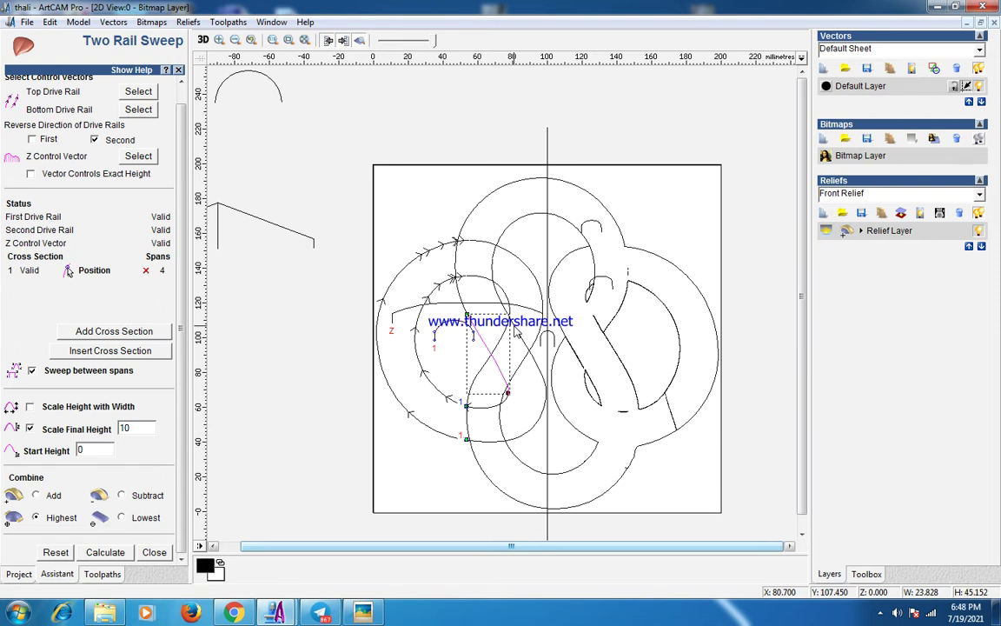
{"action": "mouse_move", "coordinate": [516, 328]}
{"action": "left_mouse_down"}
{"action": "mouse_move", "coordinate": [452, 287]}
{"action": "mouse_move", "coordinate": [489, 337]}
{"action": "left_mouse_up"}
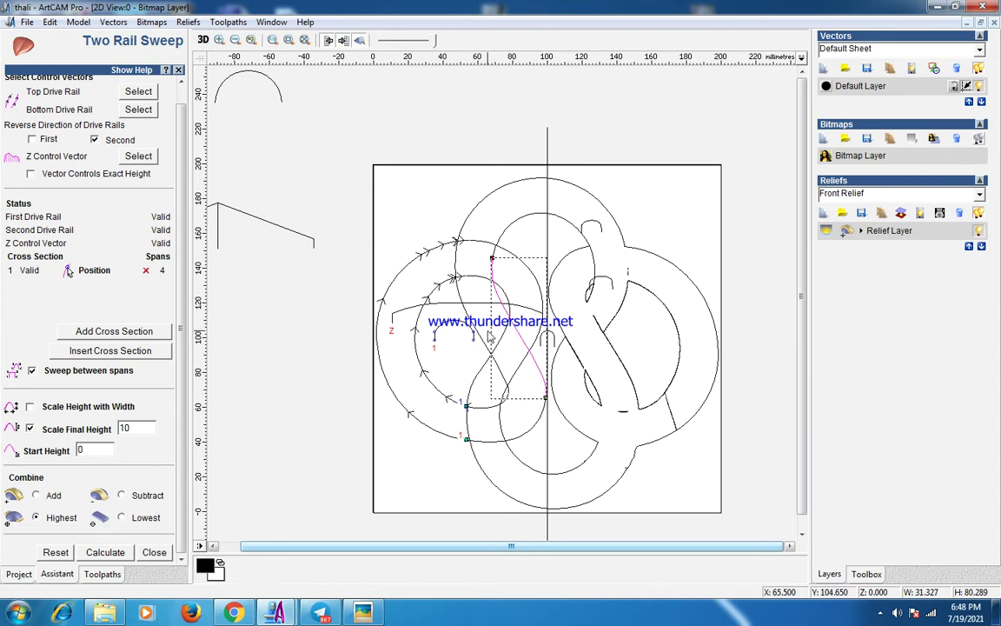
{"action": "left_click", "coordinate": [154, 552]}
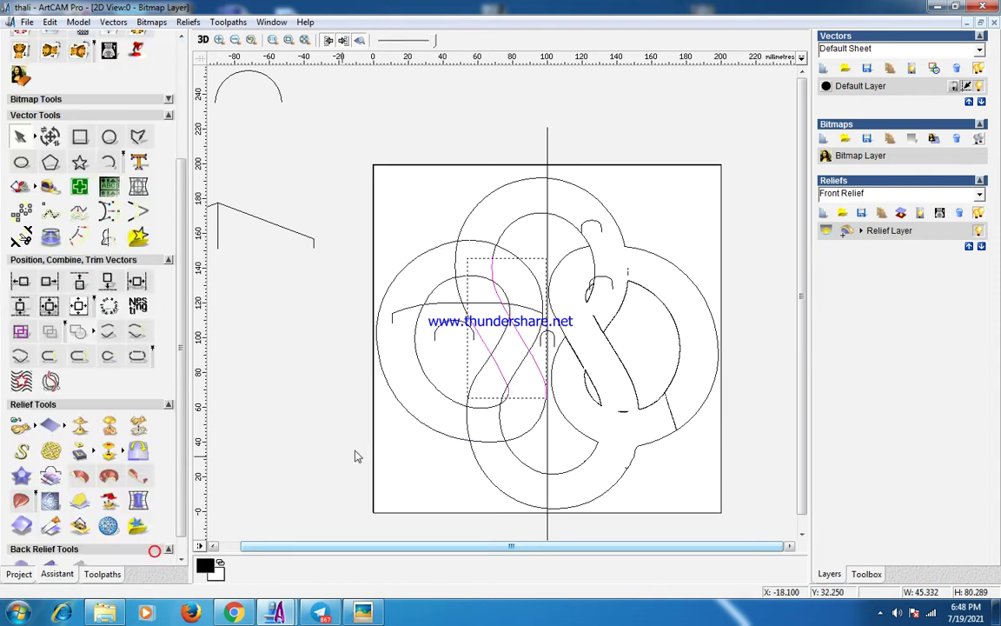
Join the split segments along each edge of the left diagonal band, including the curved lower ends, into two continuous vectors
{"action": "left_click", "coordinate": [455, 281]}
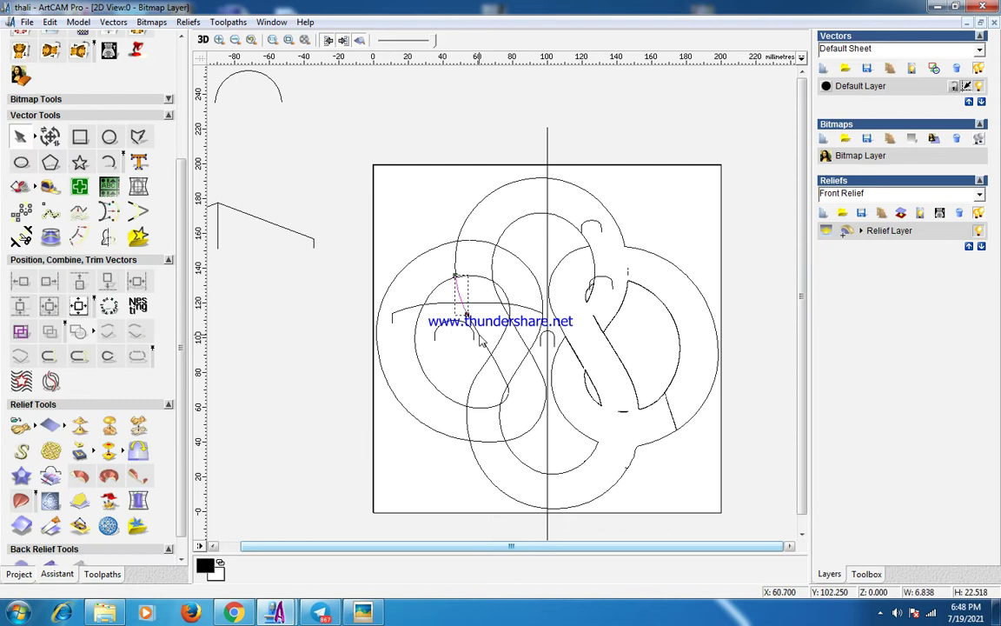
{"action": "key", "text": "n"}
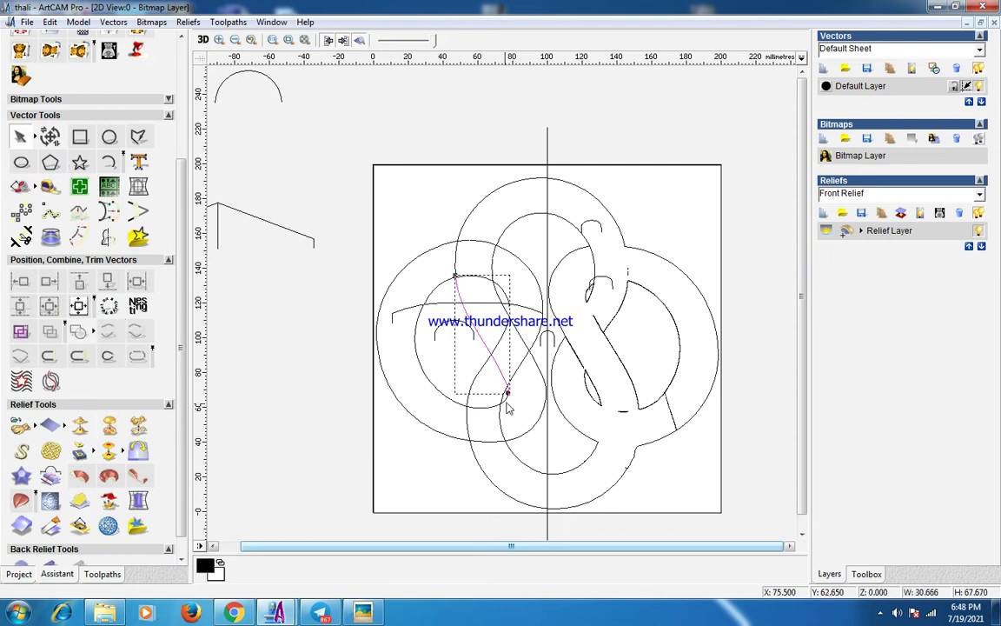
{"action": "left_click_drag", "start_coordinate": [509, 393], "coordinate": [509, 403]}
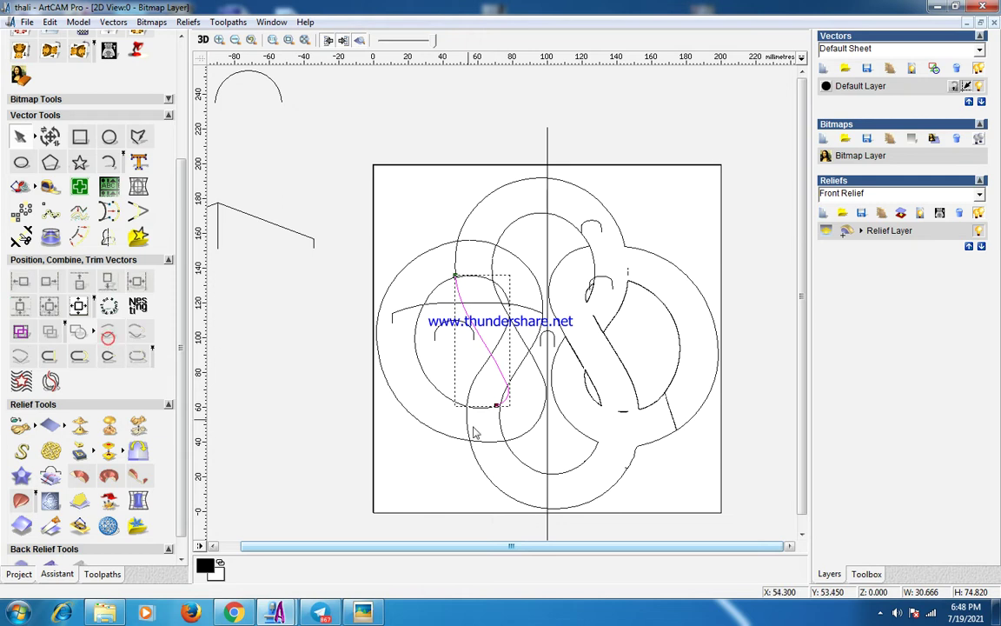
{"action": "left_click", "coordinate": [519, 439]}
{"action": "left_click", "coordinate": [539, 375], "text": "shift"}
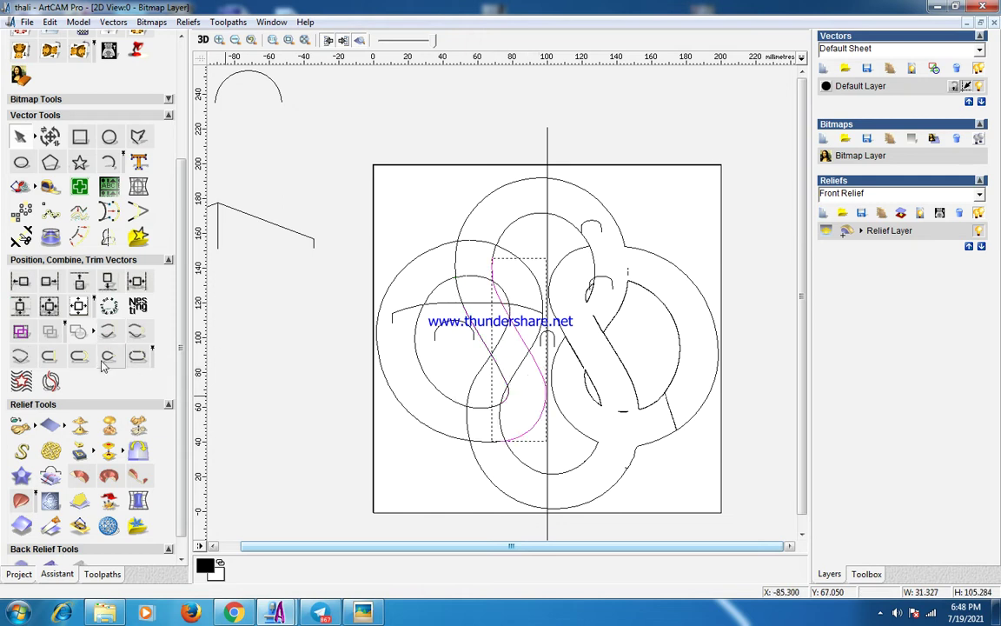
{"action": "left_click", "coordinate": [105, 331]}
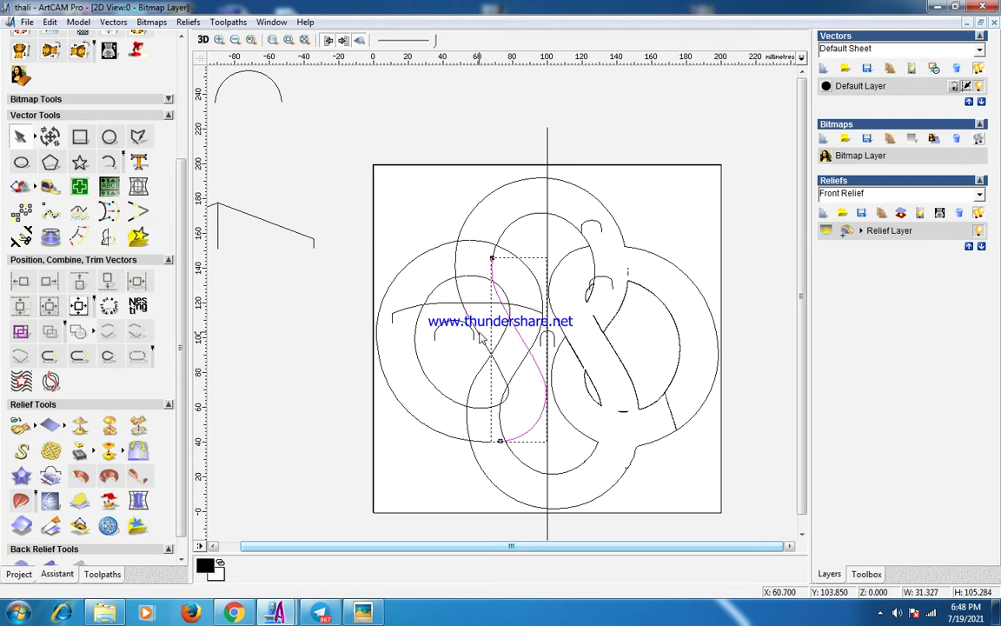
Set up a Two Rail Sweep on the diagonal band's two joined edges, reverse the second rail and add the small arch as cross section
{"action": "left_click_drag", "start_coordinate": [481, 339], "coordinate": [504, 327]}
{"action": "key", "text": "ctrl+z"}
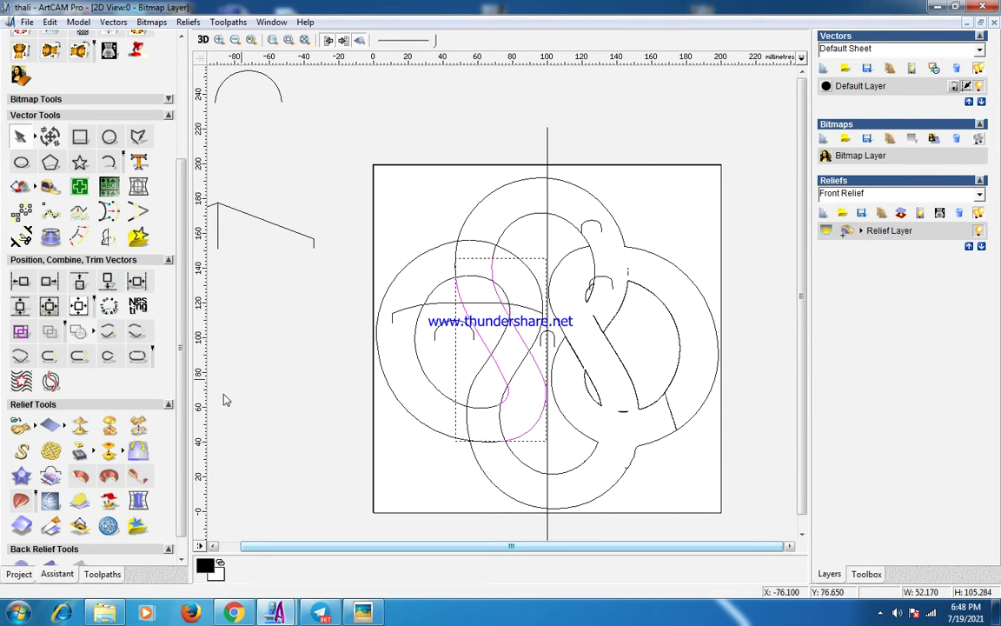
{"action": "left_click", "coordinate": [20, 447]}
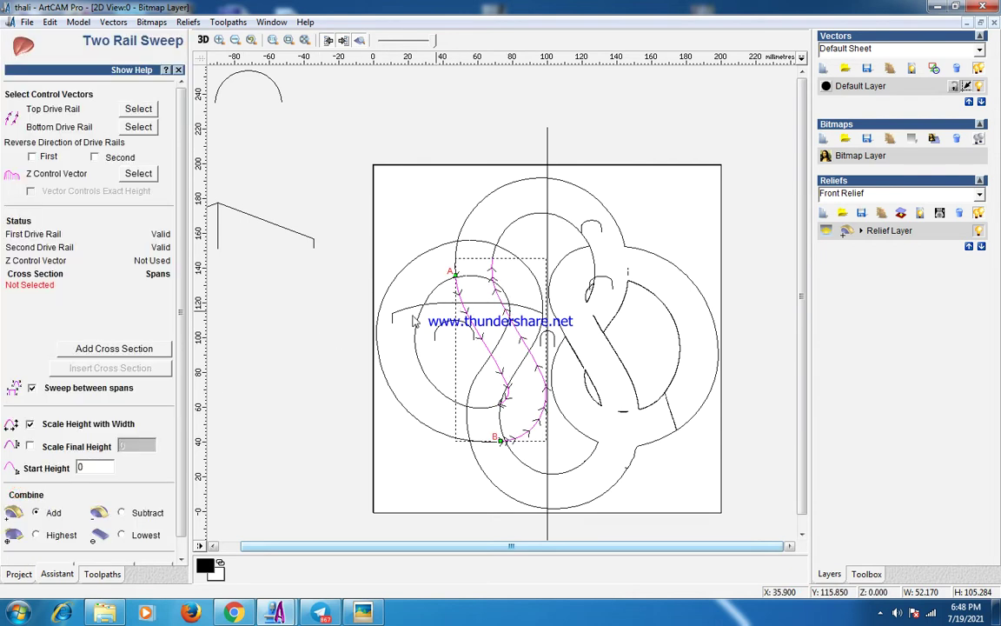
{"action": "left_click", "coordinate": [94, 158]}
{"action": "left_click", "coordinate": [440, 327]}
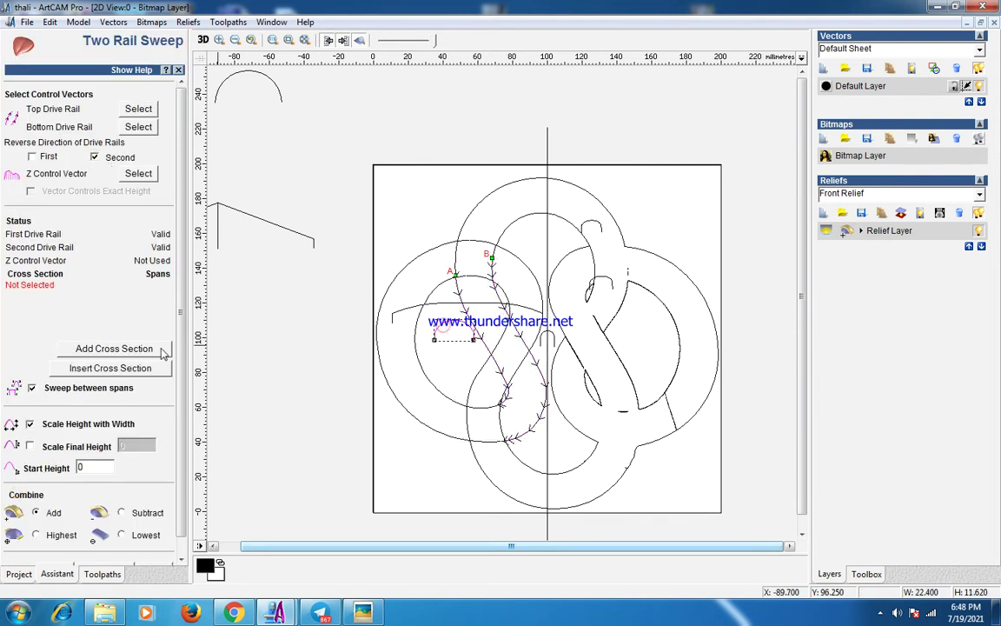
{"action": "left_click", "coordinate": [160, 349]}
Use the wide profile as Z control vector, scale the final height to 10, combine as Highest and calculate the diagonal band's sweep
{"action": "left_click", "coordinate": [388, 280]}
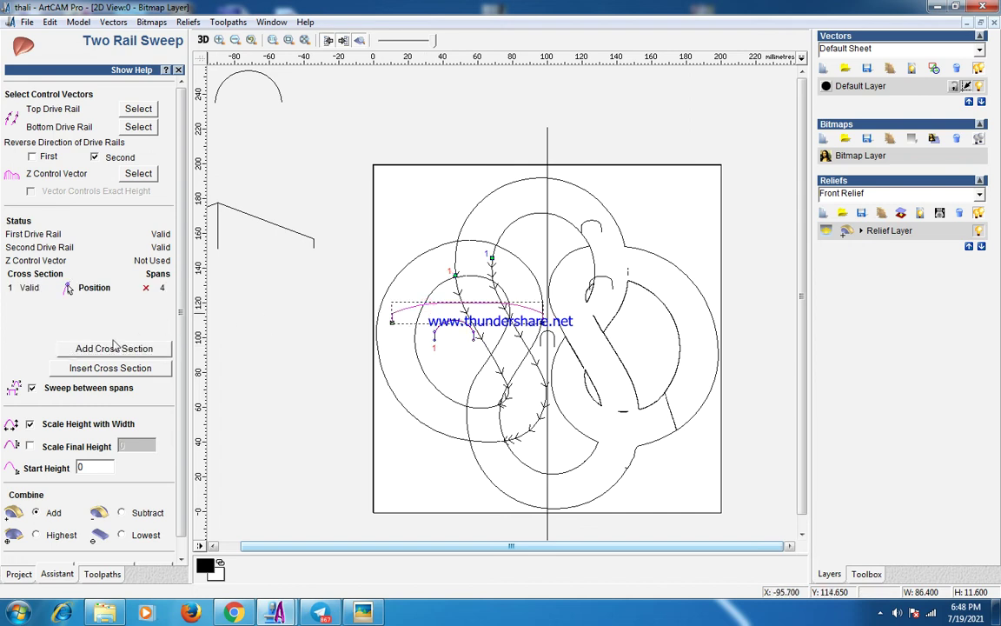
{"action": "left_click", "coordinate": [138, 173]}
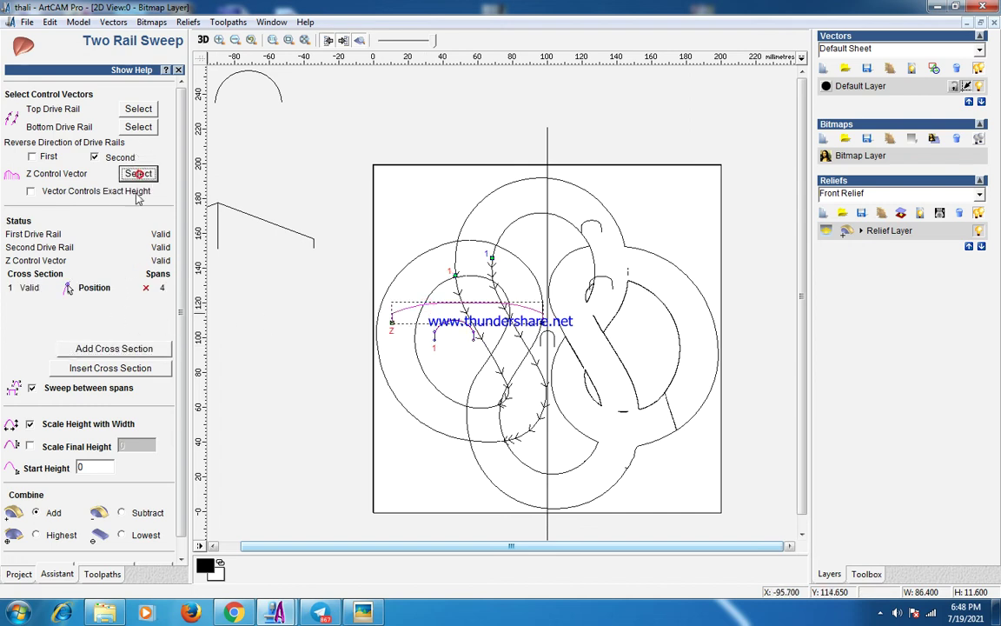
{"action": "left_click", "coordinate": [30, 446]}
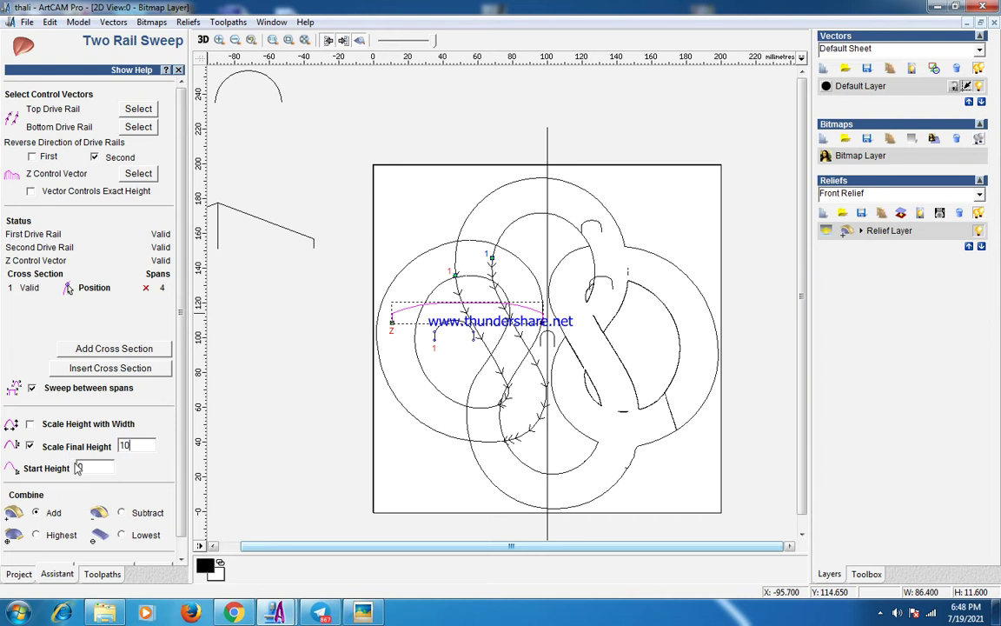
{"action": "left_click", "coordinate": [36, 535]}
{"action": "scroll", "coordinate": [170, 428], "scroll_direction": "down", "scroll_amount": 1}
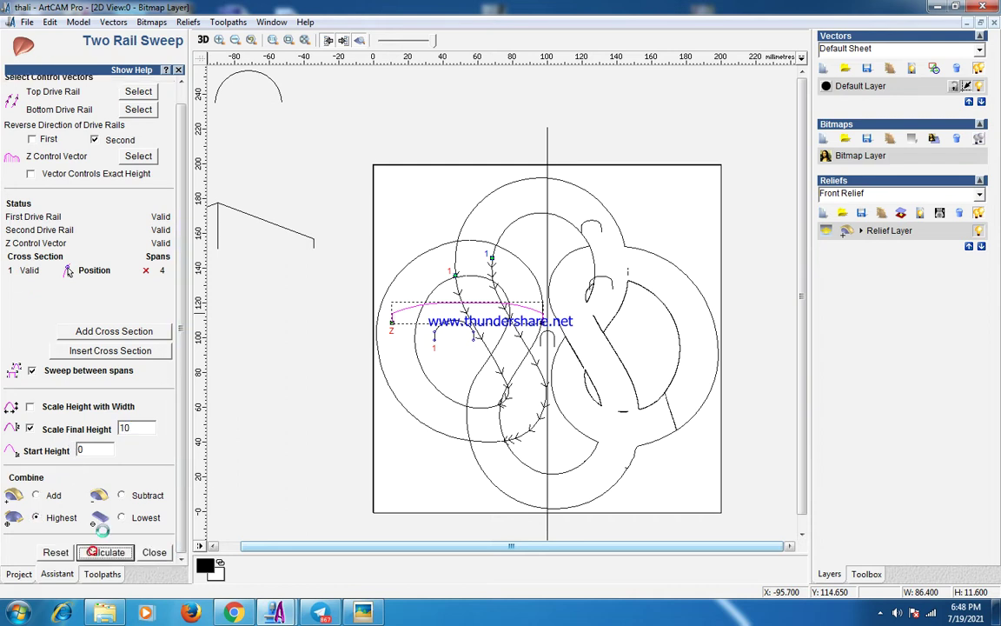
{"action": "left_click", "coordinate": [104, 552]}
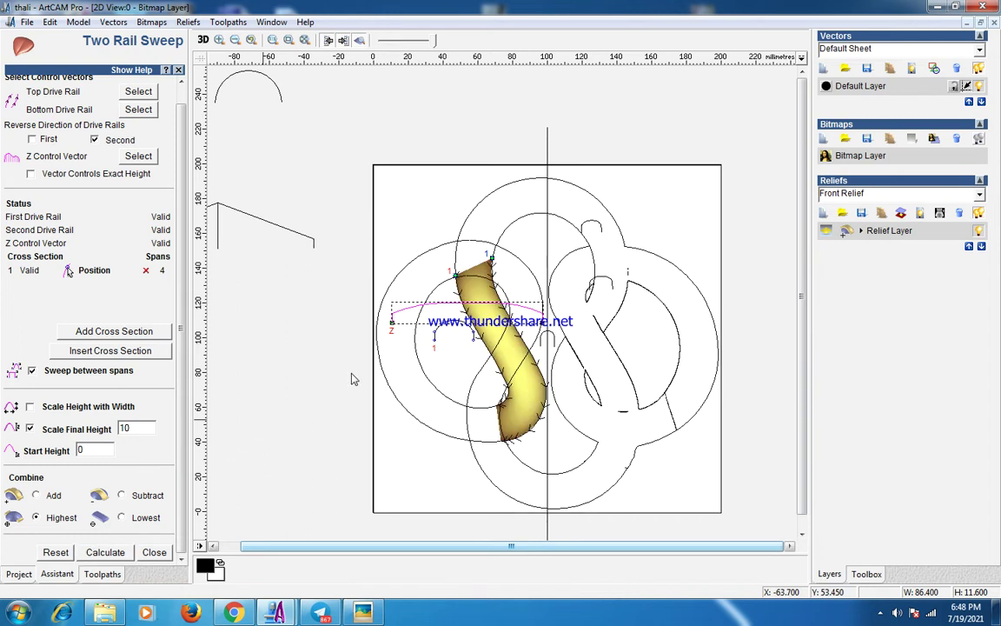
{"action": "left_click", "coordinate": [154, 553]}
{"action": "left_click", "coordinate": [405, 431]}
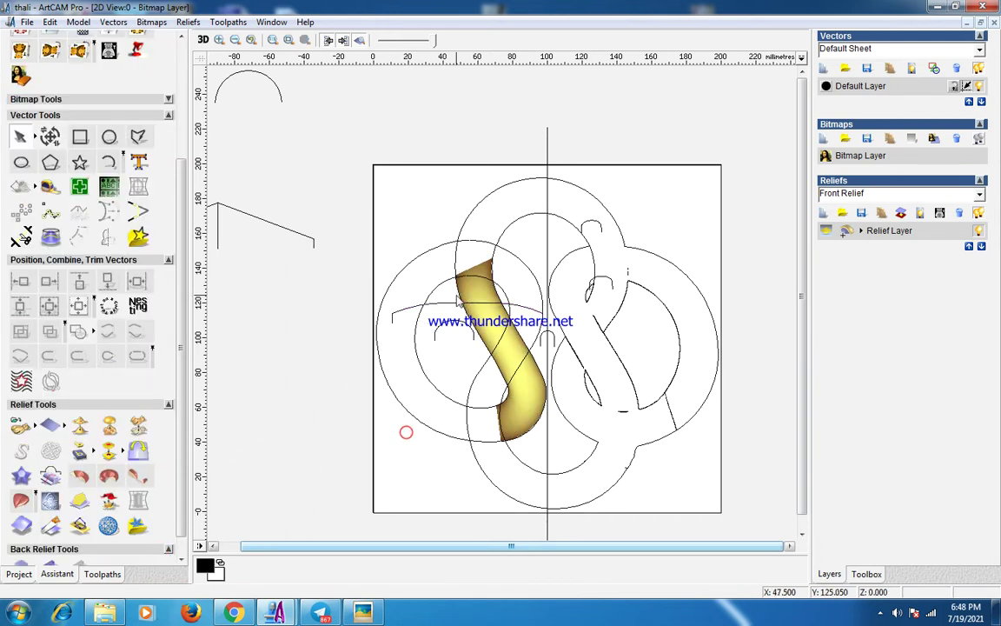
Join the left loop's inner and outer arcs to their adjoining upper-right segments
{"action": "left_click", "coordinate": [439, 294]}
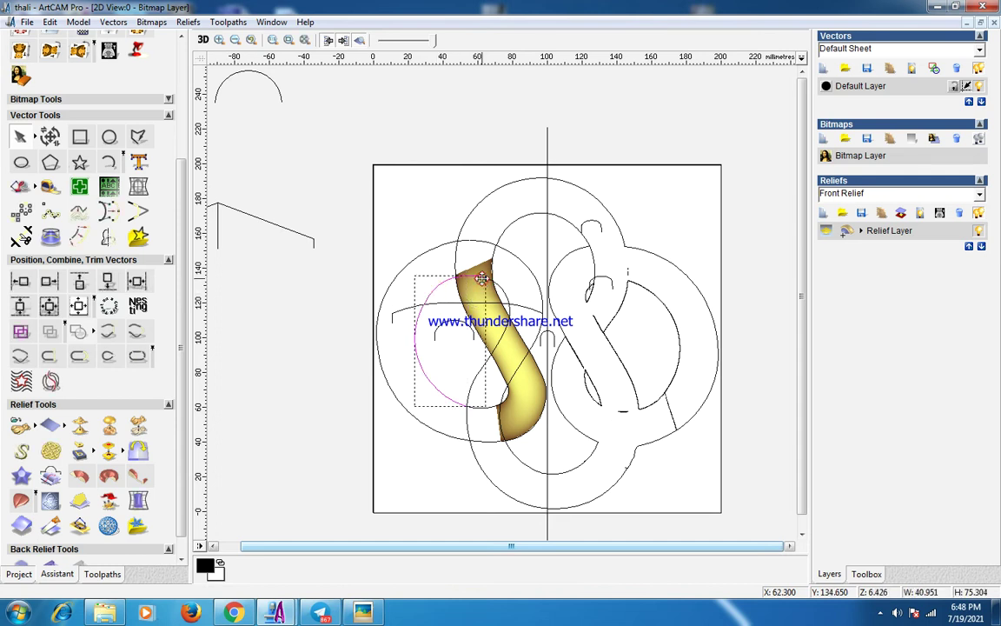
{"action": "left_click", "coordinate": [503, 290], "text": "shift"}
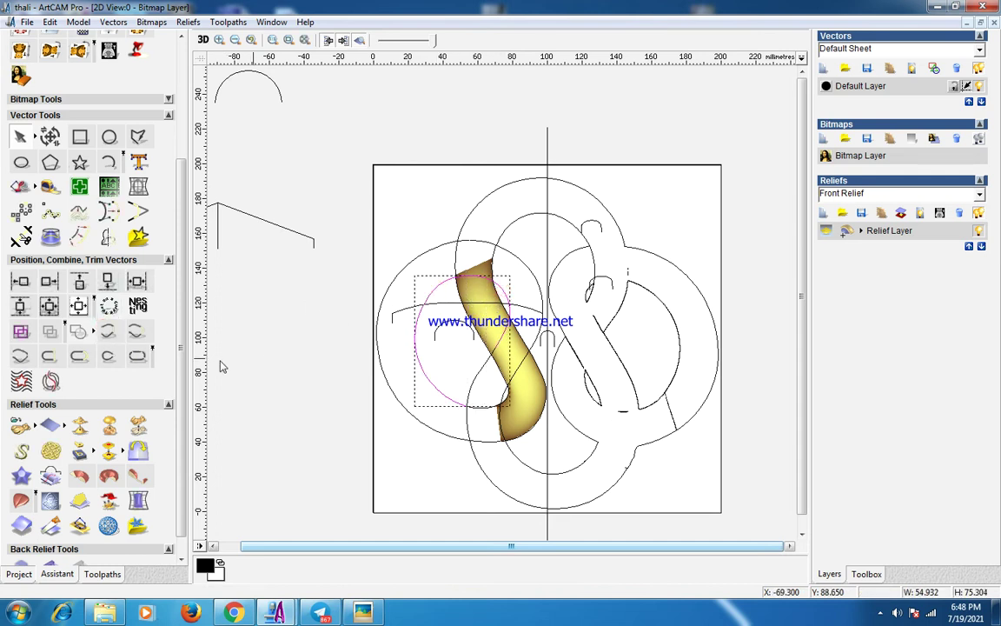
{"action": "left_click", "coordinate": [109, 337]}
{"action": "left_click", "coordinate": [436, 251]}
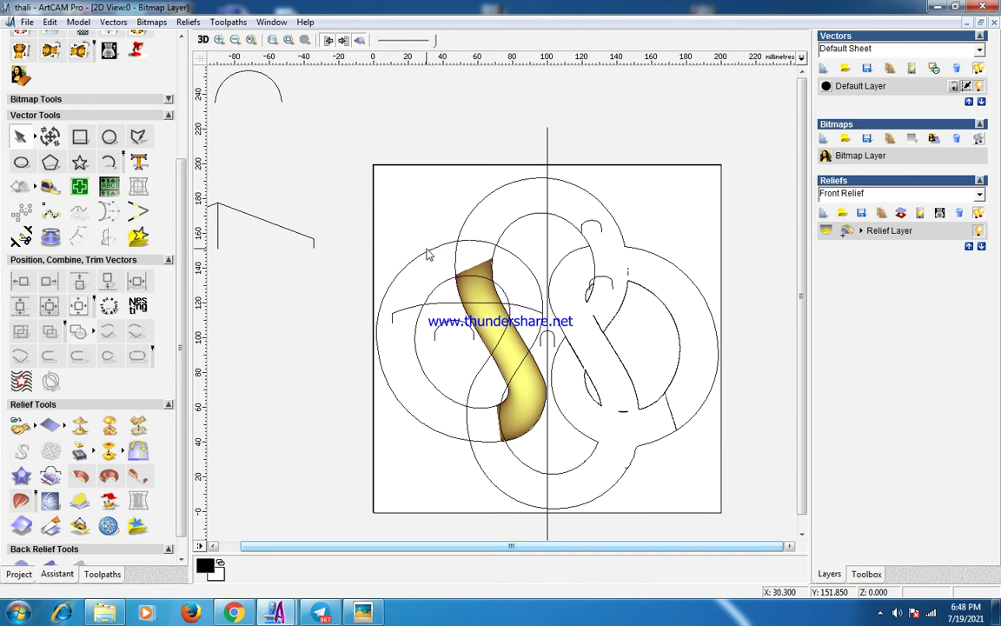
{"action": "left_click", "coordinate": [440, 246]}
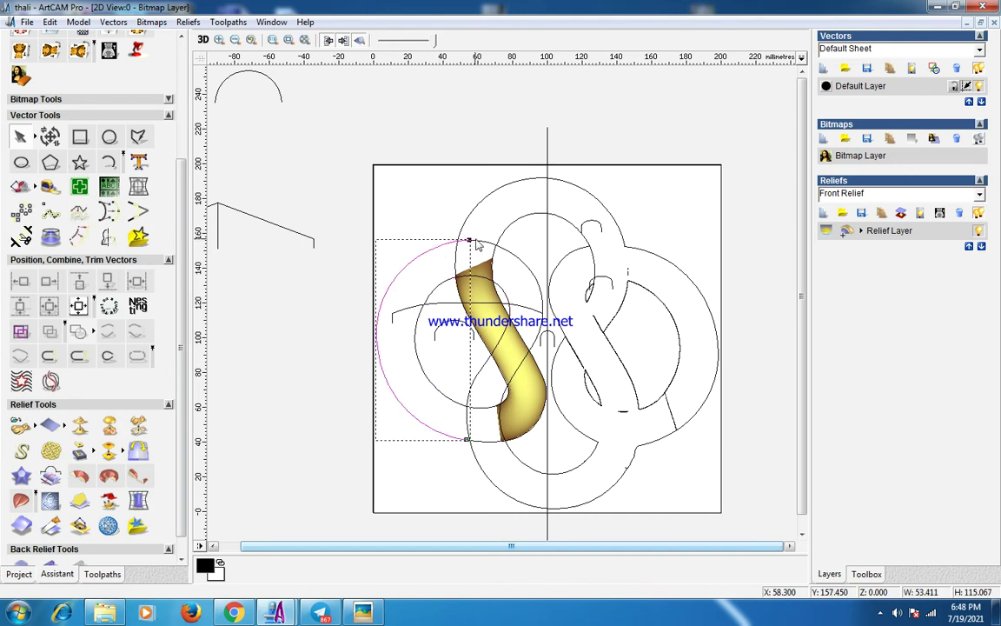
{"action": "left_click", "coordinate": [108, 330]}
{"action": "left_click", "coordinate": [525, 269], "text": "shift"}
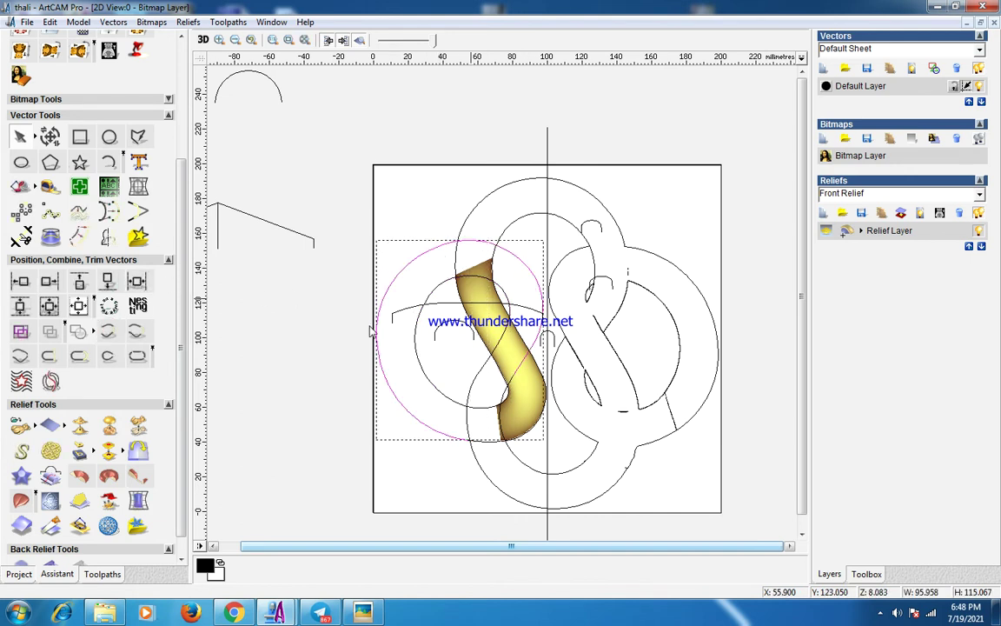
{"action": "left_click", "coordinate": [109, 332]}
{"action": "left_click", "coordinate": [447, 346]}
Cut the left loop's inner and outer edge vectors where they cross the swept diagonal band's right edge
{"action": "scroll", "coordinate": [508, 345], "scroll_direction": "up", "scroll_amount": 1}
{"action": "scroll", "coordinate": [509, 349], "scroll_direction": "up", "scroll_amount": 2}
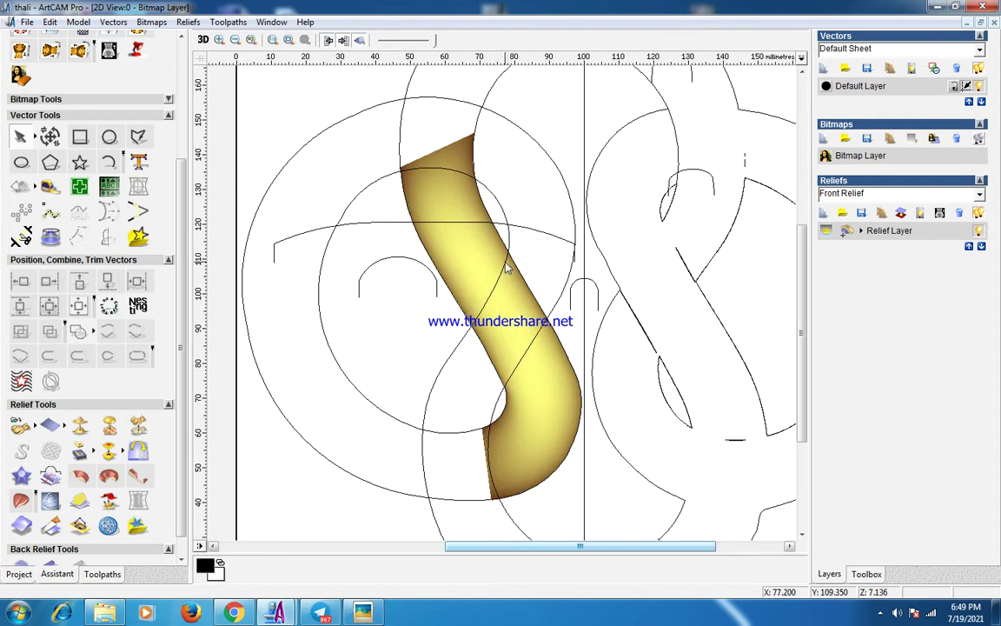
{"action": "left_click", "coordinate": [508, 268]}
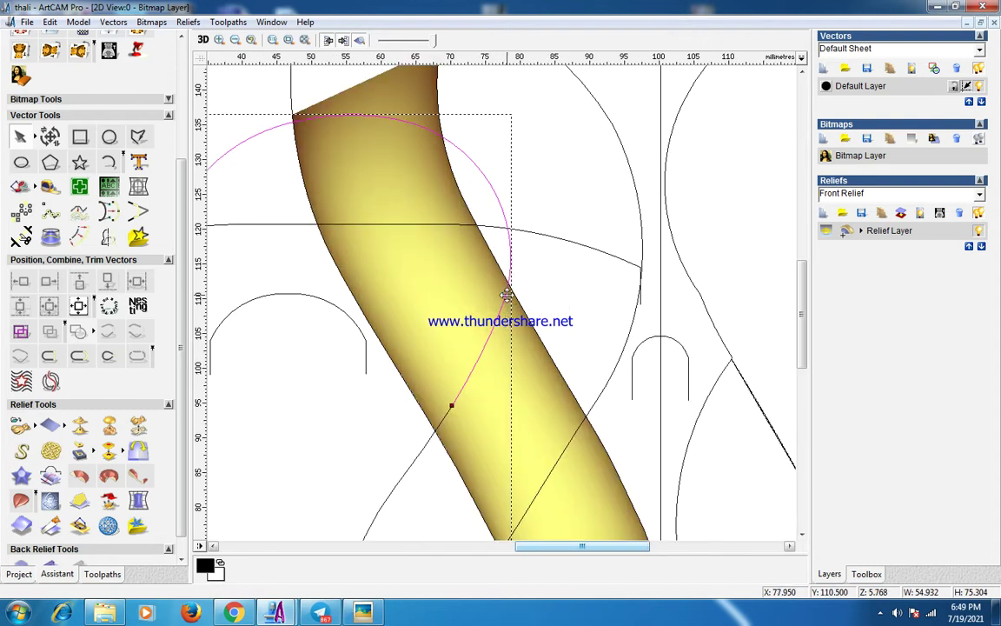
{"action": "left_click", "coordinate": [507, 297]}
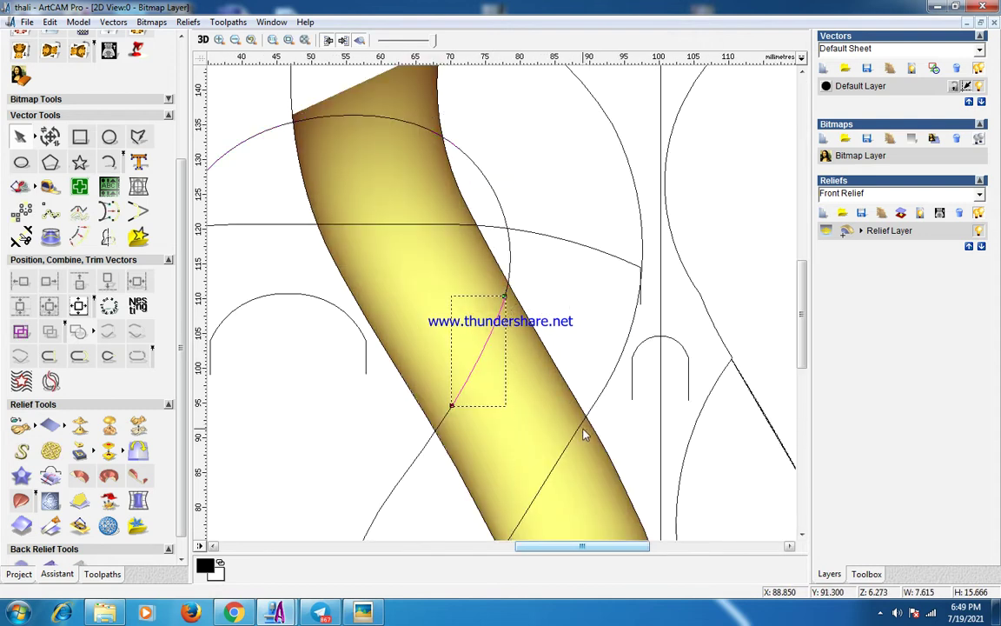
{"action": "left_click", "coordinate": [582, 425]}
{"action": "key", "text": "c"}
{"action": "middle_click_drag", "start_coordinate": [517, 340], "coordinate": [475, 242]}
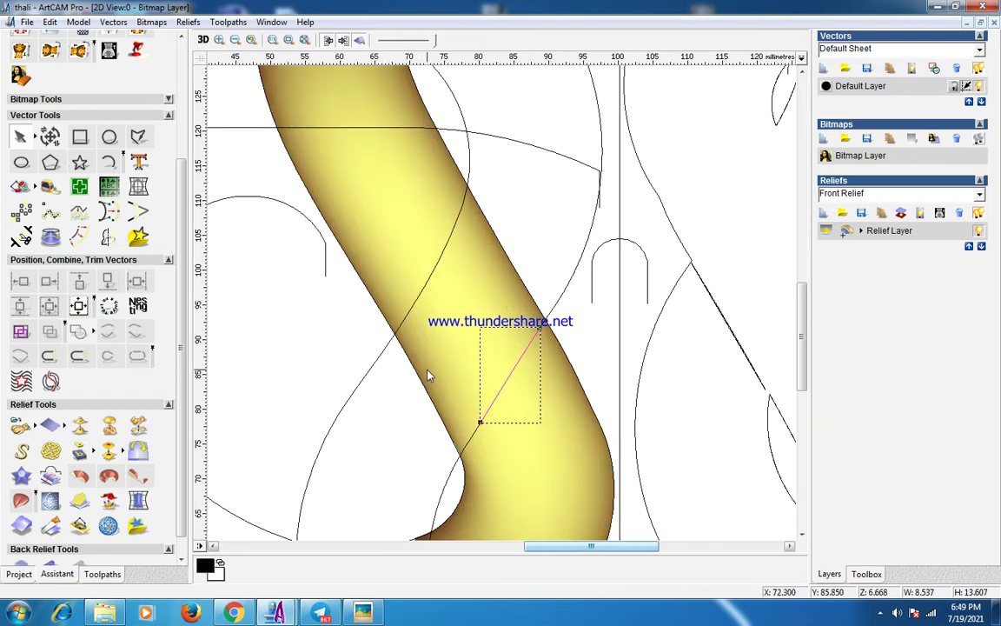
{"action": "scroll", "coordinate": [427, 375], "scroll_direction": "down", "scroll_amount": 2}
Join the left loop's outer and inner edge vectors to their adjoining bottom segments
{"action": "left_click", "coordinate": [432, 390]}
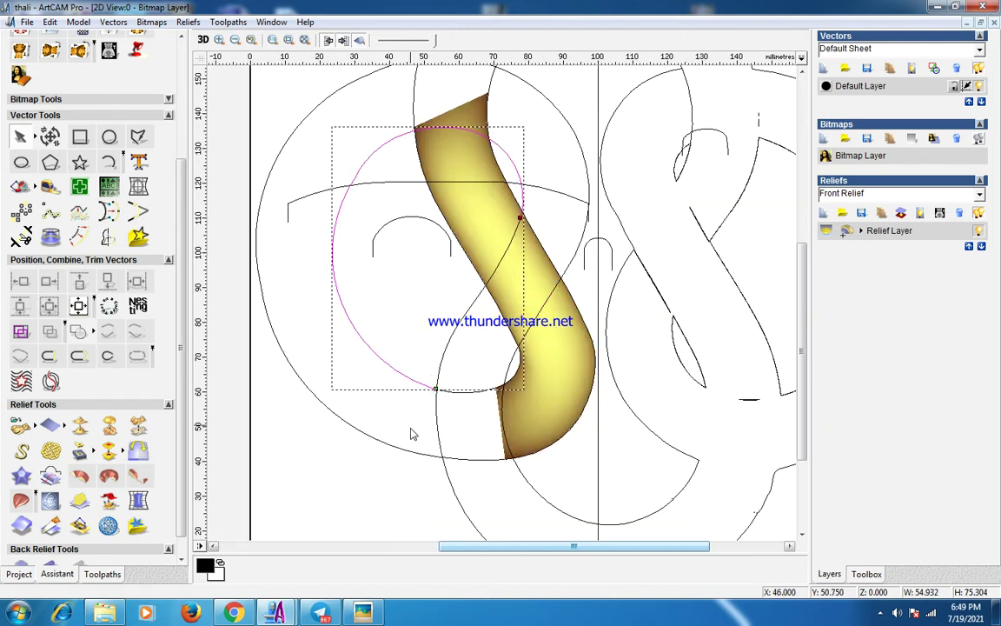
{"action": "left_click", "coordinate": [406, 456]}
{"action": "scroll", "coordinate": [447, 386], "scroll_direction": "up", "scroll_amount": 2}
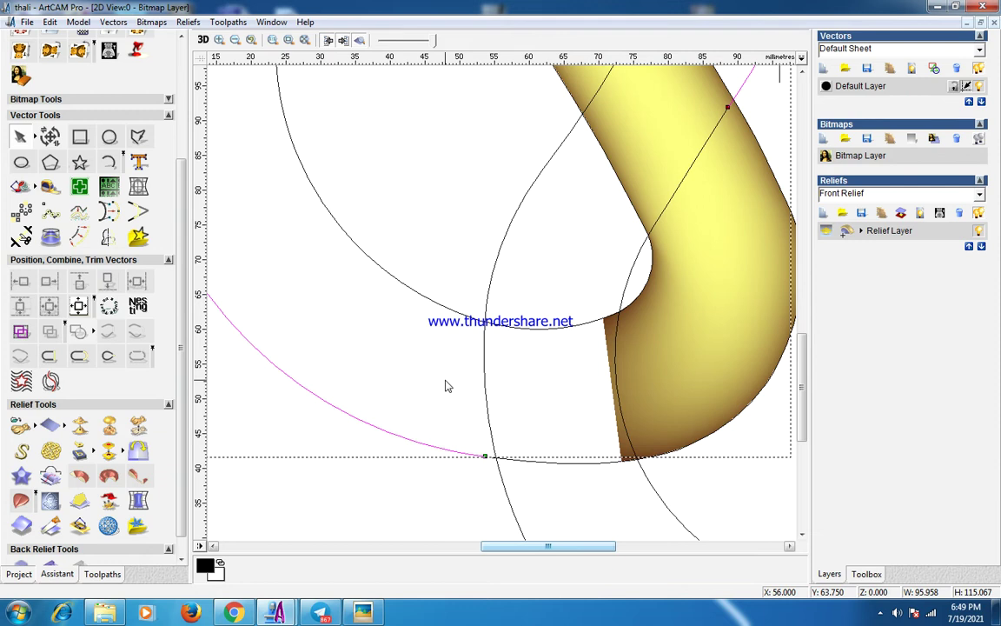
{"action": "left_click", "coordinate": [508, 463], "text": "shift"}
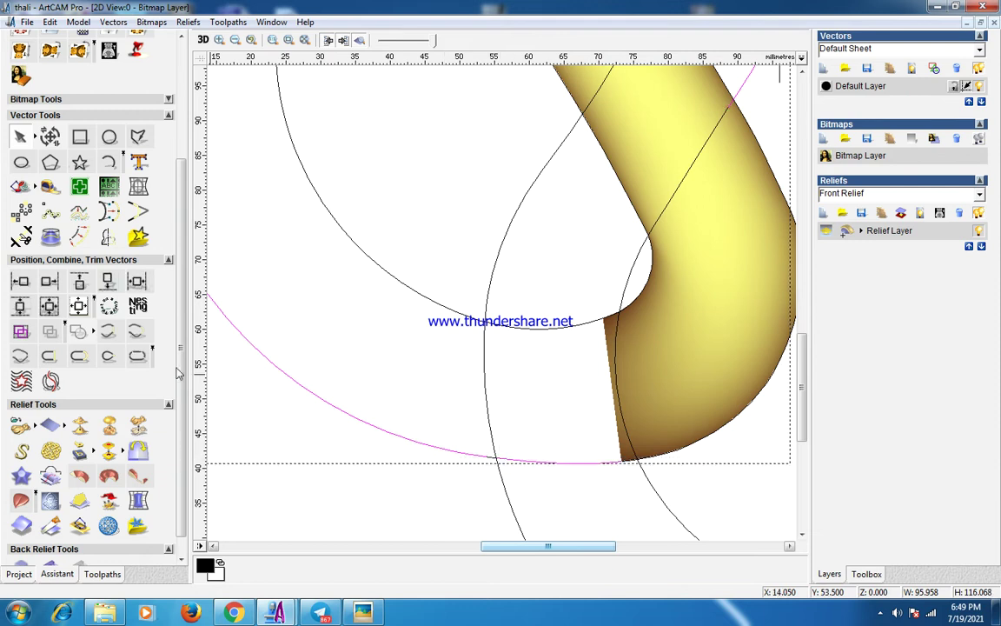
{"action": "left_click", "coordinate": [449, 349]}
{"action": "left_click", "coordinate": [475, 318]}
{"action": "left_click", "coordinate": [508, 329], "text": "shift"}
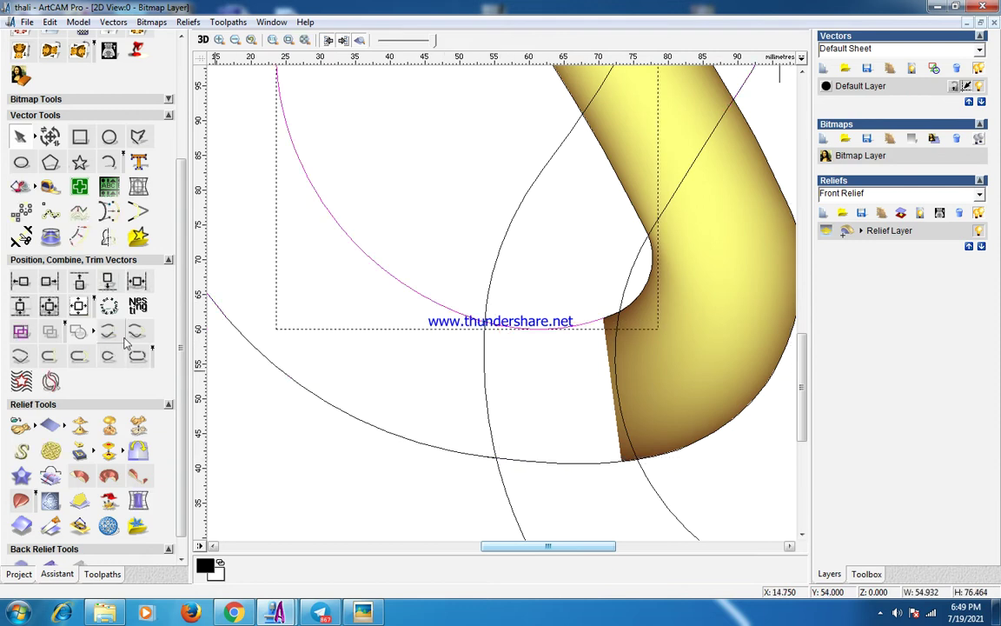
{"action": "left_click", "coordinate": [107, 331]}
Cut the left loop's joined inner and outer edges where they cross the bottom loop's left edge
{"action": "left_click", "coordinate": [503, 324]}
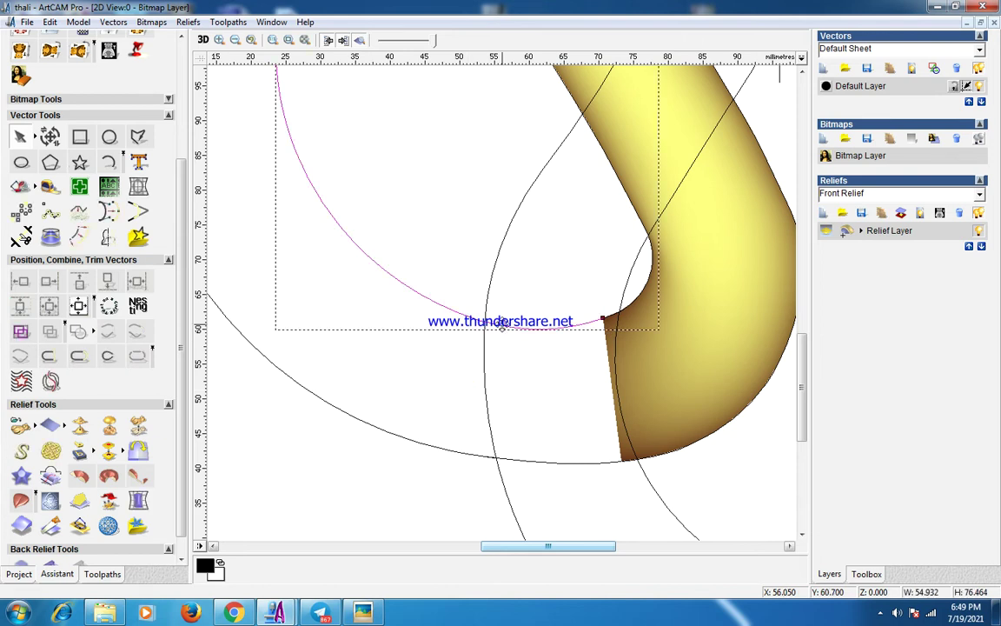
{"action": "left_click", "coordinate": [505, 458]}
{"action": "key", "text": "c"}
Set up a Two Rail Sweep on the left loop's two cut edges and add the small arch as cross section
{"action": "scroll", "coordinate": [397, 227], "scroll_direction": "down", "scroll_amount": 5}
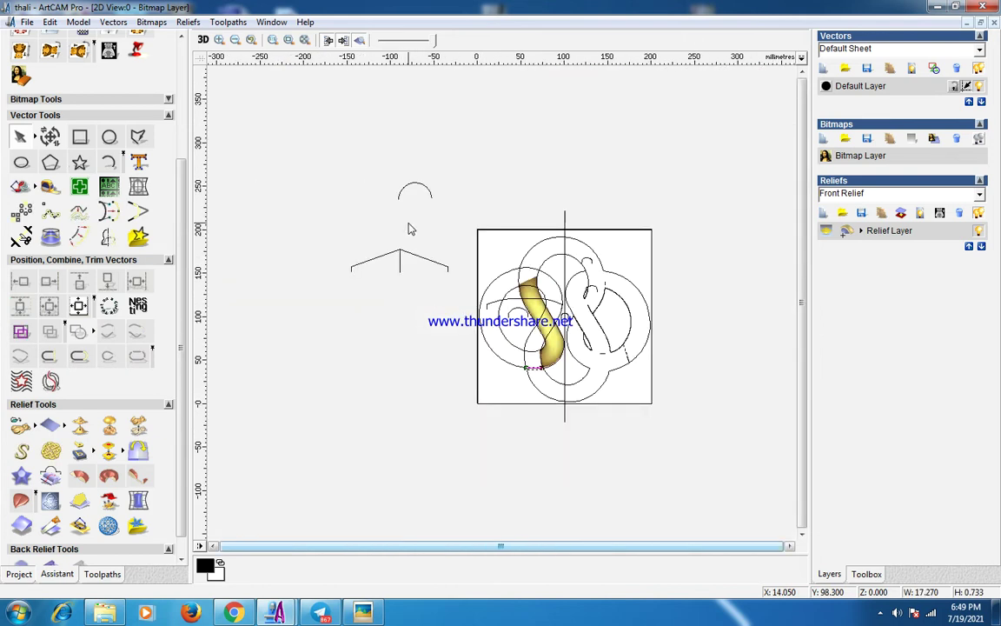
{"action": "left_click", "coordinate": [481, 323]}
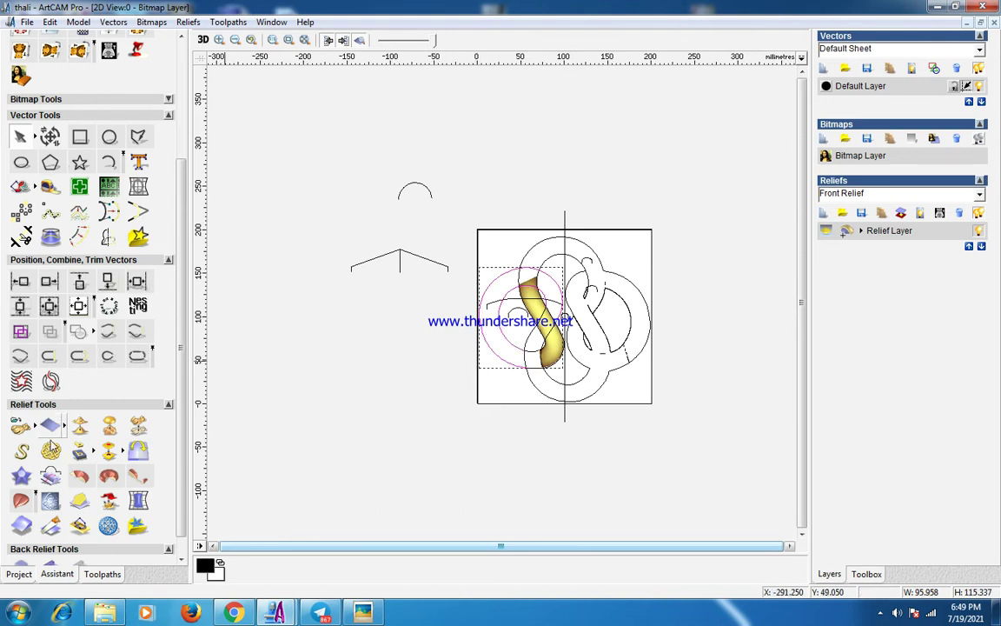
{"action": "left_click", "coordinate": [21, 502]}
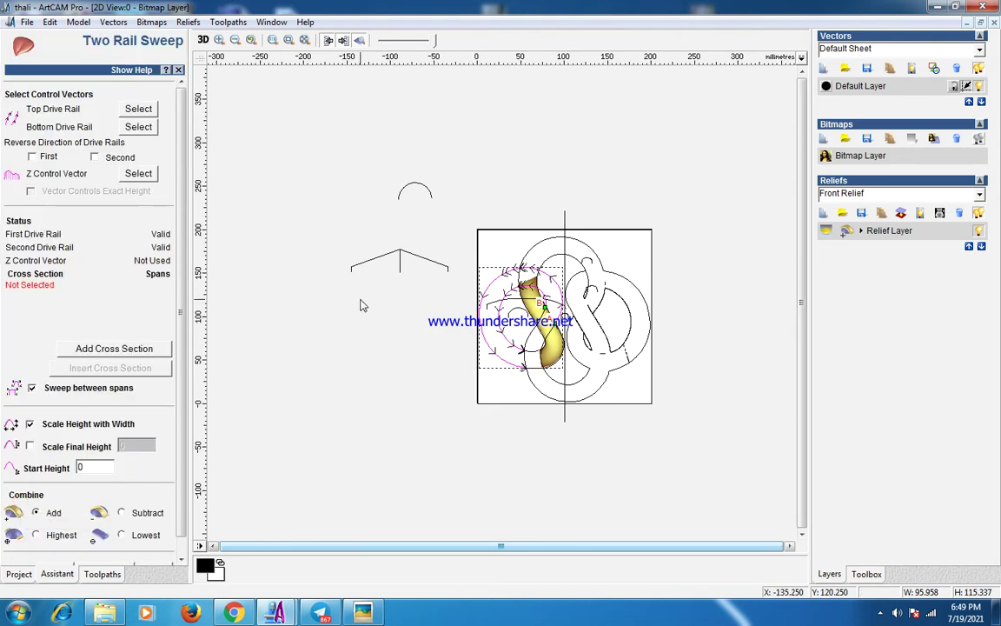
{"action": "scroll", "coordinate": [509, 303], "scroll_direction": "down", "scroll_amount": 1}
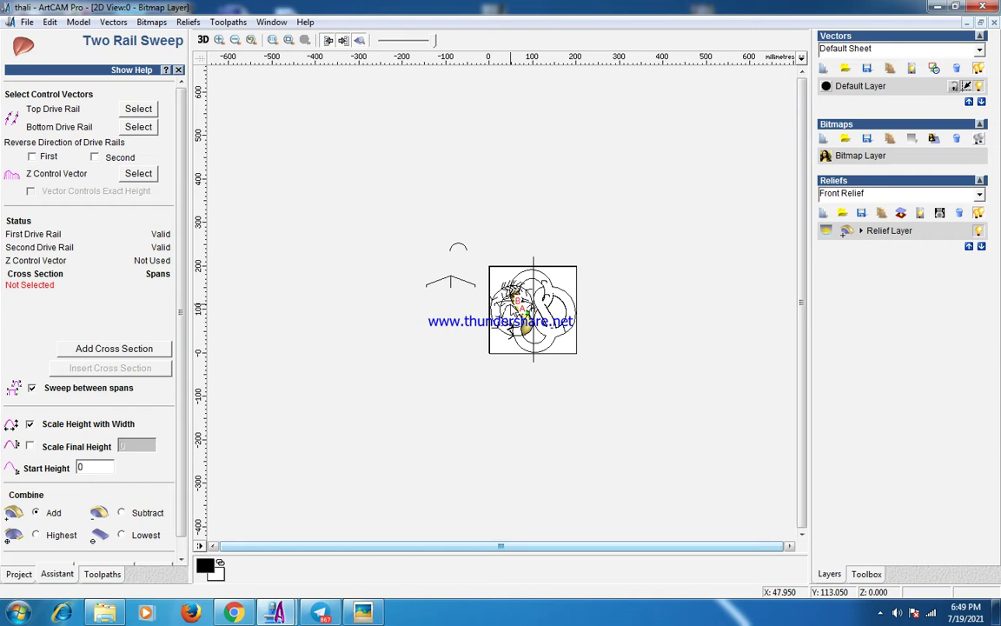
{"action": "scroll", "coordinate": [509, 303], "scroll_direction": "up", "scroll_amount": 3}
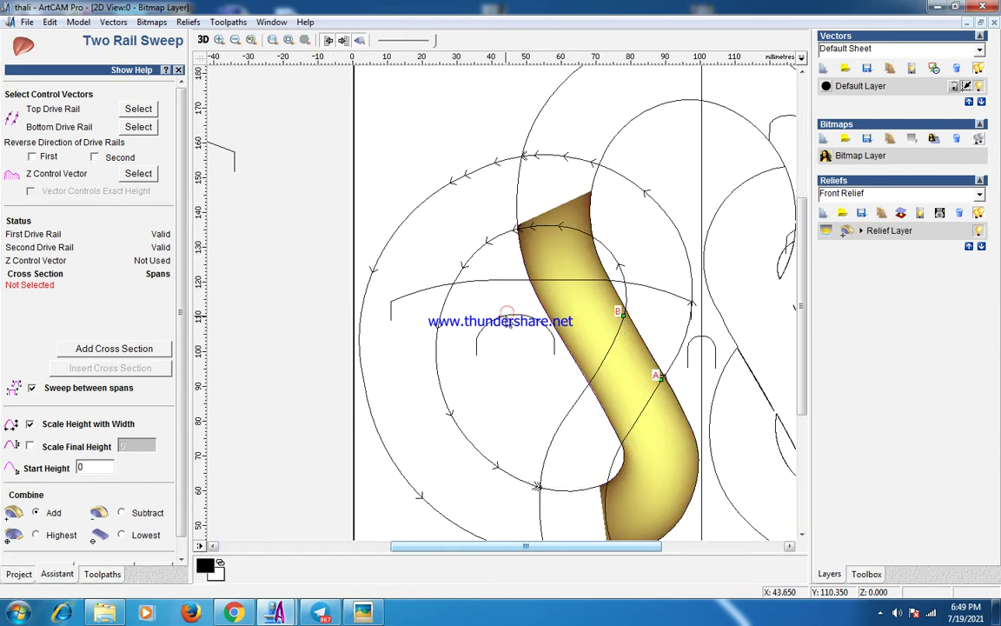
{"action": "left_click", "coordinate": [513, 337]}
{"action": "left_click", "coordinate": [114, 348]}
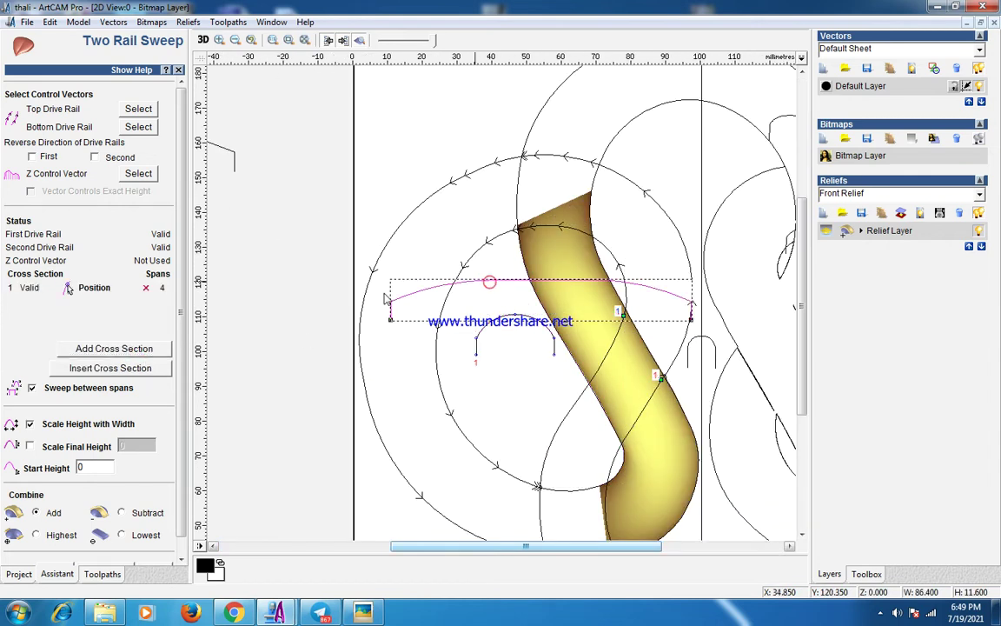
Use the wide profile as Z control vector, disable height scaling with width, set final height 10, combine as Highest and calculate the left loop's sweep
{"action": "left_click", "coordinate": [139, 173]}
{"action": "left_click", "coordinate": [29, 423]}
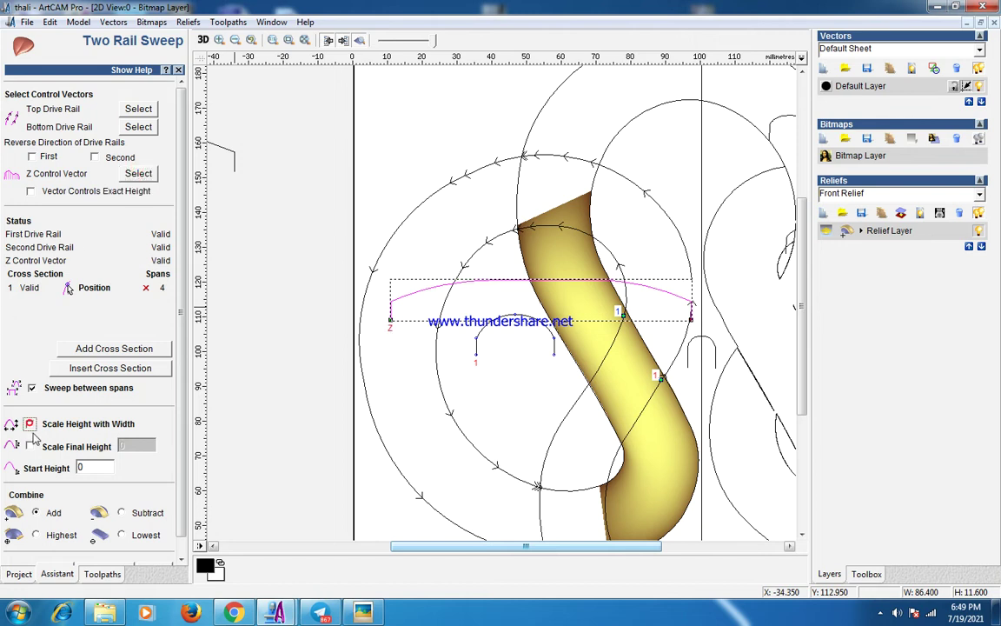
{"action": "left_click", "coordinate": [29, 446]}
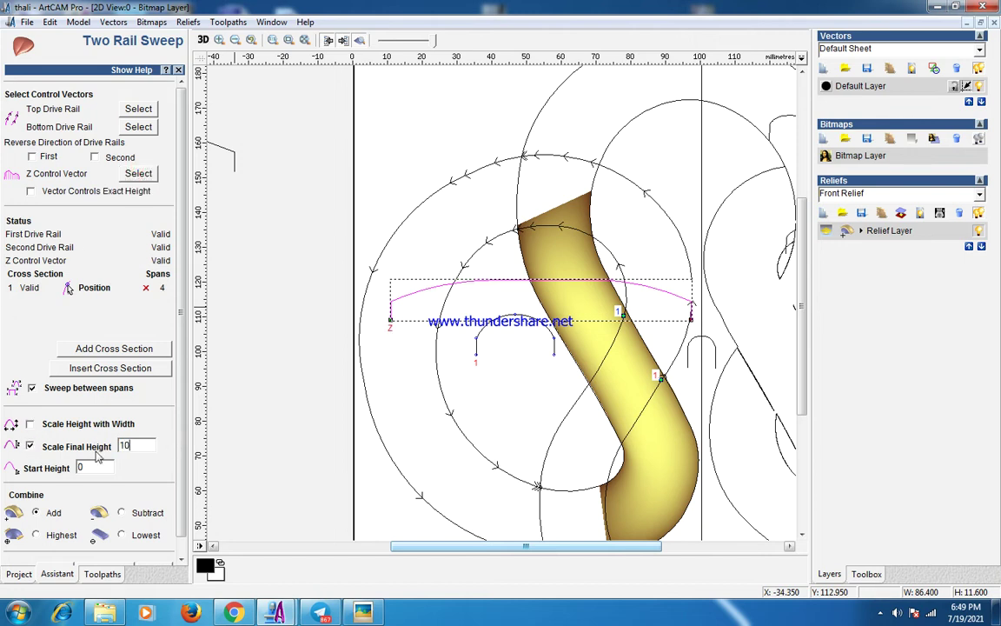
{"action": "scroll", "coordinate": [184, 476], "scroll_direction": "down", "scroll_amount": 1}
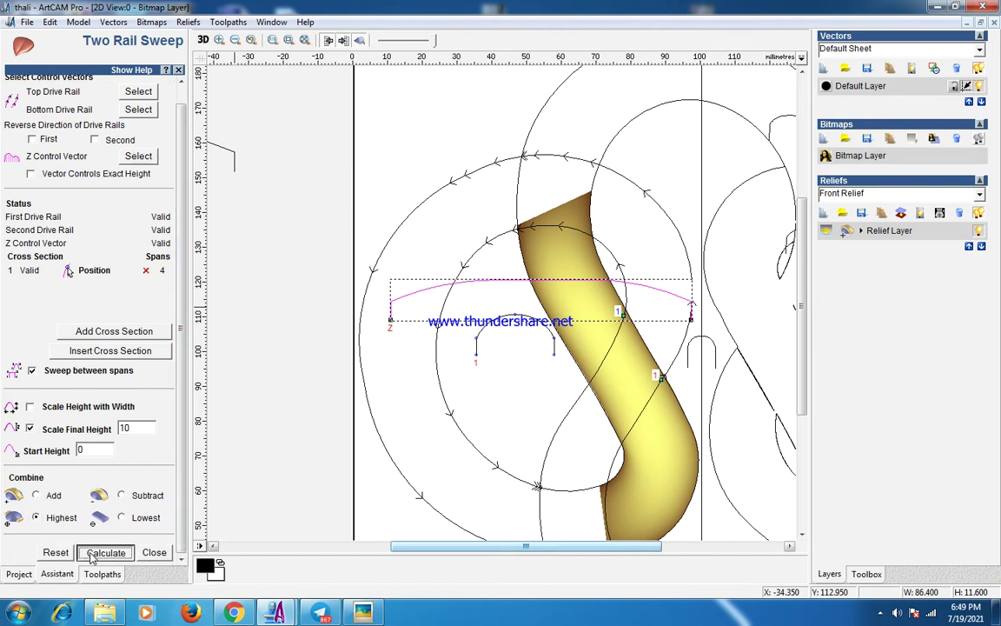
{"action": "left_click", "coordinate": [106, 552]}
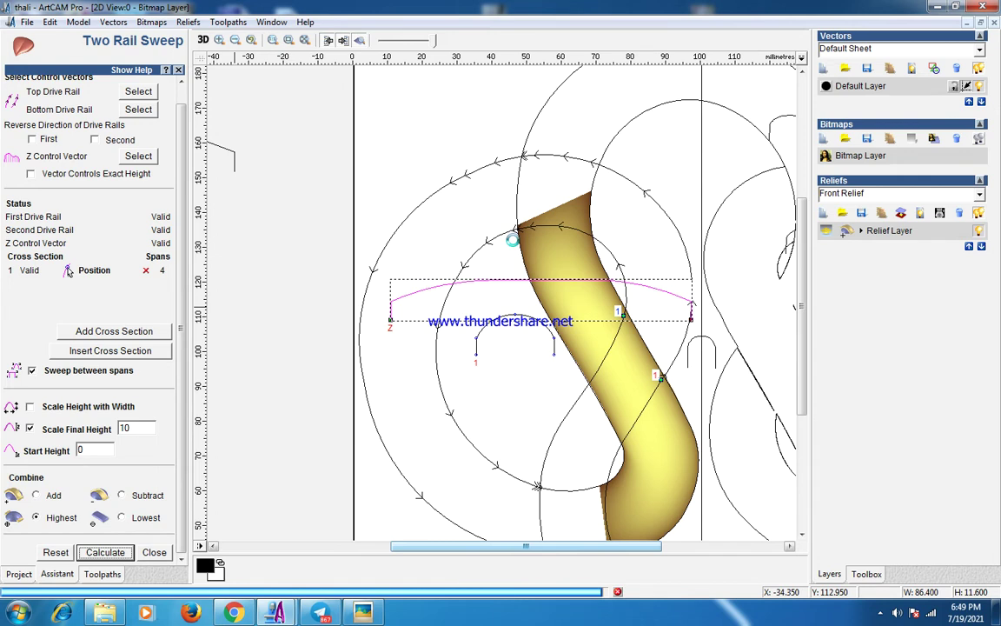
{"action": "scroll", "coordinate": [558, 251], "scroll_direction": "down", "scroll_amount": 1}
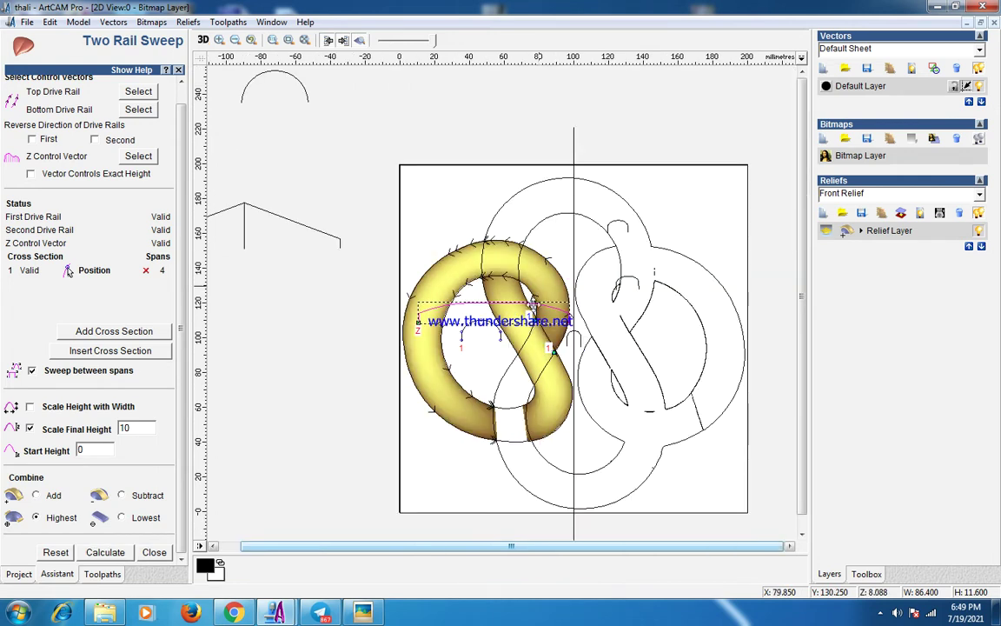
{"action": "left_click", "coordinate": [160, 557]}
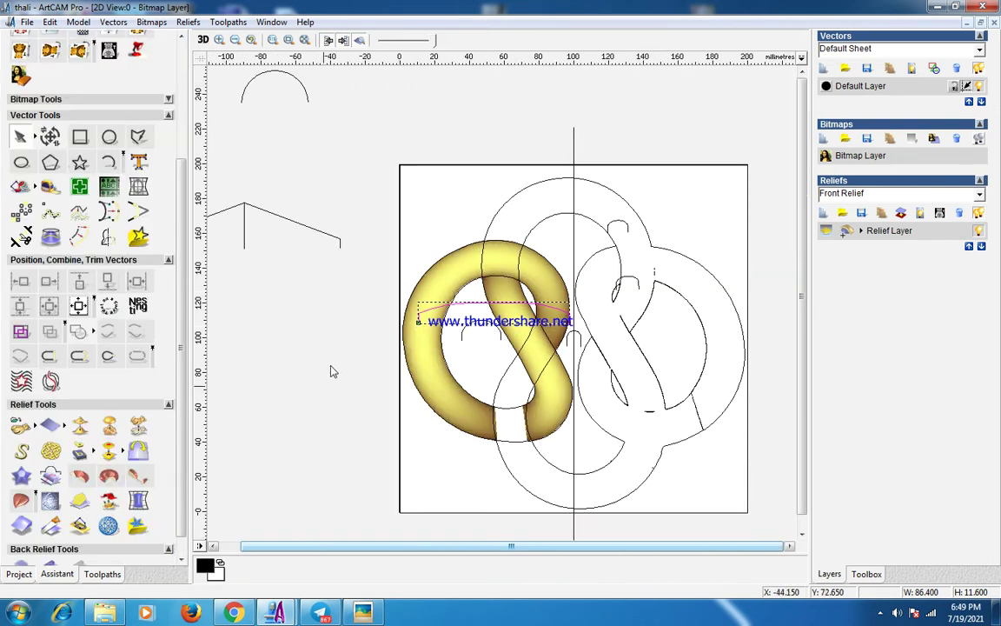
Join the top loop's inner arc to the short segment continuing down towards the small leaf shape
{"action": "left_click", "coordinate": [539, 219]}
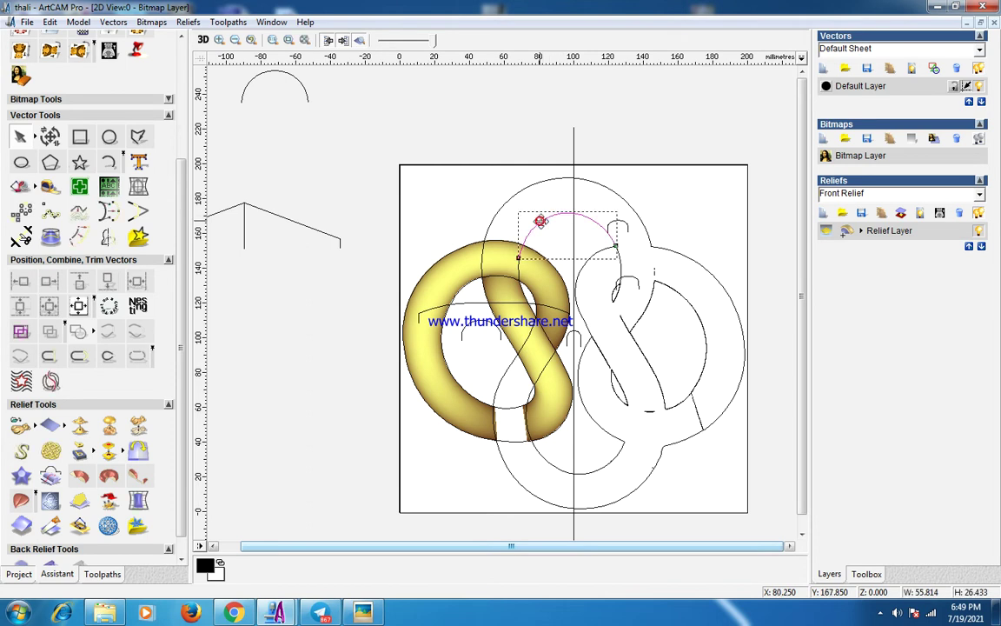
{"action": "scroll", "coordinate": [565, 248], "scroll_direction": "up", "scroll_amount": 2}
{"action": "left_click", "coordinate": [484, 351]}
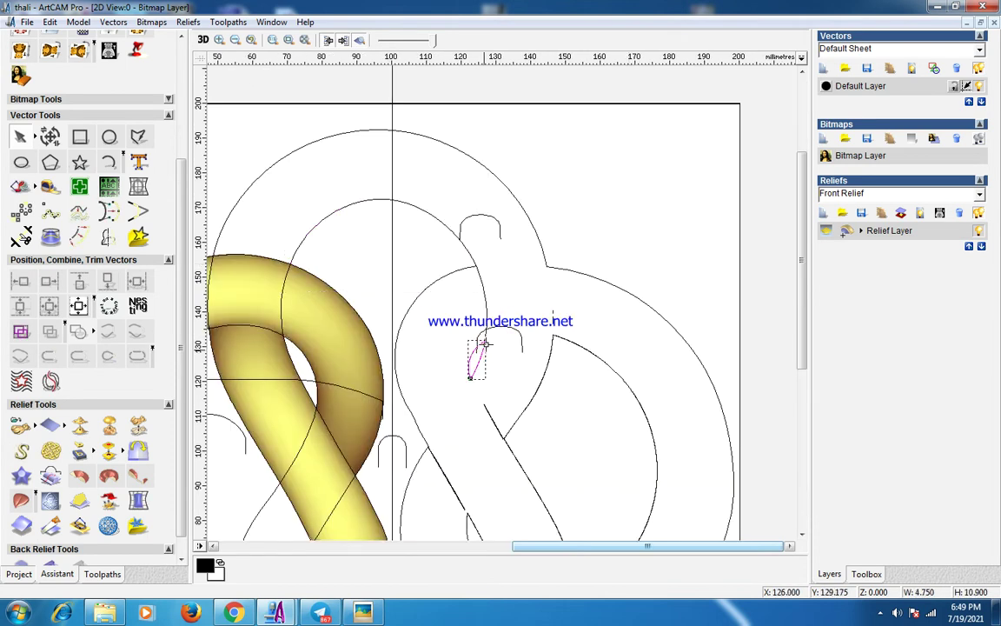
{"action": "left_click", "coordinate": [490, 321]}
{"action": "left_click", "coordinate": [486, 318]}
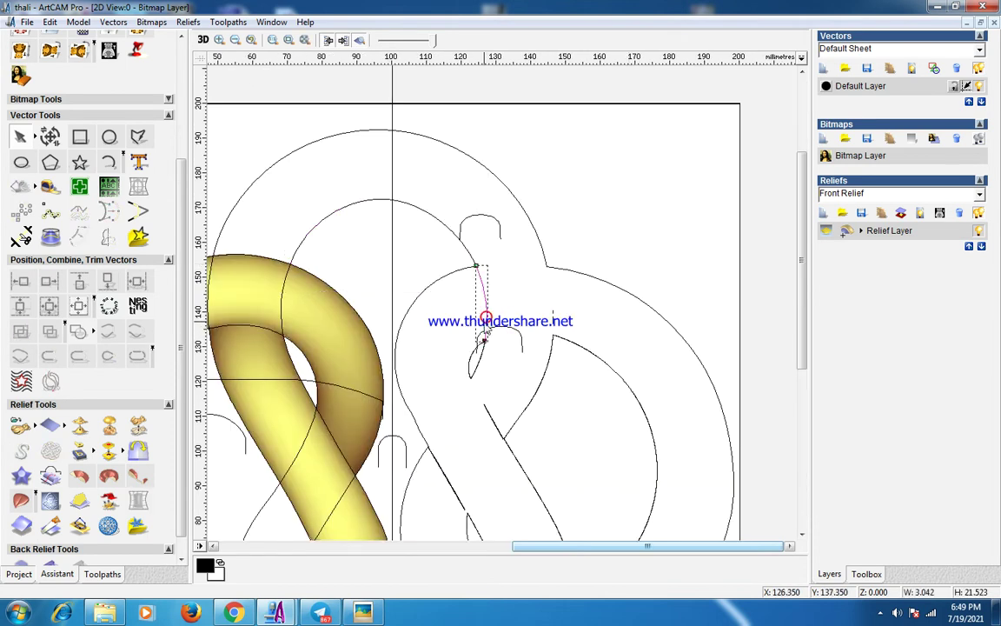
{"action": "left_click", "coordinate": [470, 251], "text": "shift"}
{"action": "left_click", "coordinate": [105, 334]}
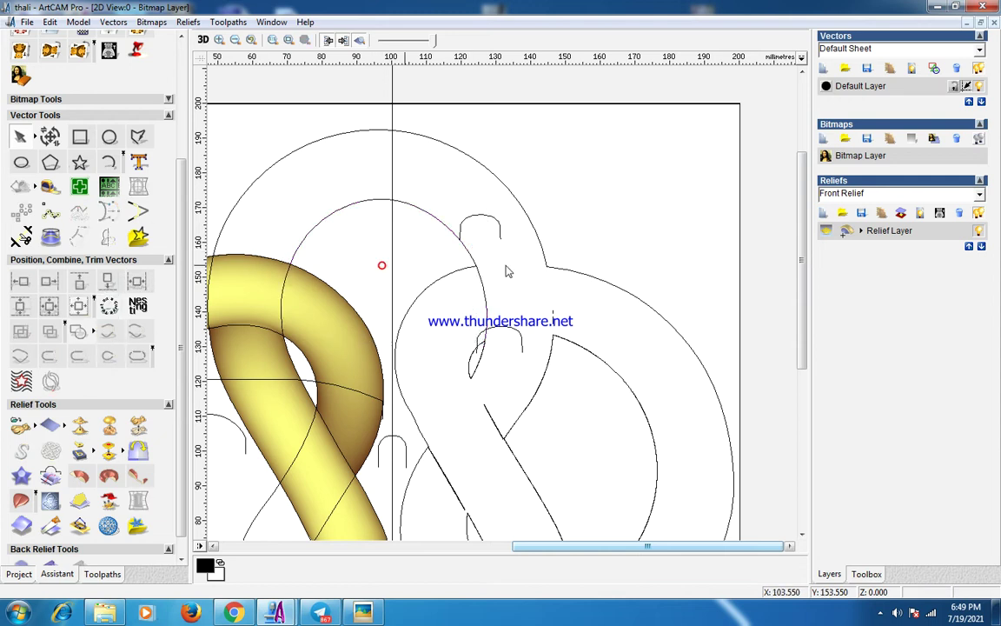
Extend the top loop's joined inner edge with a three-point arc along the leaf shape, ending at about X 121.5, Y 120
{"action": "scroll", "coordinate": [493, 342], "scroll_direction": "up", "scroll_amount": 2}
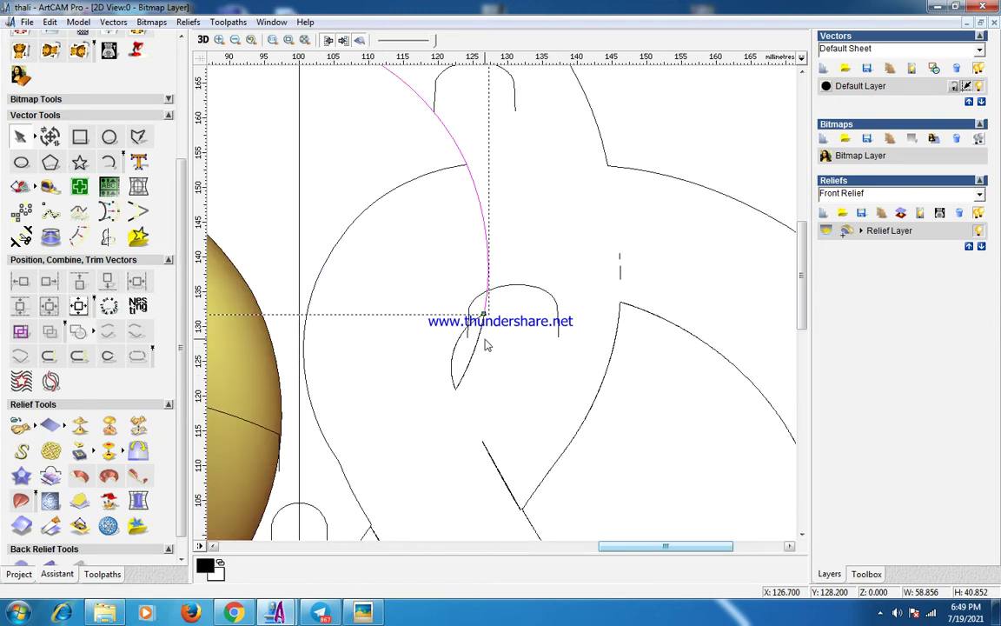
{"action": "left_click", "coordinate": [109, 161]}
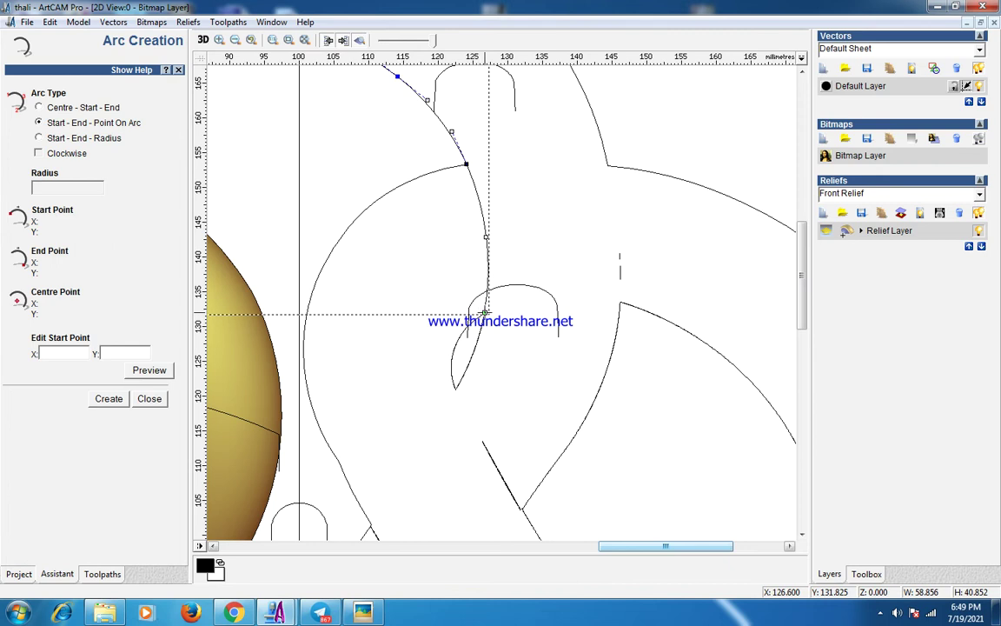
{"action": "left_click", "coordinate": [484, 313]}
{"action": "left_click", "coordinate": [445, 398]}
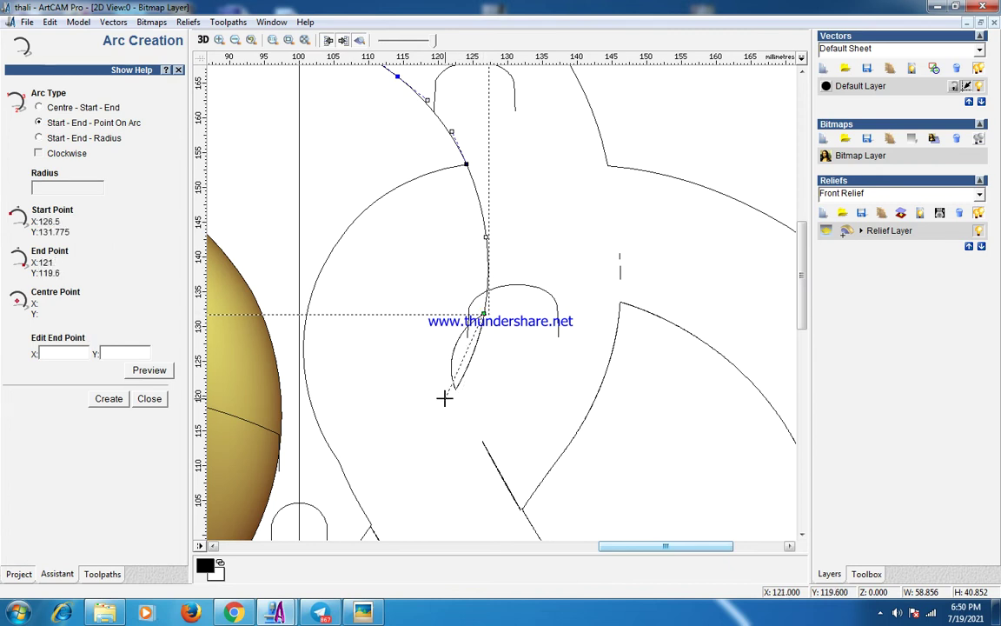
{"action": "left_click", "coordinate": [448, 395]}
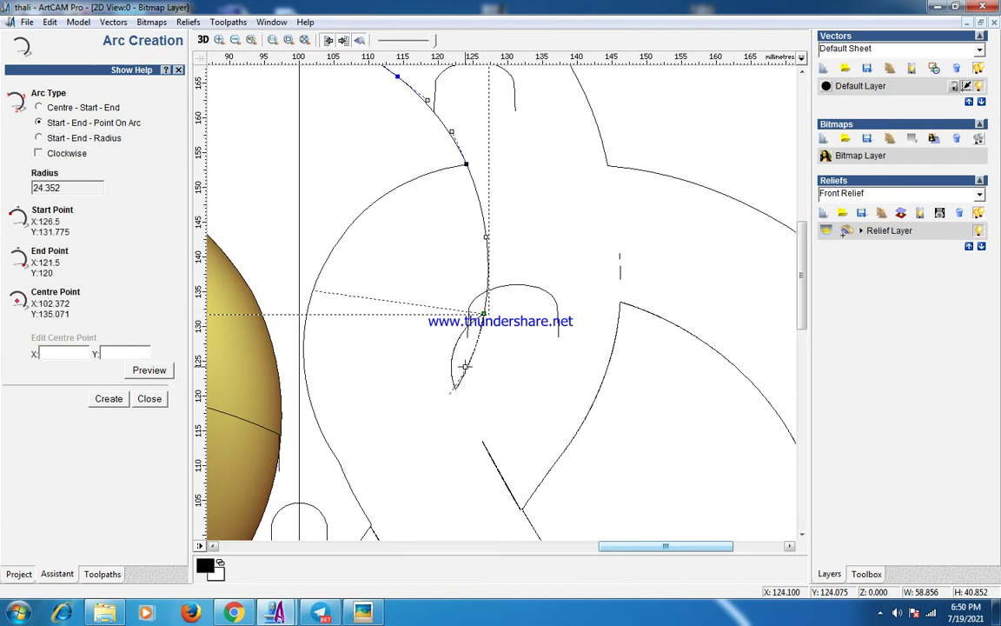
{"action": "left_click", "coordinate": [150, 398]}
{"action": "left_click", "coordinate": [488, 261]}
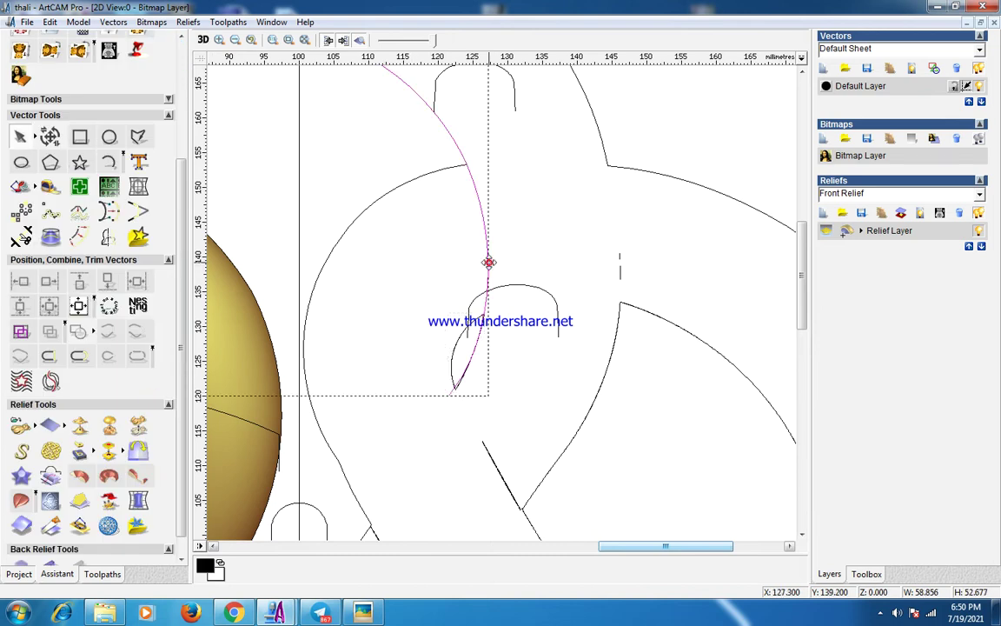
Edit the extension arc's end node and curvature so it follows the leaf shape's right side
{"action": "left_click", "coordinate": [548, 367]}
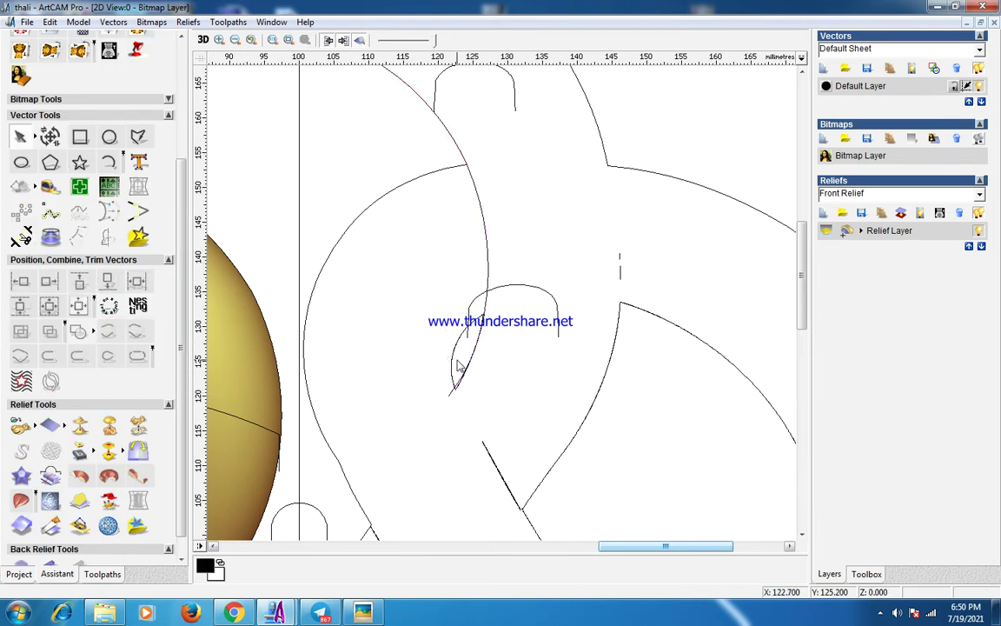
{"action": "scroll", "coordinate": [462, 365], "scroll_direction": "up", "scroll_amount": 2}
{"action": "left_click", "coordinate": [479, 379]}
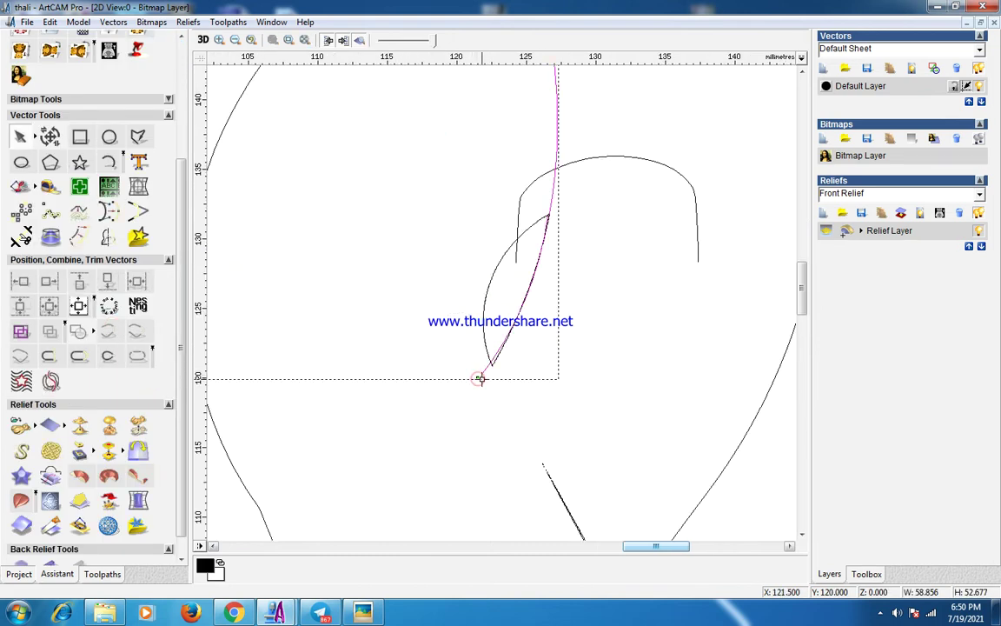
{"action": "double_click", "coordinate": [491, 364]}
{"action": "left_click_drag", "start_coordinate": [477, 380], "coordinate": [479, 385]}
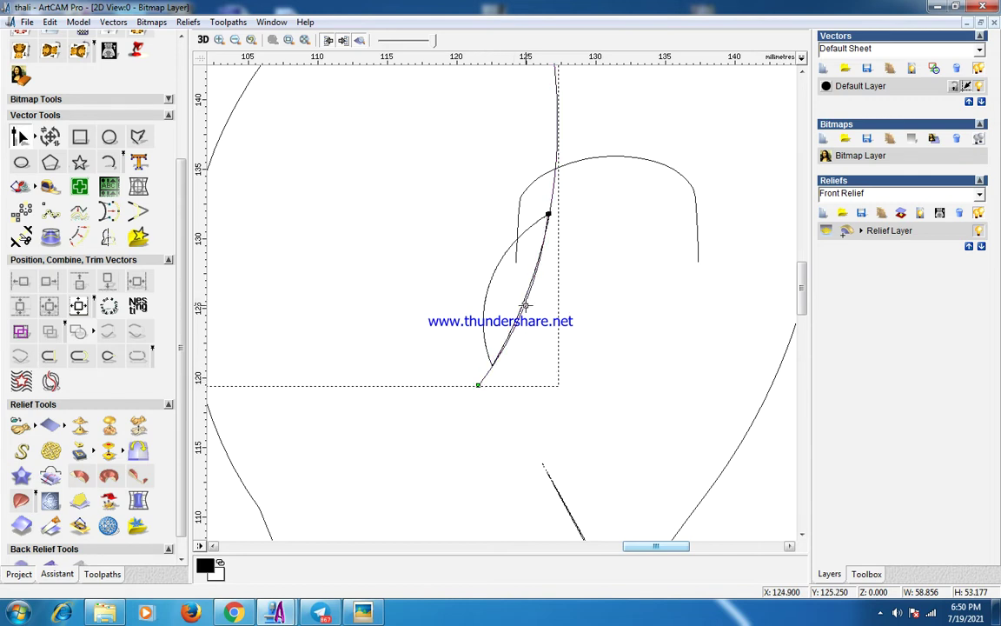
{"action": "left_click", "coordinate": [518, 261]}
{"action": "scroll", "coordinate": [519, 261], "scroll_direction": "down", "scroll_amount": 1}
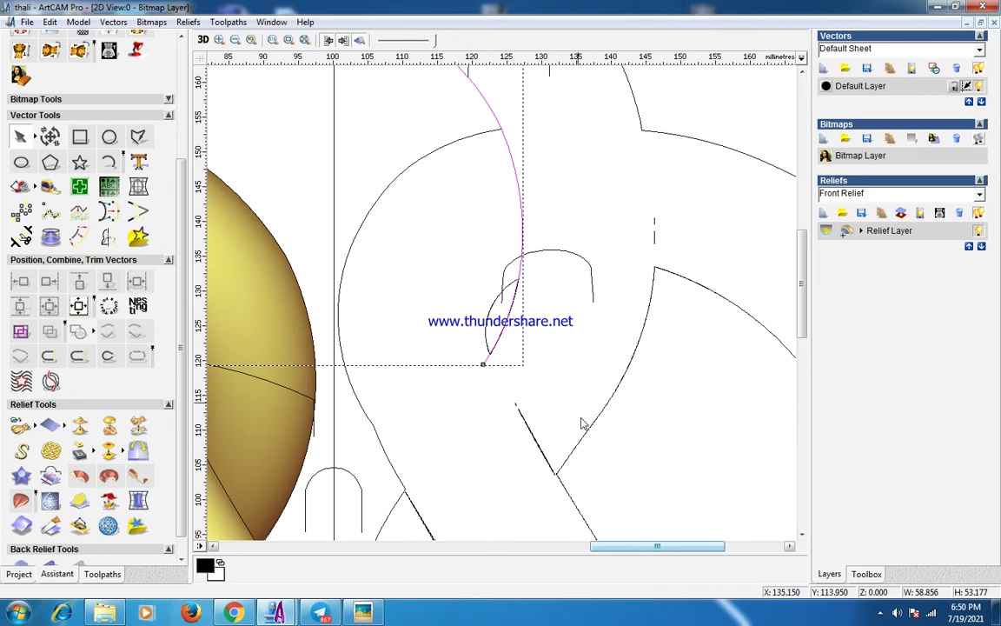
Extend the top loop's outer edge with a three-point arc of about 54 mm radius, ending at about X 131.15, Y 102.55
{"action": "left_click", "coordinate": [596, 427]}
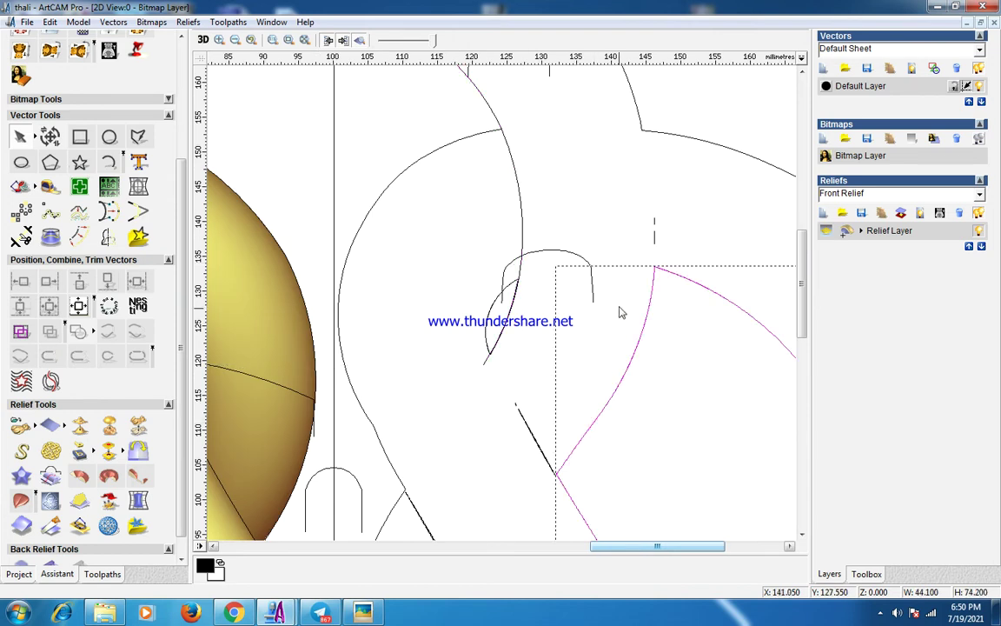
{"action": "left_click", "coordinate": [109, 165]}
{"action": "left_click", "coordinate": [640, 133]}
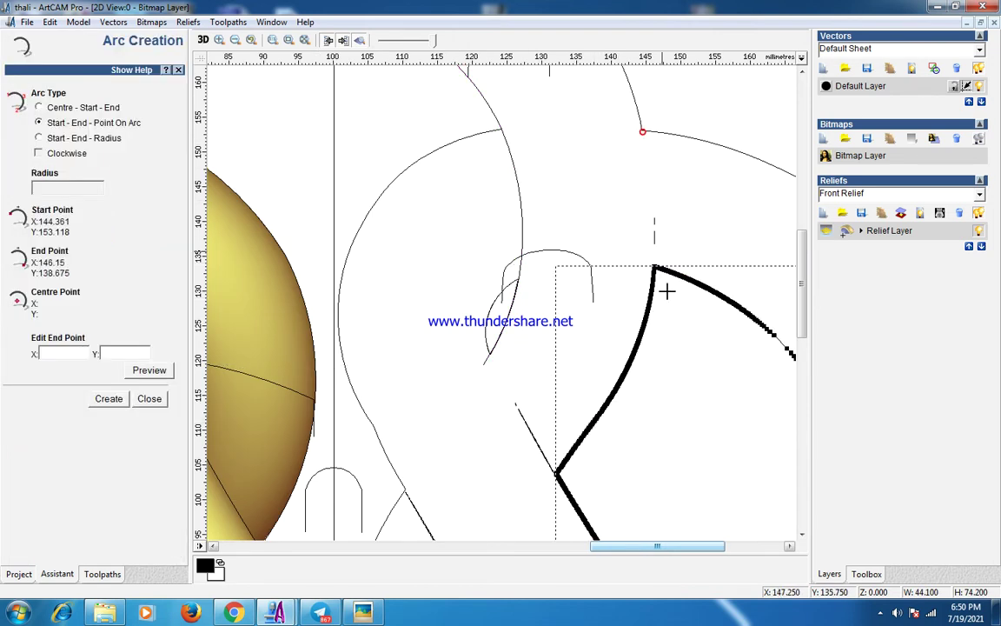
{"action": "left_click", "coordinate": [548, 481]}
{"action": "left_click", "coordinate": [604, 400]}
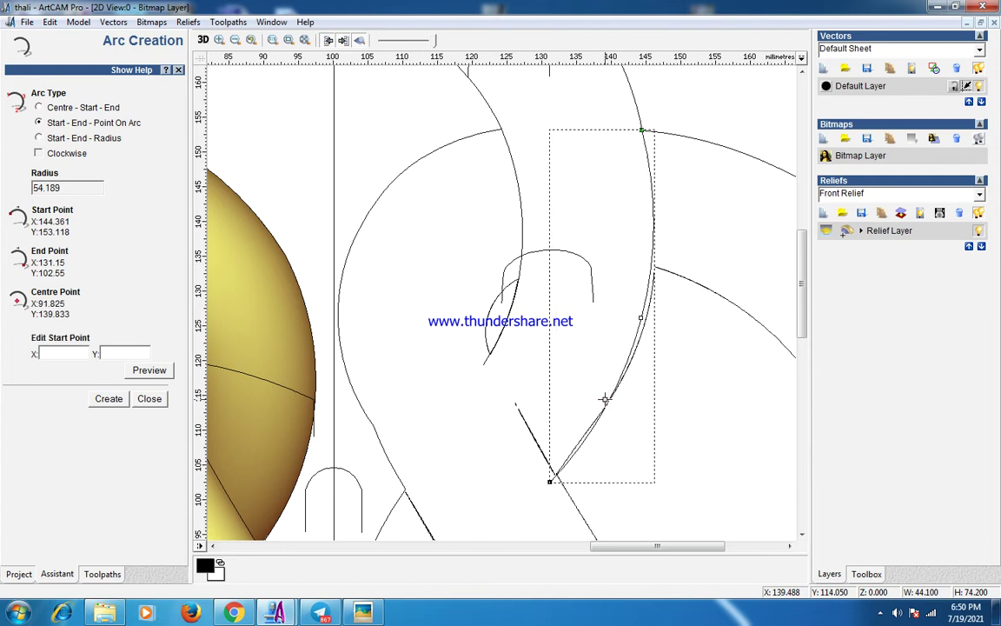
{"action": "left_click", "coordinate": [149, 402]}
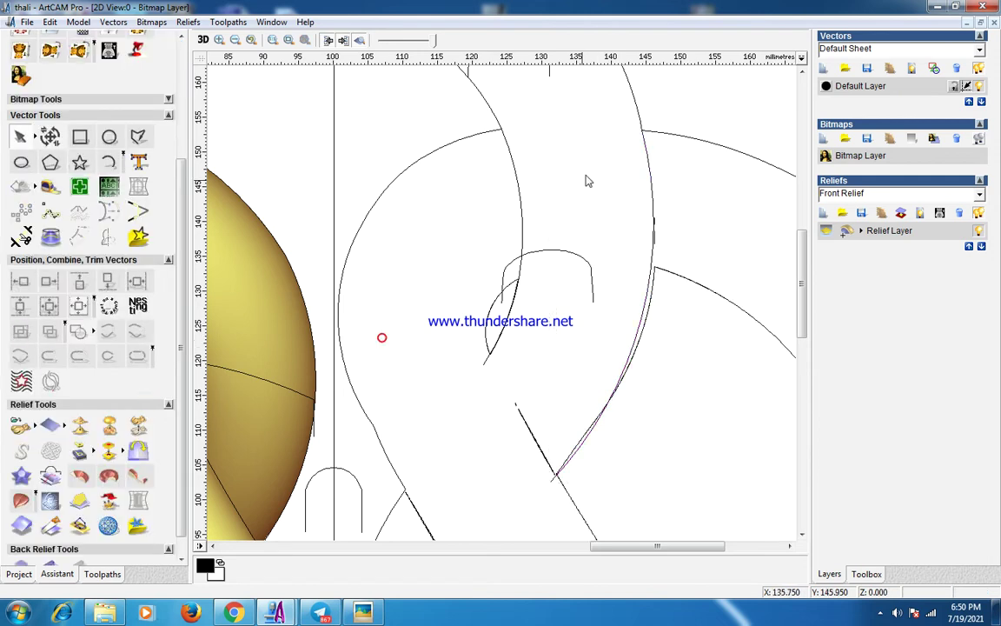
{"action": "left_click", "coordinate": [648, 165]}
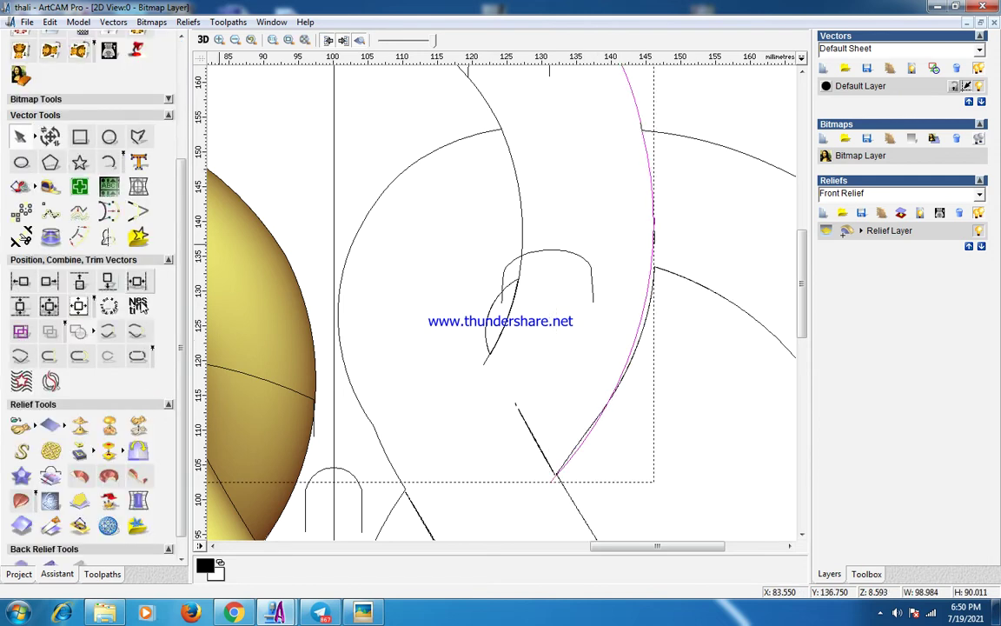
Cut the top loop's outer edge near Y 130 and Y 166, and rejoin the pieces with the lower extension arc
{"action": "left_click", "coordinate": [560, 188]}
{"action": "left_click", "coordinate": [655, 228]}
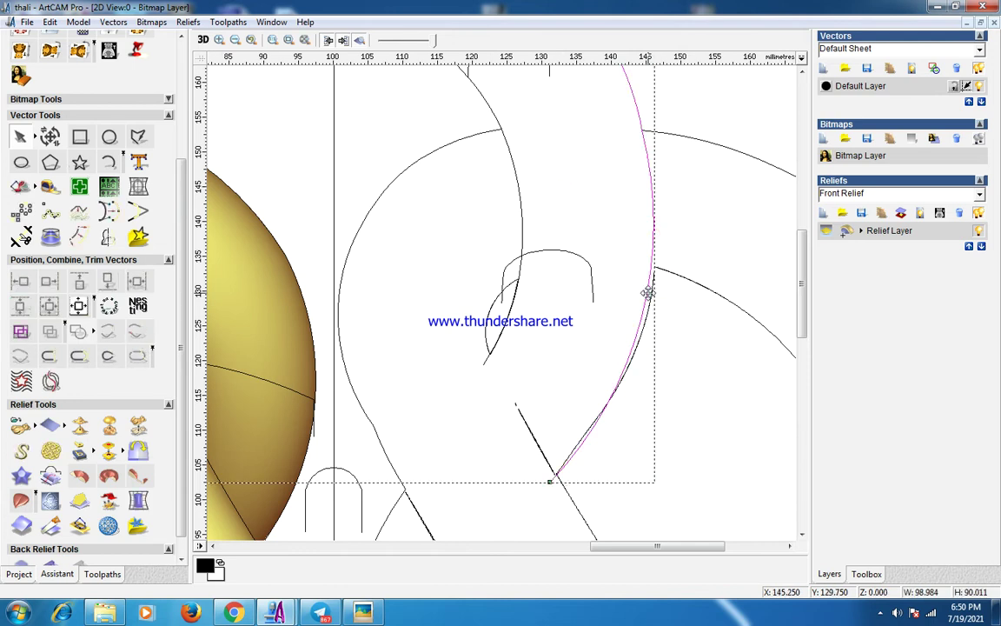
{"action": "scroll", "coordinate": [659, 221], "scroll_direction": "down", "scroll_amount": 2}
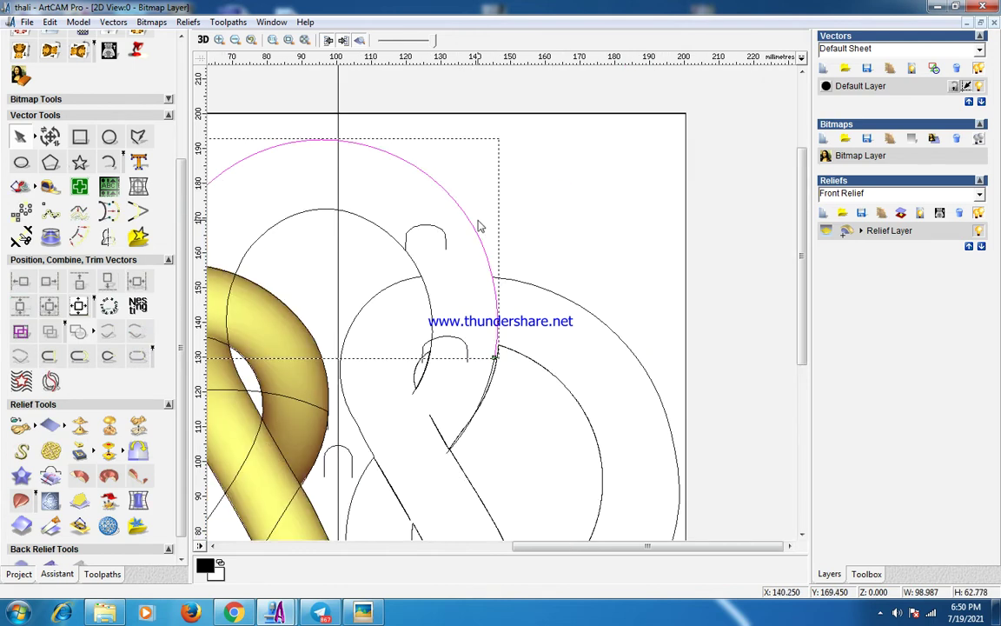
{"action": "key", "text": "c"}
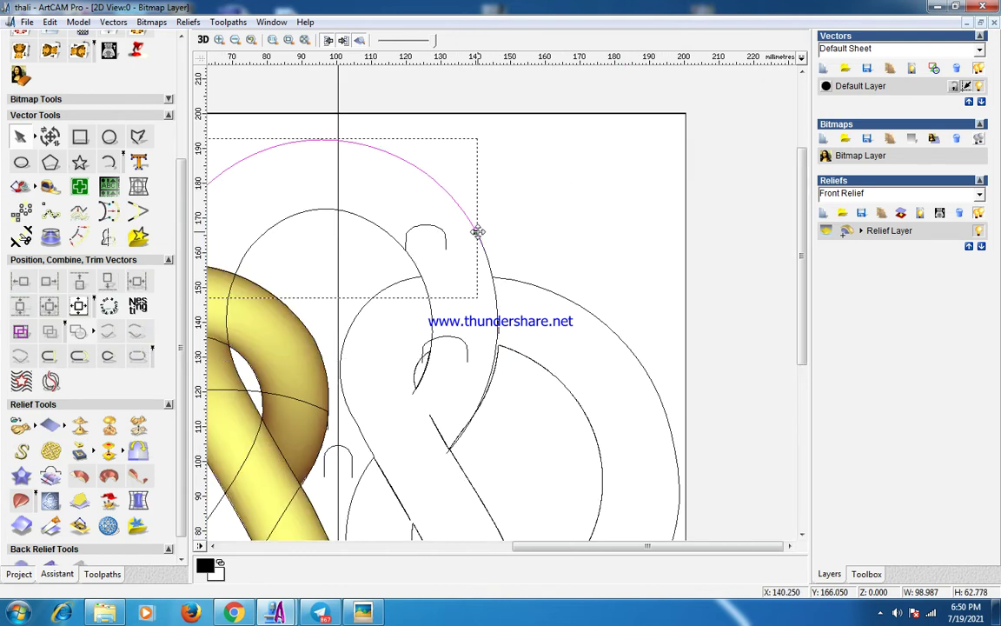
{"action": "left_click", "coordinate": [492, 373], "text": "shift"}
{"action": "left_click", "coordinate": [137, 330]}
{"action": "left_click", "coordinate": [446, 273]}
{"action": "left_click_drag", "start_coordinate": [465, 229], "coordinate": [553, 412]}
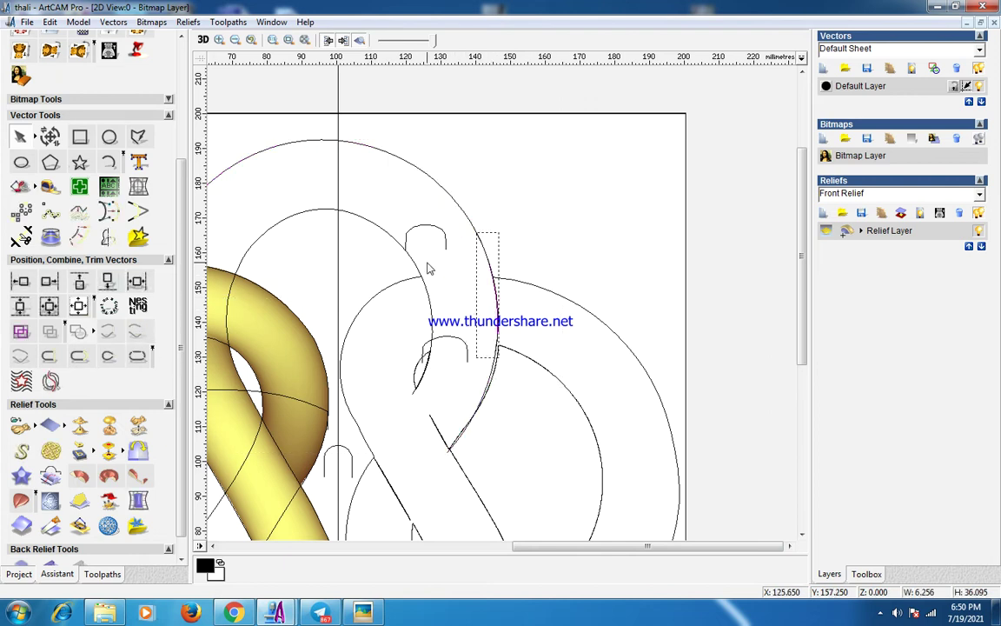
Cut the top loop's inner and outer edges where they cross the left loop's upper edge, the outer one at about X 48, Y 155.5
{"action": "left_click", "coordinate": [428, 301]}
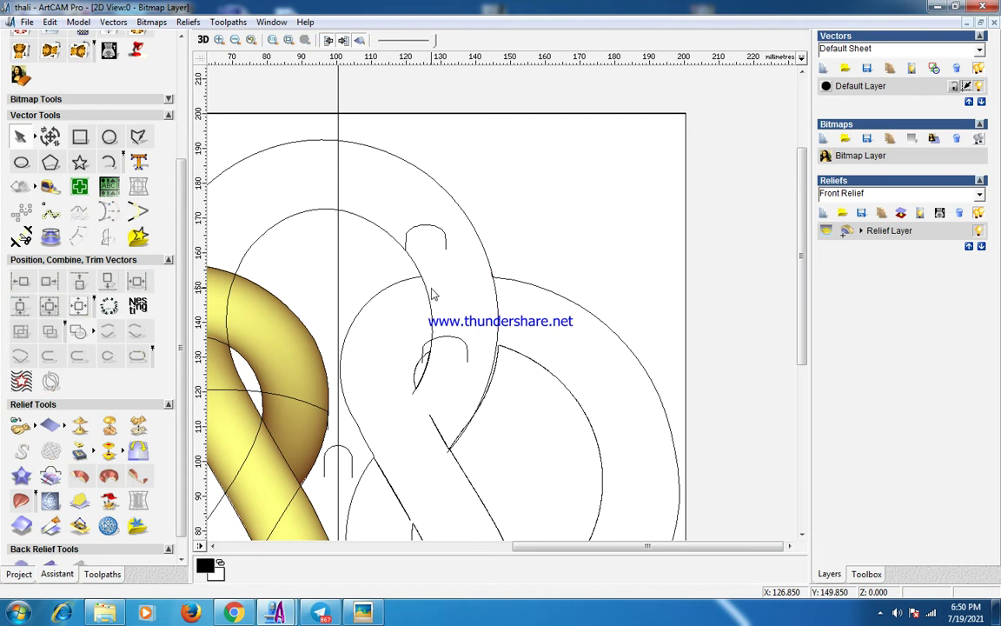
{"action": "left_click", "coordinate": [431, 292]}
{"action": "scroll", "coordinate": [388, 261], "scroll_direction": "up", "scroll_amount": 2}
{"action": "scroll", "coordinate": [382, 252], "scroll_direction": "down", "scroll_amount": 3}
{"action": "scroll", "coordinate": [392, 244], "scroll_direction": "up", "scroll_amount": 6}
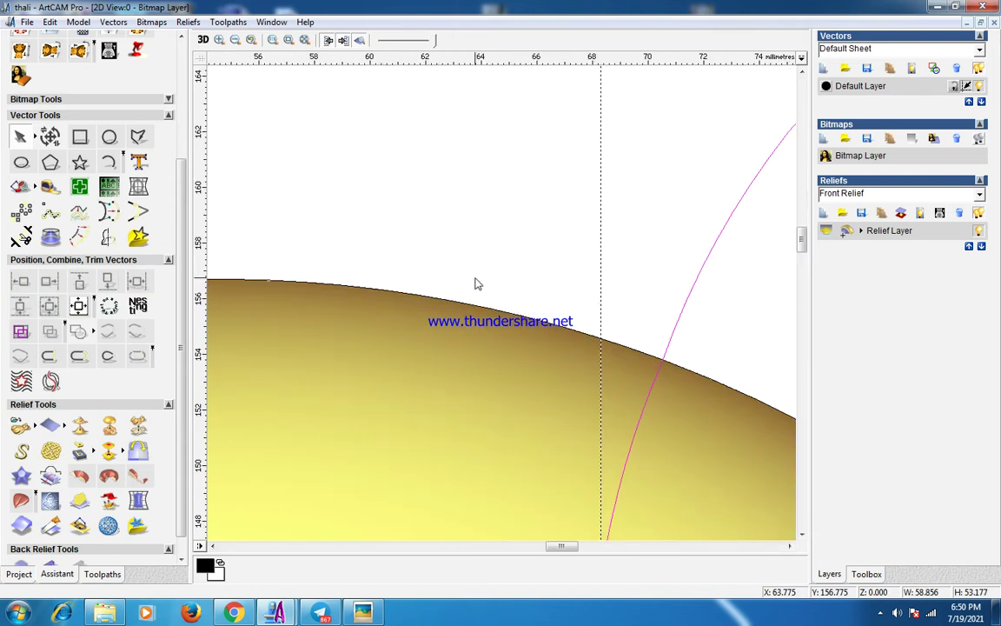
{"action": "left_click", "coordinate": [659, 370]}
{"action": "scroll", "coordinate": [361, 276], "scroll_direction": "down", "scroll_amount": 2}
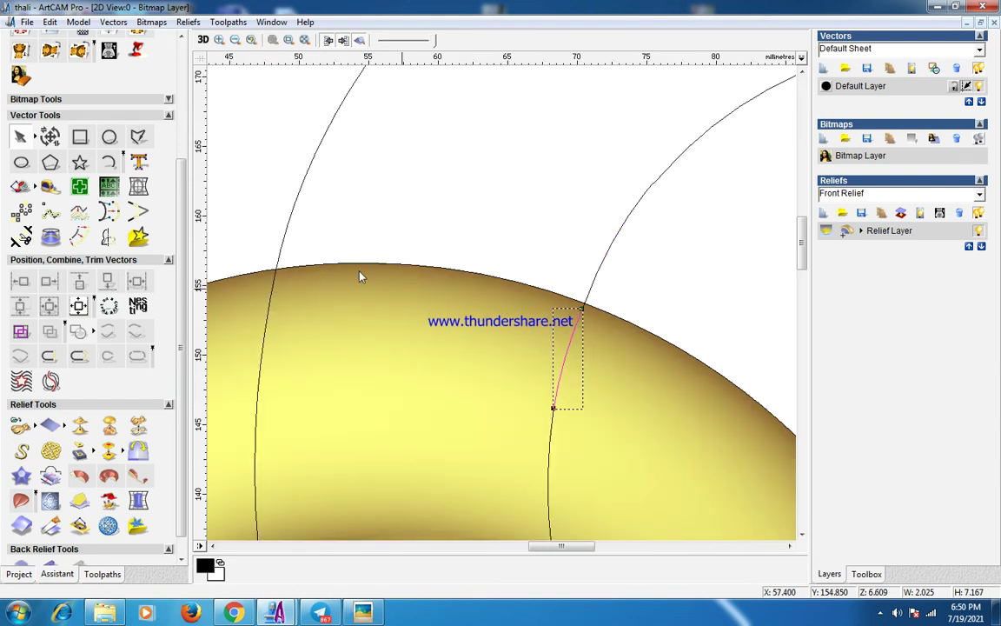
{"action": "left_click", "coordinate": [276, 282]}
{"action": "scroll", "coordinate": [273, 276], "scroll_direction": "down", "scroll_amount": 4}
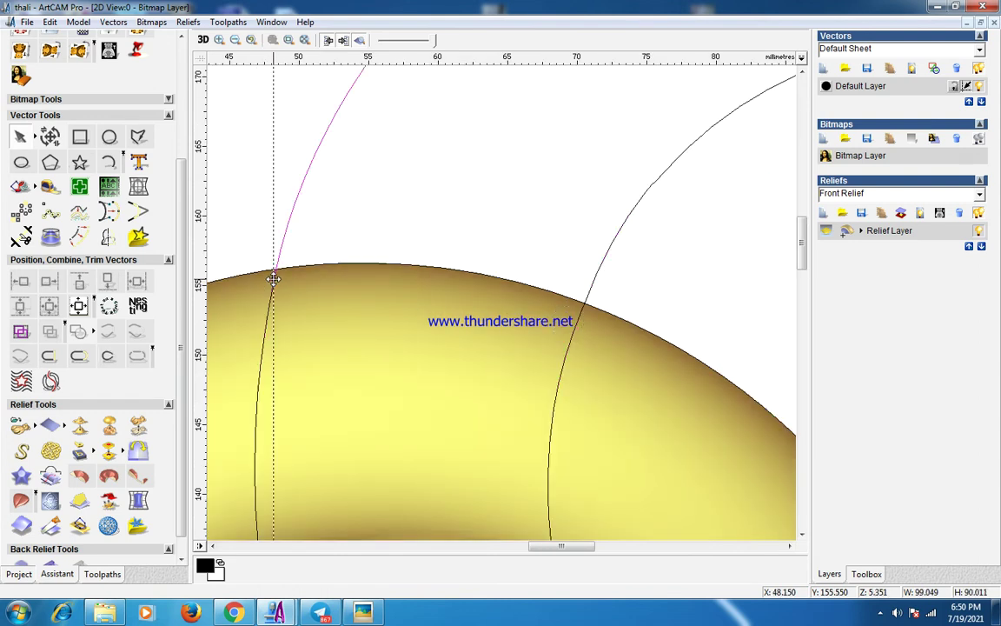
Set up a two-rail sweep along the top loop's outer and inner edges, with the second rail reversed and the arch inside the left loop as cross section
{"action": "left_click", "coordinate": [511, 283], "text": "shift"}
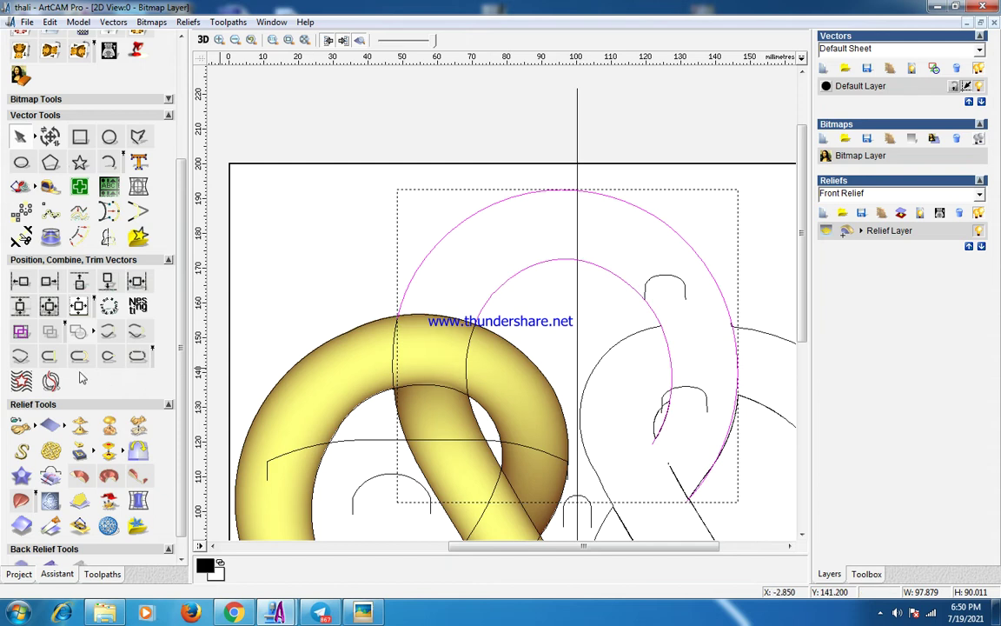
{"action": "left_click", "coordinate": [22, 450]}
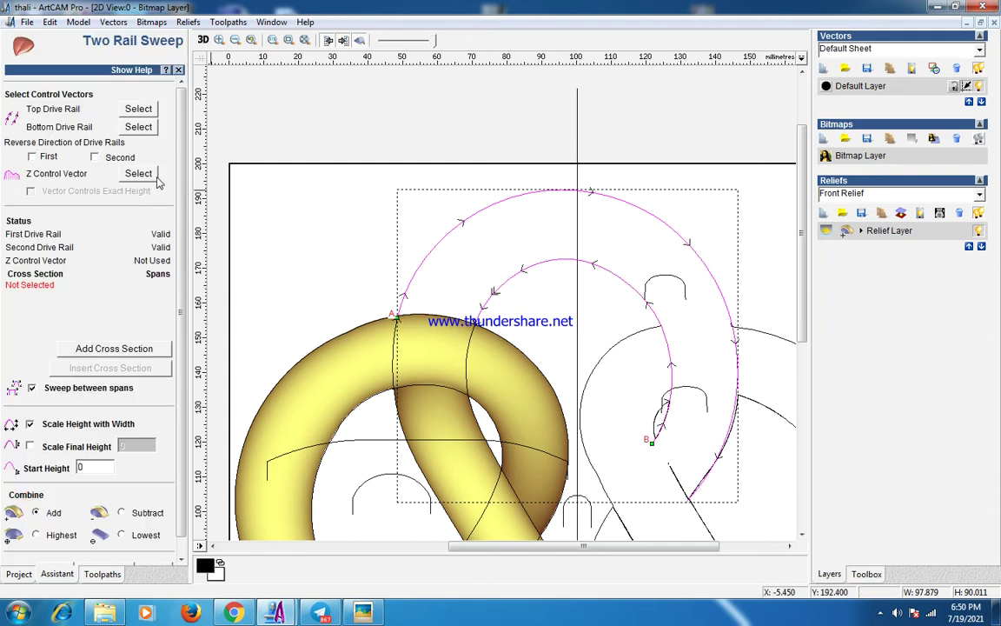
{"action": "left_click", "coordinate": [93, 156]}
{"action": "left_click", "coordinate": [354, 226]}
{"action": "scroll", "coordinate": [354, 227], "scroll_direction": "down", "scroll_amount": 1}
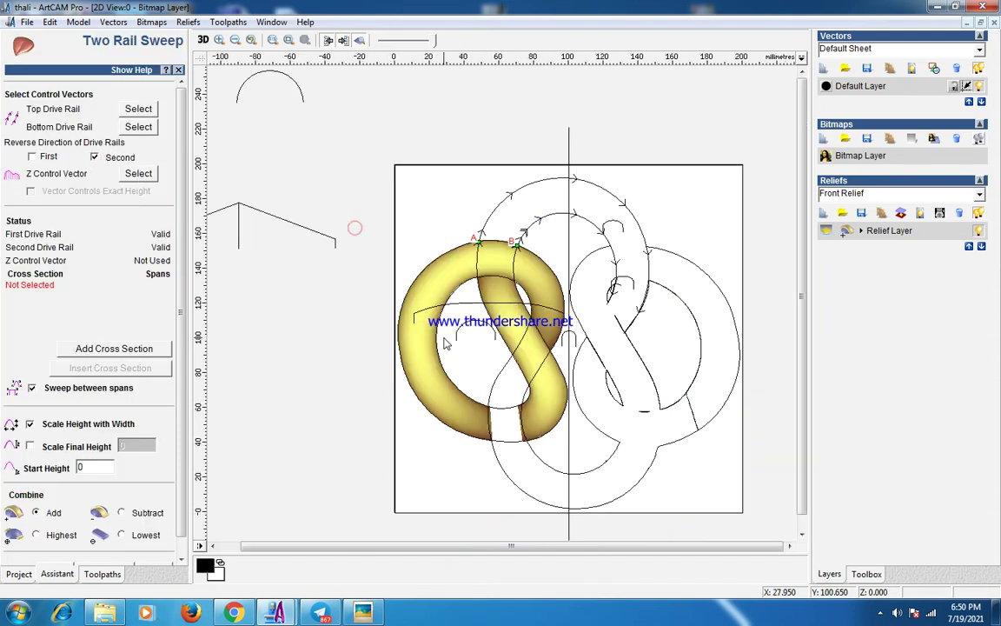
{"action": "left_click", "coordinate": [461, 327]}
{"action": "left_click", "coordinate": [165, 347]}
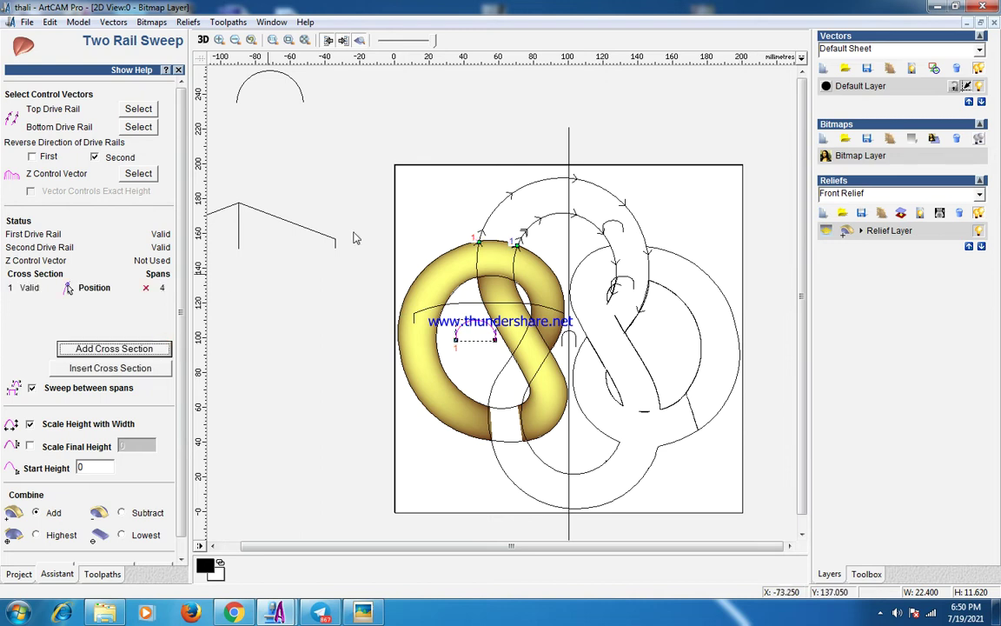
Use the wide shallow arc as Z control, turn off width-based height scaling, scale the final height to 10, and calculate the sweep combined as Highest
{"action": "left_click", "coordinate": [127, 173]}
{"action": "left_click", "coordinate": [29, 423]}
{"action": "left_click", "coordinate": [30, 446]}
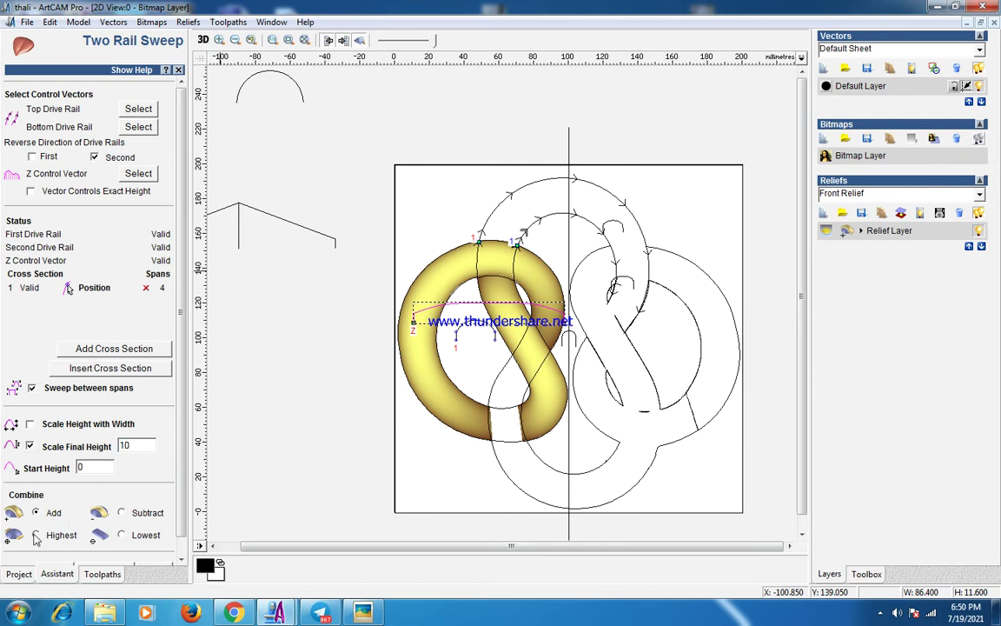
{"action": "scroll", "coordinate": [163, 502], "scroll_direction": "down", "scroll_amount": 1}
{"action": "left_click", "coordinate": [106, 552]}
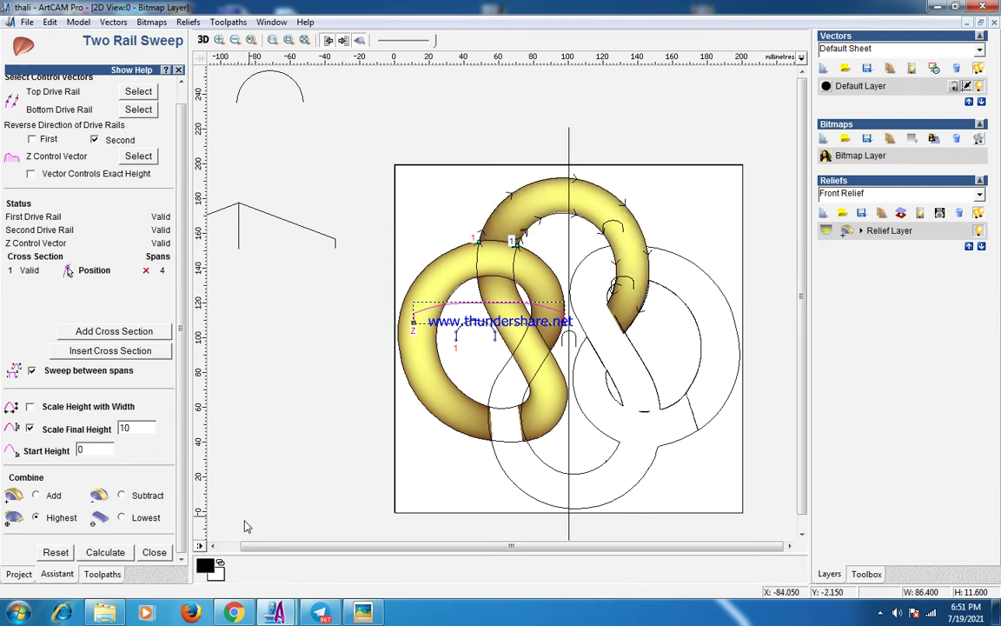
{"action": "left_click", "coordinate": [162, 553]}
{"action": "left_click", "coordinate": [343, 357]}
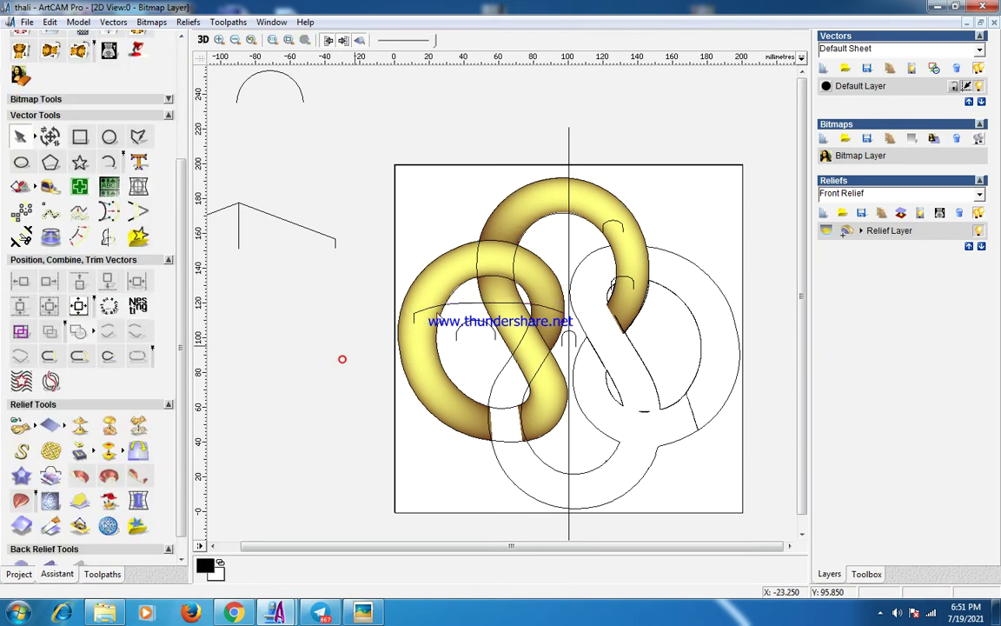
Check the overlaps in the reference photo, and cut the right loop's outer curve at the diagonal band's left edge, about X 110.5, Y 101
{"action": "scroll", "coordinate": [527, 291], "scroll_direction": "down", "scroll_amount": 2}
{"action": "scroll", "coordinate": [559, 281], "scroll_direction": "up", "scroll_amount": 2}
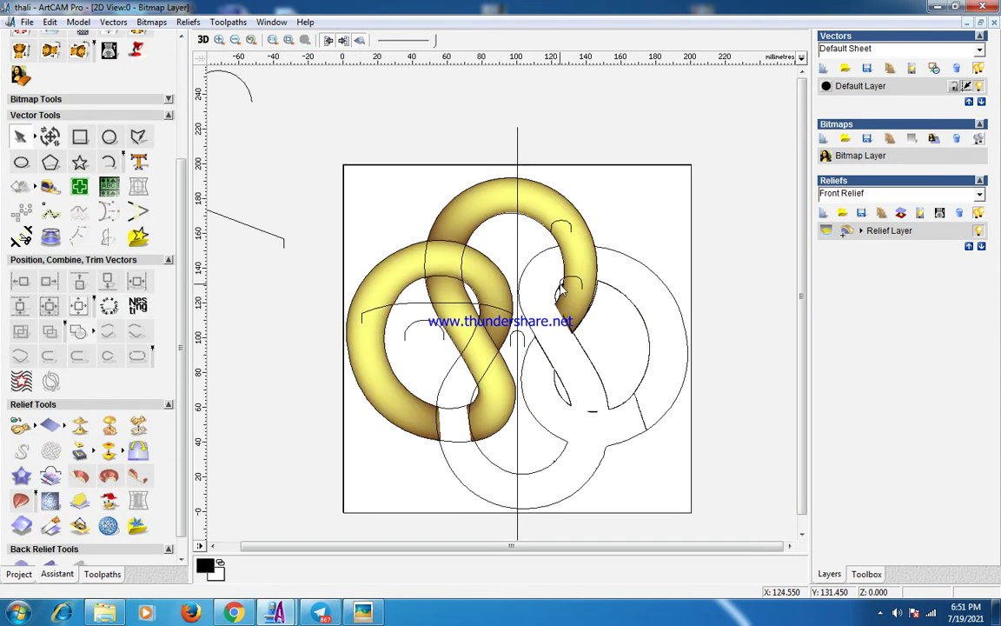
{"action": "left_click", "coordinate": [362, 614]}
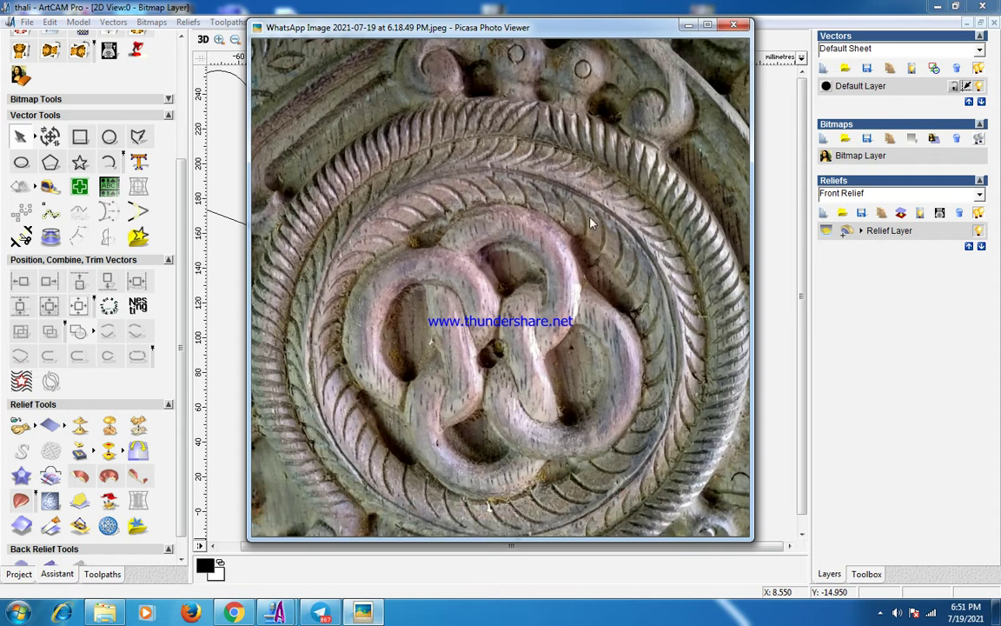
{"action": "left_click", "coordinate": [749, 7]}
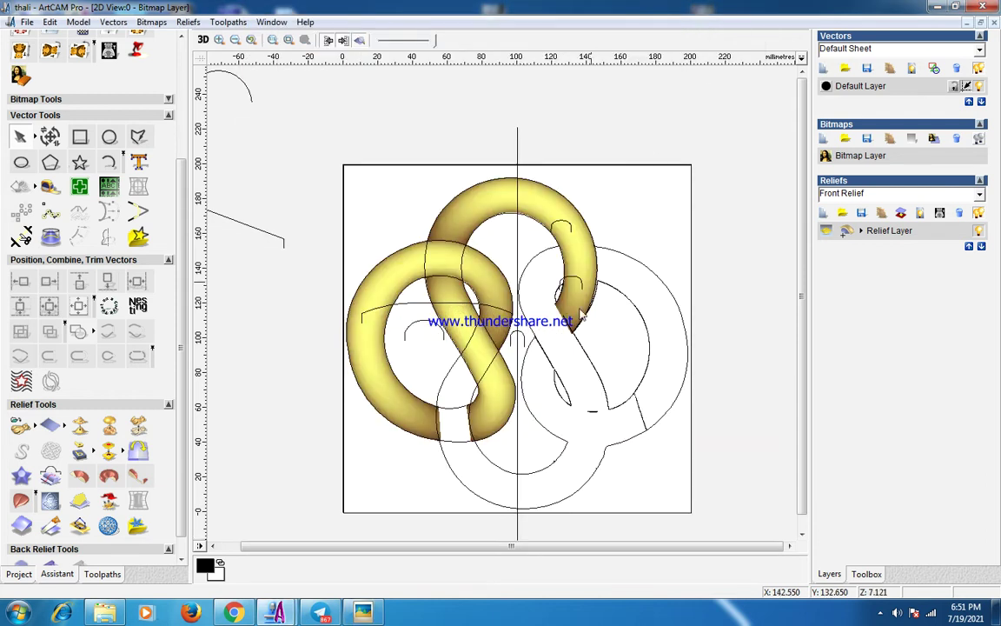
{"action": "scroll", "coordinate": [573, 341], "scroll_direction": "up", "scroll_amount": 2}
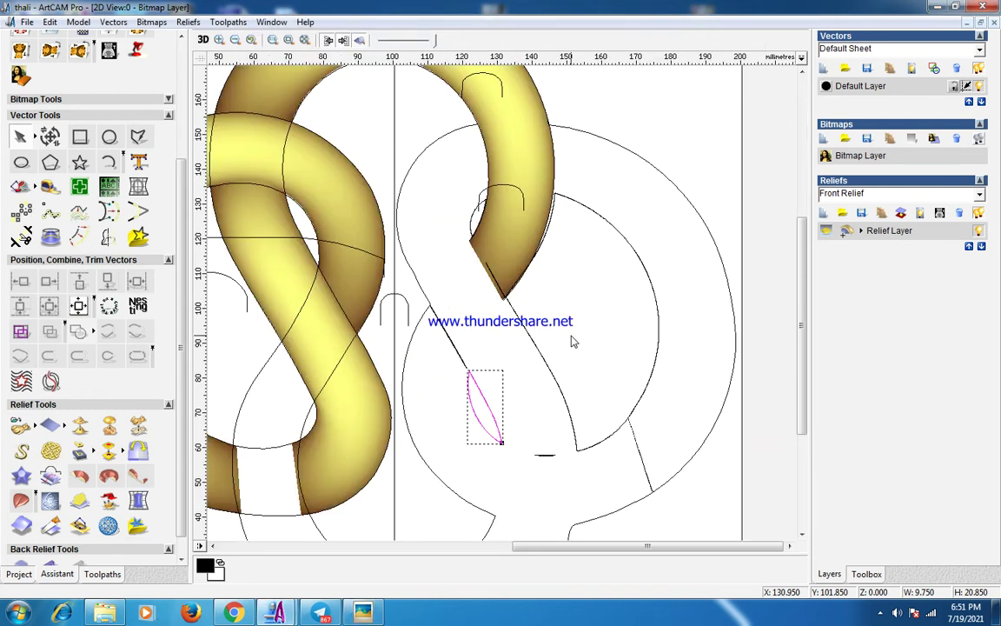
{"action": "left_click", "coordinate": [425, 297]}
{"action": "scroll", "coordinate": [423, 314], "scroll_direction": "up", "scroll_amount": 1}
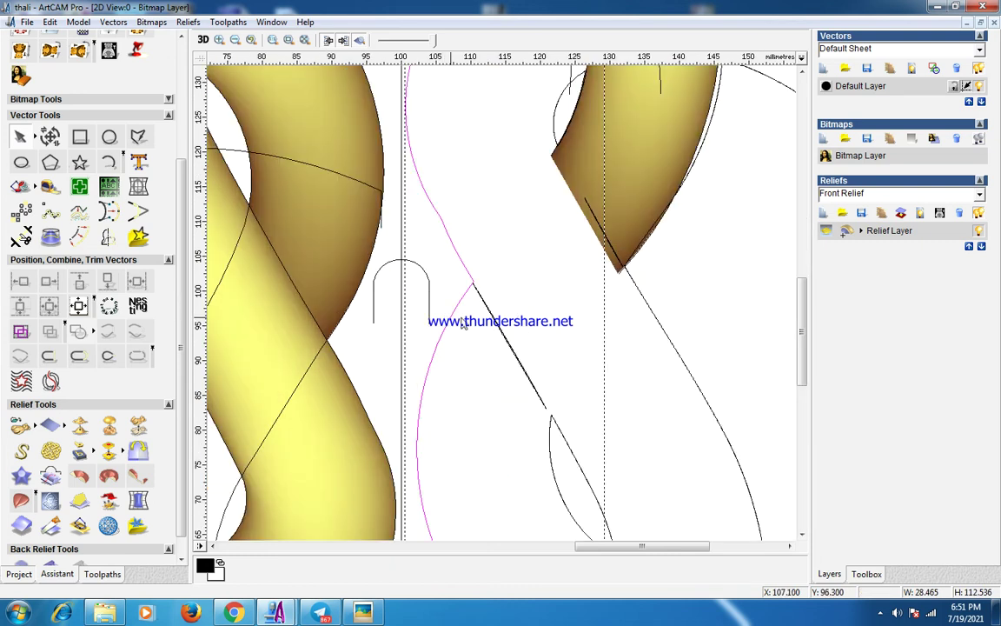
{"action": "middle_click_drag", "start_coordinate": [459, 316], "coordinate": [483, 306]}
{"action": "scroll", "coordinate": [519, 240], "scroll_direction": "up", "scroll_amount": 1}
{"action": "scroll", "coordinate": [530, 374], "scroll_direction": "down", "scroll_amount": 2}
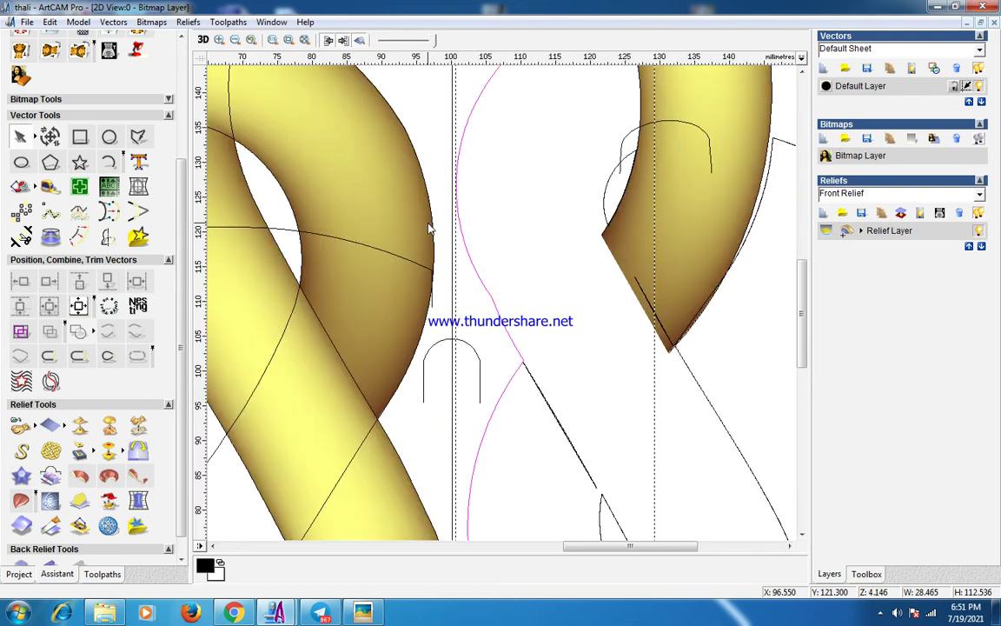
{"action": "left_click", "coordinate": [523, 359]}
{"action": "scroll", "coordinate": [608, 334], "scroll_direction": "down", "scroll_amount": 2}
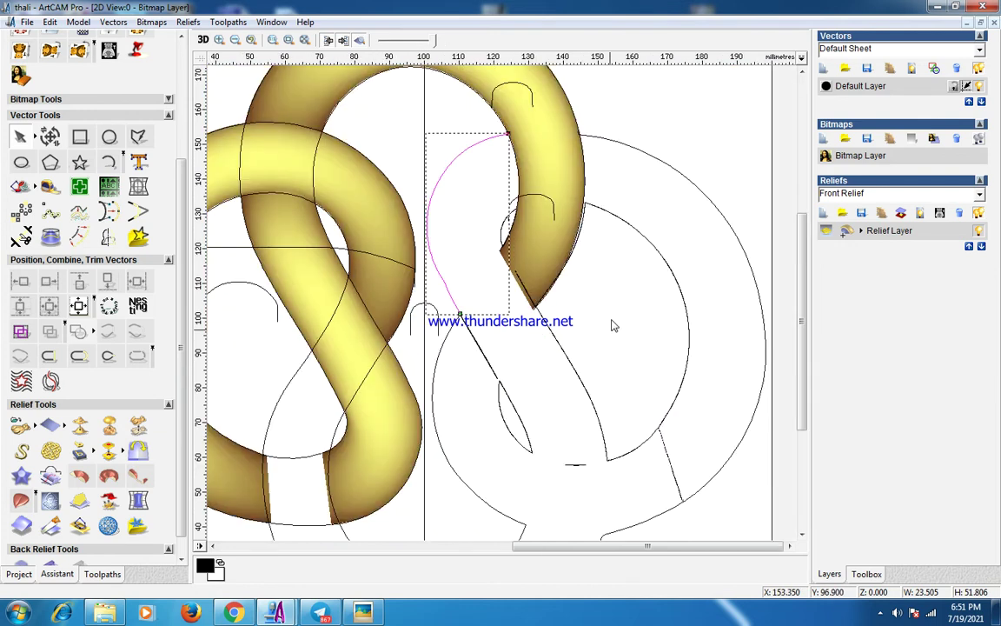
Draw a three-point arc around the small leaf shape from about X 126.55, Y 132.3 to X 123.9, Y 117.3, with a radius of about 9 mm
{"action": "scroll", "coordinate": [512, 270], "scroll_direction": "up", "scroll_amount": 4}
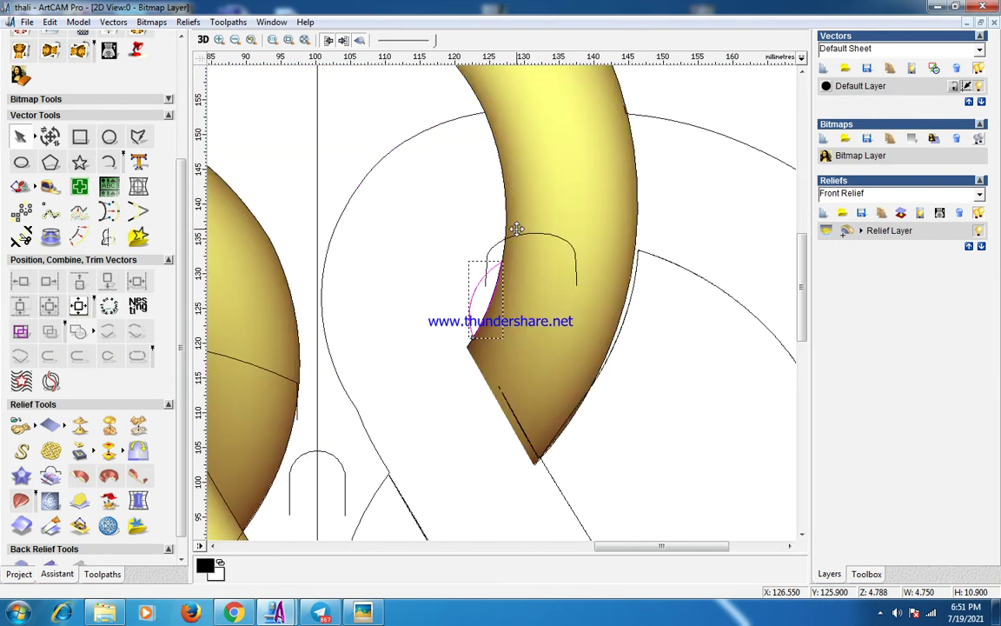
{"action": "left_click", "coordinate": [109, 162]}
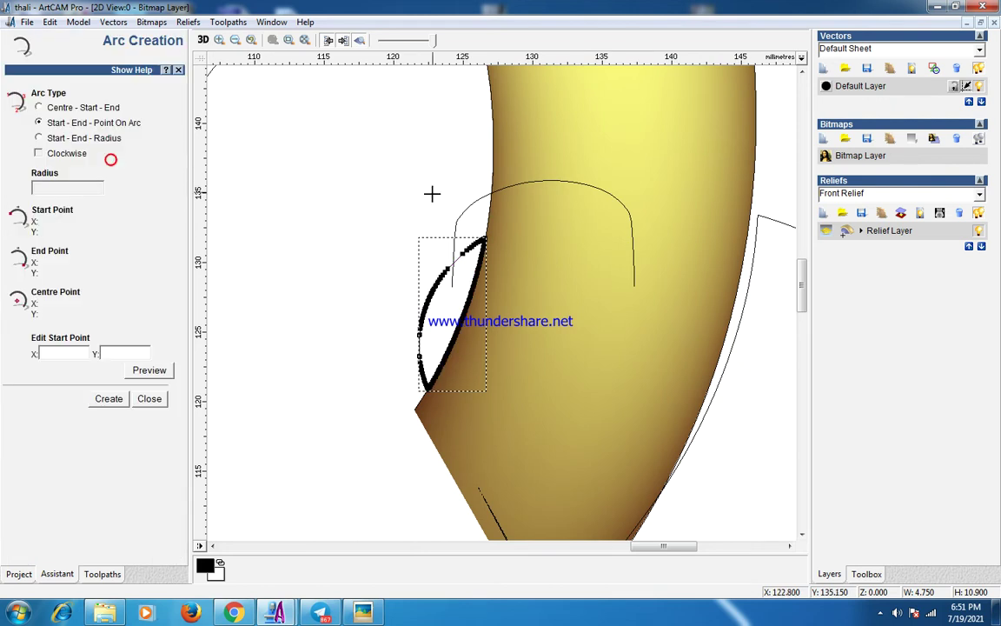
{"action": "left_click", "coordinate": [484, 231]}
{"action": "scroll", "coordinate": [438, 411], "scroll_direction": "down", "scroll_amount": 1}
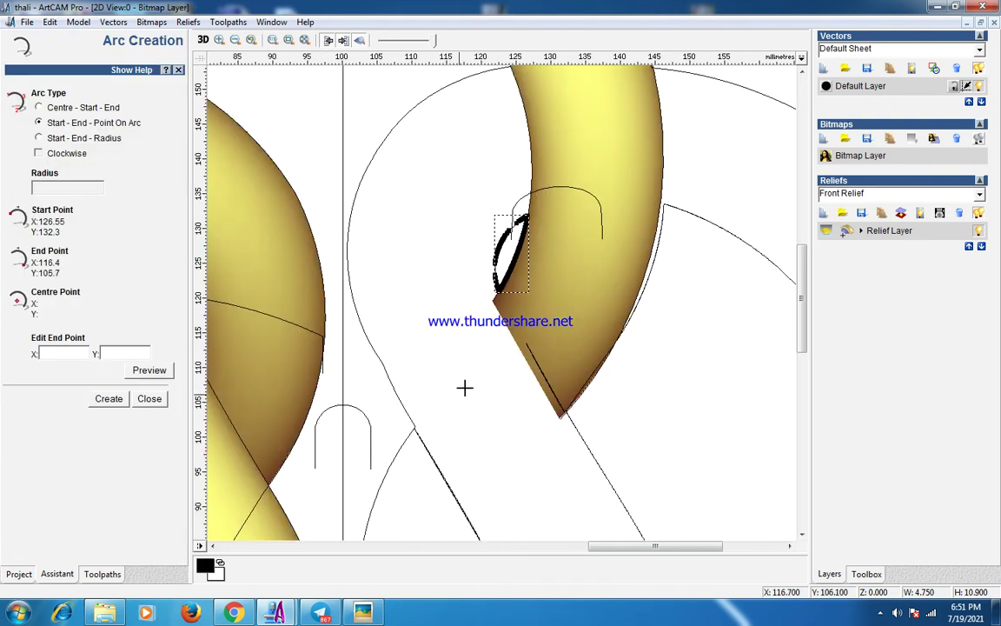
{"action": "left_click", "coordinate": [507, 316]}
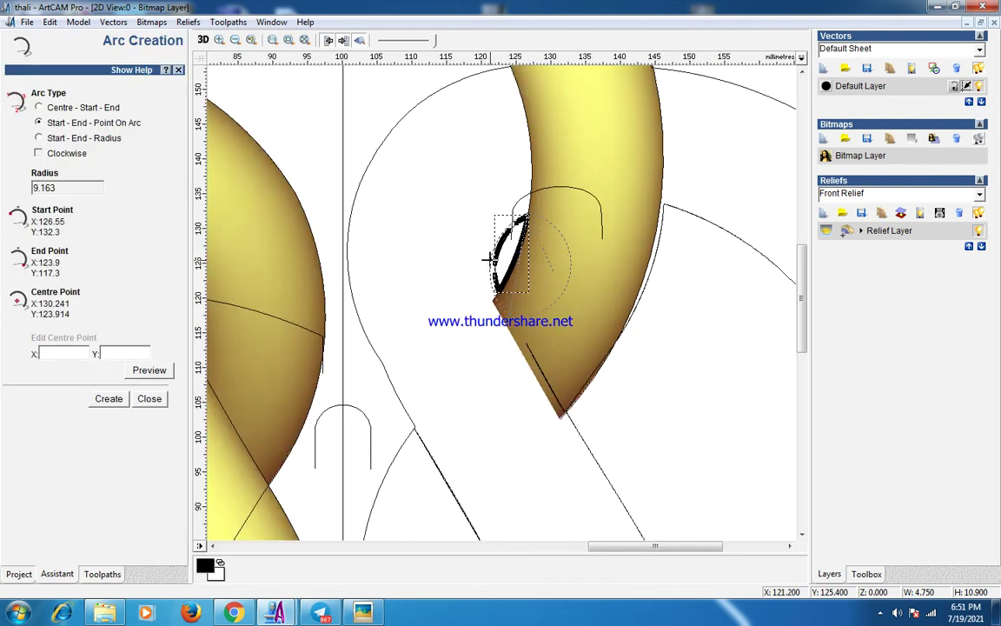
{"action": "left_click", "coordinate": [490, 259]}
Continue the diagonal band's right edge with a nearly straight arc to about X 142, Y 87, and a 61 mm radius arc to X 152.9, Y 56.4
{"action": "left_click", "coordinate": [508, 313]}
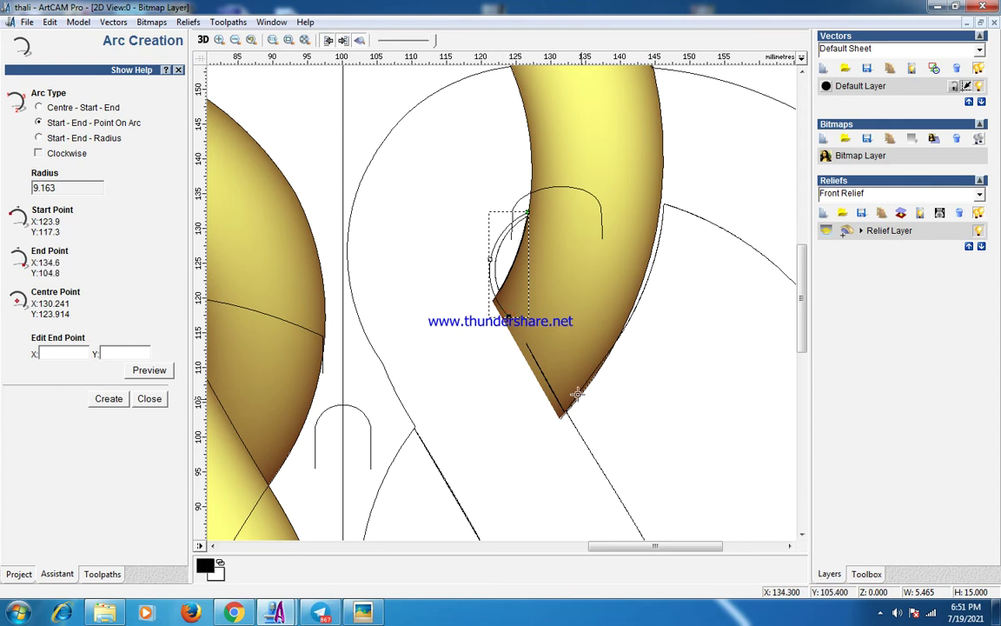
{"action": "scroll", "coordinate": [548, 380], "scroll_direction": "down", "scroll_amount": 2}
{"action": "left_click", "coordinate": [532, 371]}
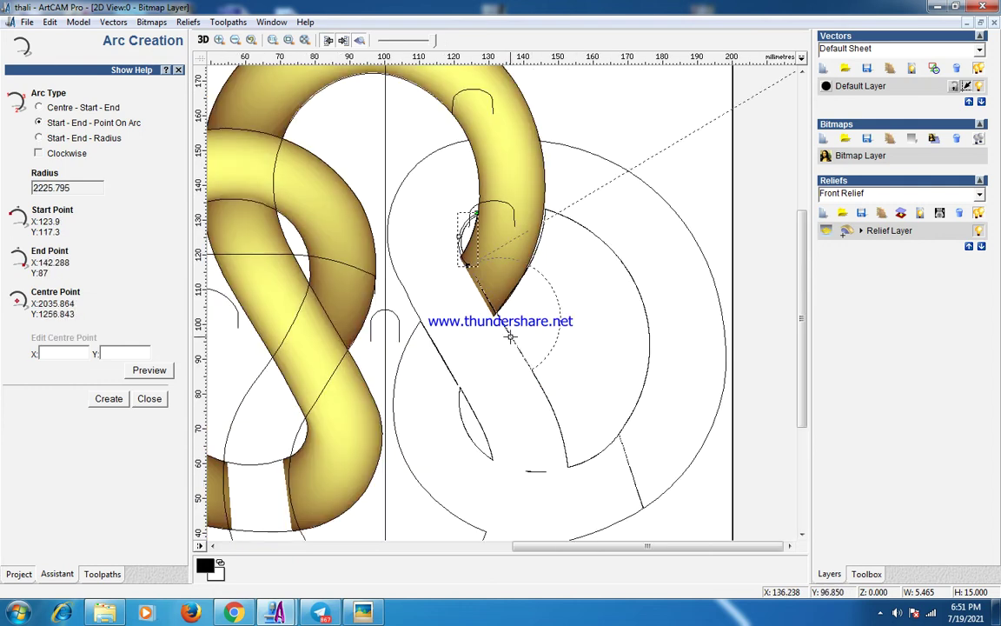
{"action": "left_click", "coordinate": [532, 371]}
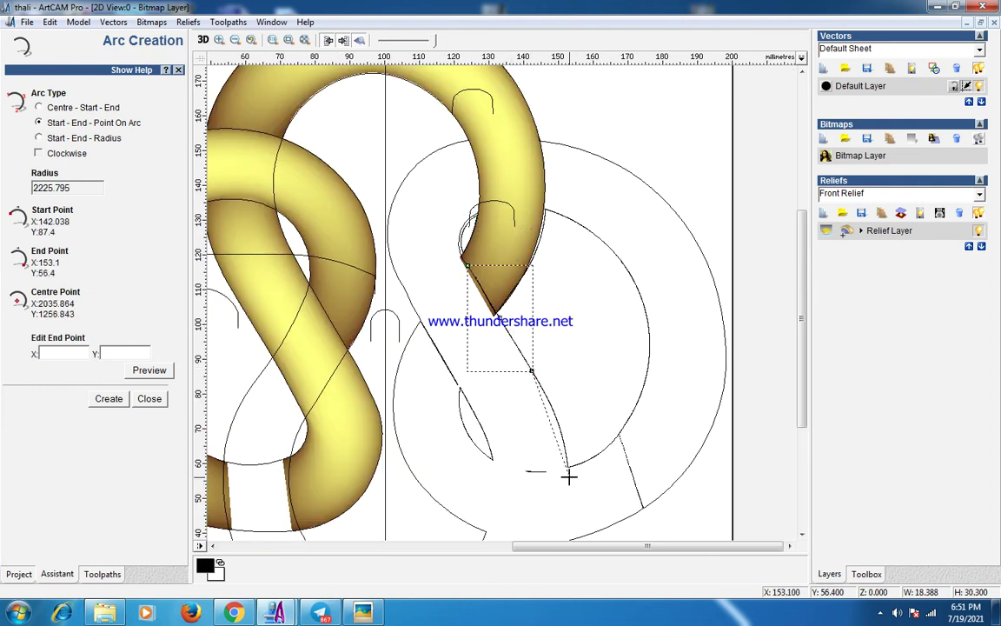
{"action": "left_click", "coordinate": [569, 476]}
{"action": "left_click", "coordinate": [564, 441]}
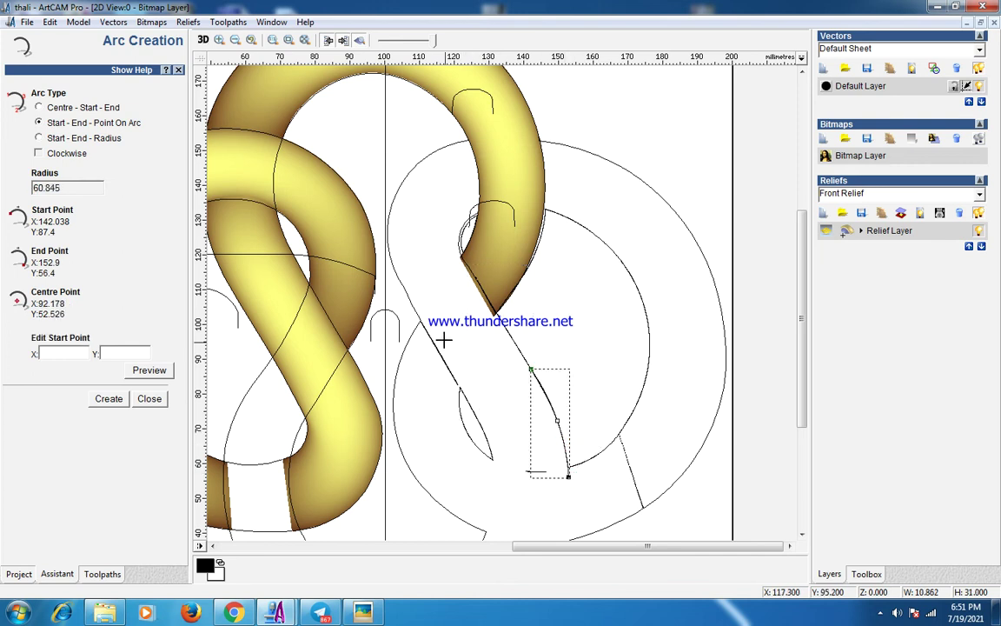
Trace the diagonal band's left edge with a nearly straight arc from X 110.45, Y 100.9 to X 125.4, Y 75.3, and a 60 mm radius arc to X 132.1, Y 57.4
{"action": "left_click", "coordinate": [419, 322]}
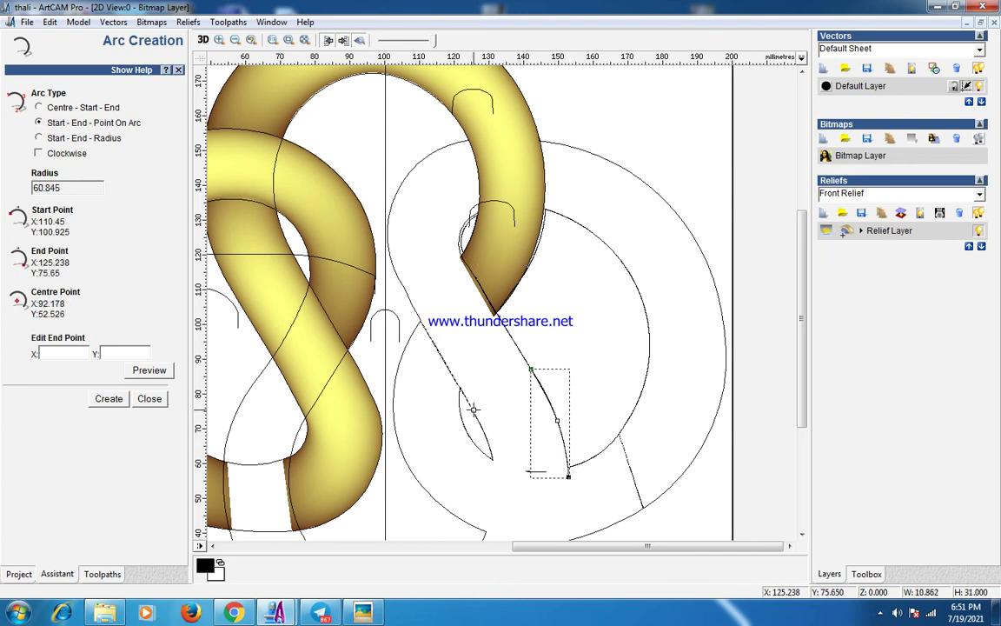
{"action": "left_click", "coordinate": [471, 408]}
{"action": "left_click", "coordinate": [458, 383]}
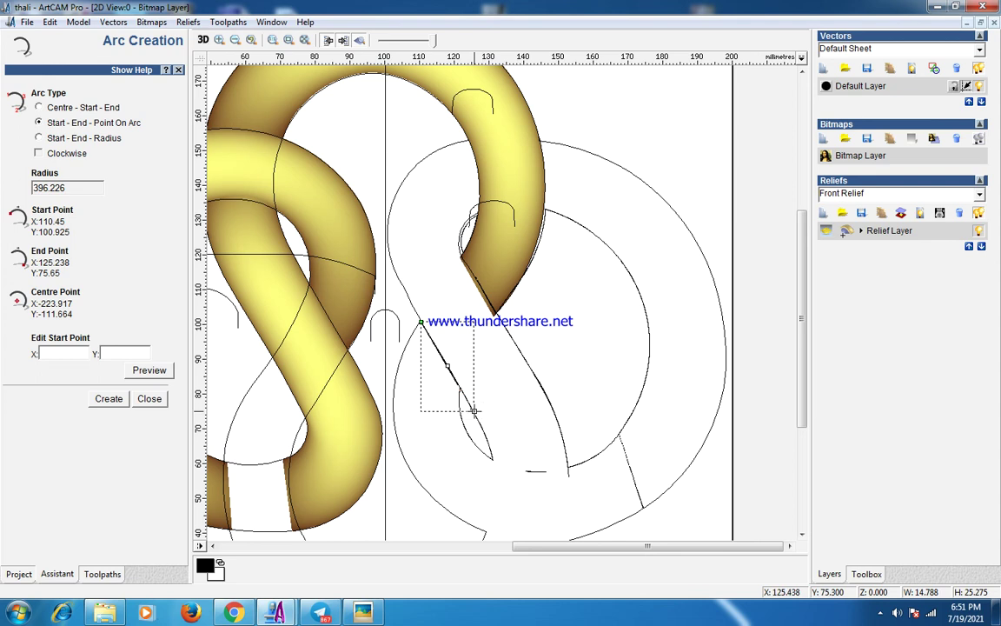
{"action": "left_click", "coordinate": [472, 409]}
{"action": "left_click", "coordinate": [496, 472]}
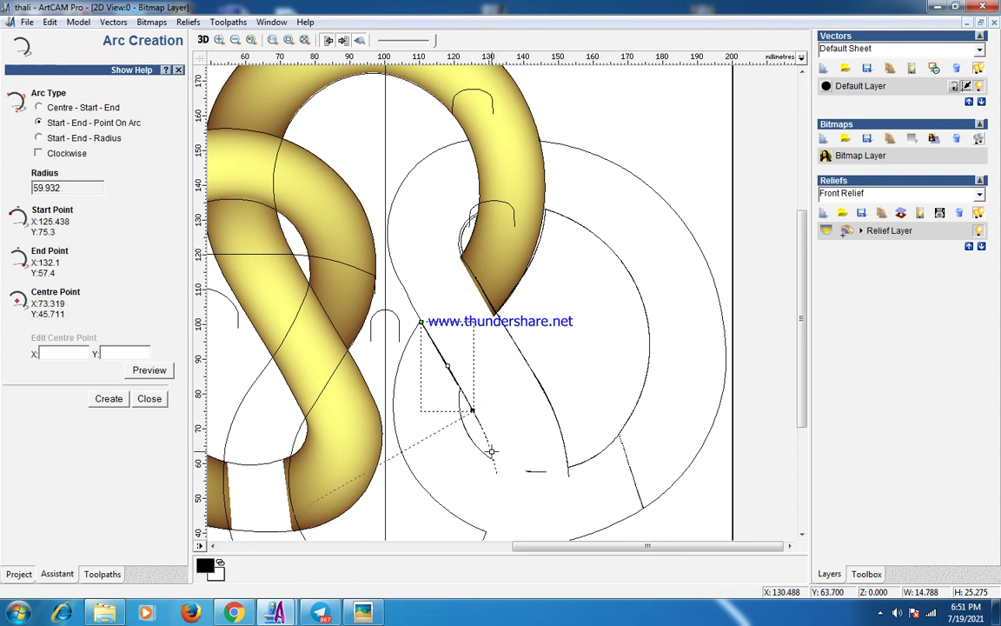
{"action": "left_click", "coordinate": [491, 451]}
{"action": "left_click", "coordinate": [149, 399]}
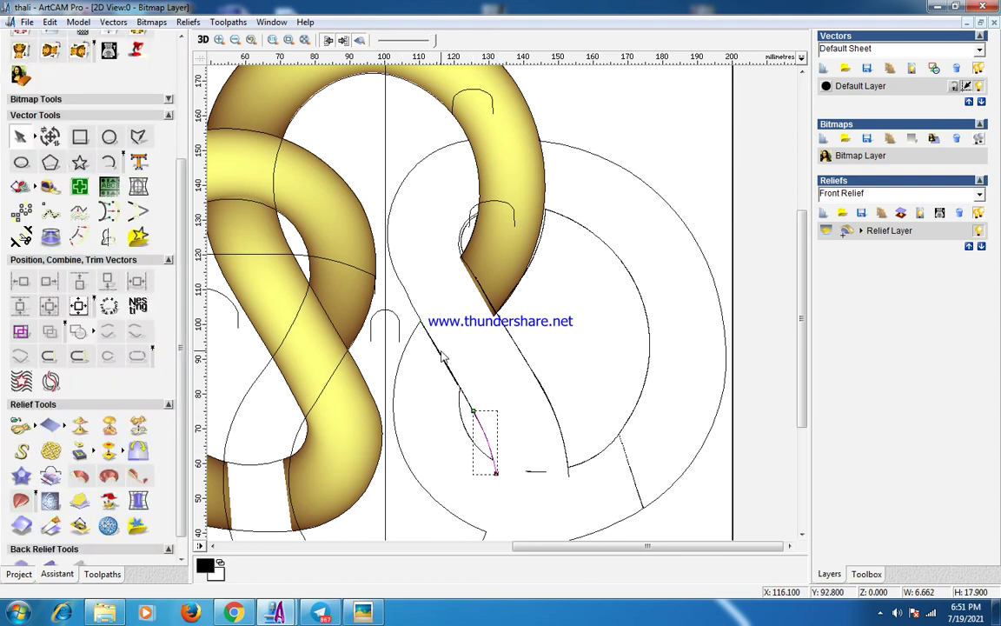
Join the diagonal band's left-edge arcs with the loop's outer curve, and the small leaf arc with the right-edge arcs, making two rails
{"action": "left_click", "coordinate": [439, 352], "text": "shift"}
{"action": "left_click", "coordinate": [408, 300], "text": "shift"}
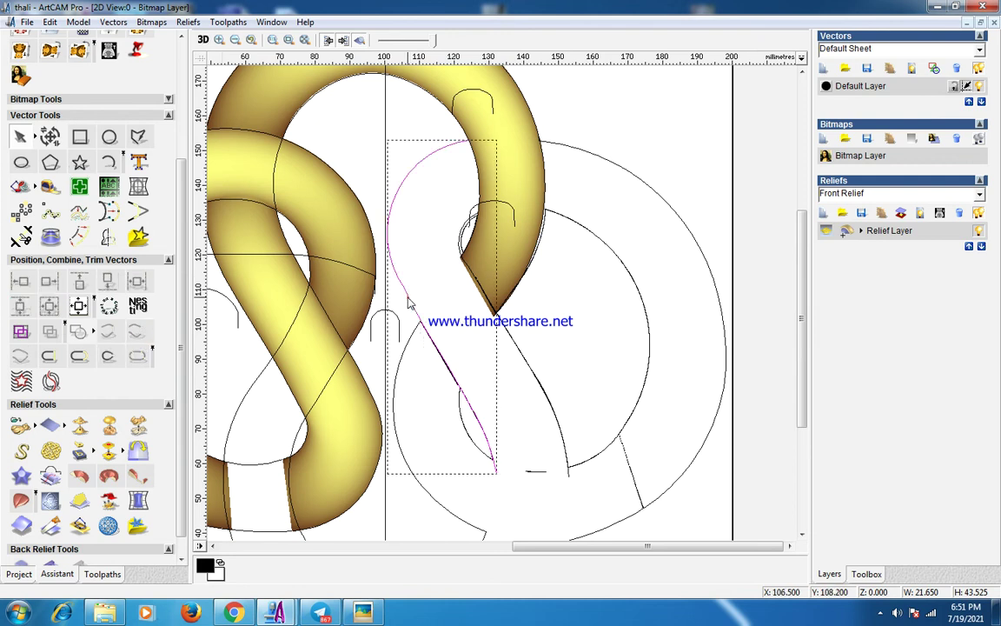
{"action": "left_click", "coordinate": [137, 333]}
{"action": "left_click", "coordinate": [465, 235]}
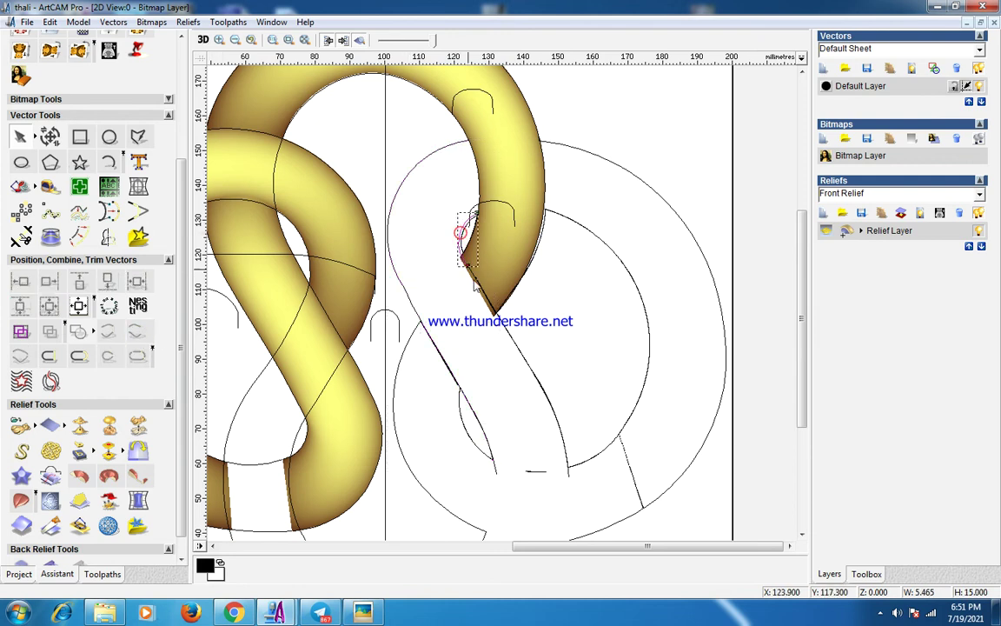
{"action": "left_click", "coordinate": [142, 331]}
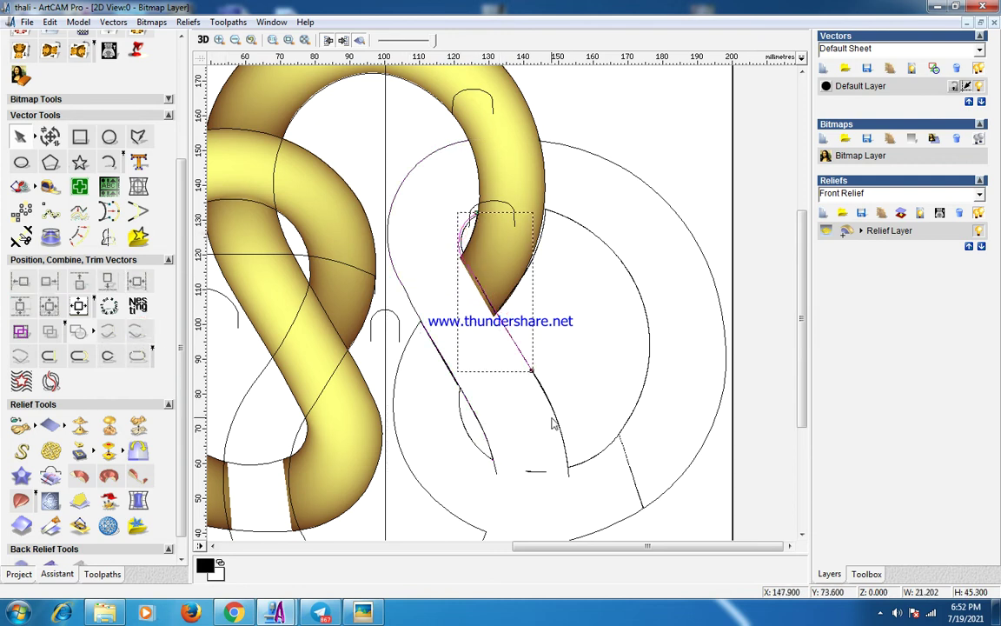
{"action": "left_click", "coordinate": [557, 437], "text": "shift"}
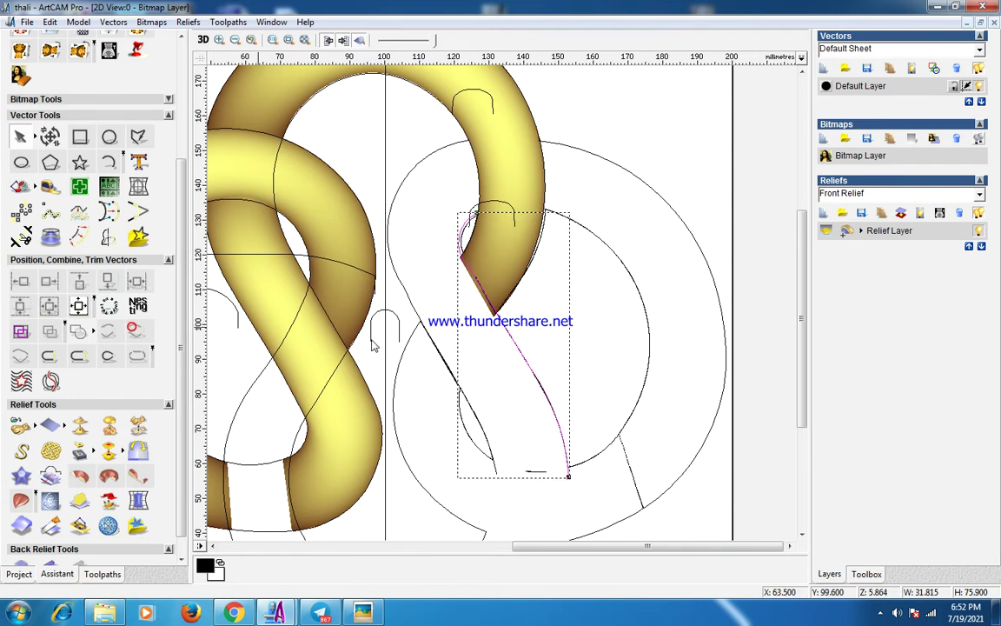
Cut the leaf-side rail at about X 121.8, Y 127.3 and X 125, Y 115.5, and rejoin its outer pieces with a smooth curve
{"action": "scroll", "coordinate": [465, 335], "scroll_direction": "up", "scroll_amount": 2}
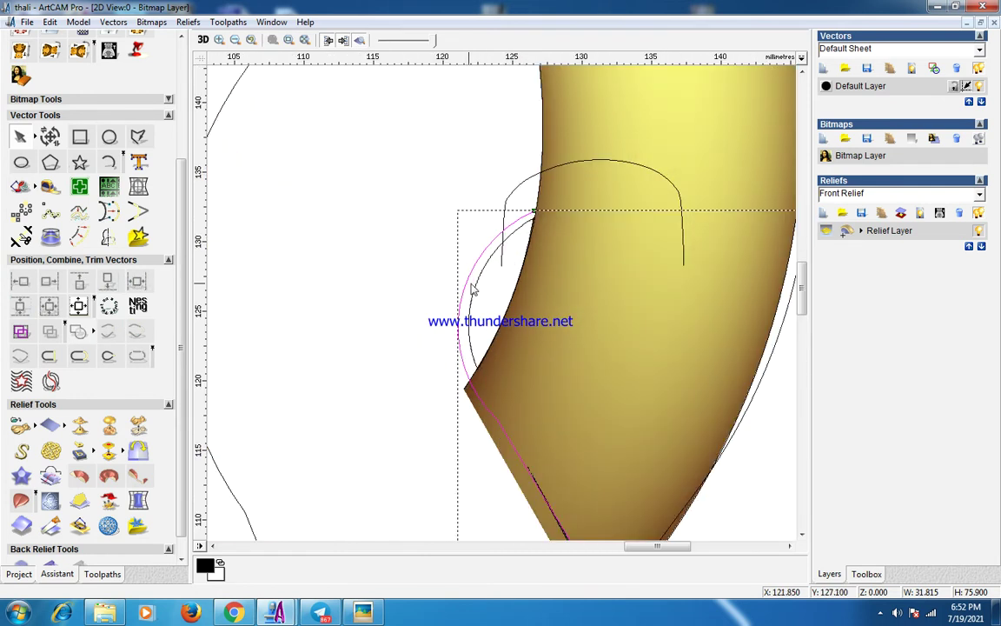
{"action": "key", "text": "c"}
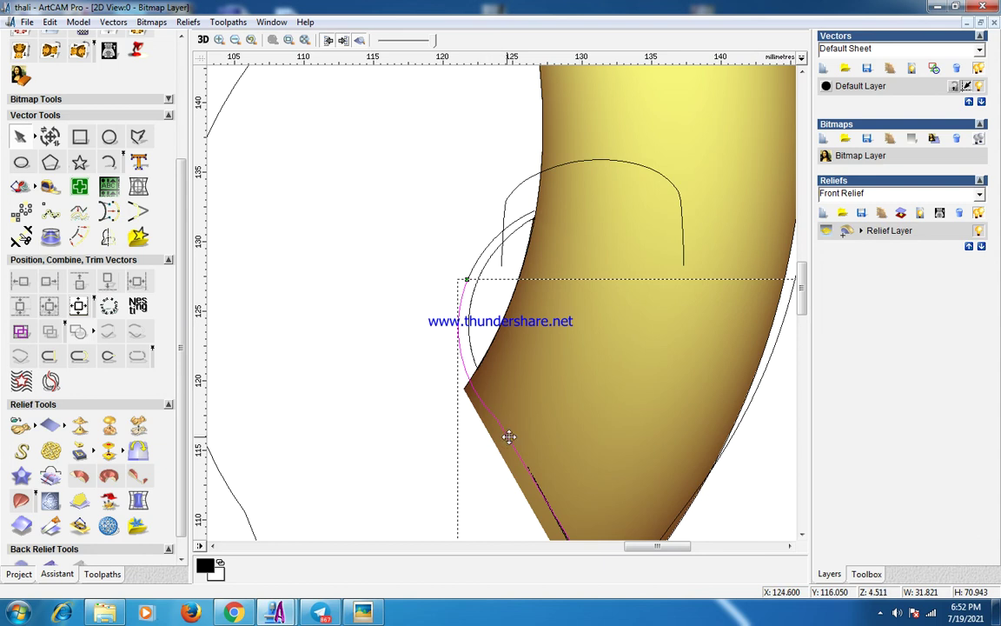
{"action": "key", "text": "c"}
{"action": "left_click", "coordinate": [489, 247], "text": "shift"}
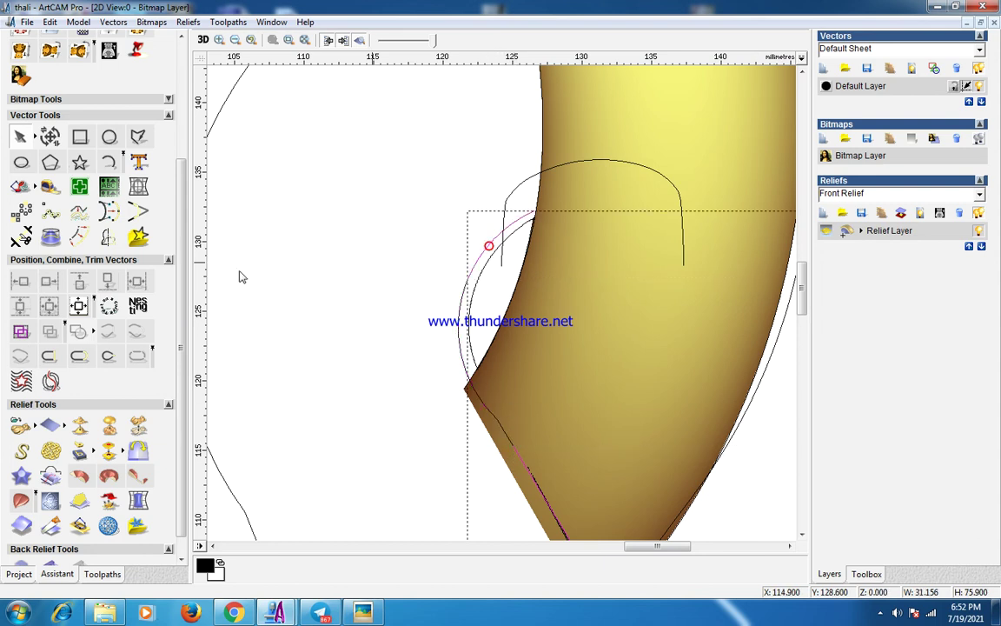
{"action": "left_click", "coordinate": [142, 336]}
Delete the leftover arc pieces around the small leaf shape beside the top loop's end
{"action": "left_click", "coordinate": [340, 298]}
{"action": "left_click_drag", "start_coordinate": [347, 196], "coordinate": [542, 495]}
{"action": "key", "text": "Delete"}
{"action": "scroll", "coordinate": [434, 349], "scroll_direction": "down", "scroll_amount": 2}
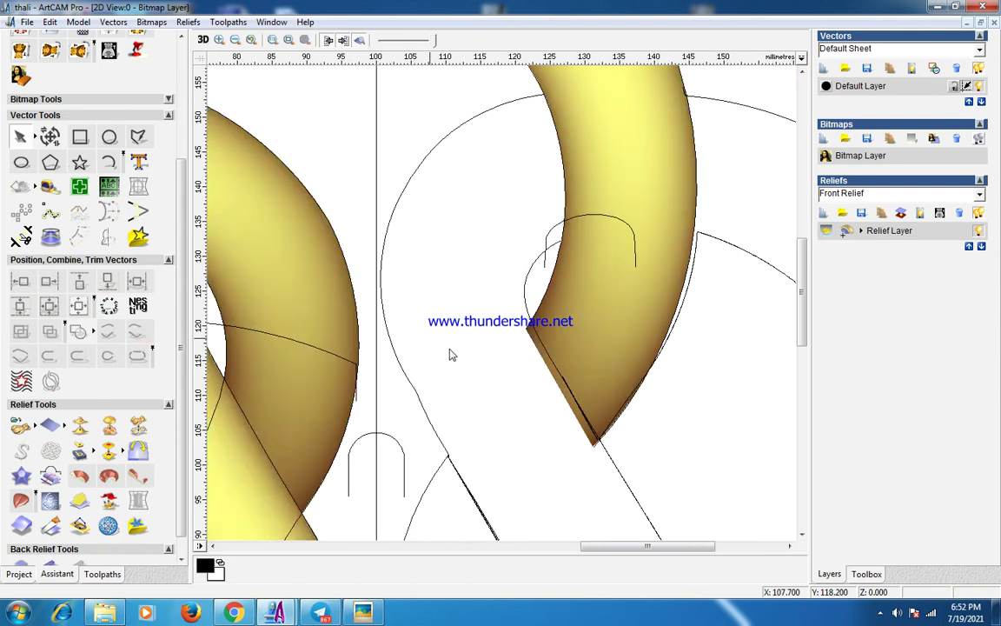
Delete the duplicate segments along the diagonal band's edges and the short stray line near its lower end
{"action": "scroll", "coordinate": [492, 345], "scroll_direction": "up", "scroll_amount": 1}
{"action": "left_click_drag", "start_coordinate": [561, 207], "coordinate": [684, 367]}
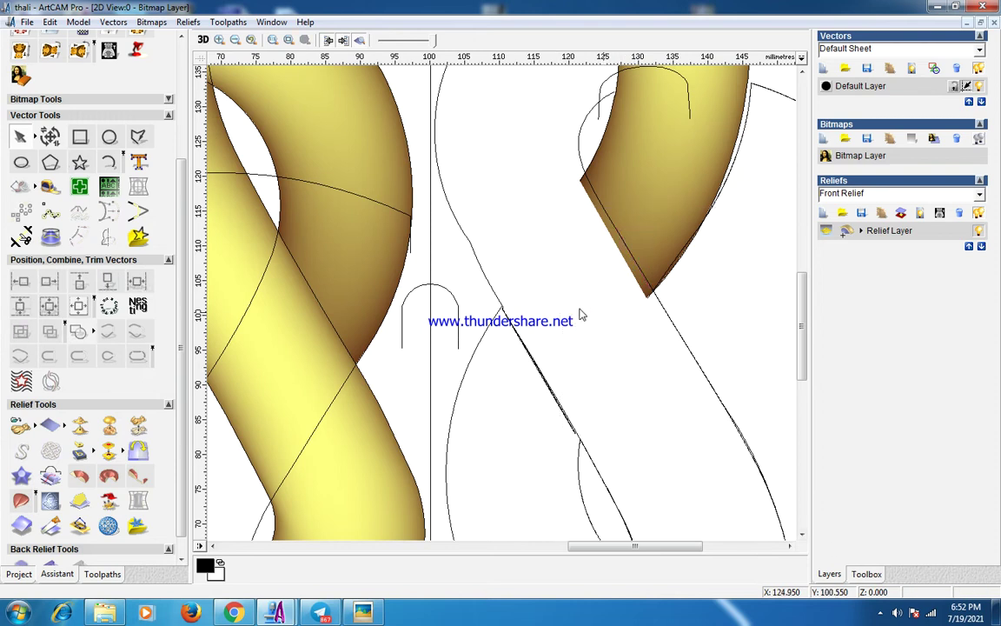
{"action": "scroll", "coordinate": [483, 291], "scroll_direction": "down", "scroll_amount": 3}
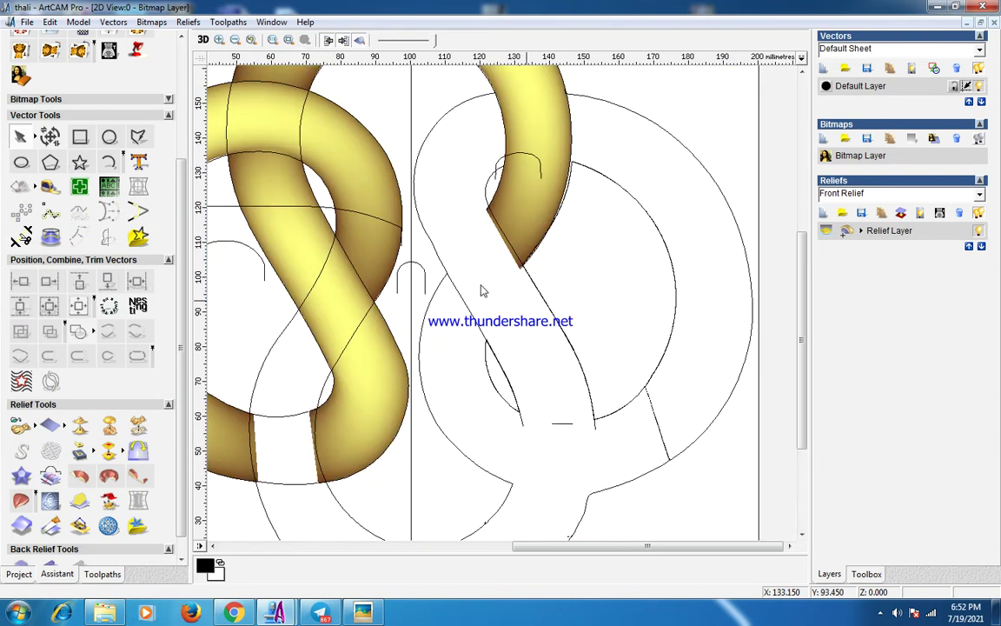
{"action": "left_click", "coordinate": [543, 305]}
{"action": "left_click_drag", "start_coordinate": [492, 251], "coordinate": [608, 432]}
{"action": "key", "text": "Delete"}
Try to shorten the diagonal band's right edge, moving its lower end to about X 152.8, Y 58 and cutting it near X 142, Y 87
{"action": "left_click", "coordinate": [536, 297]}
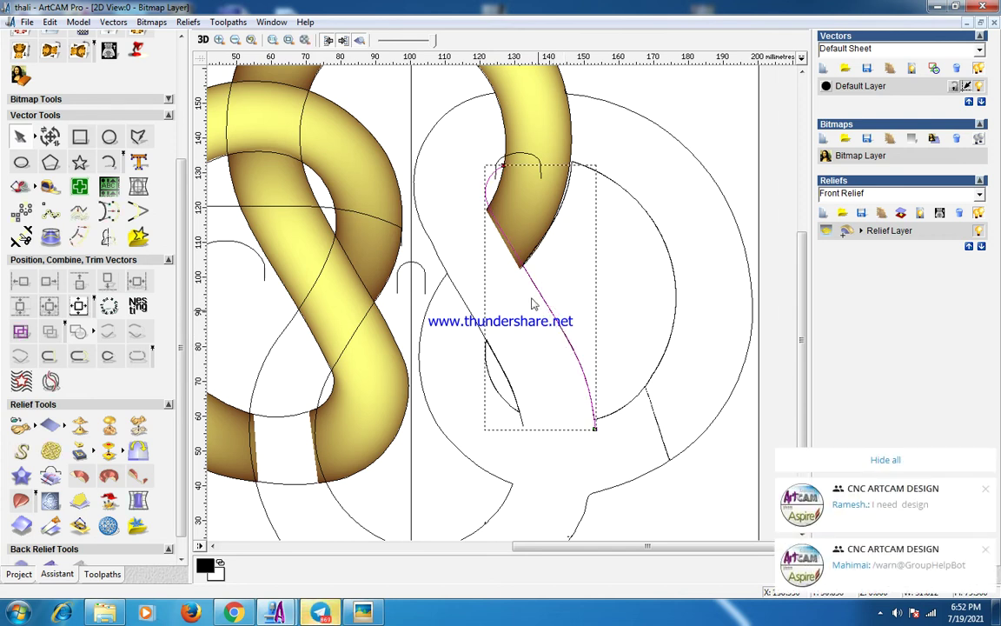
{"action": "left_click", "coordinate": [633, 403]}
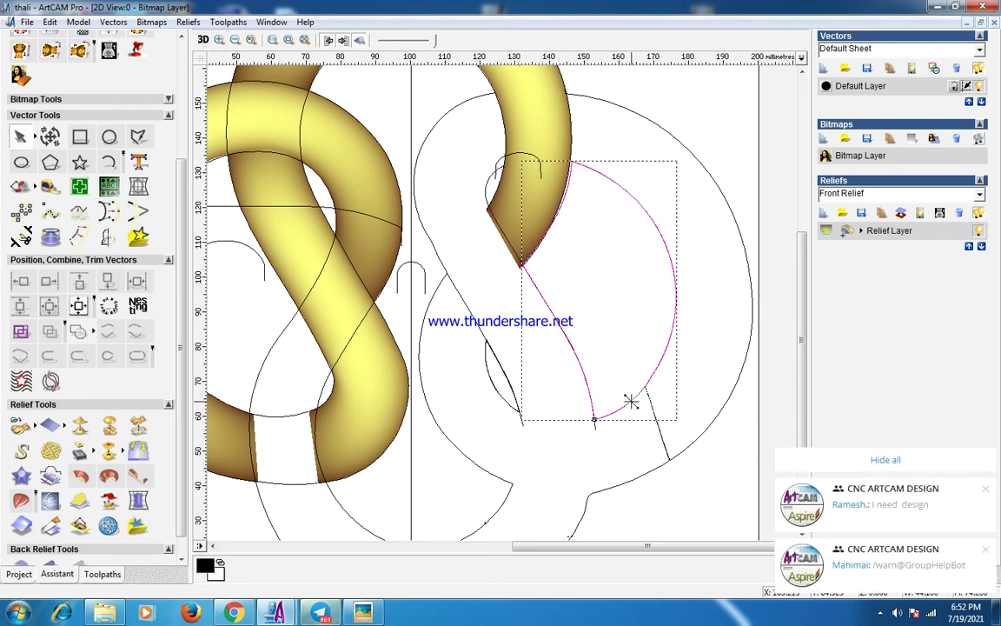
{"action": "left_click", "coordinate": [611, 337]}
{"action": "left_click", "coordinate": [559, 325]}
{"action": "scroll", "coordinate": [559, 325], "scroll_direction": "up", "scroll_amount": 1}
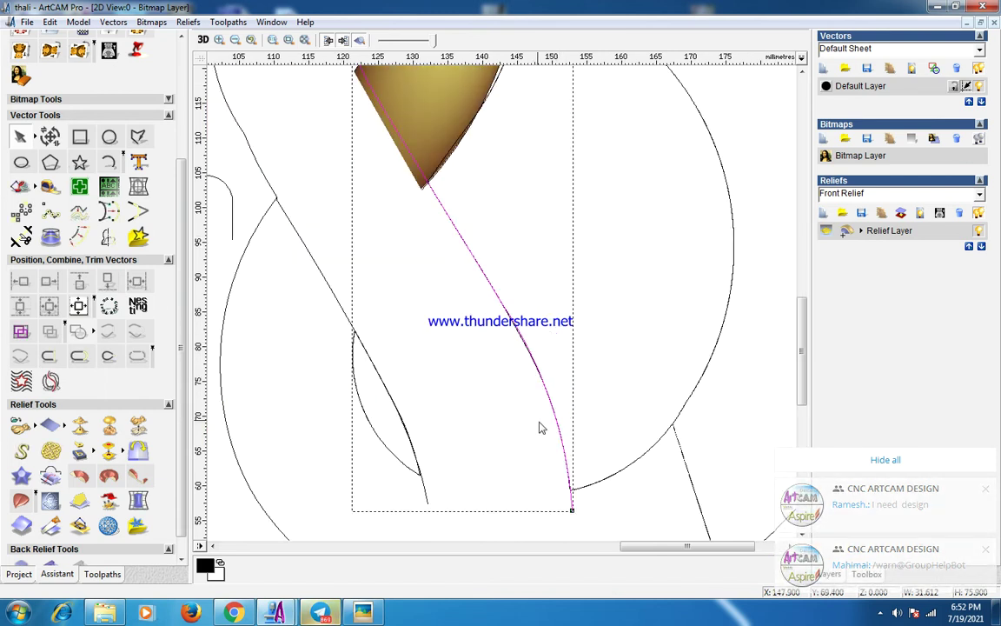
{"action": "left_click_drag", "start_coordinate": [571, 508], "coordinate": [572, 500]}
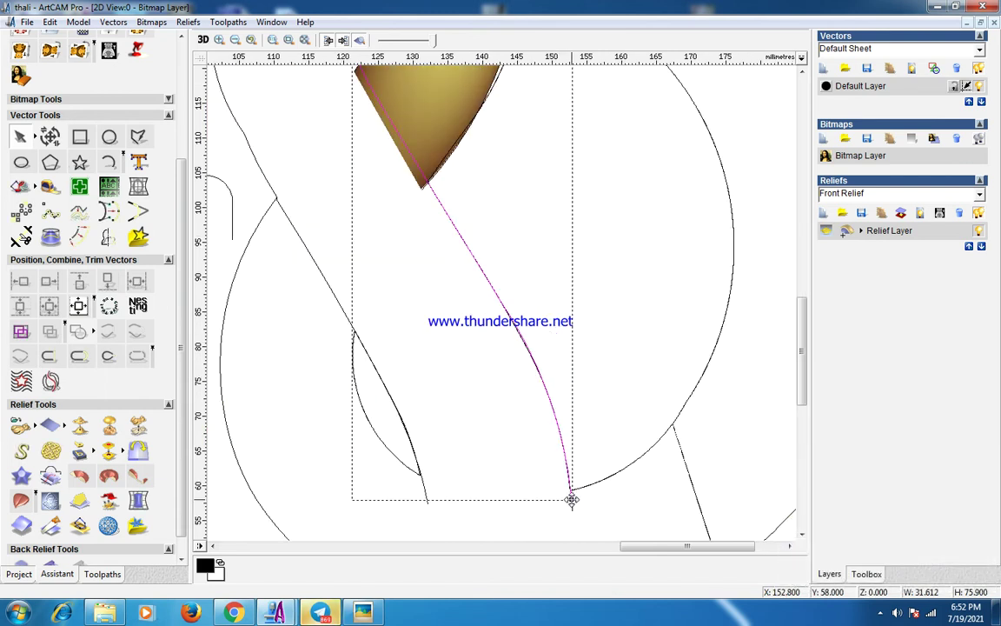
{"action": "key", "text": "c"}
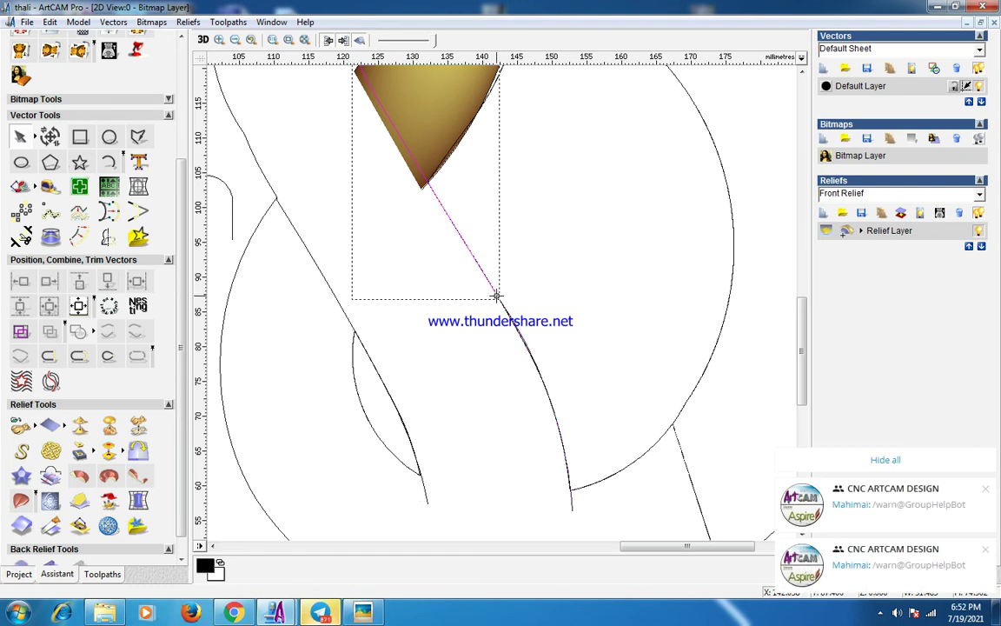
{"action": "left_click", "coordinate": [572, 510]}
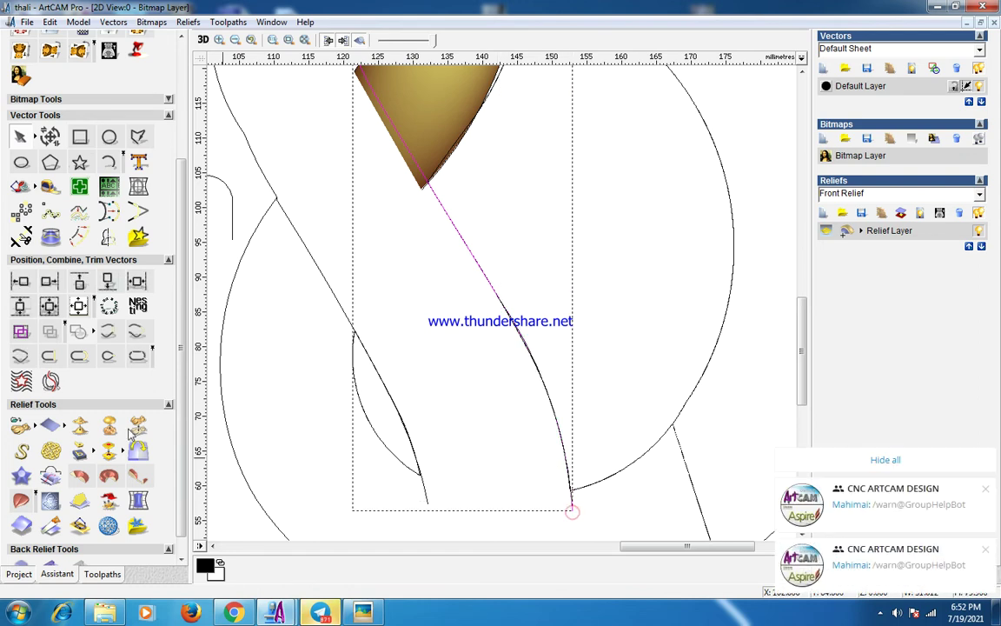
{"action": "left_click", "coordinate": [502, 382]}
{"action": "left_click_drag", "start_coordinate": [429, 213], "coordinate": [598, 518]}
{"action": "left_click", "coordinate": [441, 341]}
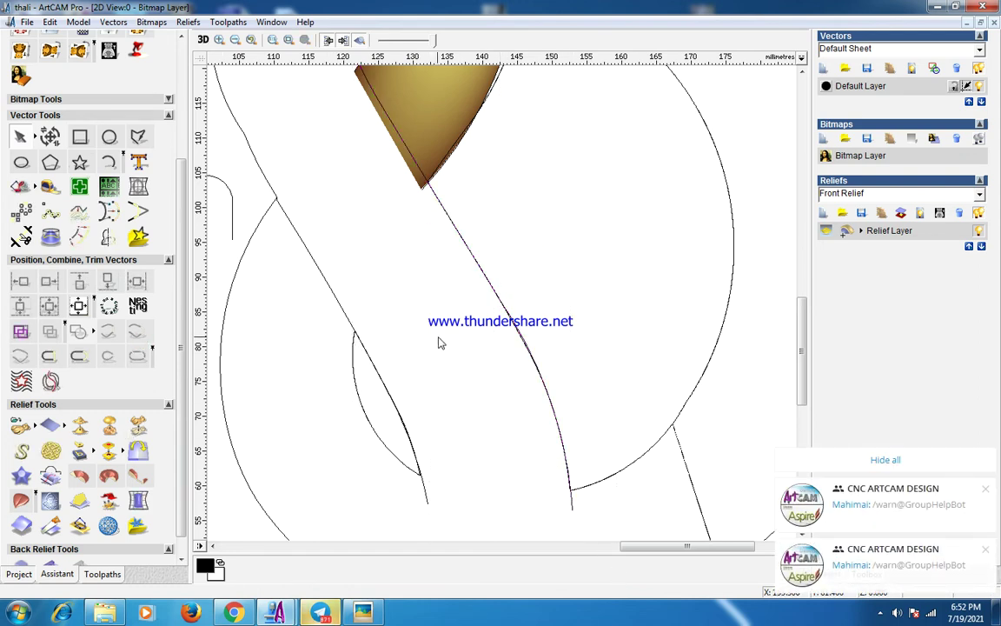
Start a Two Rail Sweep with the diagonal band's left and right edges as drive rails, and reverse the second rail's direction
{"action": "scroll", "coordinate": [476, 429], "scroll_direction": "down", "scroll_amount": 5}
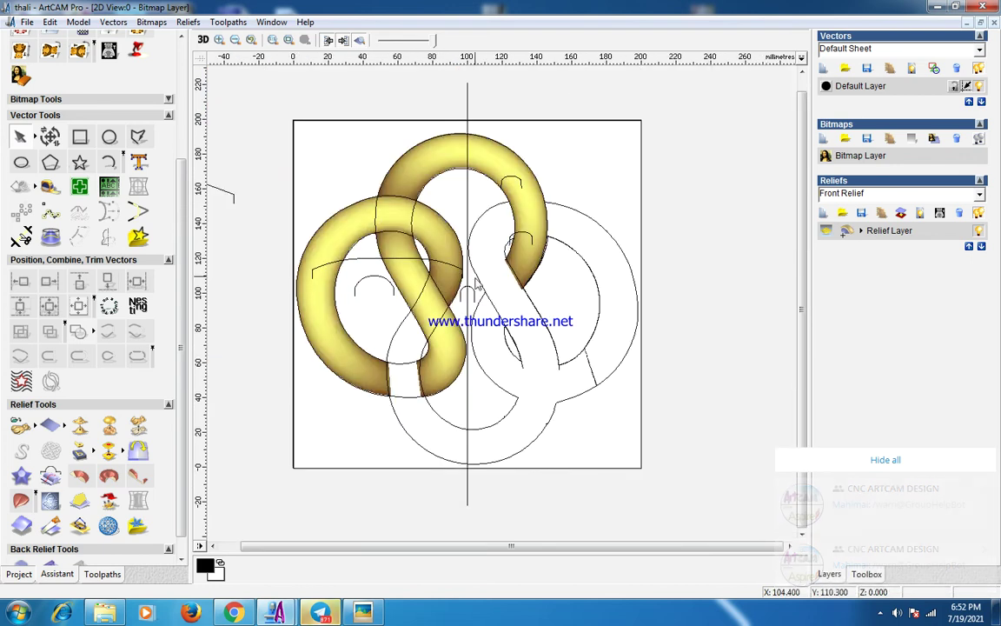
{"action": "left_click", "coordinate": [478, 277]}
{"action": "left_click", "coordinate": [505, 248], "text": "shift"}
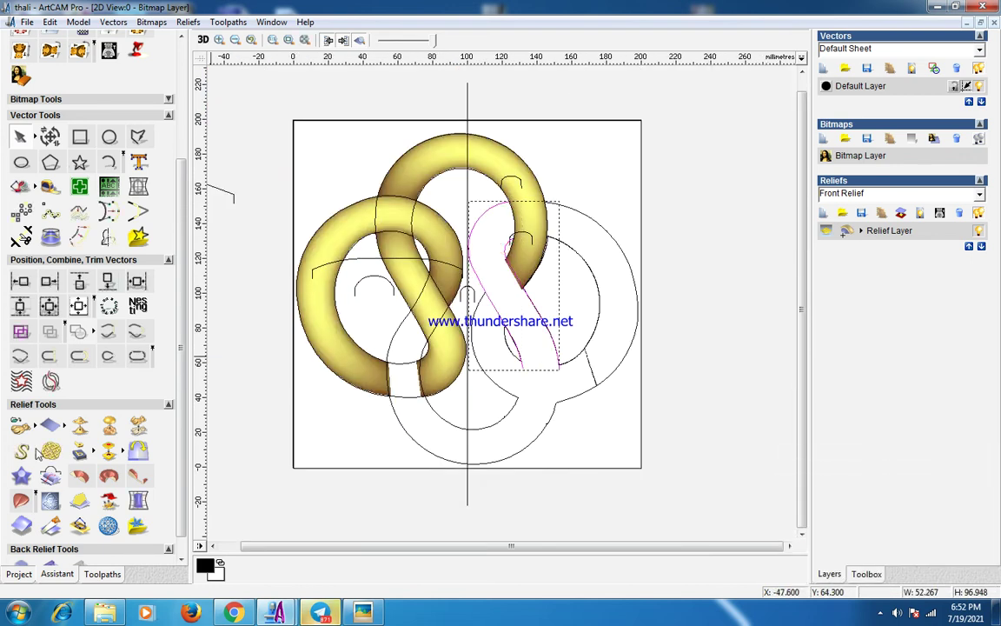
{"action": "left_click", "coordinate": [22, 502]}
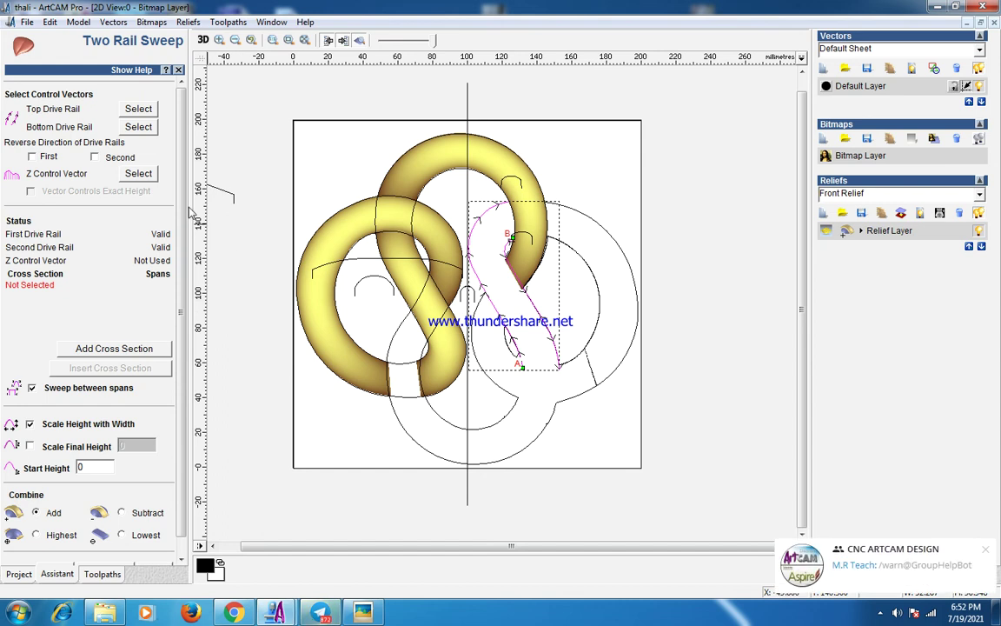
{"action": "left_click", "coordinate": [95, 159]}
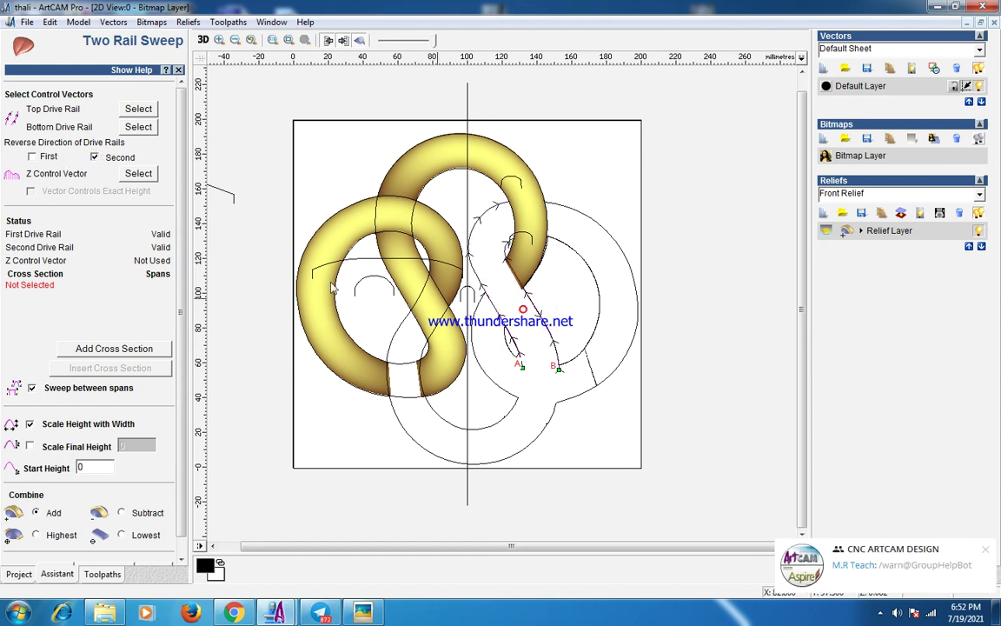
Add the arch inside the left loop as the cross section and assign the wide flat arch above it as the Z control vector
{"action": "left_click", "coordinate": [373, 281]}
{"action": "left_click", "coordinate": [113, 348]}
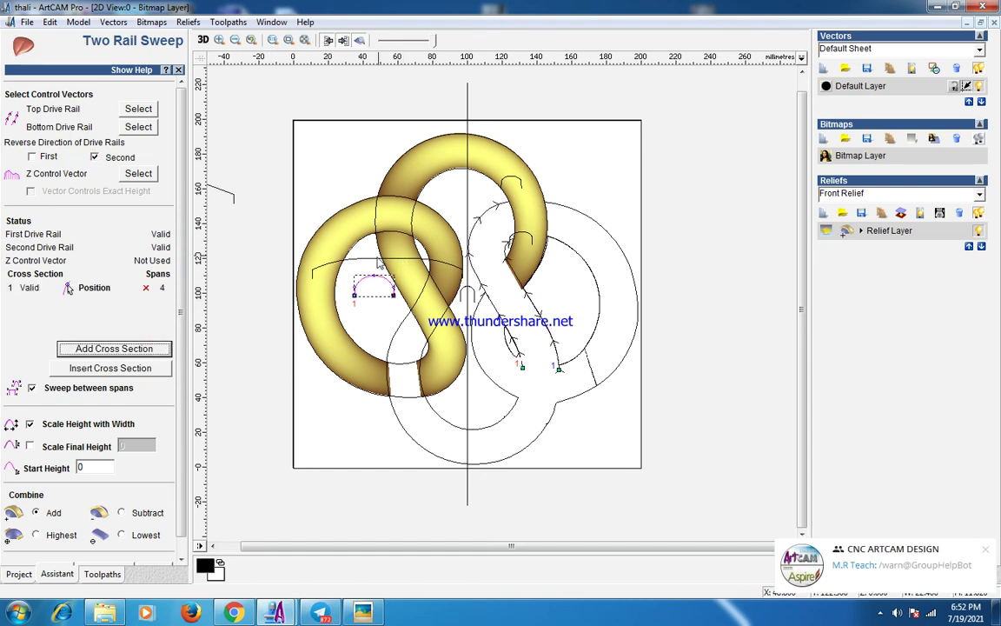
{"action": "left_click", "coordinate": [138, 172]}
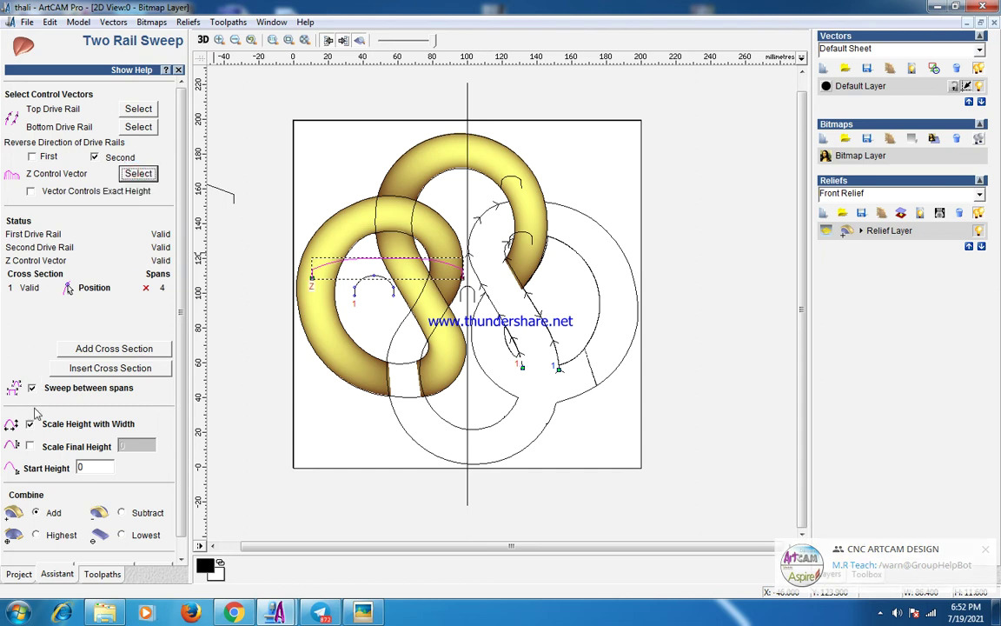
Scale the final height to 10 instead of scaling with width, combine as Highest, and calculate the diagonal band's sweep
{"action": "double_click", "coordinate": [123, 445]}
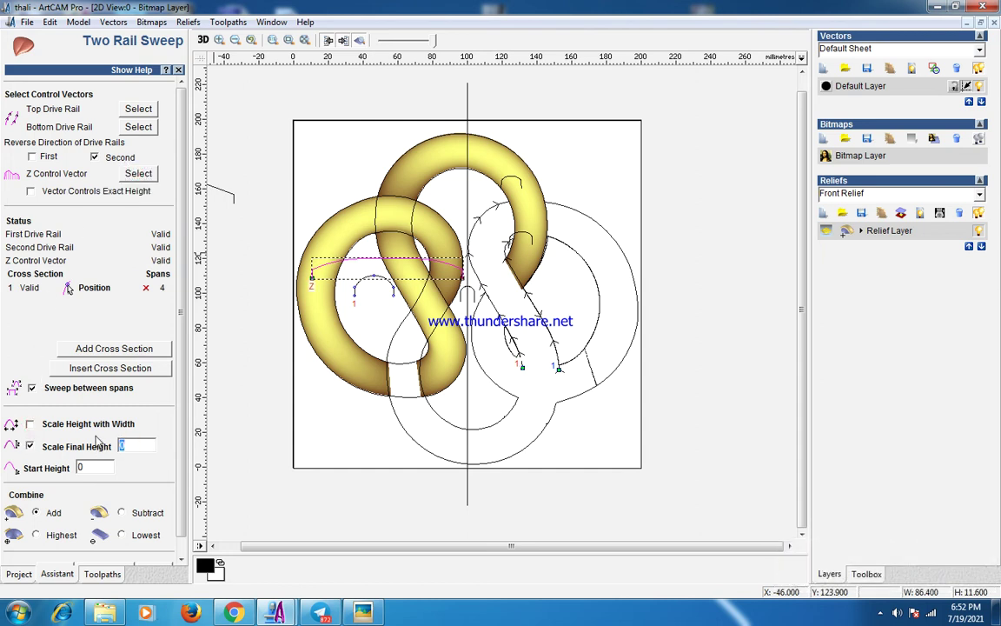
{"action": "scroll", "coordinate": [182, 489], "scroll_direction": "down", "scroll_amount": 1}
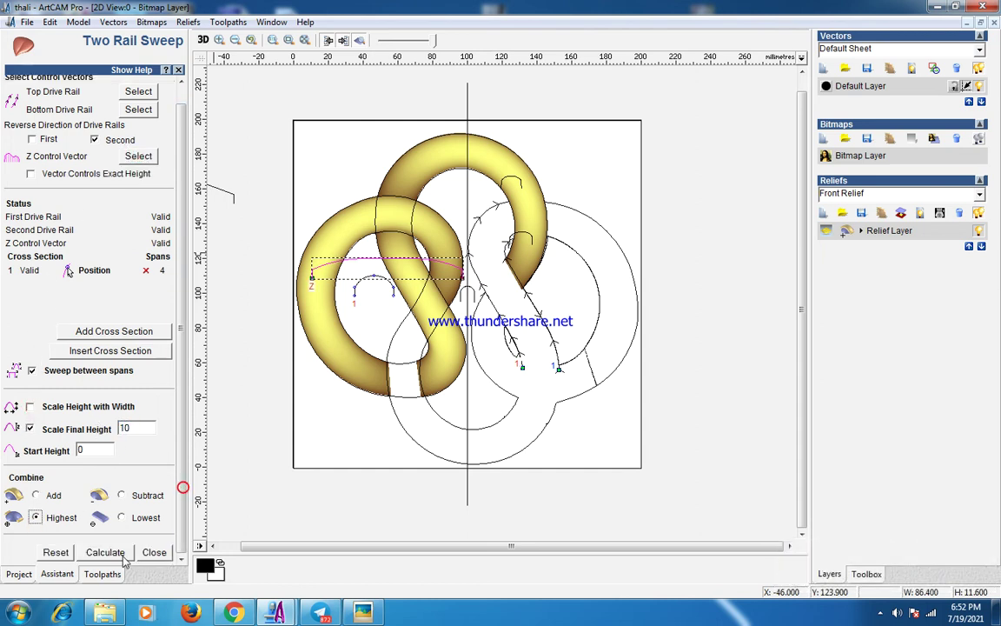
{"action": "left_click", "coordinate": [105, 552]}
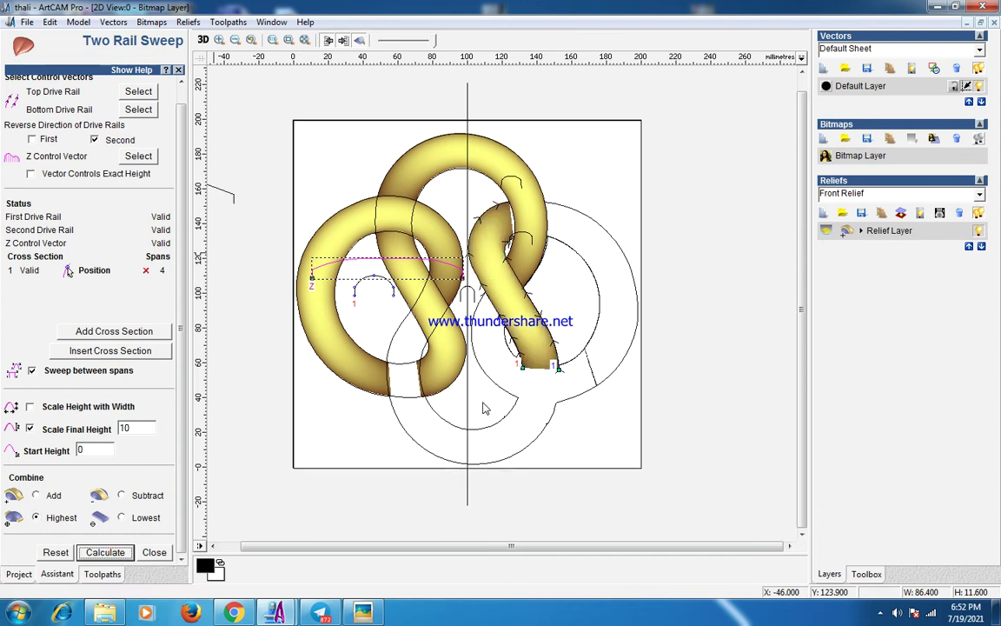
Undo the sweep and extend the rails' upper ends under the top loop, to about X 127.5, Y 133.1 and X 125.4, Y 153.7
{"action": "scroll", "coordinate": [488, 356], "scroll_direction": "up", "scroll_amount": 5}
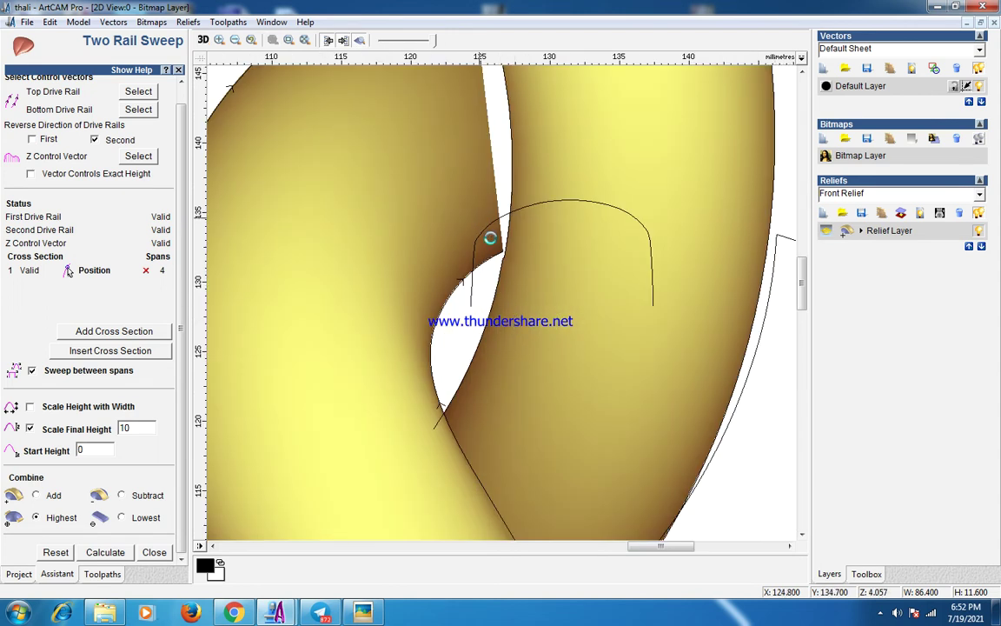
{"action": "left_click", "coordinate": [497, 259]}
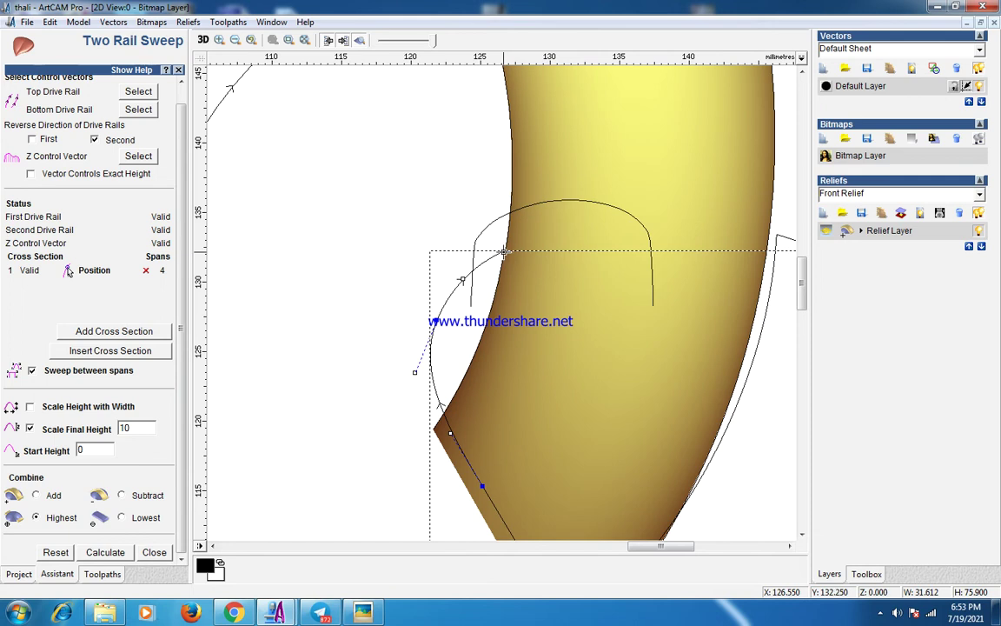
{"action": "left_click_drag", "start_coordinate": [504, 252], "coordinate": [519, 237]}
{"action": "scroll", "coordinate": [474, 61], "scroll_direction": "down", "scroll_amount": 1}
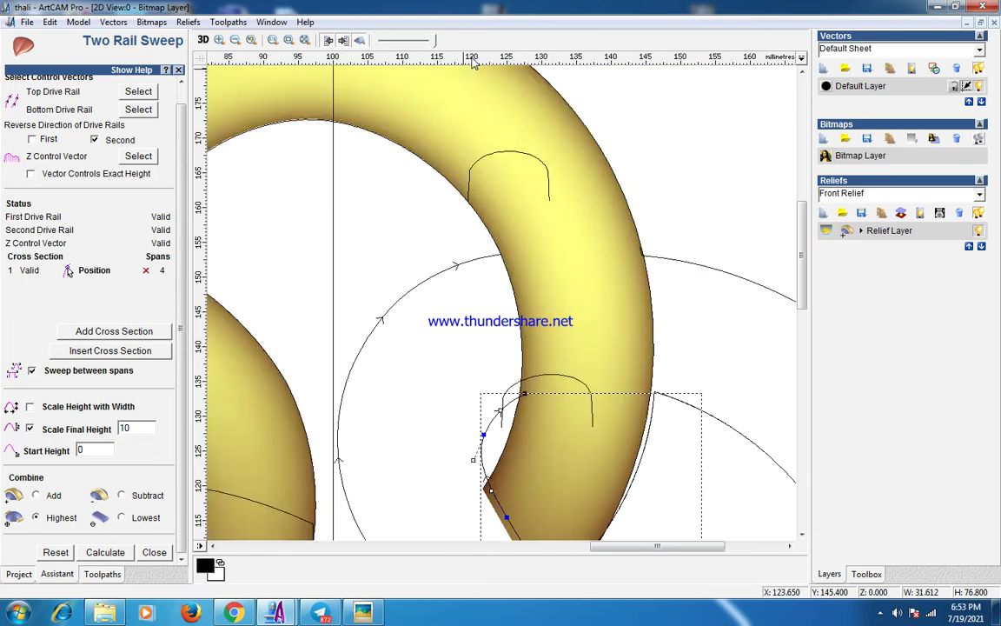
{"action": "left_click", "coordinate": [500, 256]}
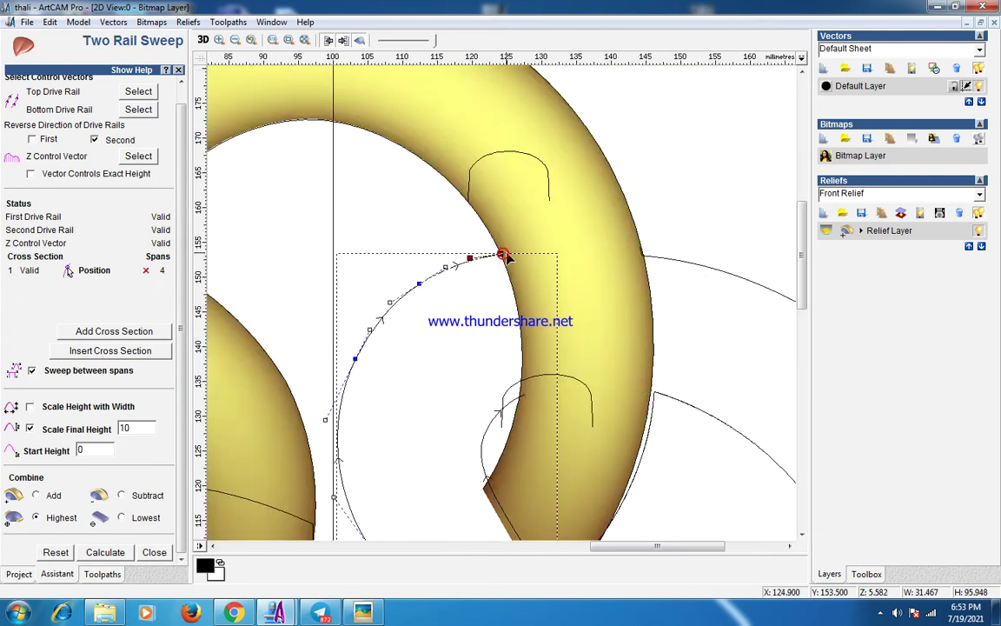
Recalculate the sweep with the extended rails, inspect the seam against the top loop, and undo the sweep
{"action": "left_click", "coordinate": [103, 551]}
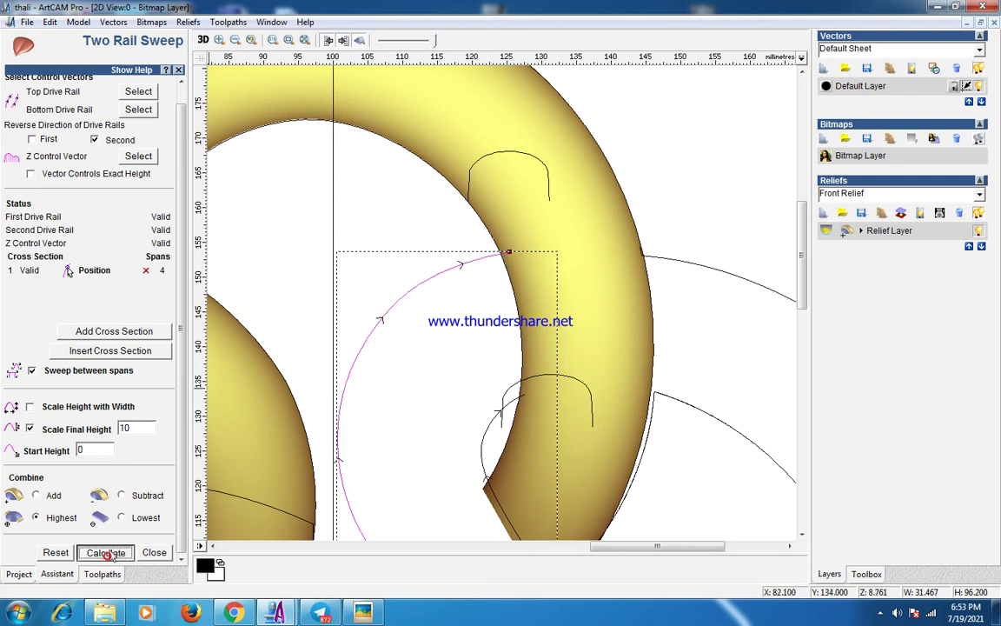
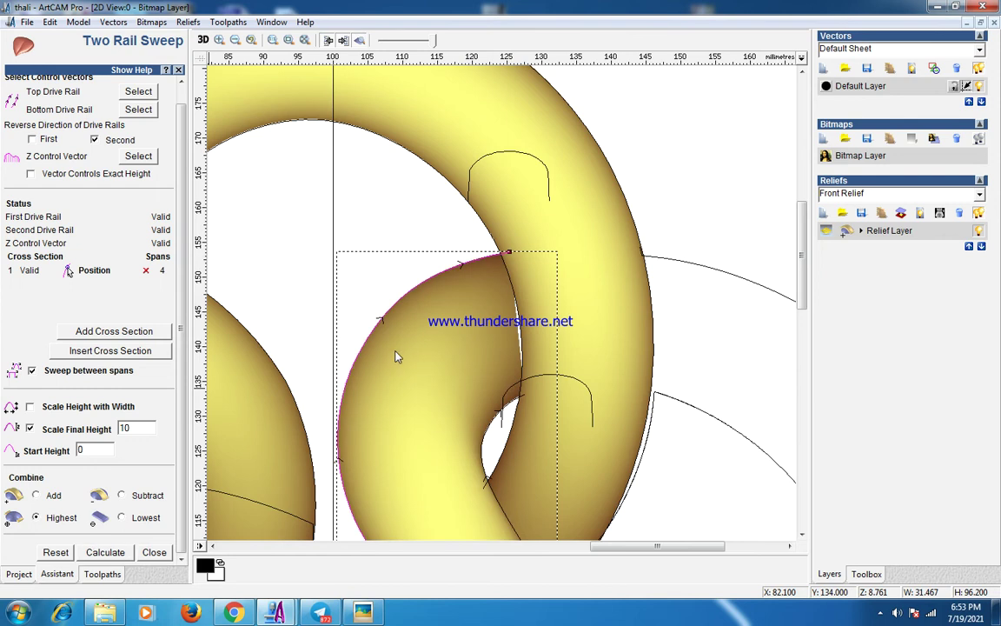
{"action": "scroll", "coordinate": [486, 337], "scroll_direction": "up", "scroll_amount": 2}
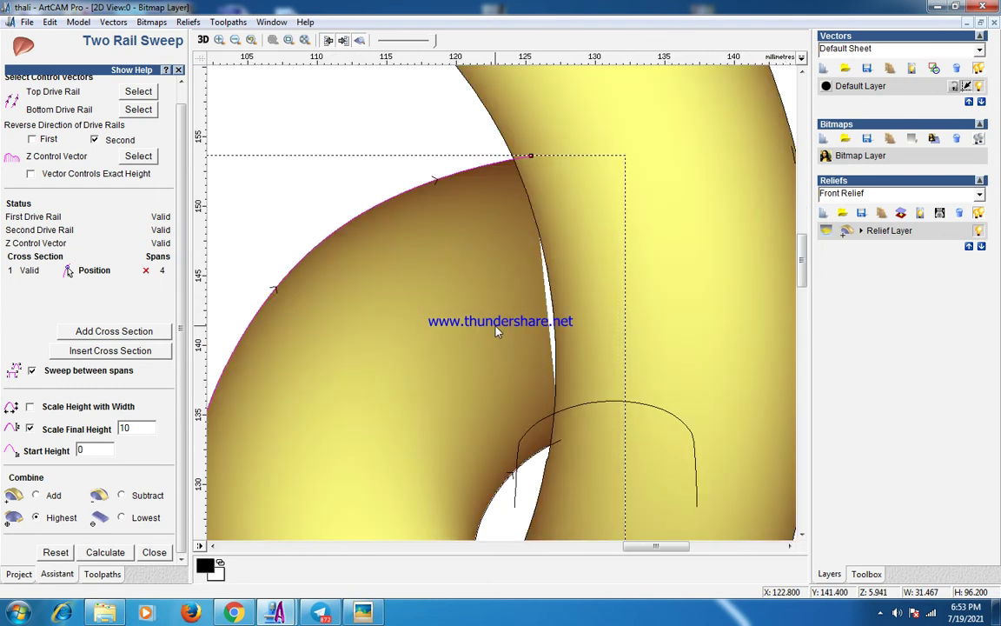
{"action": "key", "text": "ctrl+z"}
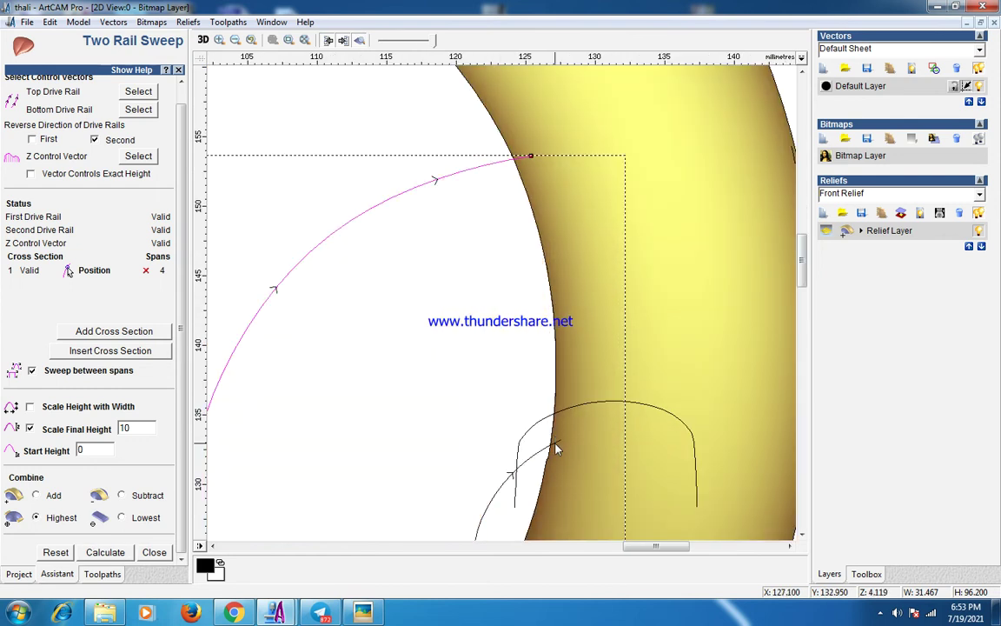
Extend the diagonal band's inner rail under the top loop to about X 128.6, Y 133, smooth the curve, and recalculate the sweep
{"action": "left_click", "coordinate": [557, 447]}
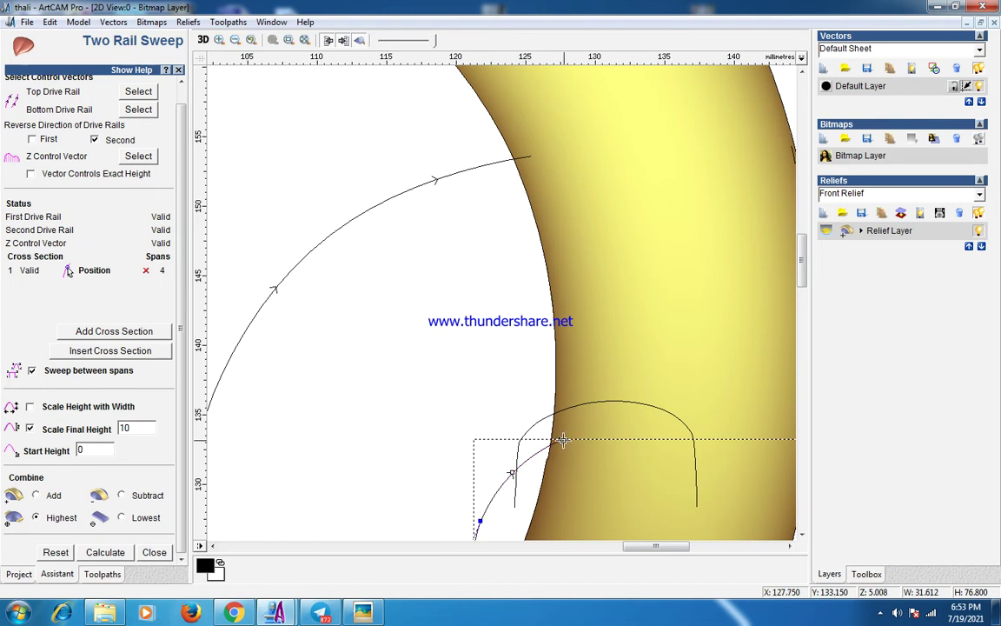
{"action": "left_click_drag", "start_coordinate": [563, 439], "coordinate": [575, 442]}
{"action": "left_click_drag", "start_coordinate": [521, 472], "coordinate": [519, 469]}
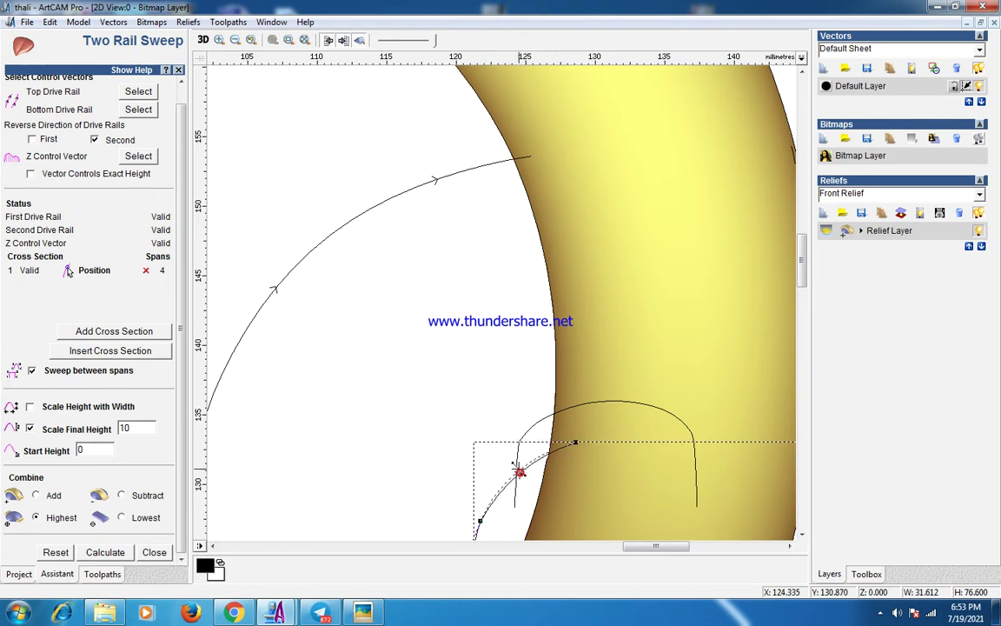
{"action": "left_click", "coordinate": [105, 552]}
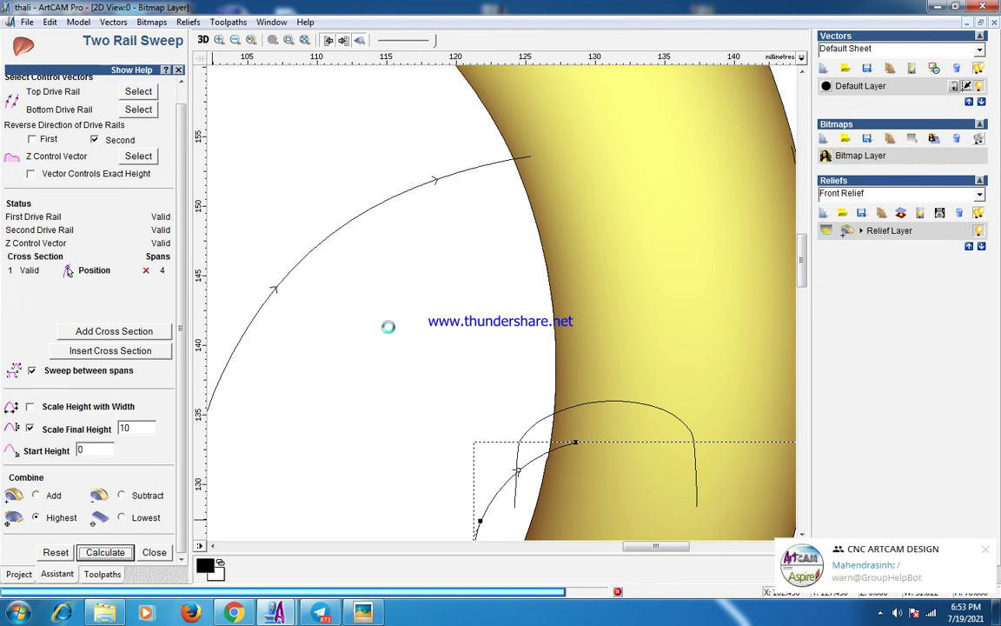
{"action": "scroll", "coordinate": [454, 331], "scroll_direction": "down", "scroll_amount": 3}
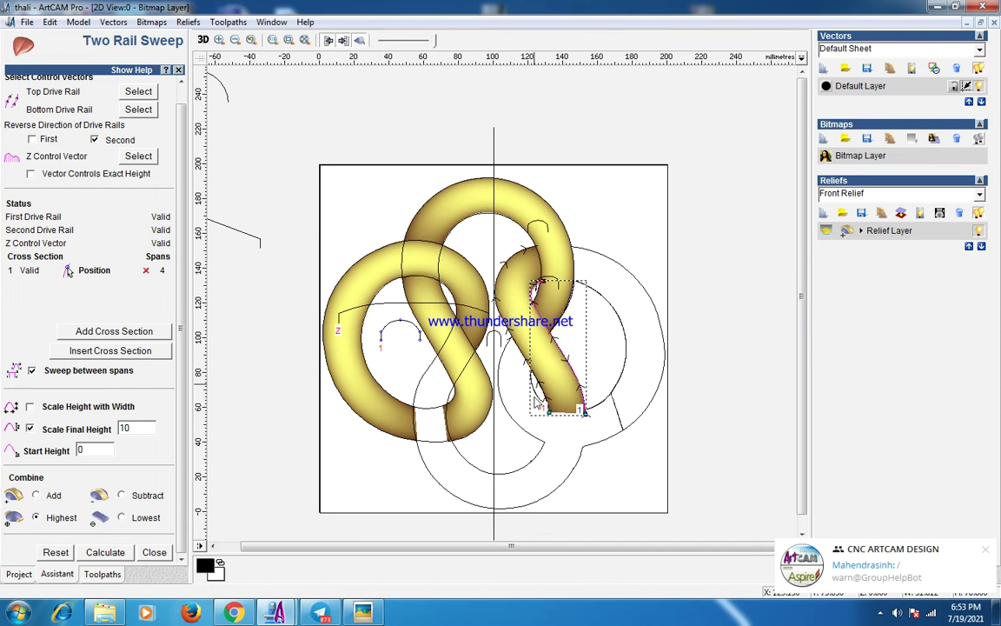
{"action": "left_click", "coordinate": [515, 433]}
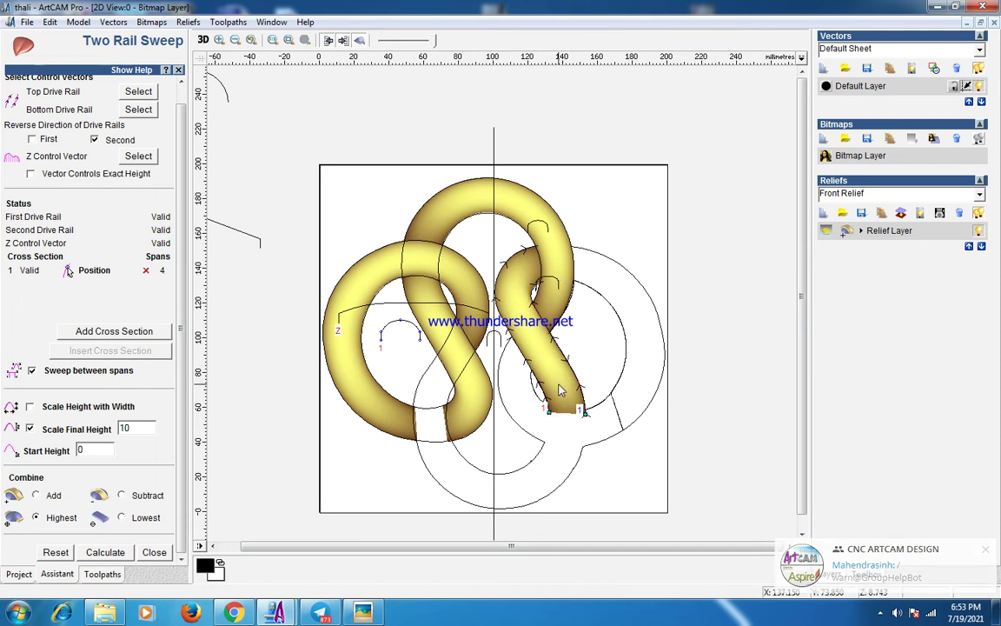
Switch to the Picasa photo viewer and compare the relief with the reference photo of the interlaced loops
{"action": "scroll", "coordinate": [558, 384], "scroll_direction": "up", "scroll_amount": 1}
{"action": "scroll", "coordinate": [529, 243], "scroll_direction": "down", "scroll_amount": 2}
{"action": "scroll", "coordinate": [525, 229], "scroll_direction": "up", "scroll_amount": 1}
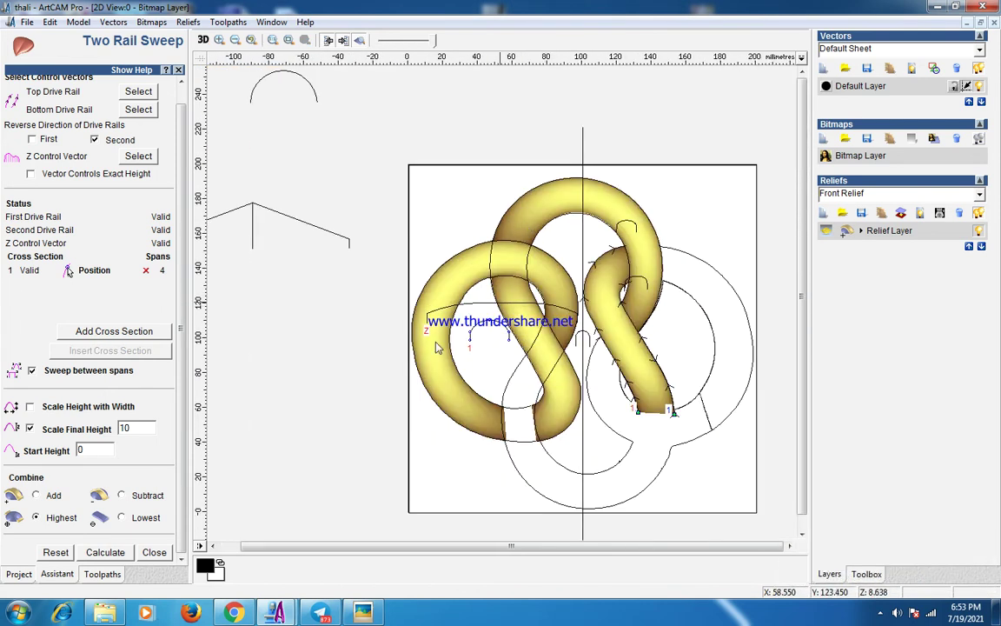
{"action": "left_click", "coordinate": [362, 612]}
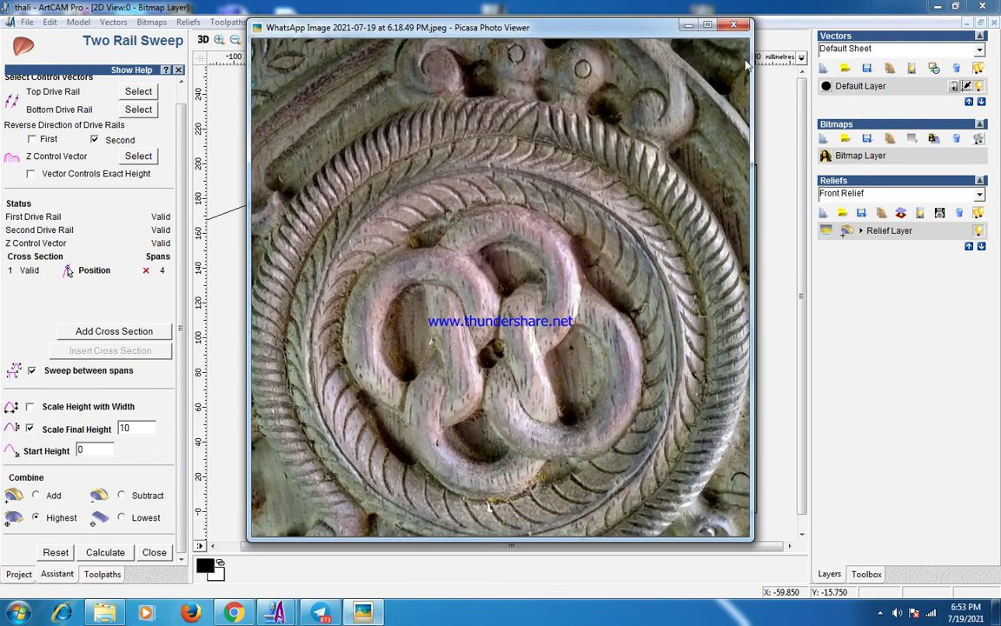
{"action": "left_click", "coordinate": [828, 7]}
{"action": "scroll", "coordinate": [491, 352], "scroll_direction": "up", "scroll_amount": 3}
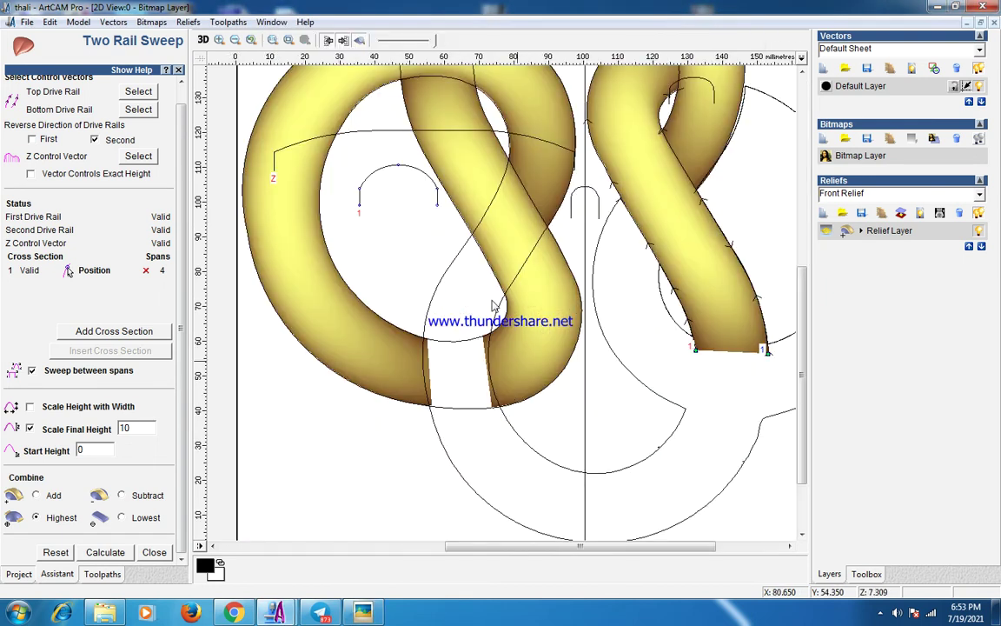
Shorten the bottom loop rails' upper ends under the left diagonal band, to about X 68.3, Y 91.7 and X 78.3, Y 75
{"action": "left_click", "coordinate": [478, 228]}
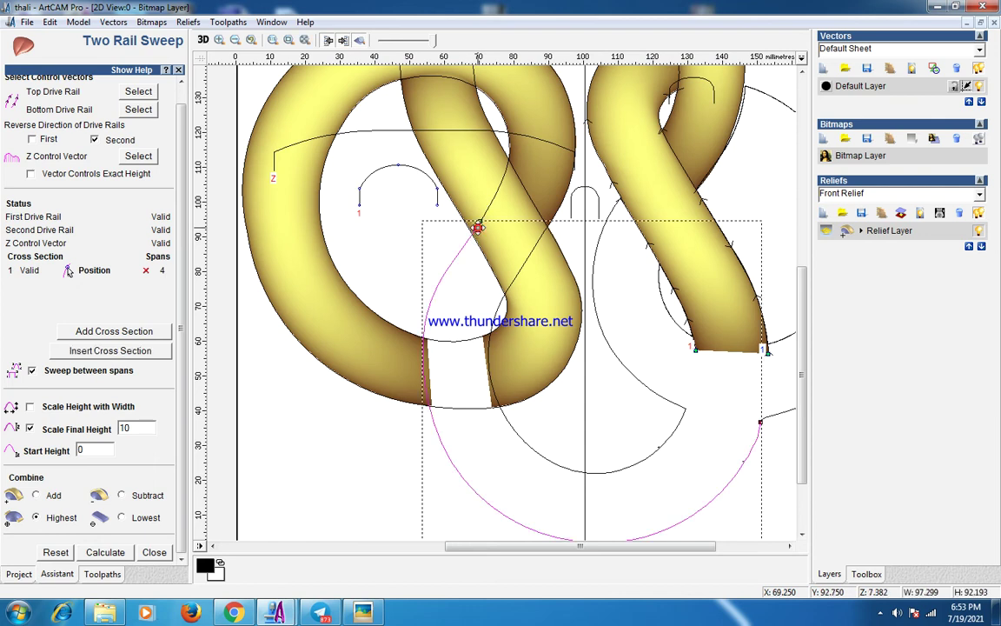
{"action": "left_click", "coordinate": [509, 284]}
{"action": "scroll", "coordinate": [509, 277], "scroll_direction": "up", "scroll_amount": 2}
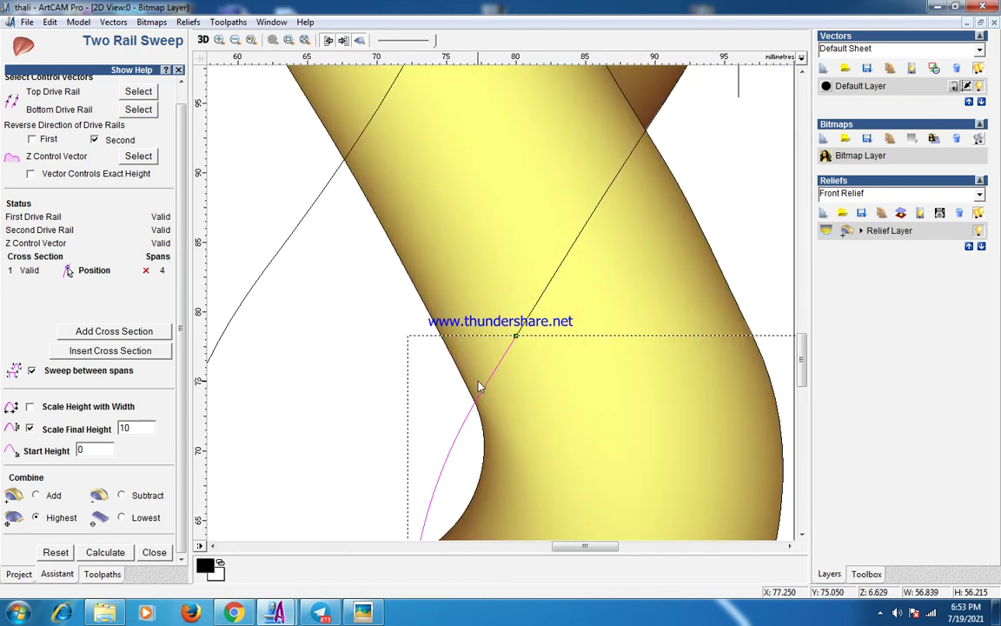
{"action": "left_click", "coordinate": [352, 147]}
{"action": "left_click", "coordinate": [352, 152]}
{"action": "scroll", "coordinate": [351, 150], "scroll_direction": "down", "scroll_amount": 6}
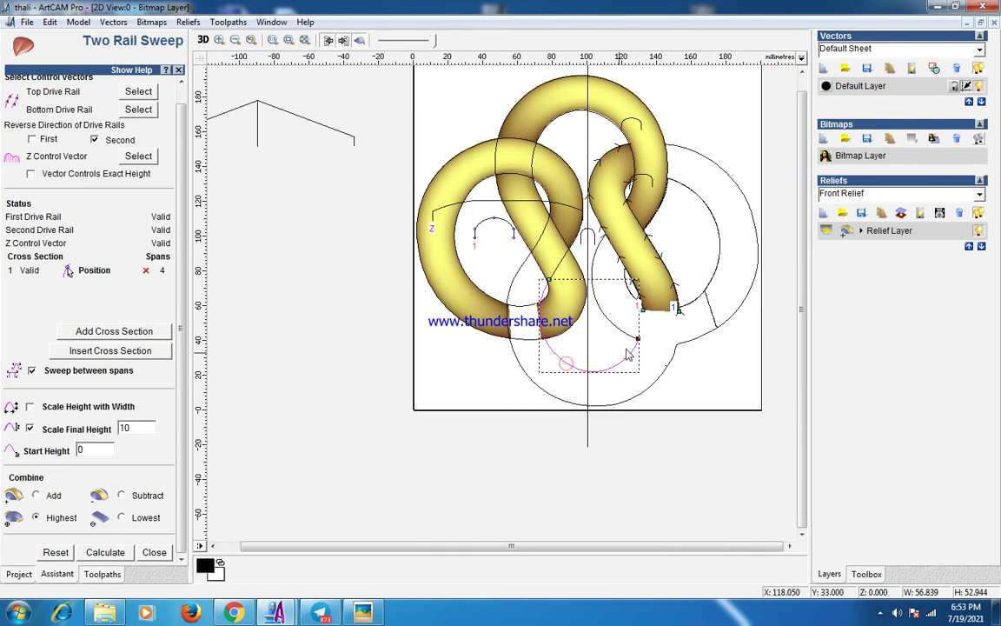
Convert the wavy end spans of the bottom loop's outer rail to arcs and extend its end to about X 151.5, Y 39.2
{"action": "scroll", "coordinate": [634, 347], "scroll_direction": "up", "scroll_amount": 2}
{"action": "left_click", "coordinate": [584, 342]}
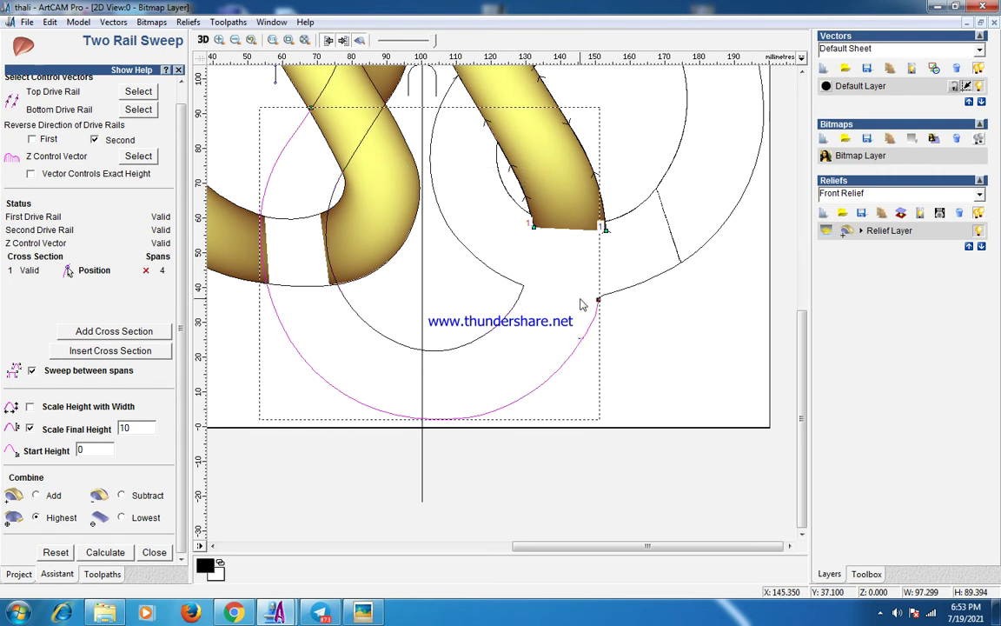
{"action": "scroll", "coordinate": [582, 304], "scroll_direction": "up", "scroll_amount": 4}
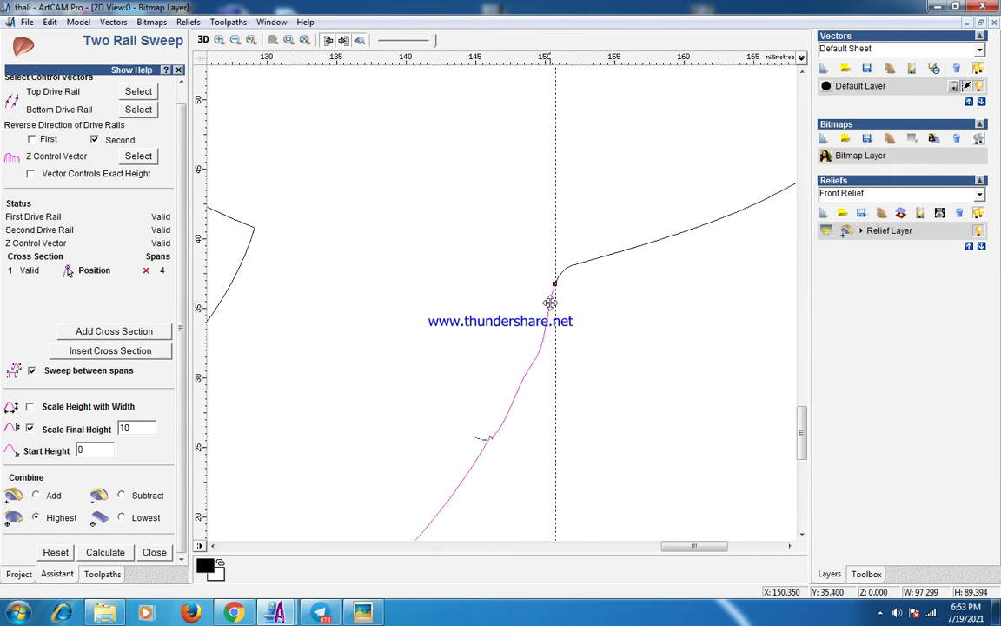
{"action": "left_click", "coordinate": [550, 303]}
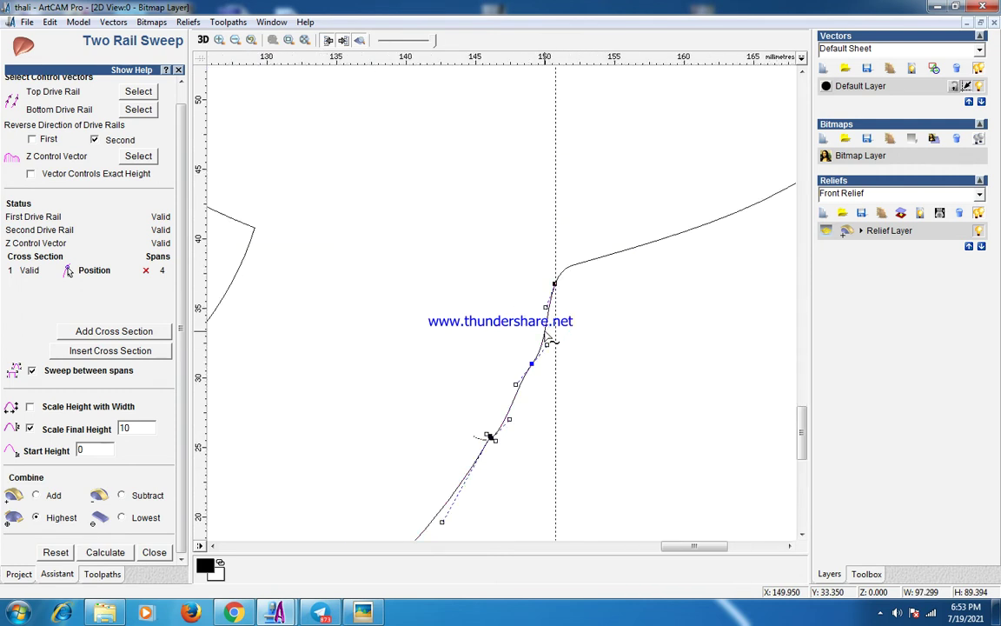
{"action": "key", "text": "a"}
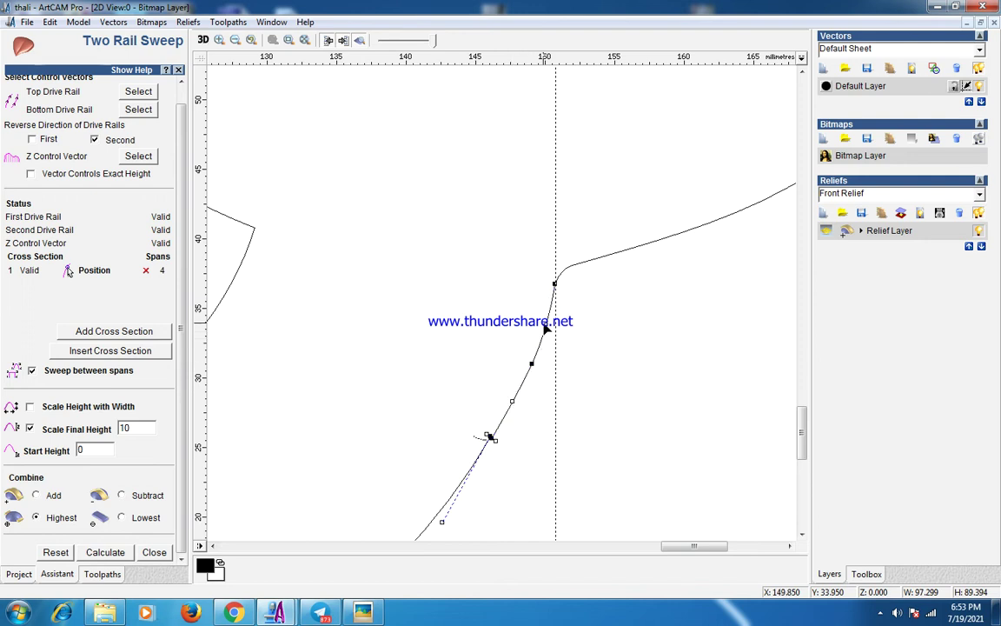
{"action": "left_click_drag", "start_coordinate": [555, 283], "coordinate": [566, 250]}
{"action": "scroll", "coordinate": [522, 357], "scroll_direction": "up", "scroll_amount": 1}
{"action": "scroll", "coordinate": [500, 339], "scroll_direction": "down", "scroll_amount": 2}
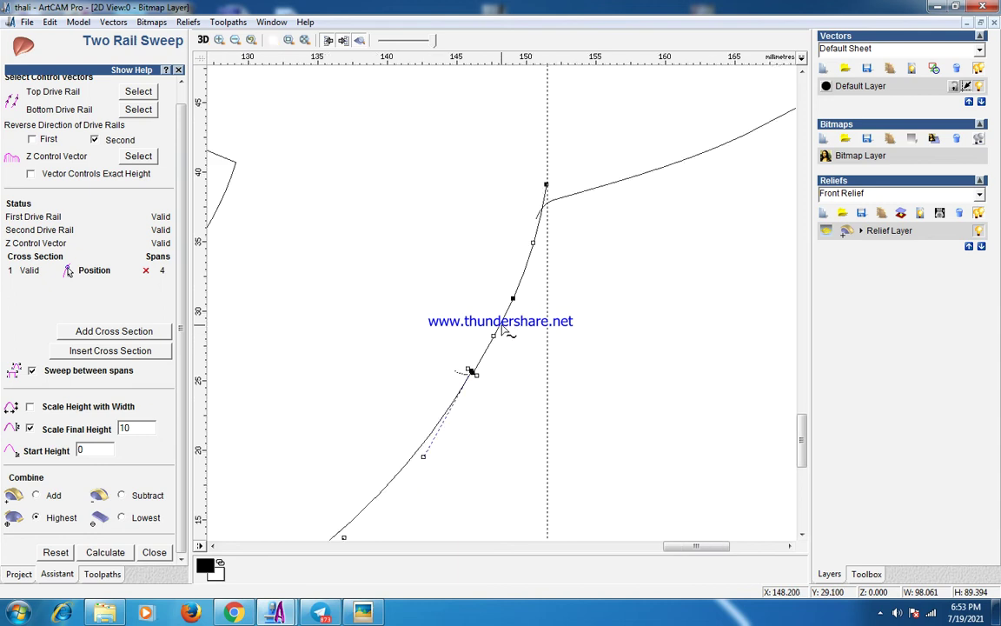
Separate the two crowded nodes on the outer rail near X 146, Y 26 and straighten the kink between them
{"action": "middle_click_drag", "start_coordinate": [483, 410], "coordinate": [494, 346]}
{"action": "scroll", "coordinate": [483, 310], "scroll_direction": "up", "scroll_amount": 4}
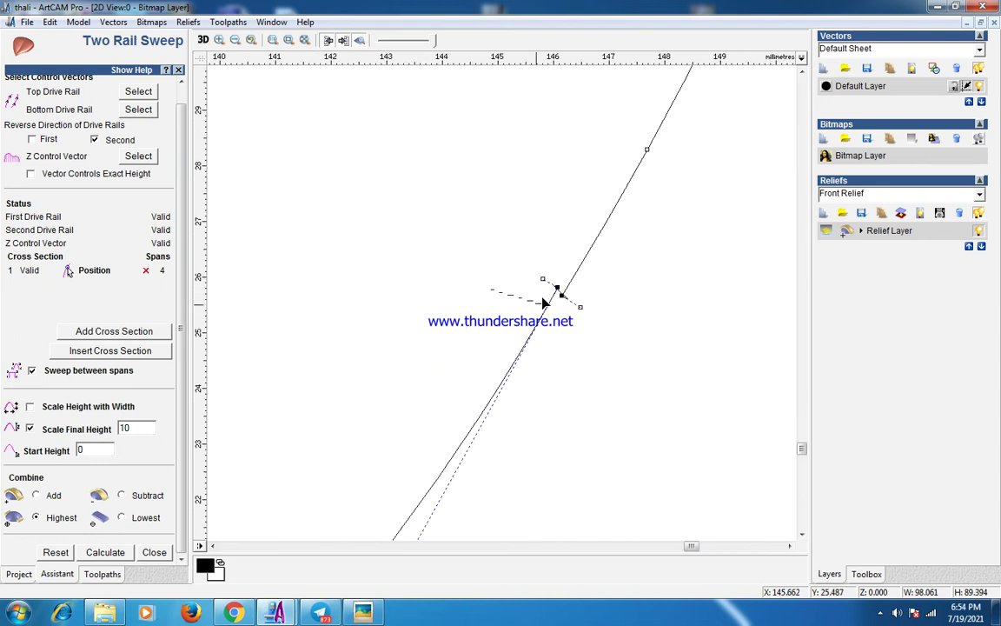
{"action": "left_click_drag", "start_coordinate": [560, 294], "coordinate": [562, 306]}
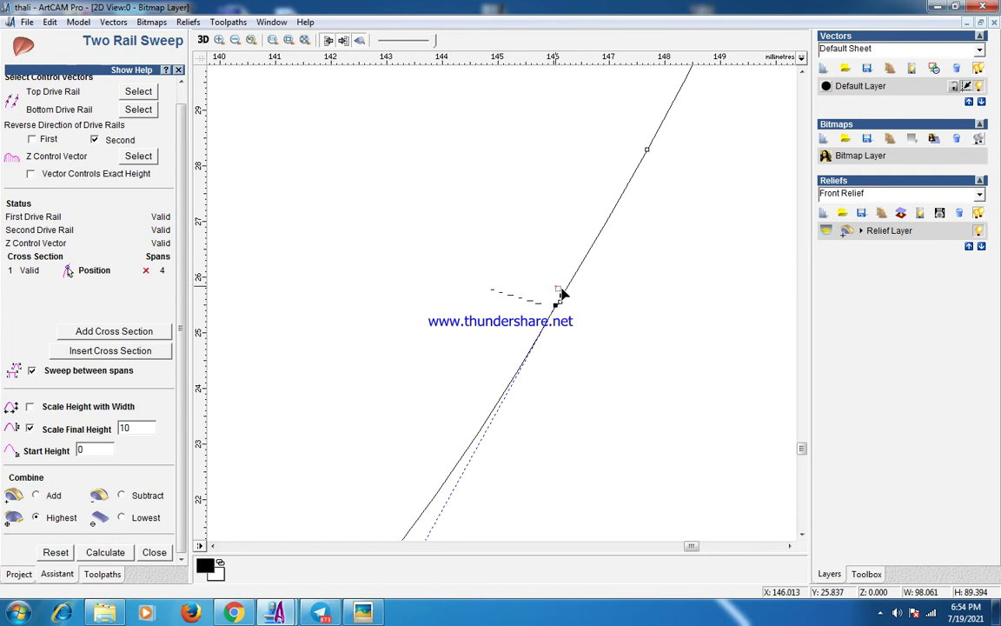
{"action": "left_click_drag", "start_coordinate": [571, 290], "coordinate": [571, 278]}
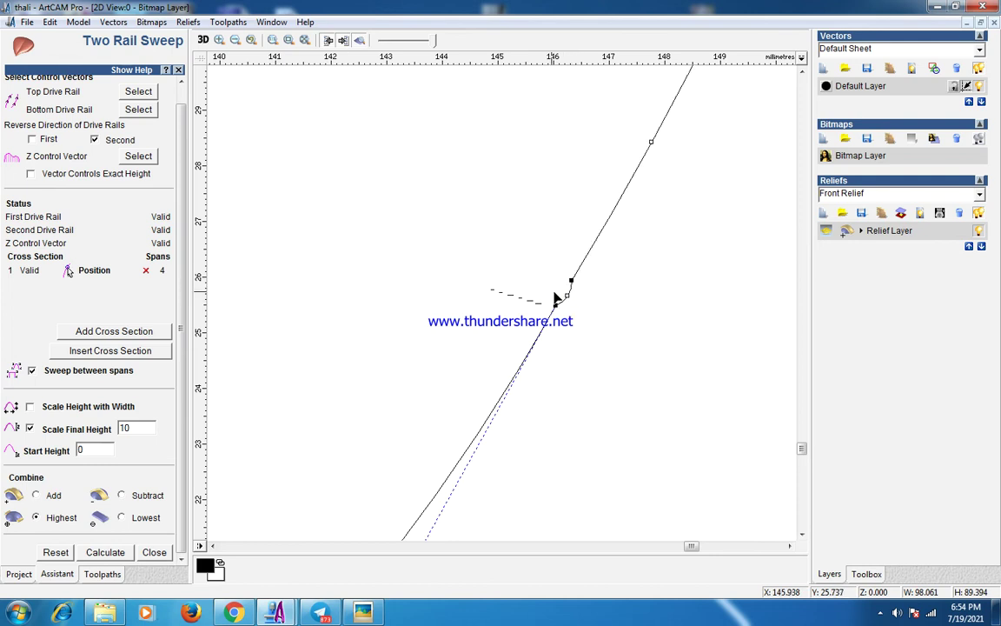
{"action": "left_click", "coordinate": [567, 296]}
{"action": "scroll", "coordinate": [548, 254], "scroll_direction": "down", "scroll_amount": 5}
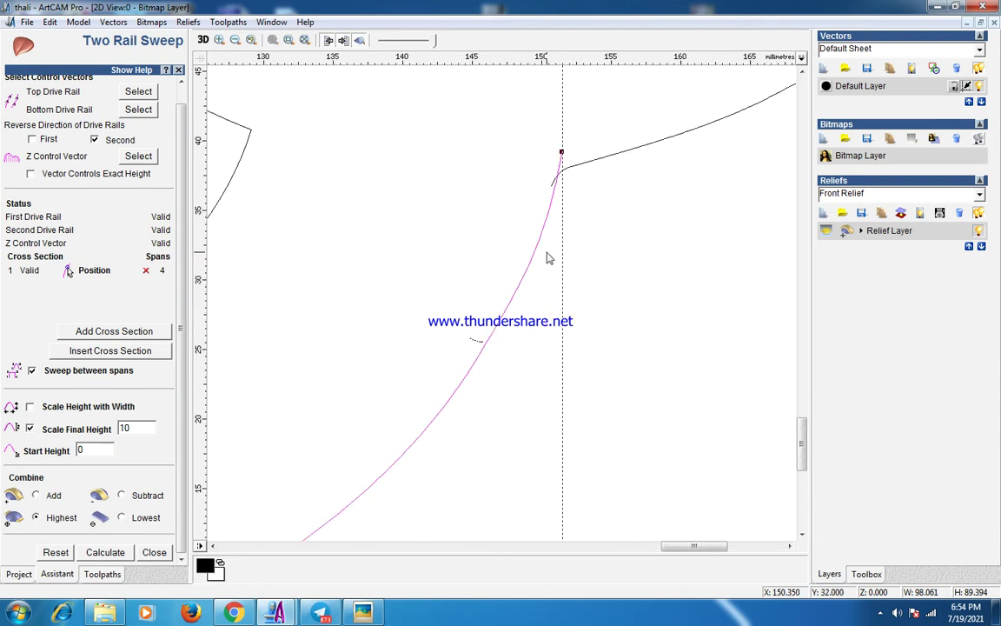
Lengthen the bottom loop's inner rail slightly at its end corner near X 129, Y 41
{"action": "scroll", "coordinate": [422, 321], "scroll_direction": "down", "scroll_amount": 3}
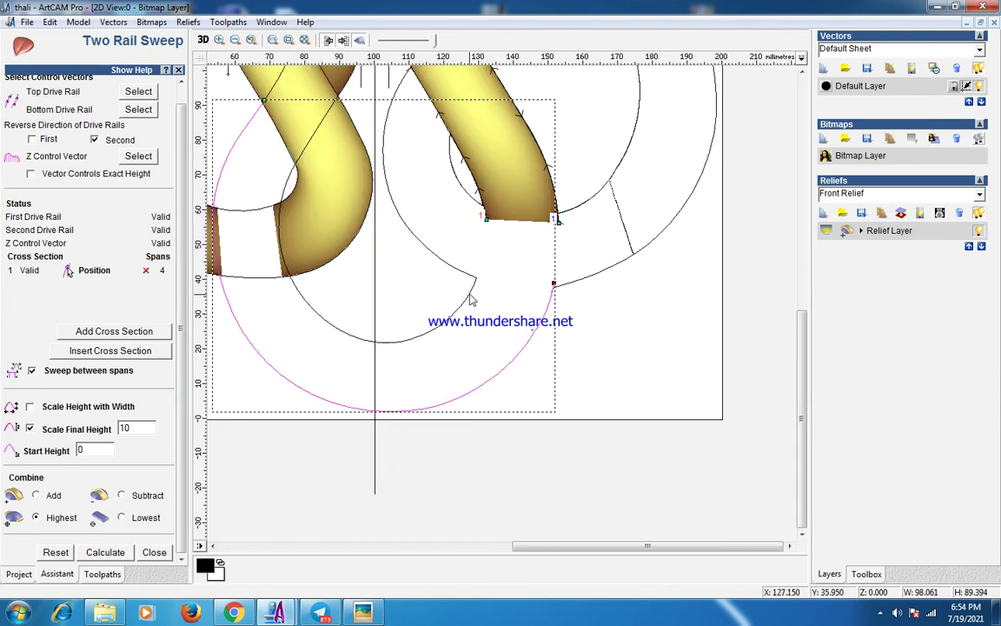
{"action": "scroll", "coordinate": [474, 298], "scroll_direction": "up", "scroll_amount": 2}
{"action": "scroll", "coordinate": [492, 287], "scroll_direction": "up", "scroll_amount": 4}
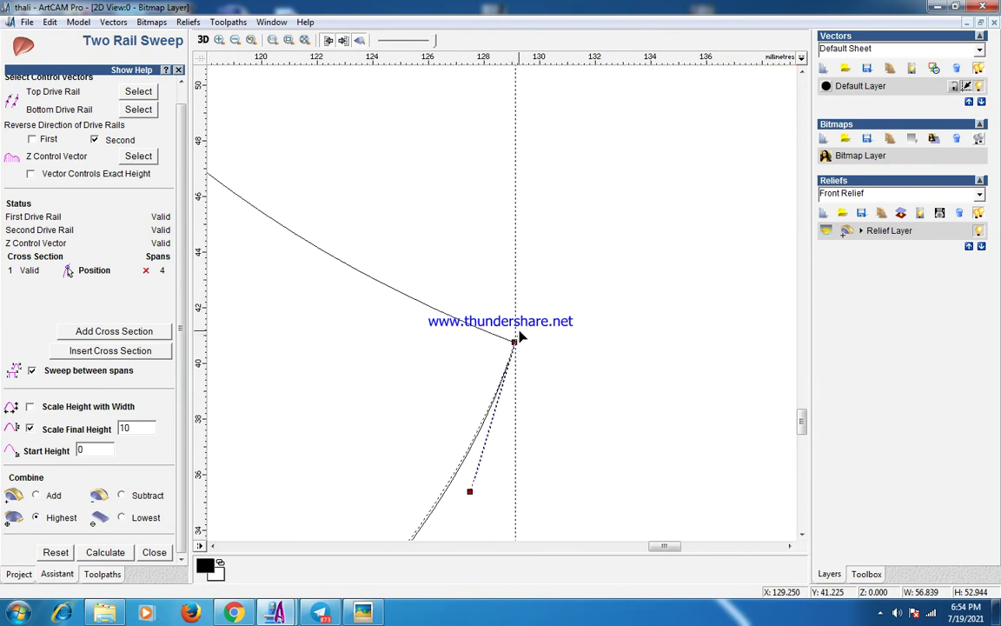
{"action": "scroll", "coordinate": [458, 340], "scroll_direction": "down", "scroll_amount": 8}
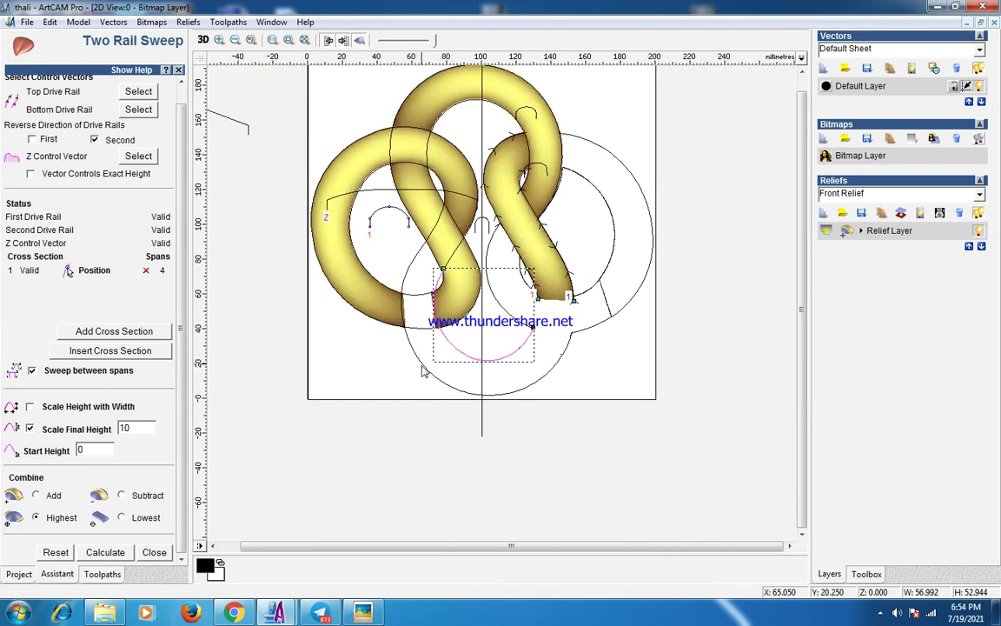
Assign the bottom loop's outer and inner vectors as drive rails, calculate the two-rail sweep, and close the tool
{"action": "left_click", "coordinate": [424, 371], "text": "shift"}
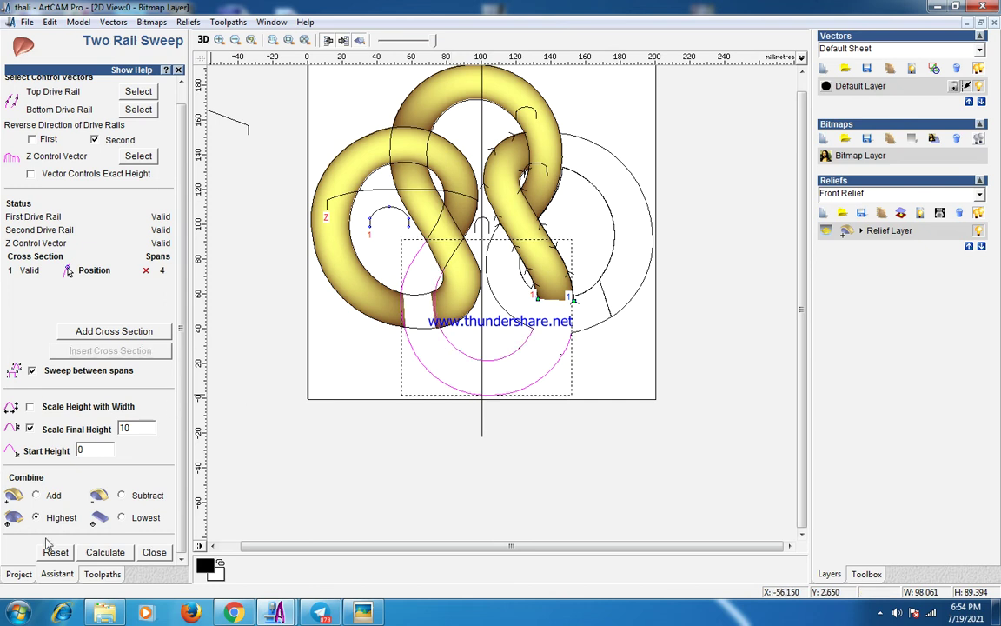
{"action": "left_click", "coordinate": [138, 92]}
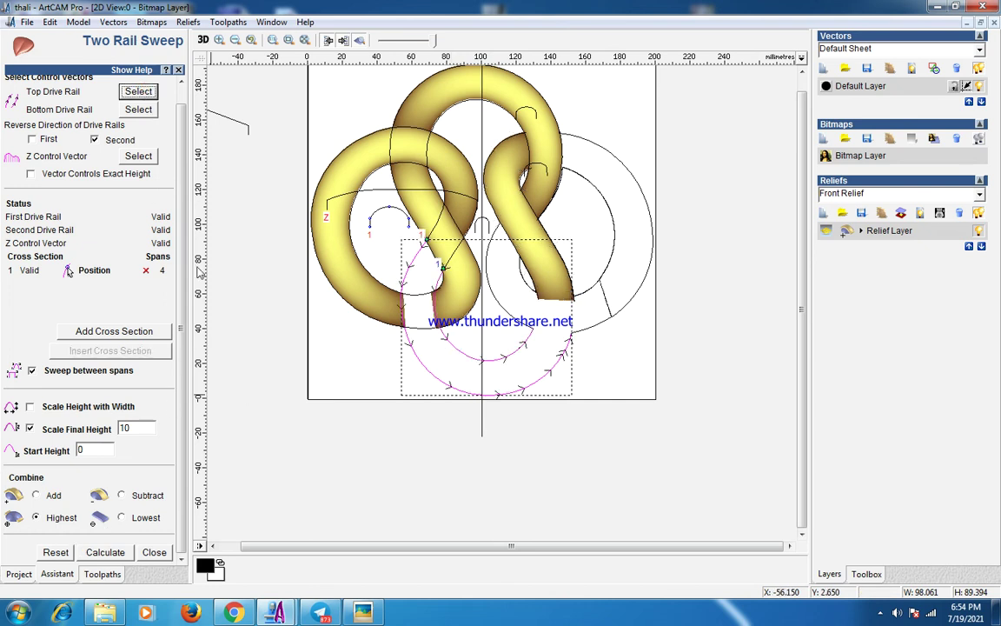
{"action": "left_click", "coordinate": [105, 552]}
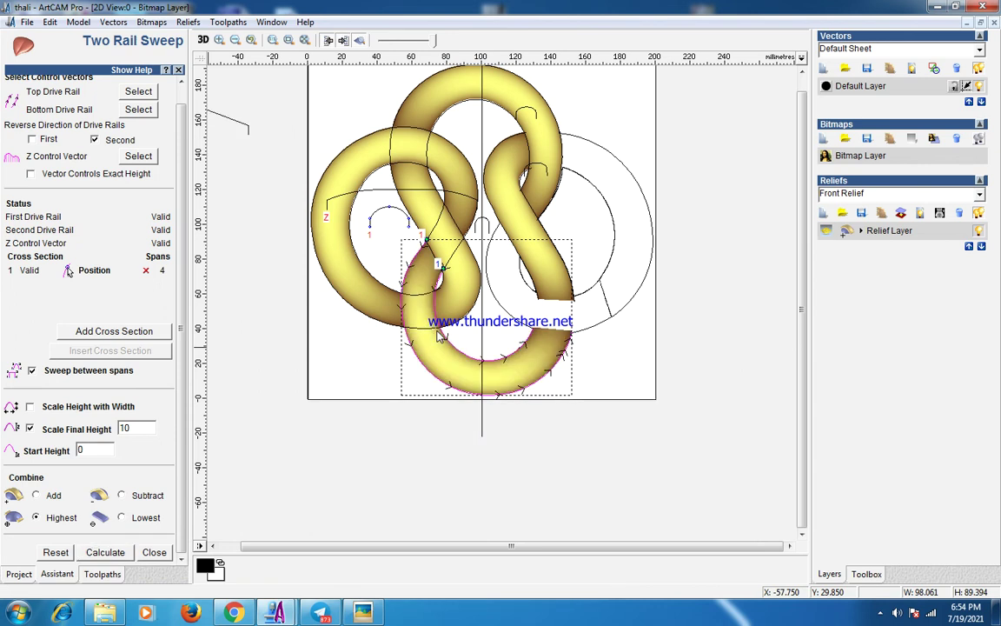
{"action": "left_click", "coordinate": [516, 331]}
{"action": "left_click", "coordinate": [511, 313]}
{"action": "left_click", "coordinate": [532, 301]}
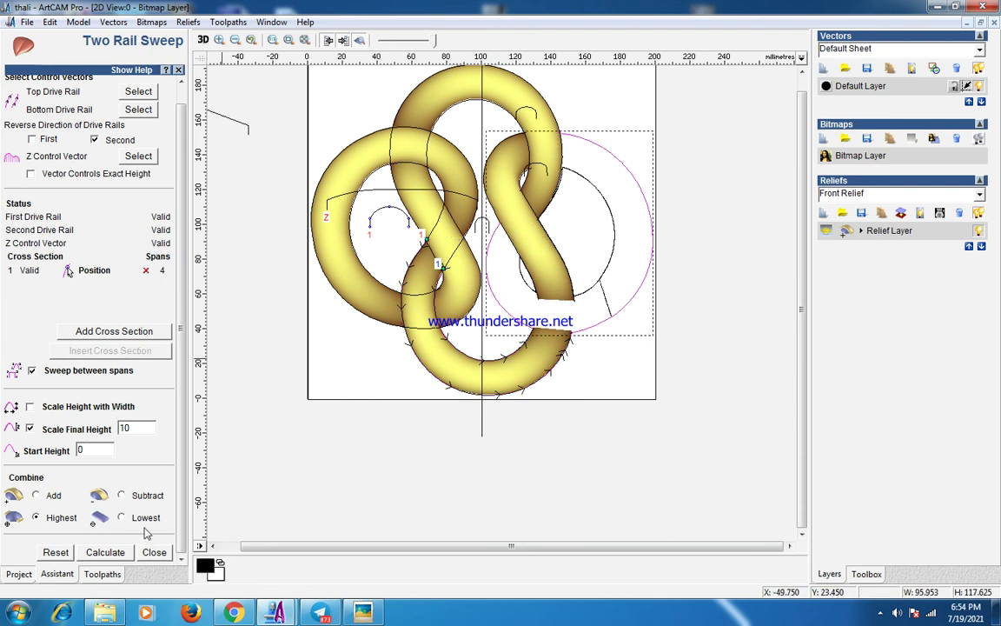
{"action": "left_click", "coordinate": [153, 552]}
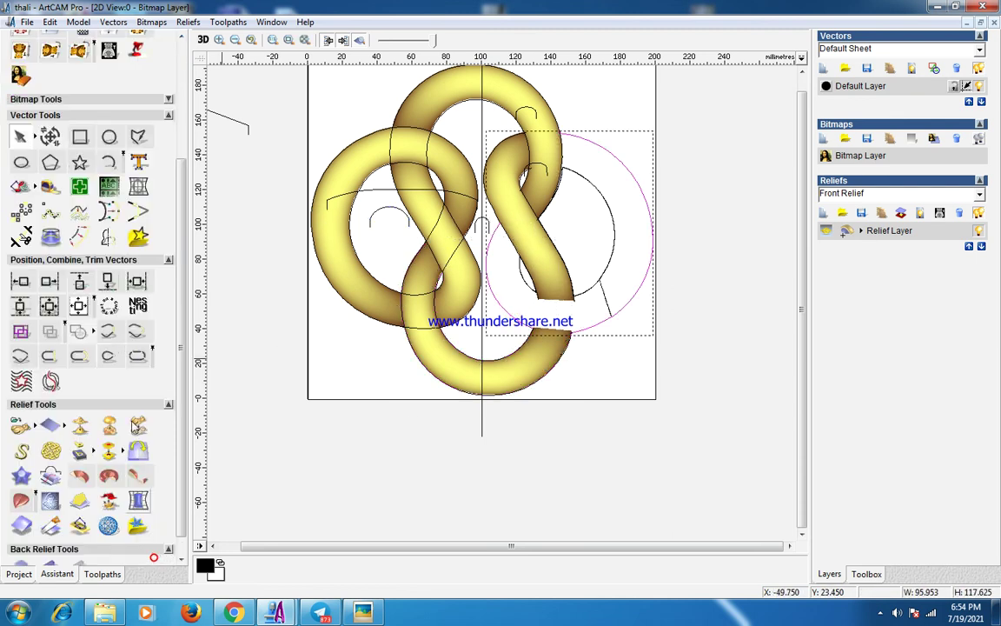
Cut the right loop's outer vector on both sides of the bottom band, near X 128, Y 41 and X 154, Y 38
{"action": "left_click", "coordinate": [539, 311]}
{"action": "scroll", "coordinate": [539, 310], "scroll_direction": "up", "scroll_amount": 2}
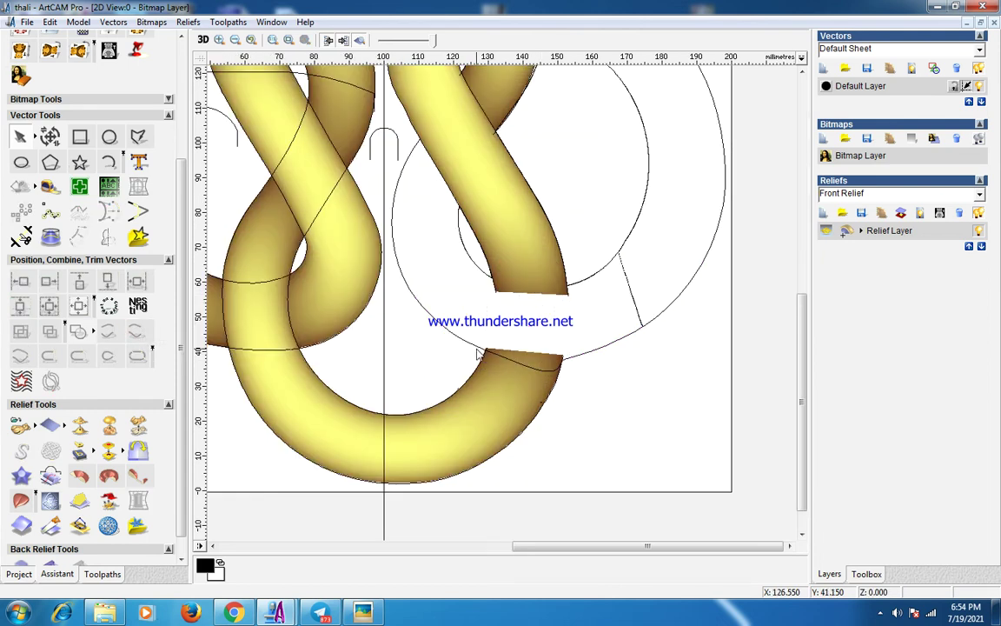
{"action": "left_click", "coordinate": [480, 348]}
{"action": "key", "text": "c"}
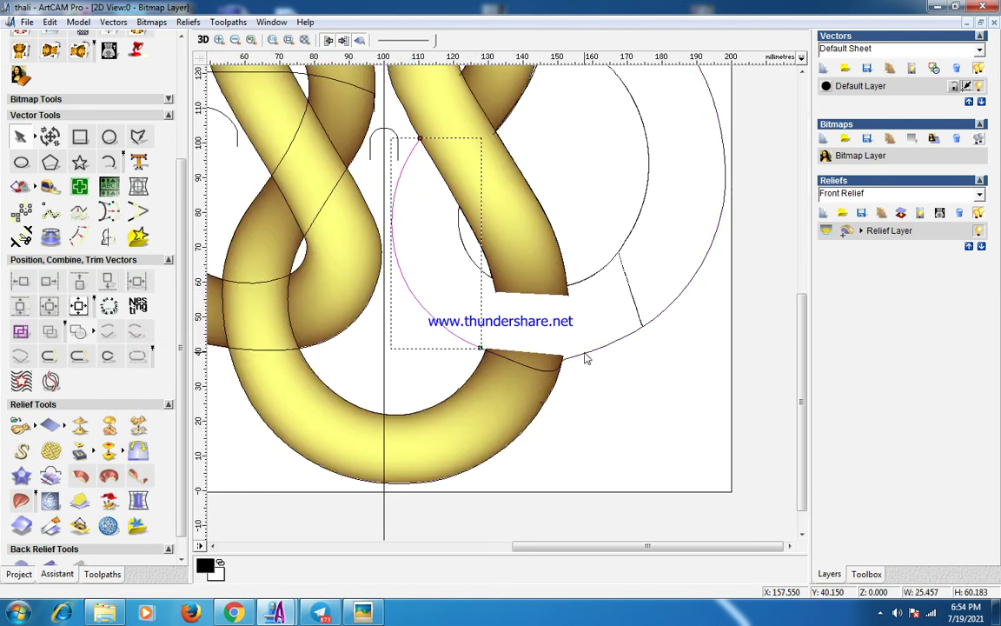
{"action": "left_click", "coordinate": [576, 355]}
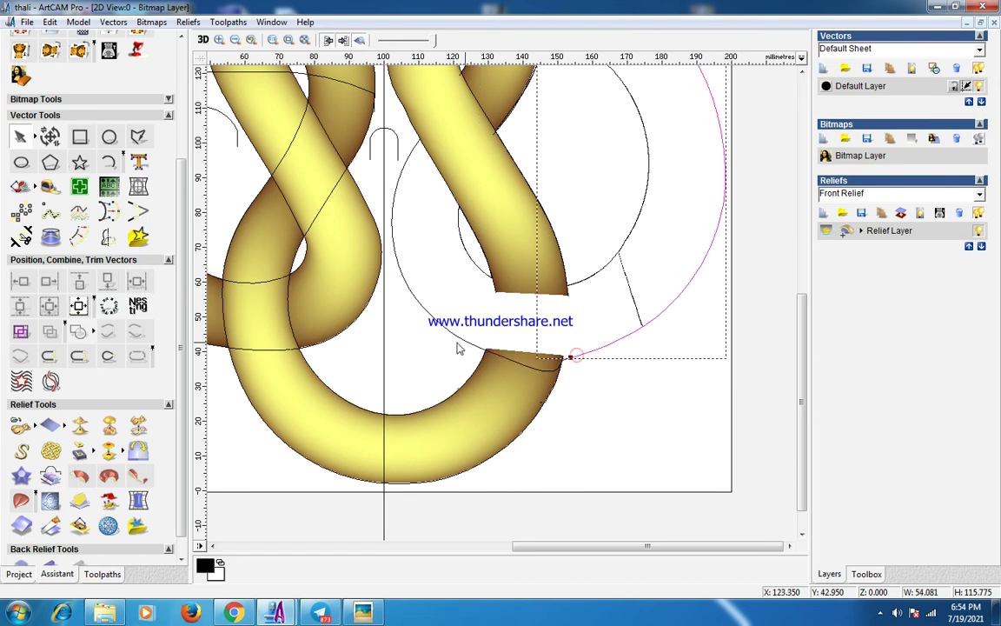
Join the two cut ends of the right loop's outer vector with a smooth curve and delete the leftover dipped segment
{"action": "left_click", "coordinate": [458, 339], "text": "shift"}
{"action": "left_click", "coordinate": [150, 330]}
{"action": "left_click", "coordinate": [618, 385]}
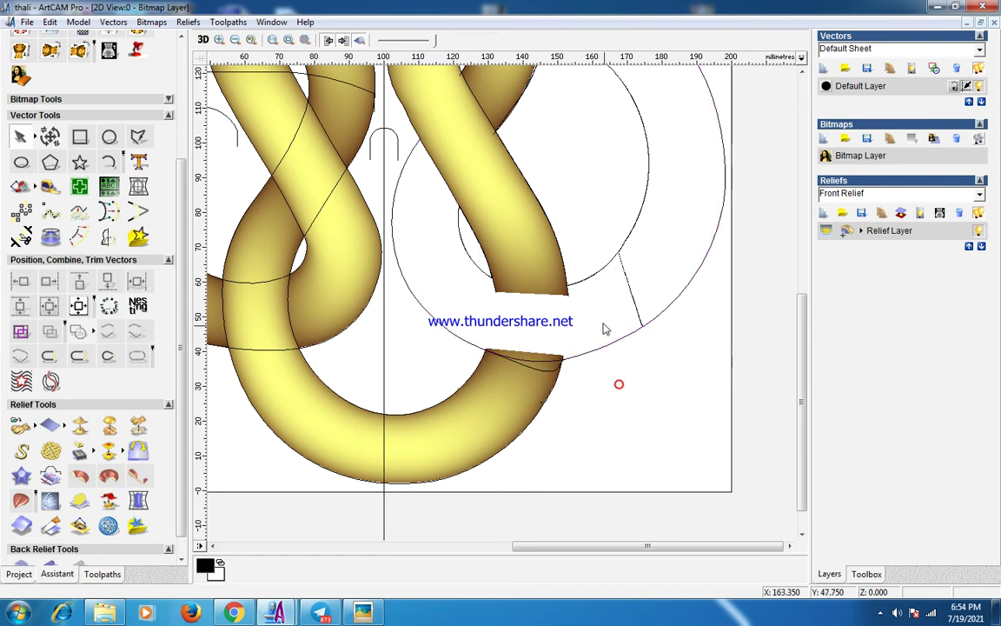
{"action": "left_click", "coordinate": [550, 370]}
{"action": "key", "text": "Delete"}
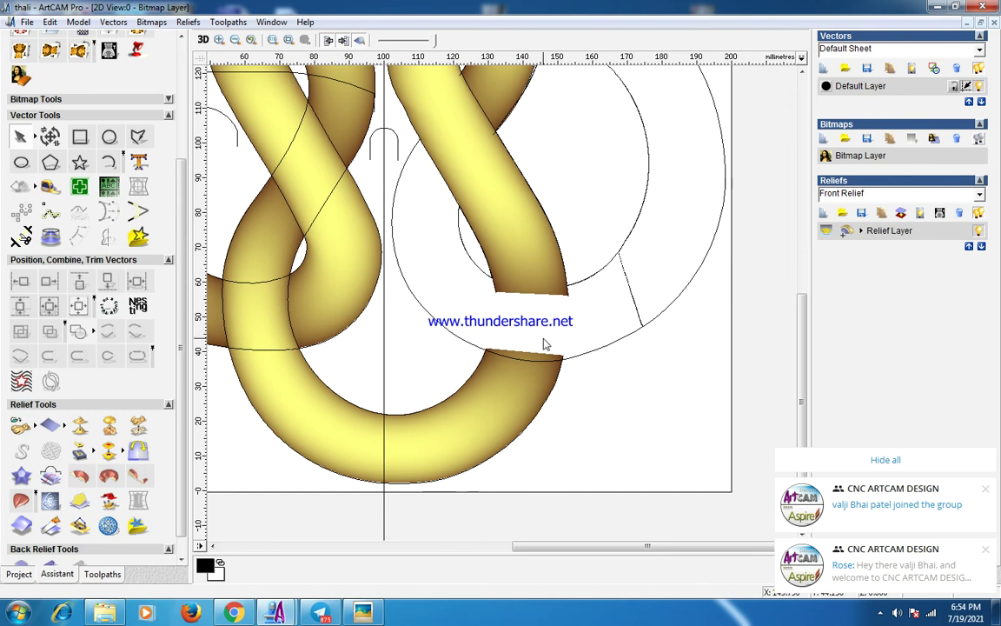
Cut the rejoined outer vector of the right loop at the bottom band's inner corner, near X 130, Y 40
{"action": "left_click", "coordinate": [487, 350]}
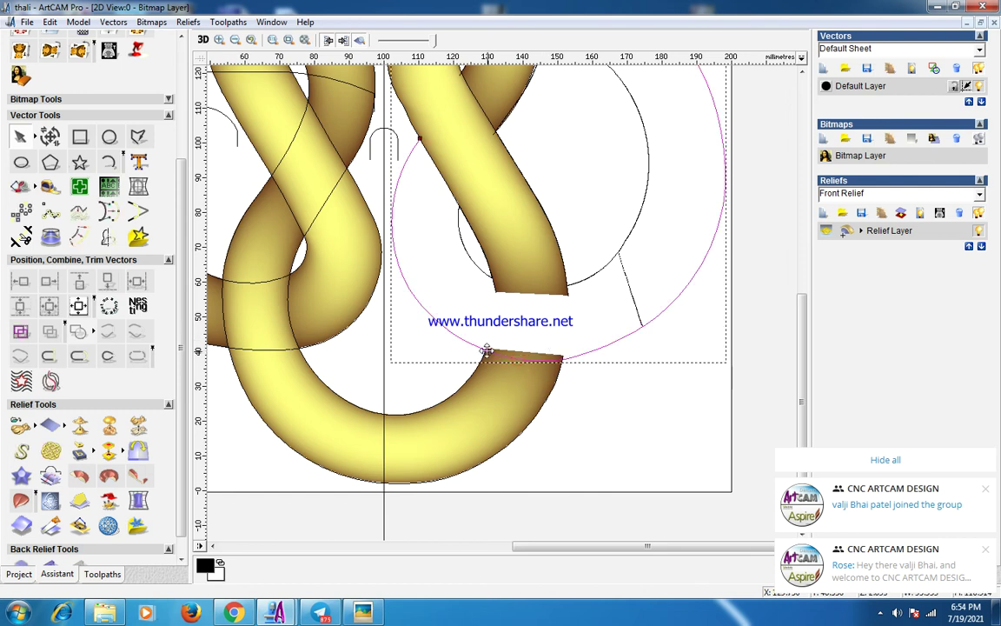
{"action": "key", "text": "c"}
{"action": "left_click", "coordinate": [626, 340]}
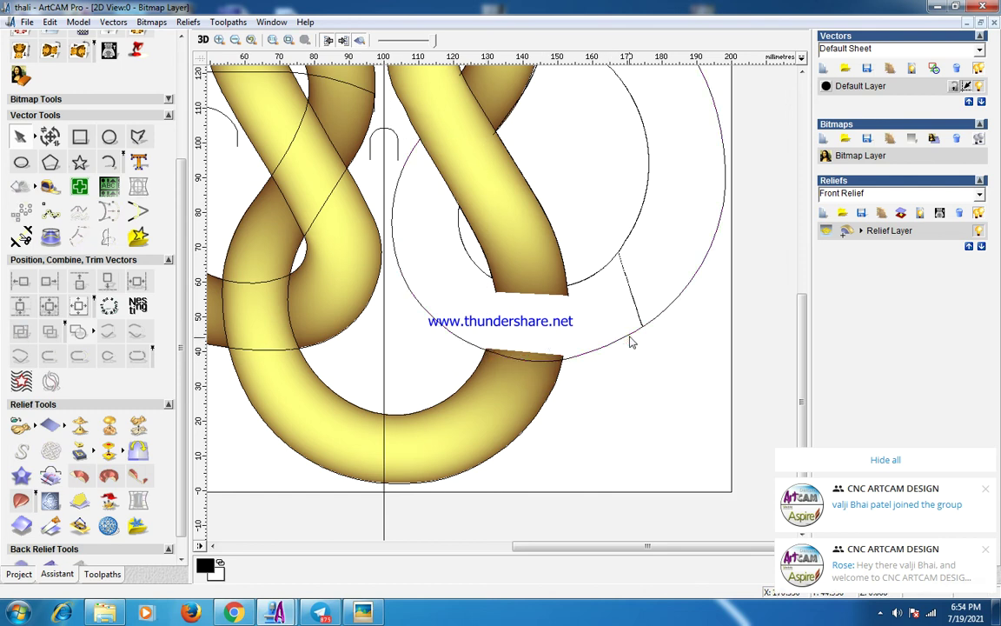
Cut the right loop's outer vector near X 170, Y 45 and join the loop's ends past the leftover segment at the bottom band
{"action": "left_click", "coordinate": [628, 333]}
{"action": "key", "text": "c"}
{"action": "left_click", "coordinate": [653, 319]}
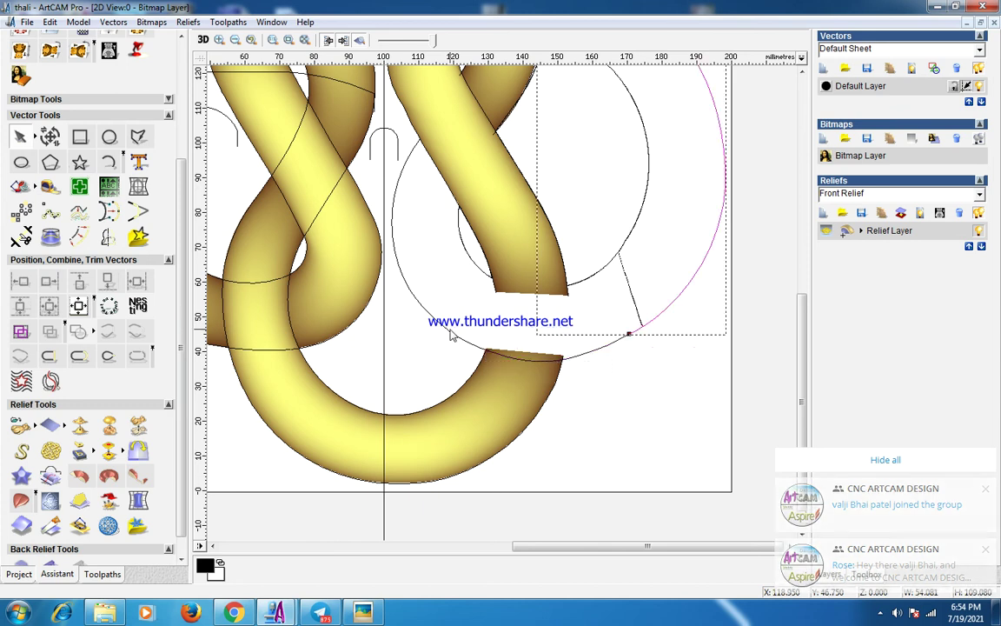
{"action": "left_click", "coordinate": [623, 383]}
{"action": "left_click_drag", "start_coordinate": [649, 301], "coordinate": [469, 403]}
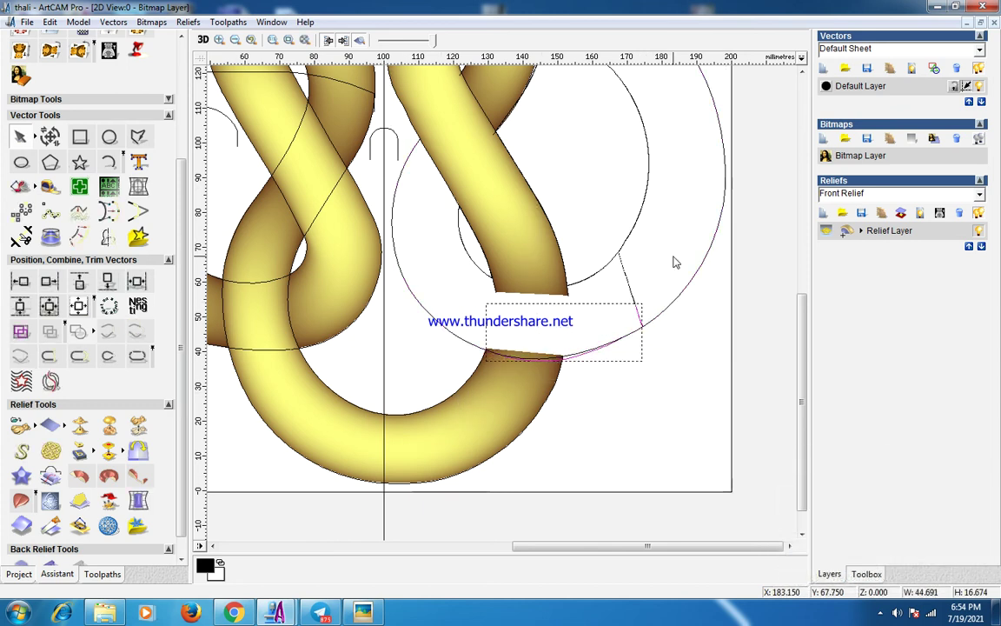
Smooth the right loop's inner vector by splining it with a tolerance of 0.5, ignoring straight spans
{"action": "scroll", "coordinate": [623, 239], "scroll_direction": "down", "scroll_amount": 2}
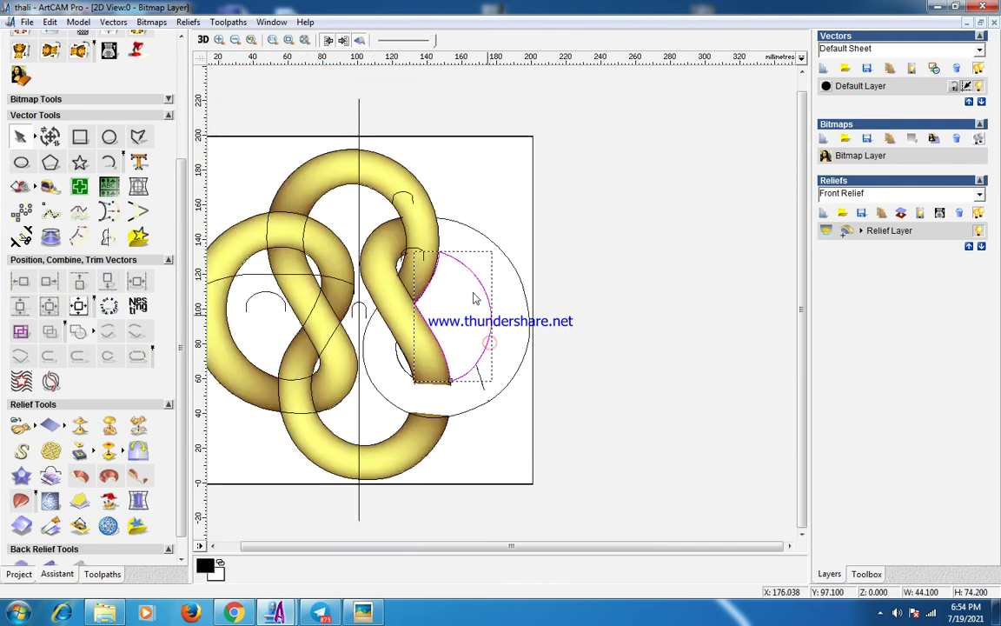
{"action": "scroll", "coordinate": [519, 338], "scroll_direction": "up", "scroll_amount": 4}
{"action": "scroll", "coordinate": [568, 430], "scroll_direction": "down", "scroll_amount": 2}
{"action": "scroll", "coordinate": [520, 336], "scroll_direction": "up", "scroll_amount": 2}
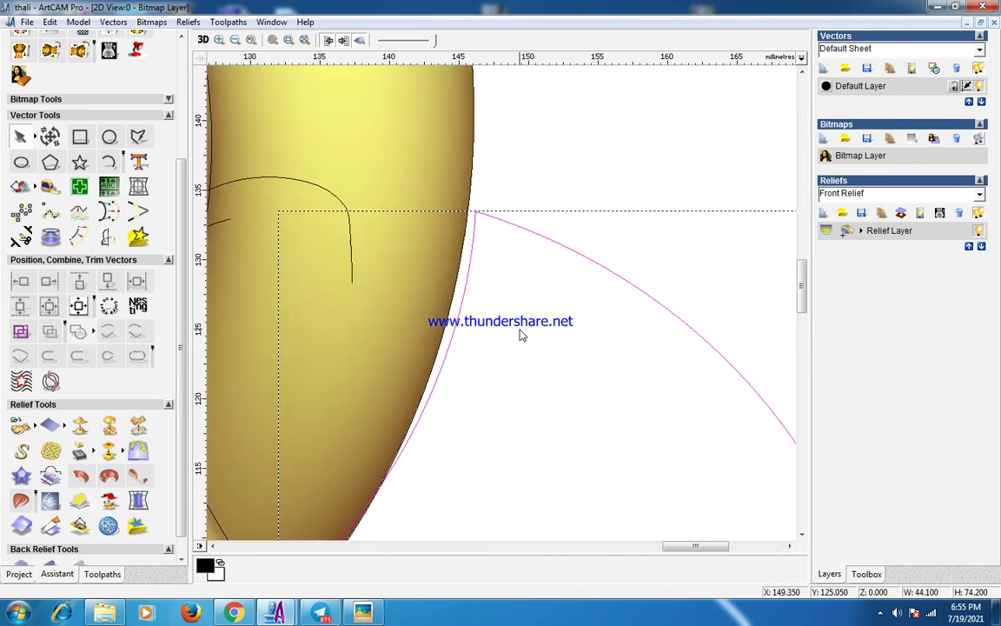
{"action": "scroll", "coordinate": [496, 223], "scroll_direction": "down", "scroll_amount": 2}
{"action": "scroll", "coordinate": [497, 292], "scroll_direction": "up", "scroll_amount": 2}
{"action": "scroll", "coordinate": [510, 341], "scroll_direction": "up", "scroll_amount": 4}
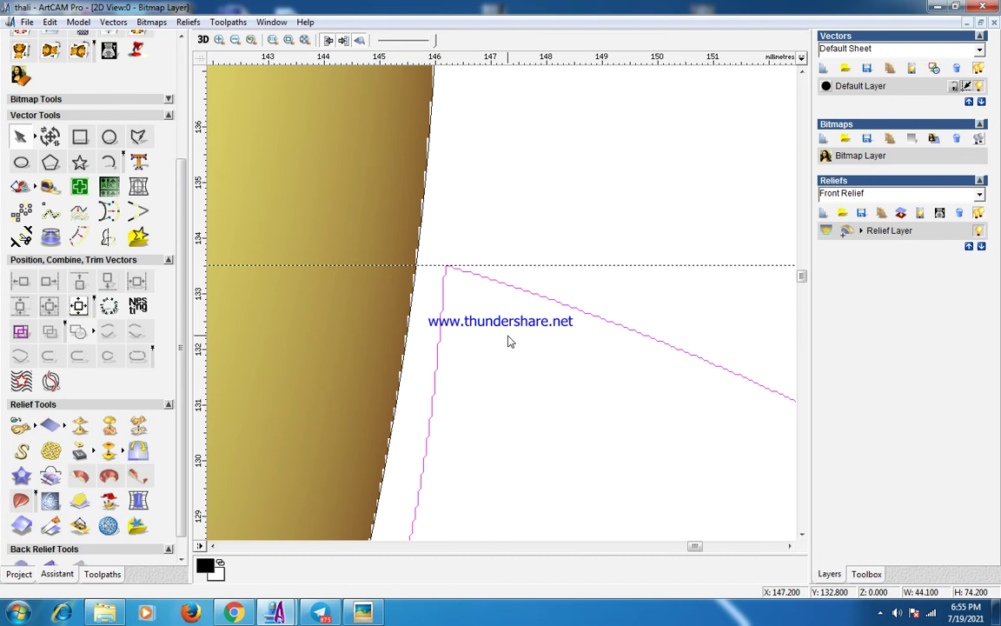
{"action": "key", "text": "n"}
{"action": "key", "text": "n"}
{"action": "left_click", "coordinate": [78, 213]}
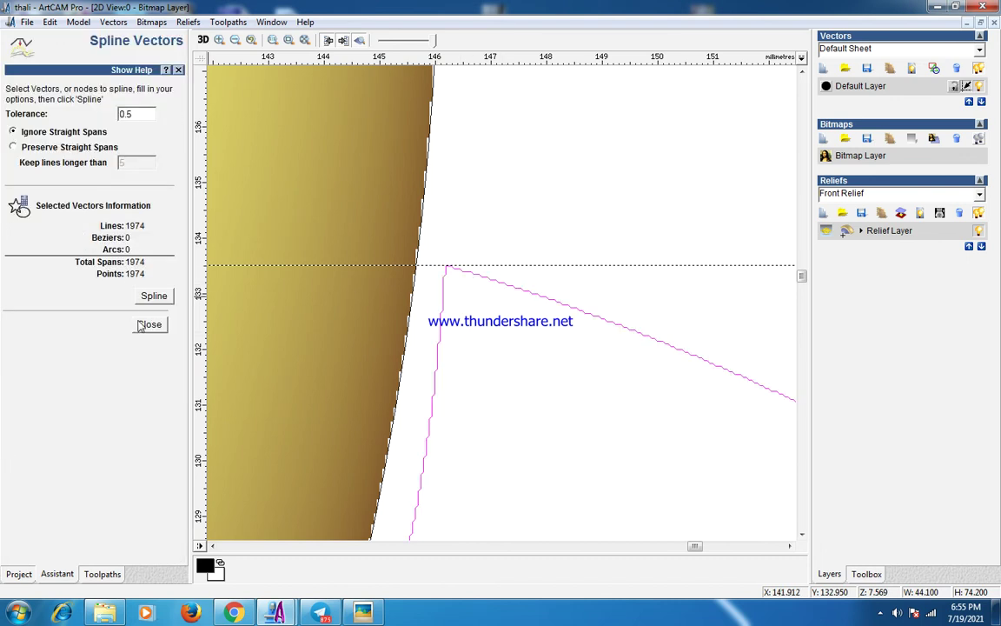
{"action": "left_click", "coordinate": [153, 297]}
{"action": "left_click", "coordinate": [149, 324]}
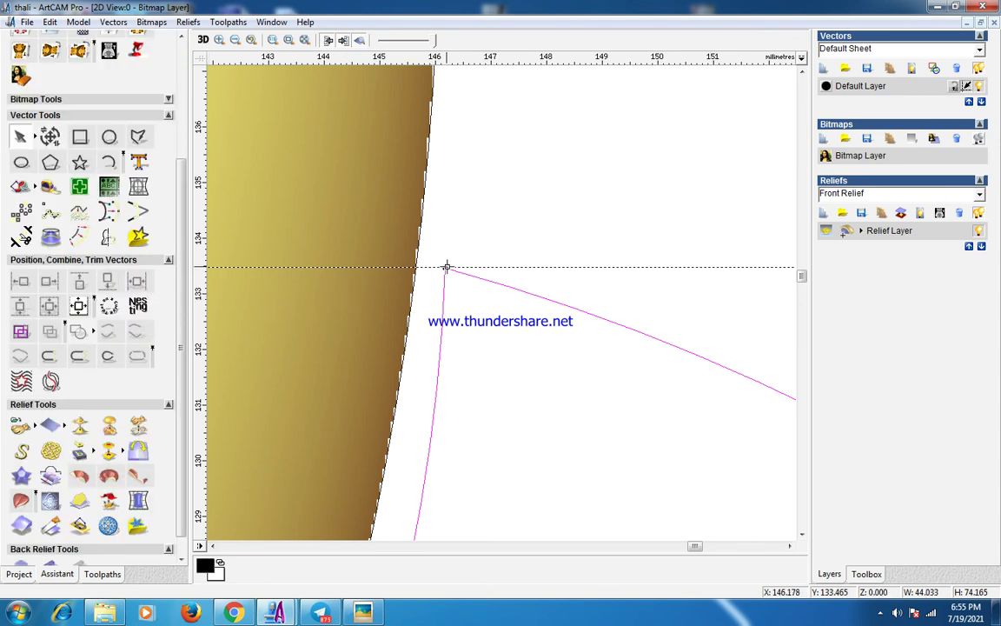
Cut the right loop's inner vector at its two corners, near X 146.2, Y 133.5 and X 152.8, Y 59.2
{"action": "scroll", "coordinate": [452, 287], "scroll_direction": "down", "scroll_amount": 5}
{"action": "scroll", "coordinate": [523, 357], "scroll_direction": "up", "scroll_amount": 2}
{"action": "scroll", "coordinate": [443, 328], "scroll_direction": "down", "scroll_amount": 1}
{"action": "scroll", "coordinate": [461, 461], "scroll_direction": "up", "scroll_amount": 2}
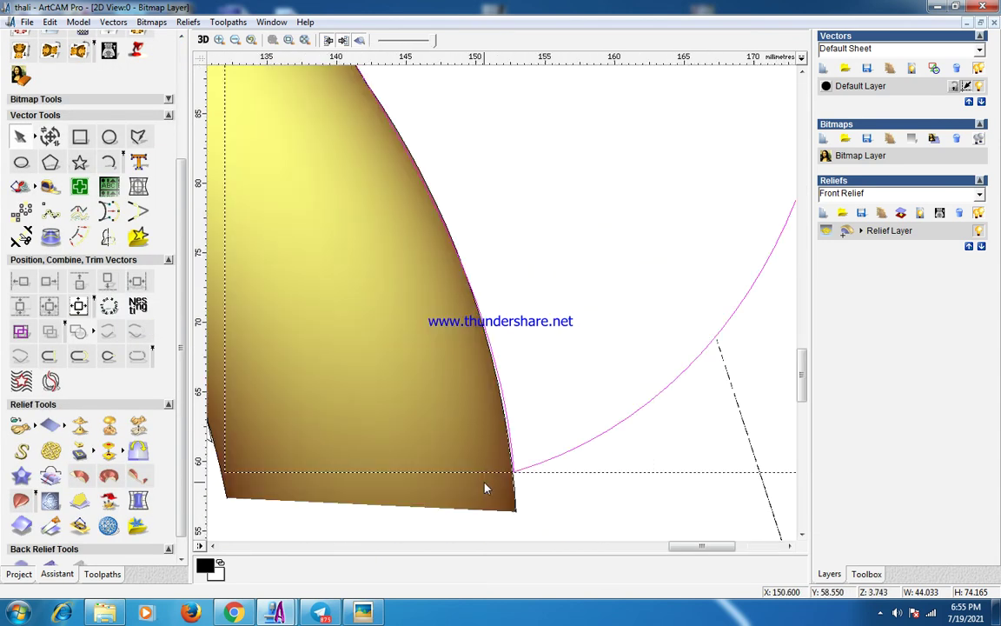
{"action": "left_click", "coordinate": [514, 472]}
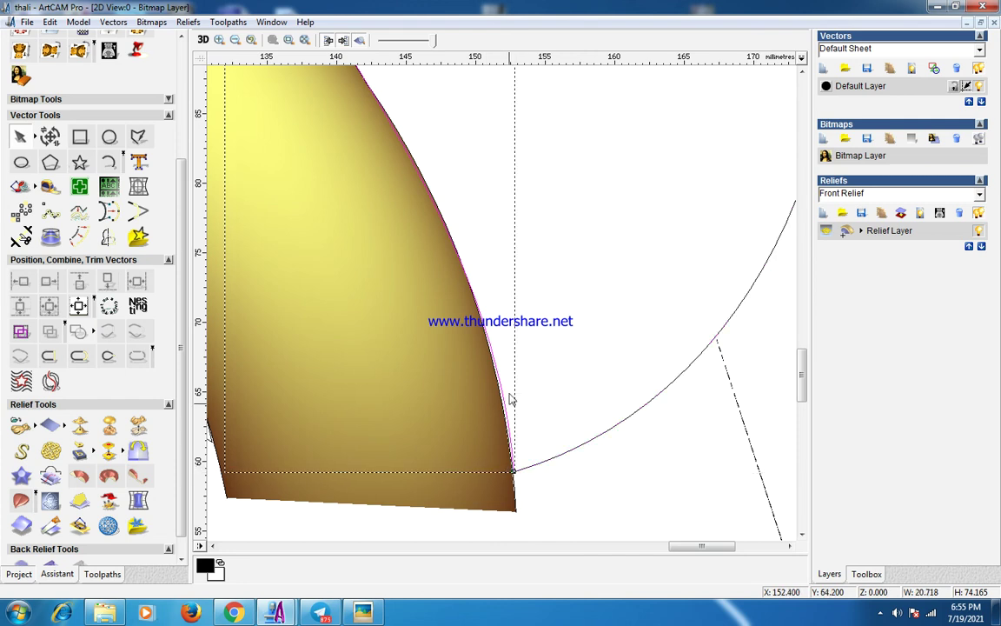
{"action": "scroll", "coordinate": [509, 402], "scroll_direction": "down", "scroll_amount": 2}
{"action": "scroll", "coordinate": [524, 290], "scroll_direction": "up", "scroll_amount": 3}
{"action": "scroll", "coordinate": [497, 226], "scroll_direction": "down", "scroll_amount": 2}
{"action": "scroll", "coordinate": [521, 265], "scroll_direction": "up", "scroll_amount": 1}
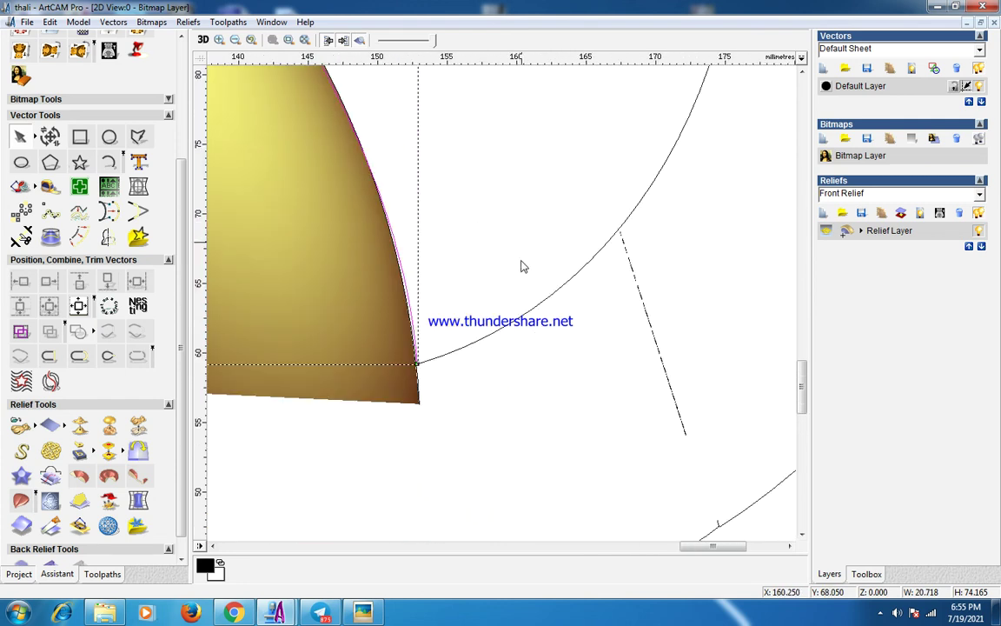
{"action": "left_click", "coordinate": [521, 323]}
Draw a three-point arc along the small inner opening from X 121.8, Y 83.05 to X 132.65, Y 60.45, with a radius of 20.567
{"action": "scroll", "coordinate": [522, 323], "scroll_direction": "down", "scroll_amount": 2}
{"action": "scroll", "coordinate": [298, 292], "scroll_direction": "up", "scroll_amount": 3}
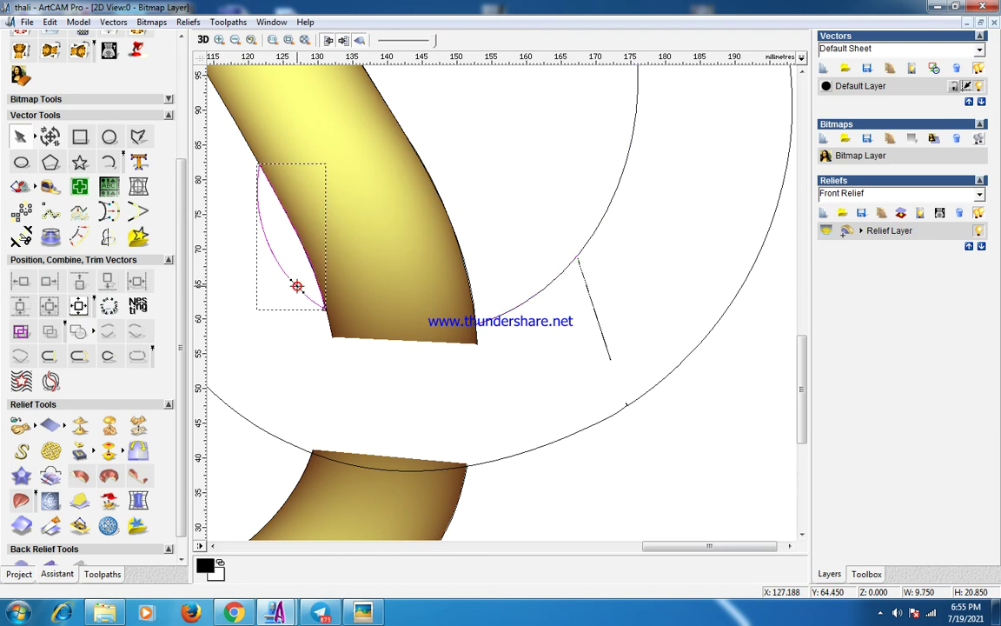
{"action": "left_click", "coordinate": [110, 163]}
{"action": "left_click", "coordinate": [309, 214]}
{"action": "scroll", "coordinate": [534, 293], "scroll_direction": "down", "scroll_amount": 4}
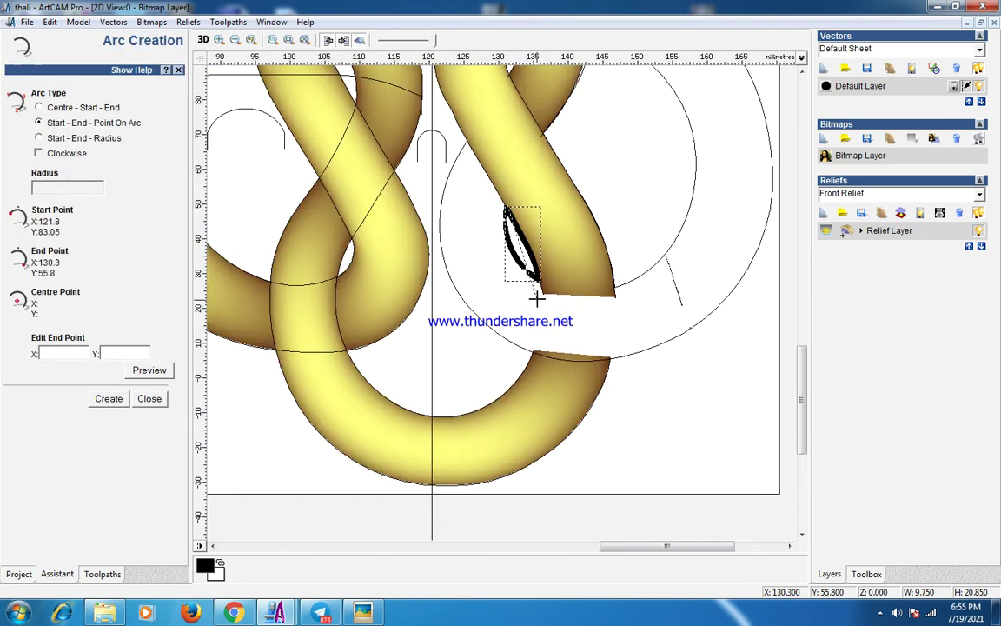
{"action": "scroll", "coordinate": [481, 269], "scroll_direction": "up", "scroll_amount": 4}
{"action": "left_click", "coordinate": [461, 250]}
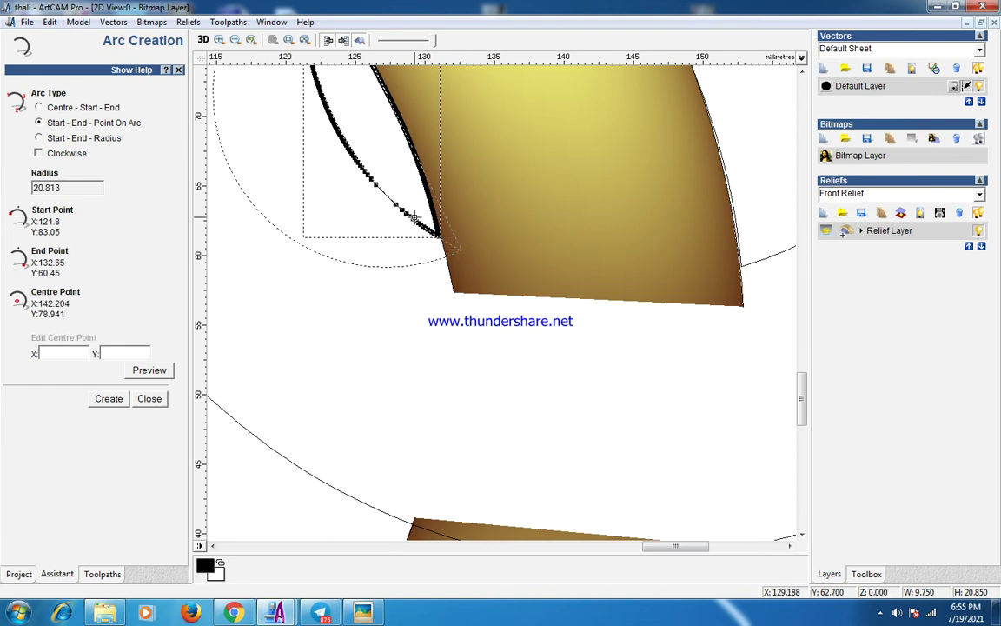
{"action": "left_click", "coordinate": [410, 216]}
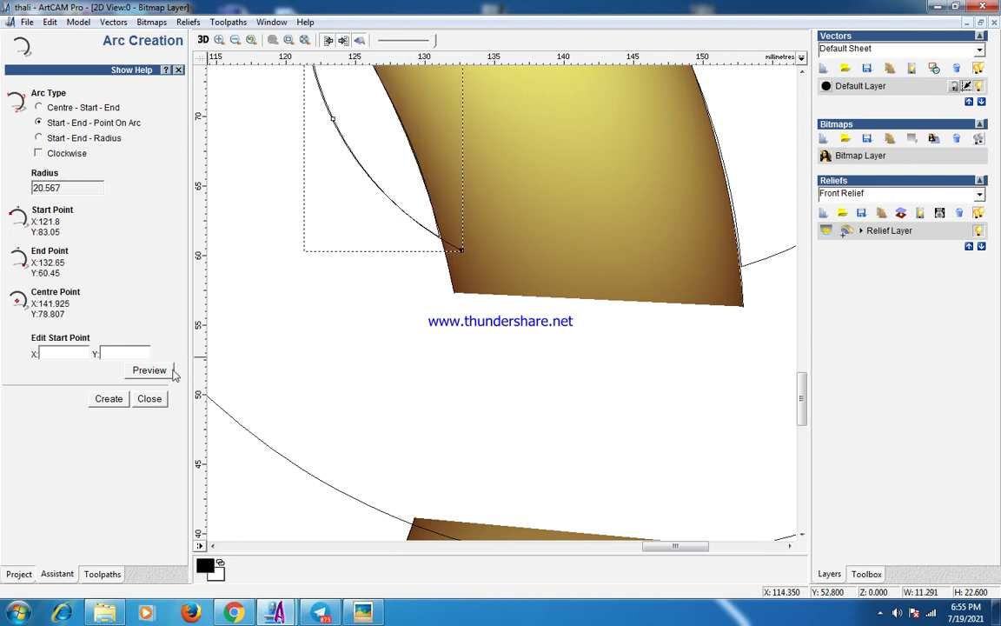
{"action": "left_click", "coordinate": [144, 402]}
Join the new arc to the lower end of the right inner arc with a smooth curve beneath the band
{"action": "left_click", "coordinate": [766, 257], "text": "shift"}
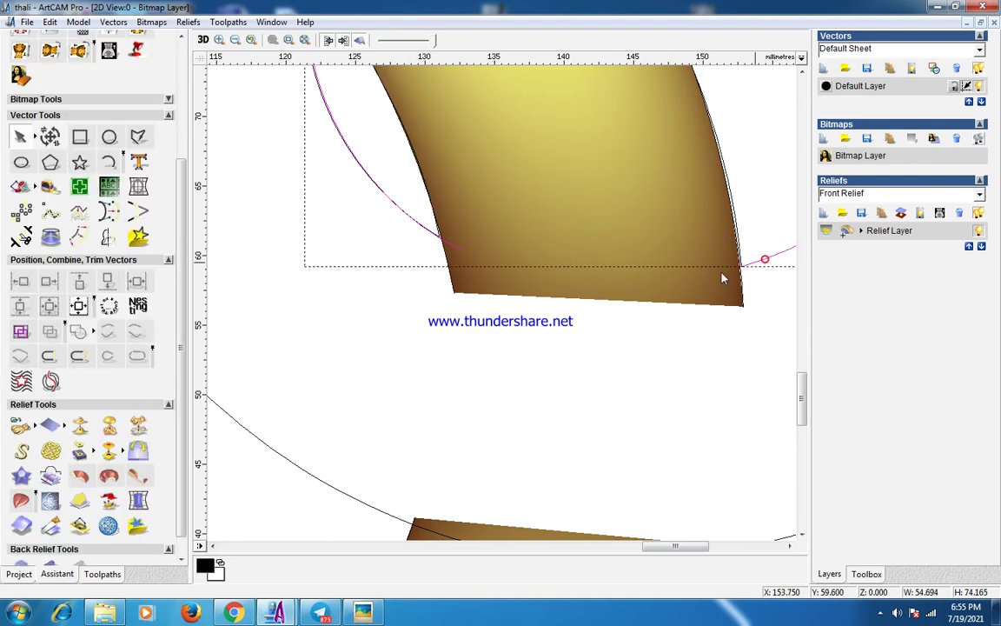
{"action": "left_click", "coordinate": [131, 330]}
{"action": "left_click", "coordinate": [578, 301]}
{"action": "scroll", "coordinate": [587, 255], "scroll_direction": "down", "scroll_amount": 2}
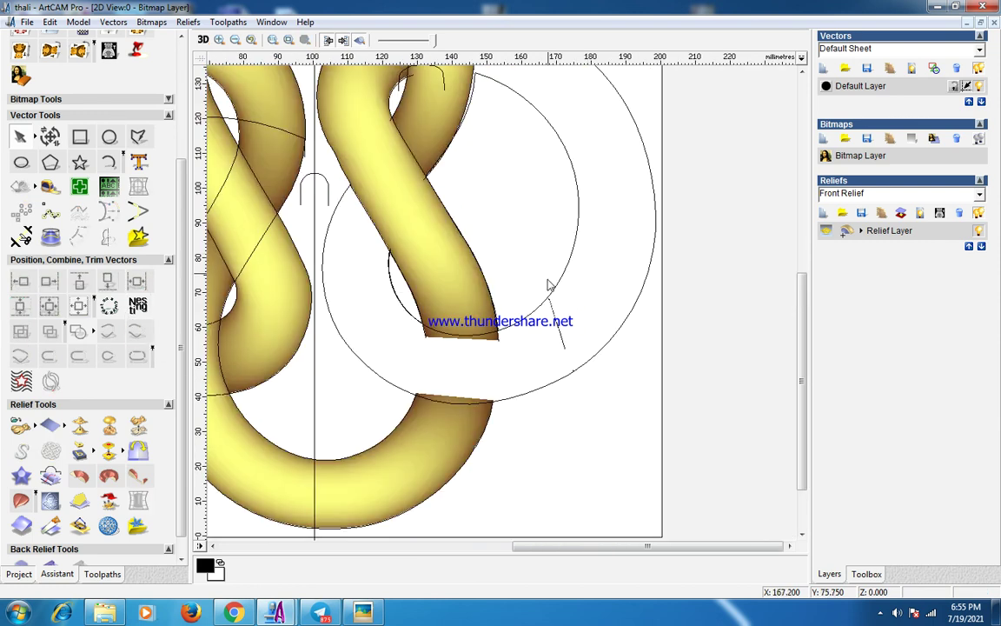
Move the inner rail's upper end node onto the top band, to about X 145.4, Y 133.7
{"action": "left_click", "coordinate": [560, 248]}
{"action": "scroll", "coordinate": [491, 244], "scroll_direction": "up", "scroll_amount": 5}
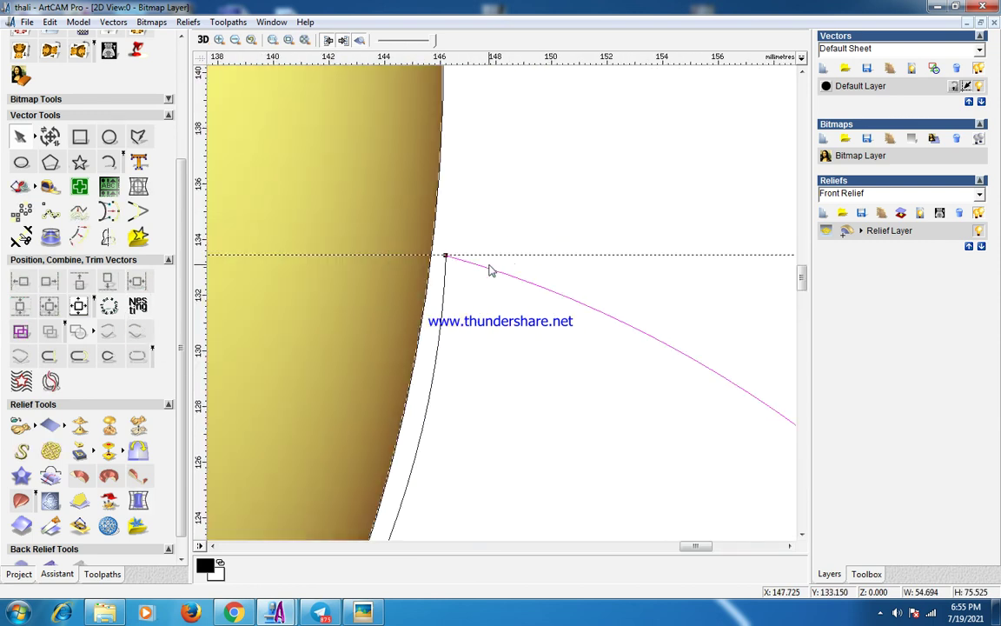
{"action": "key", "text": "n"}
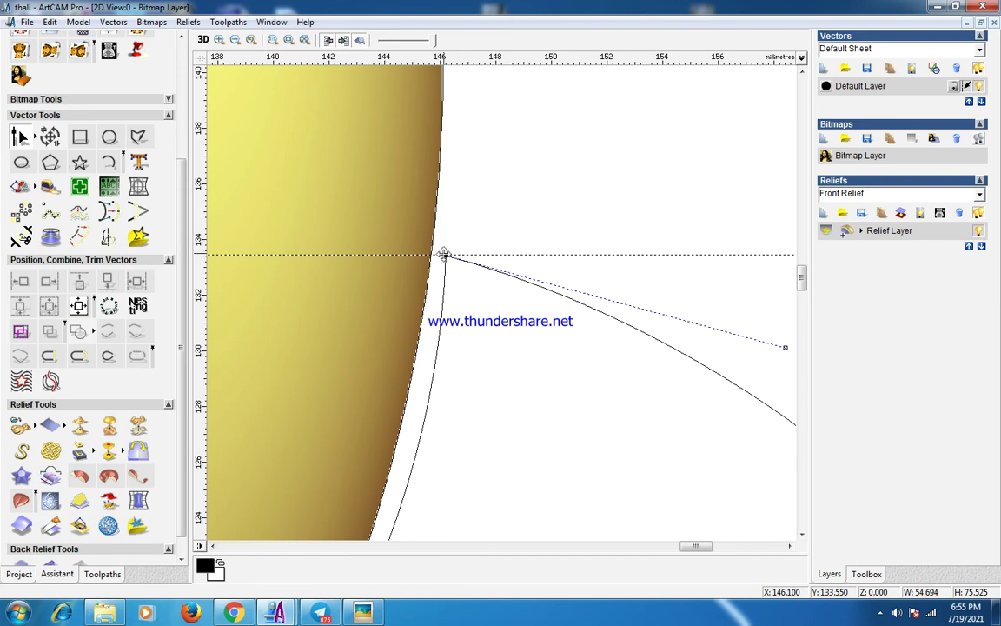
{"action": "left_click_drag", "start_coordinate": [445, 256], "coordinate": [422, 250]}
{"action": "scroll", "coordinate": [473, 231], "scroll_direction": "down", "scroll_amount": 2}
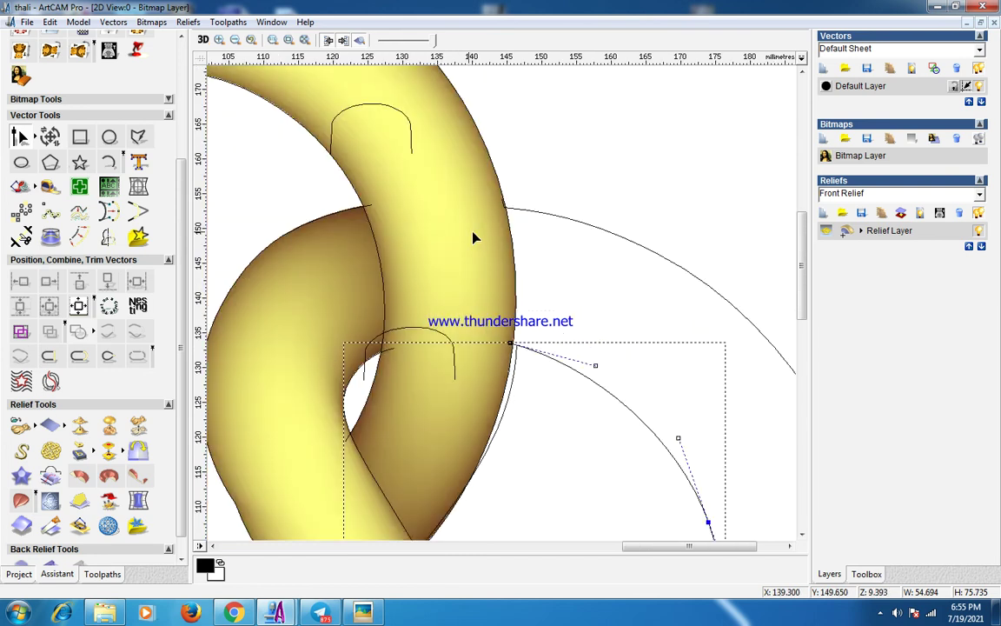
Cut the short tail off the outer rail's upper end near X 144.4, Y 153.1
{"action": "left_click", "coordinate": [531, 208]}
{"action": "left_click", "coordinate": [525, 209]}
{"action": "scroll", "coordinate": [521, 213], "scroll_direction": "up", "scroll_amount": 3}
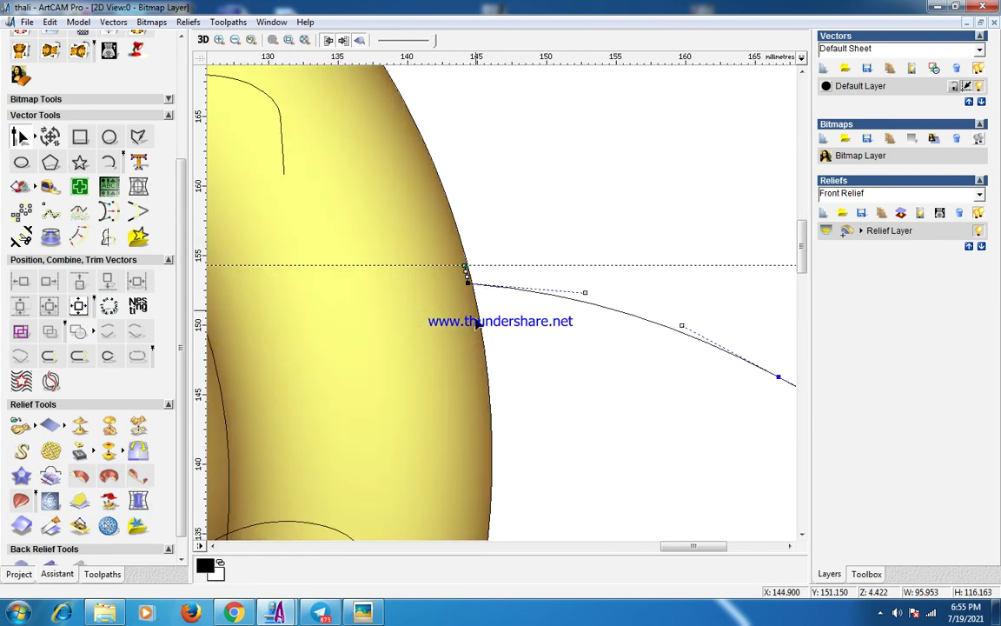
{"action": "key", "text": "n"}
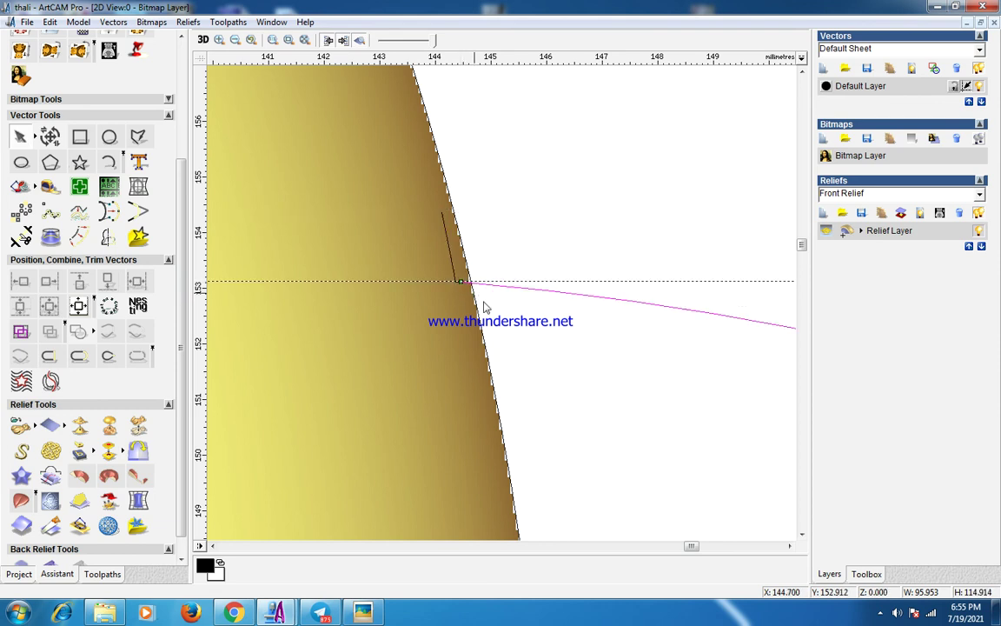
Start a two-rail sweep with the right loop's inner and outer vectors as drive rails and reverse the second rail's direction
{"action": "scroll", "coordinate": [483, 306], "scroll_direction": "down", "scroll_amount": 5}
{"action": "left_click", "coordinate": [490, 357]}
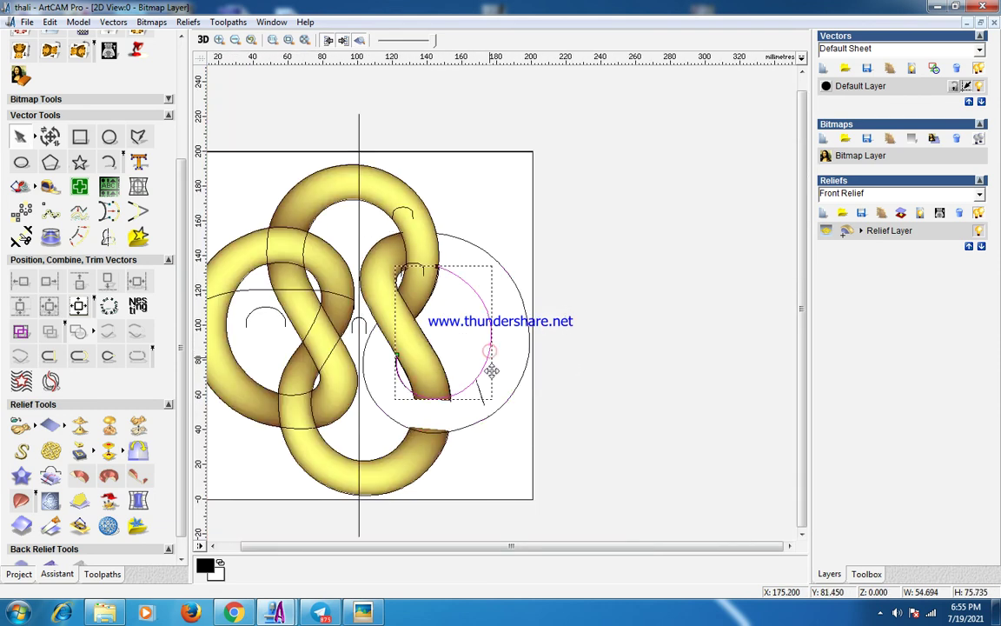
{"action": "left_click", "coordinate": [507, 408], "text": "shift"}
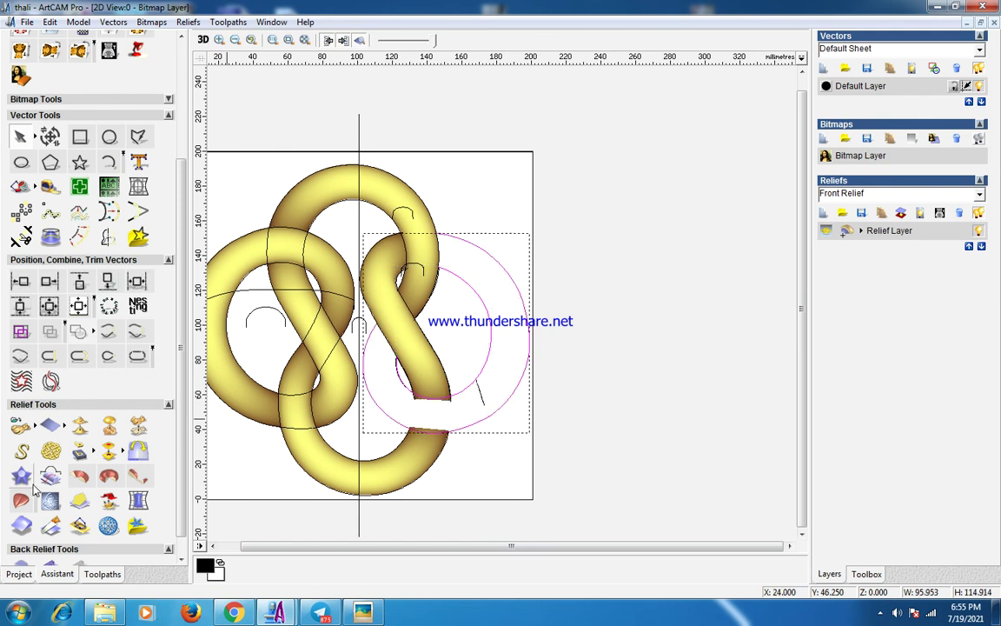
{"action": "left_click", "coordinate": [17, 450]}
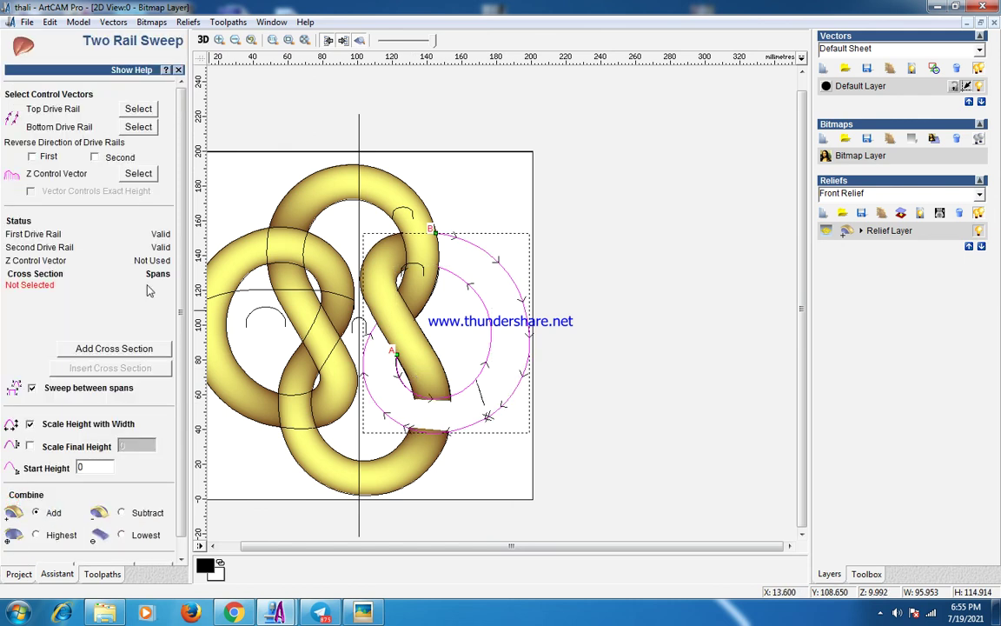
{"action": "left_click", "coordinate": [92, 159]}
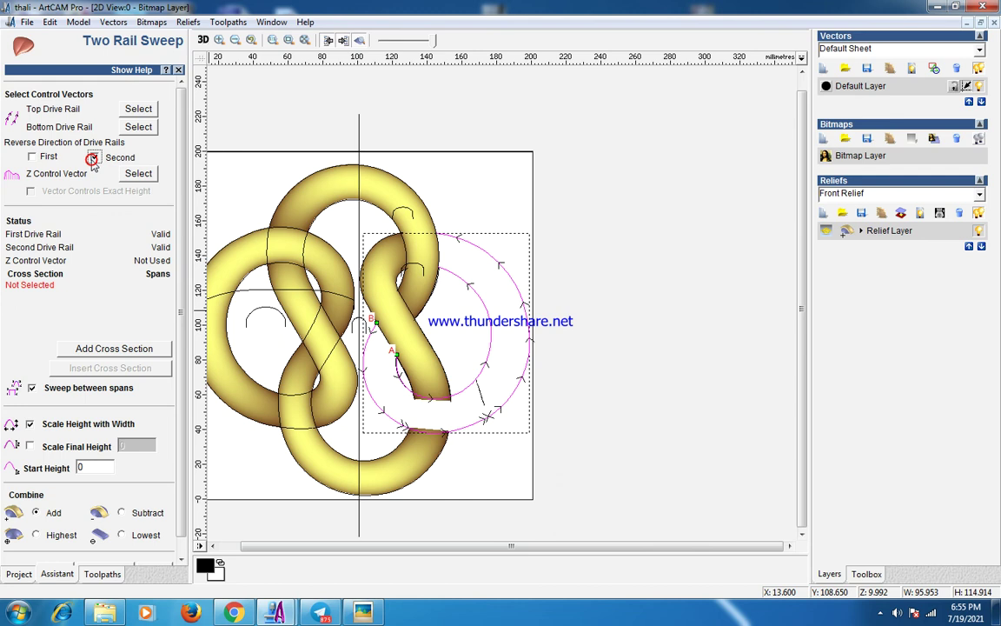
Reposition the kinked nodes of the outer rail near X 174.4, Y 47.6 and delete the stray tip node between them
{"action": "left_click", "coordinate": [520, 466]}
{"action": "scroll", "coordinate": [489, 364], "scroll_direction": "down", "scroll_amount": 1}
{"action": "scroll", "coordinate": [628, 359], "scroll_direction": "up", "scroll_amount": 10}
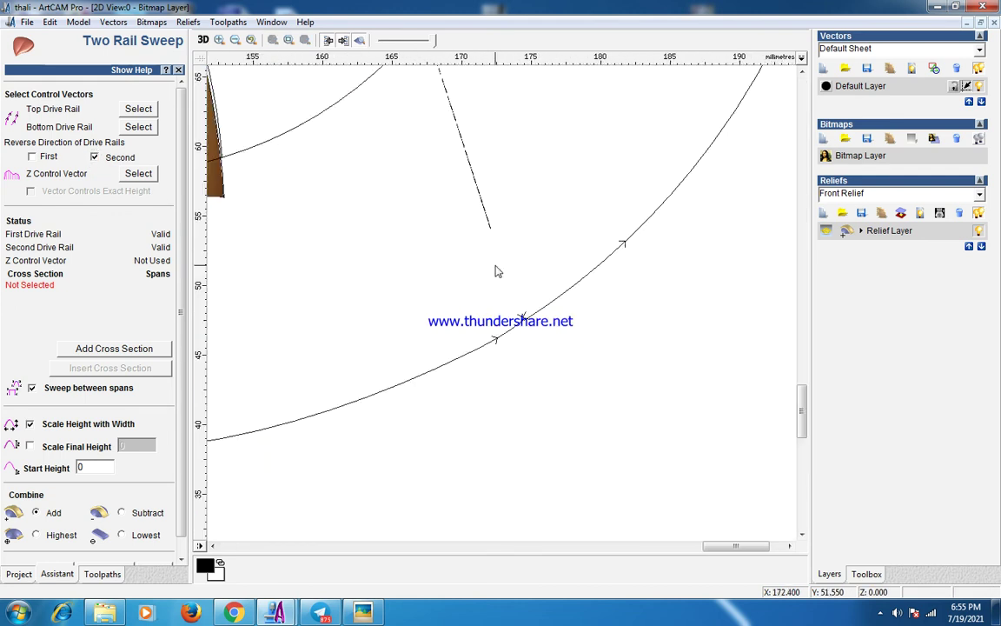
{"action": "scroll", "coordinate": [547, 306], "scroll_direction": "up", "scroll_amount": 4}
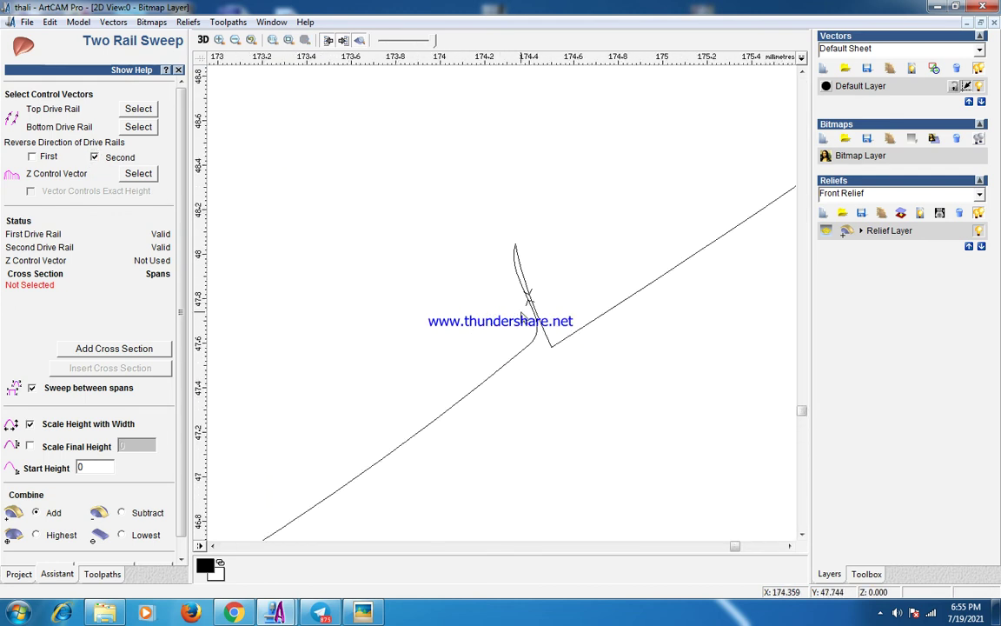
{"action": "left_click", "coordinate": [538, 328]}
{"action": "key", "text": "n"}
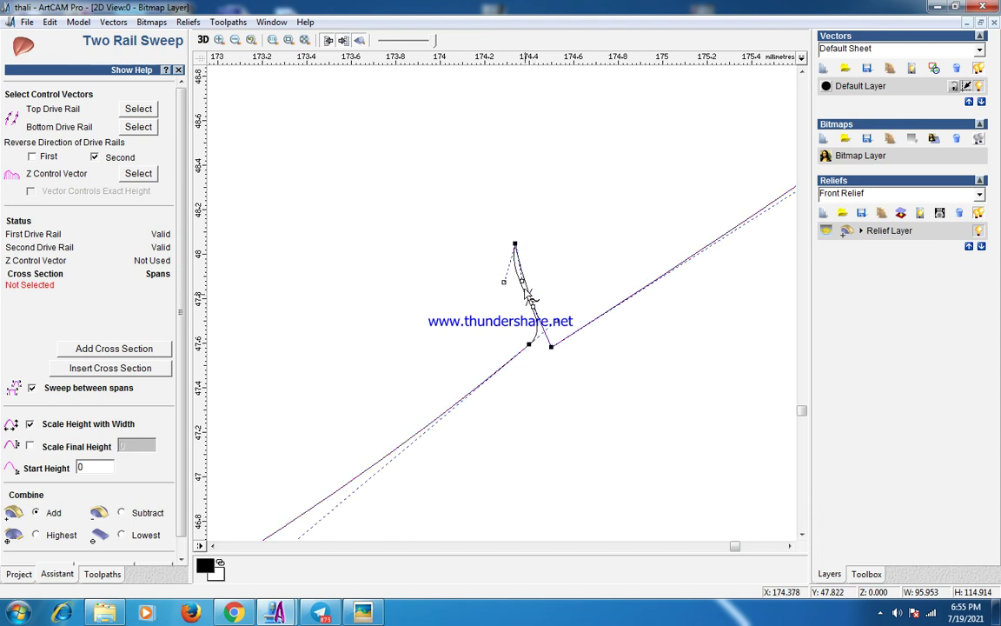
{"action": "left_click_drag", "start_coordinate": [530, 345], "coordinate": [523, 371]}
{"action": "left_click_drag", "start_coordinate": [515, 242], "coordinate": [540, 351]}
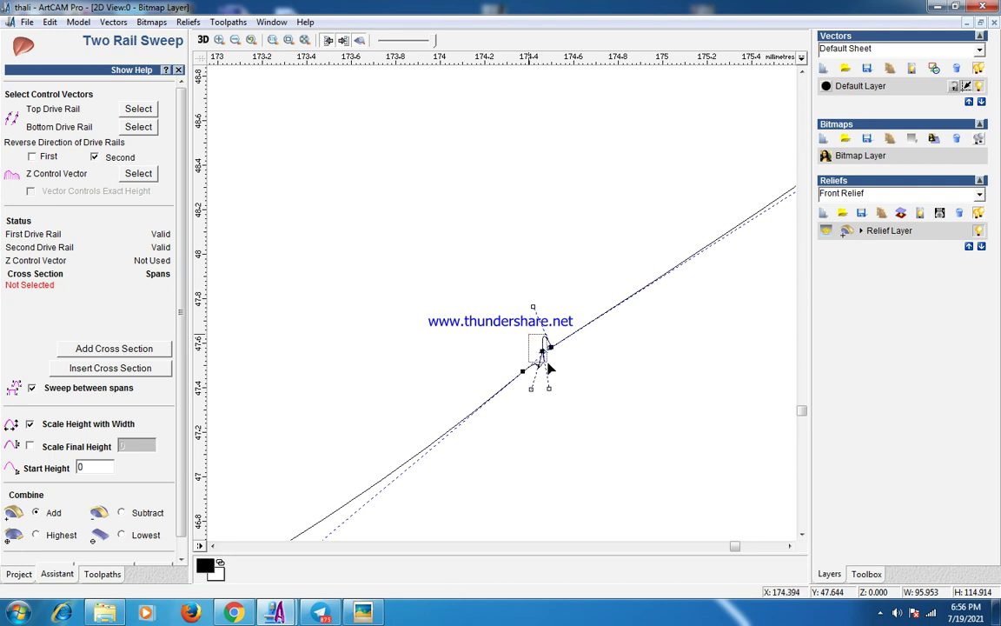
{"action": "right_click", "coordinate": [542, 351]}
{"action": "left_click", "coordinate": [598, 172]}
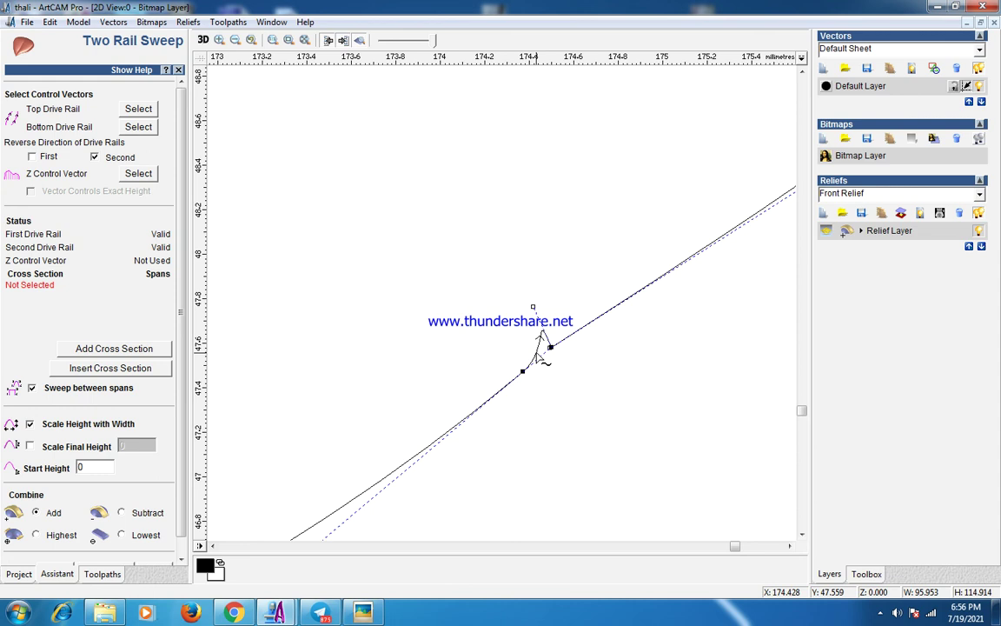
Convert the short span at the outer rail's former kink to a straight line and smooth the nodes at both its ends
{"action": "key", "text": "a"}
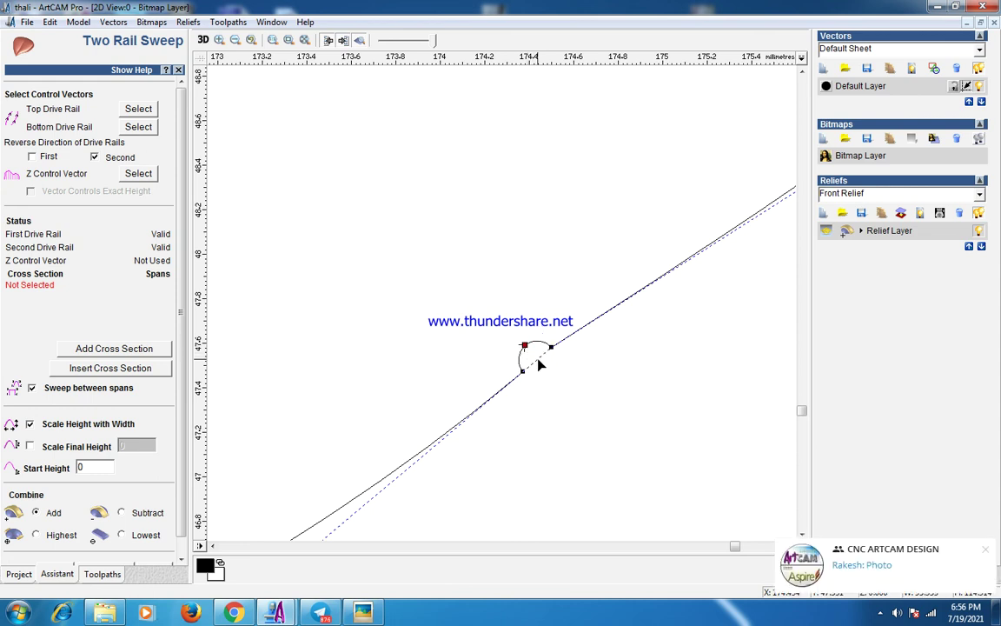
{"action": "key", "text": "l"}
{"action": "left_click", "coordinate": [551, 349]}
{"action": "key", "text": "s"}
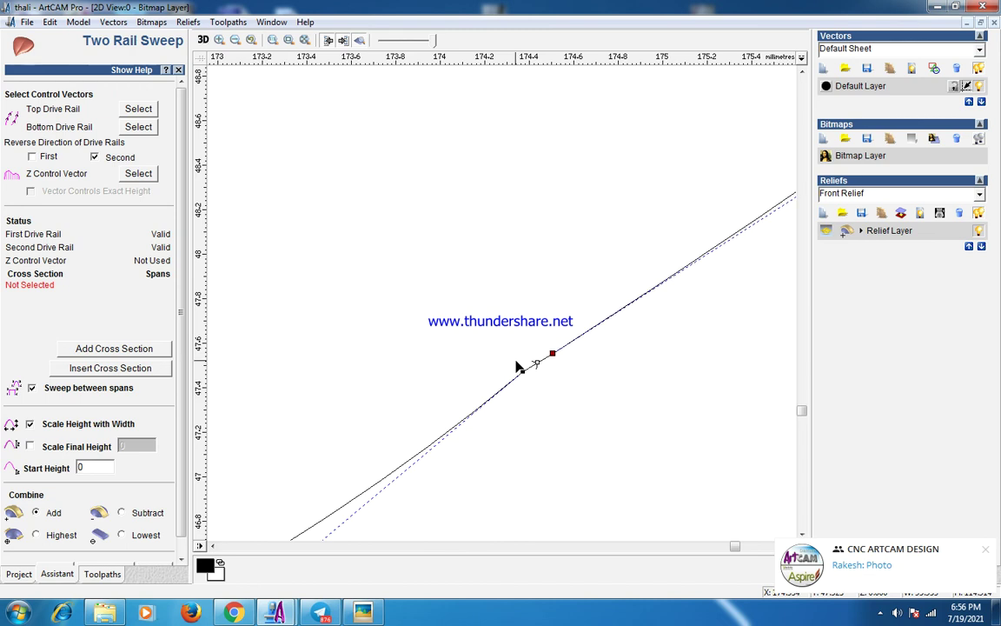
{"action": "left_click", "coordinate": [521, 371]}
{"action": "key", "text": "s"}
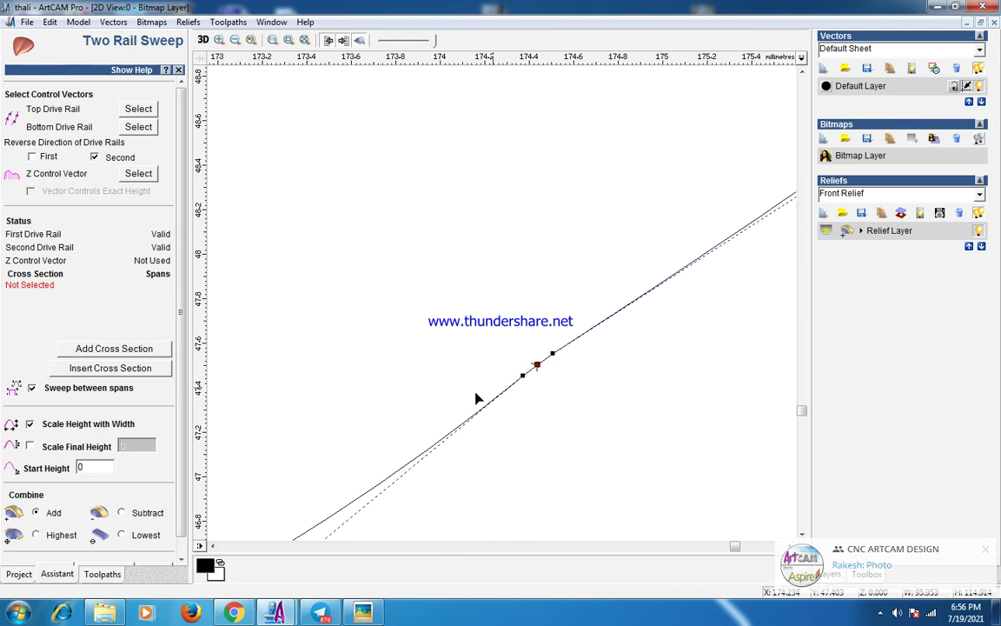
Convert the outer rail's span just below the former kink to an arc and smooth its midpoint near X 172.5, Y 46.3
{"action": "scroll", "coordinate": [472, 400], "scroll_direction": "down", "scroll_amount": 5}
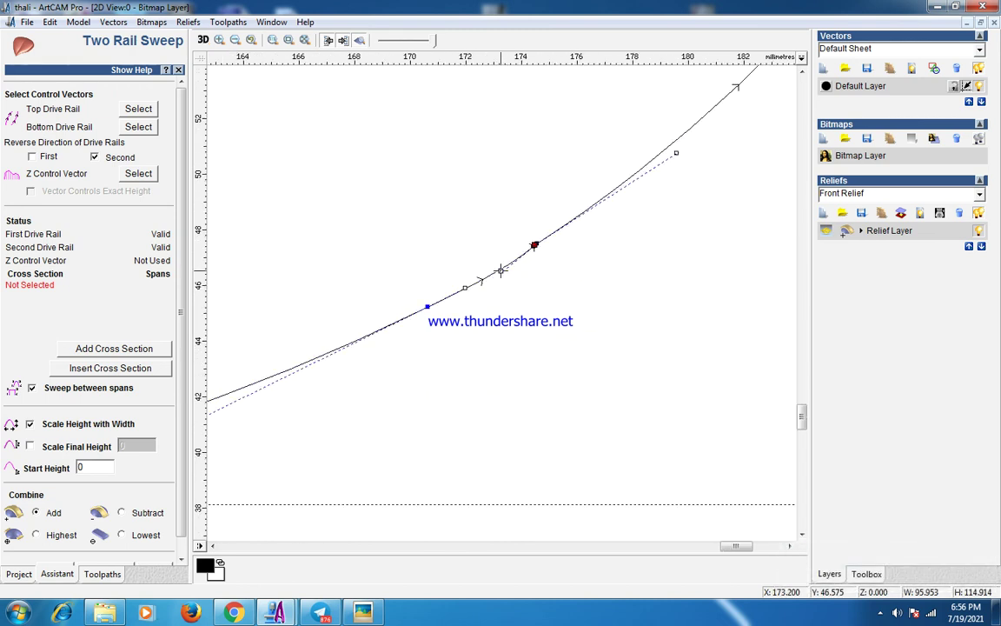
{"action": "key", "text": "a"}
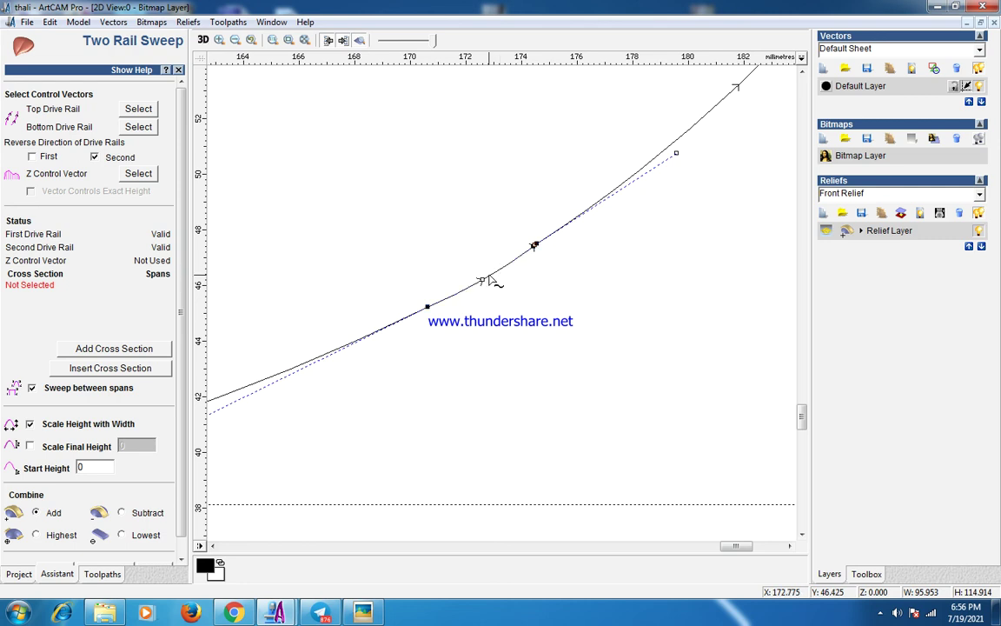
{"action": "left_click", "coordinate": [481, 279]}
{"action": "key", "text": "s"}
{"action": "key", "text": "s"}
{"action": "key", "text": "s"}
{"action": "key", "text": "s"}
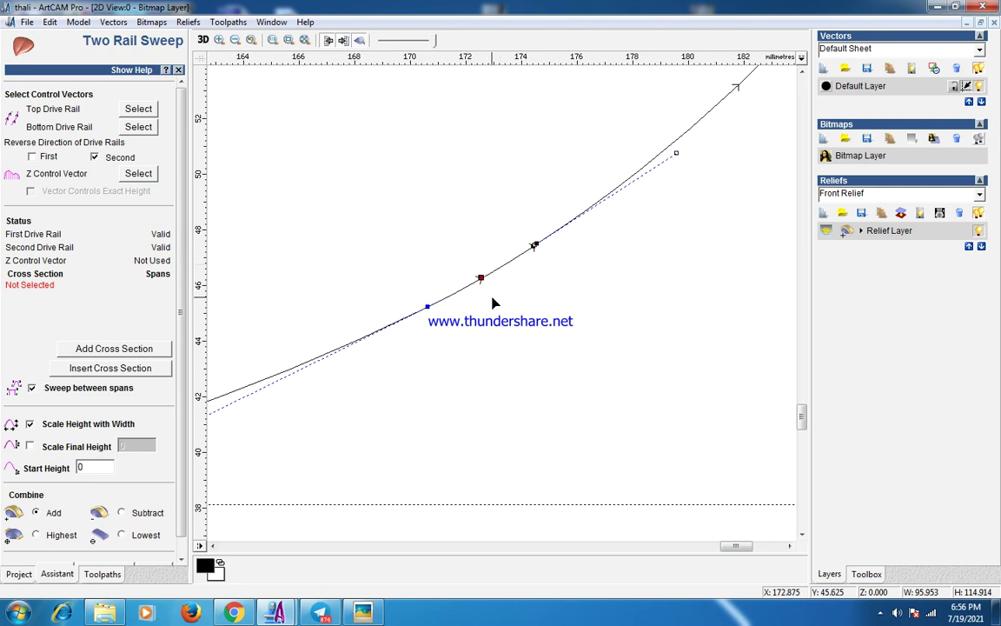
Add the small arch inside the left loop as the sweep's cross section and assign the wide shallow arc above it as Z control vector
{"action": "scroll", "coordinate": [491, 302], "scroll_direction": "down", "scroll_amount": 8}
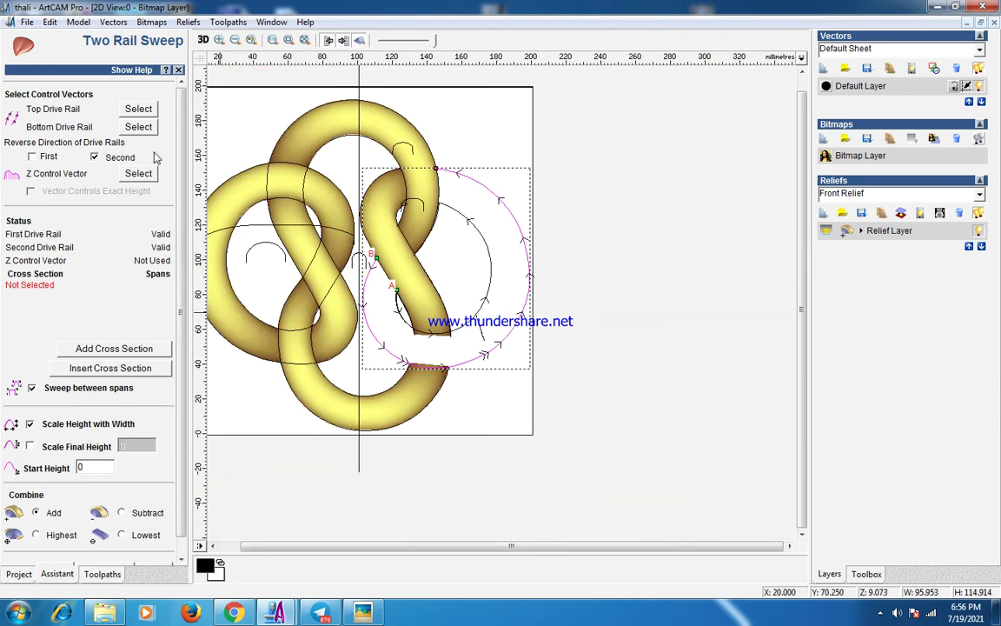
{"action": "left_click", "coordinate": [261, 246]}
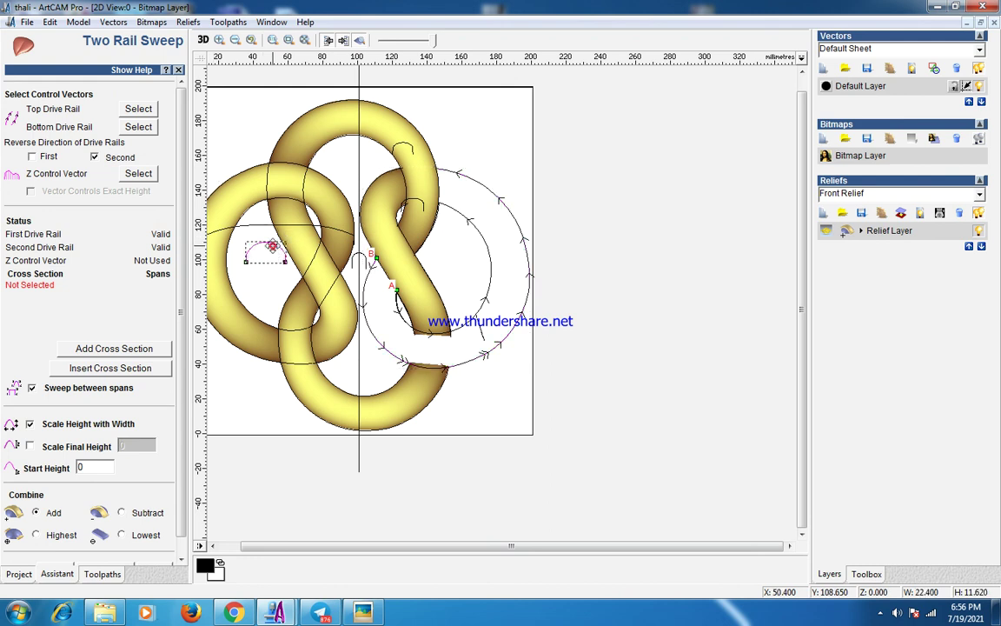
{"action": "left_click", "coordinate": [130, 349]}
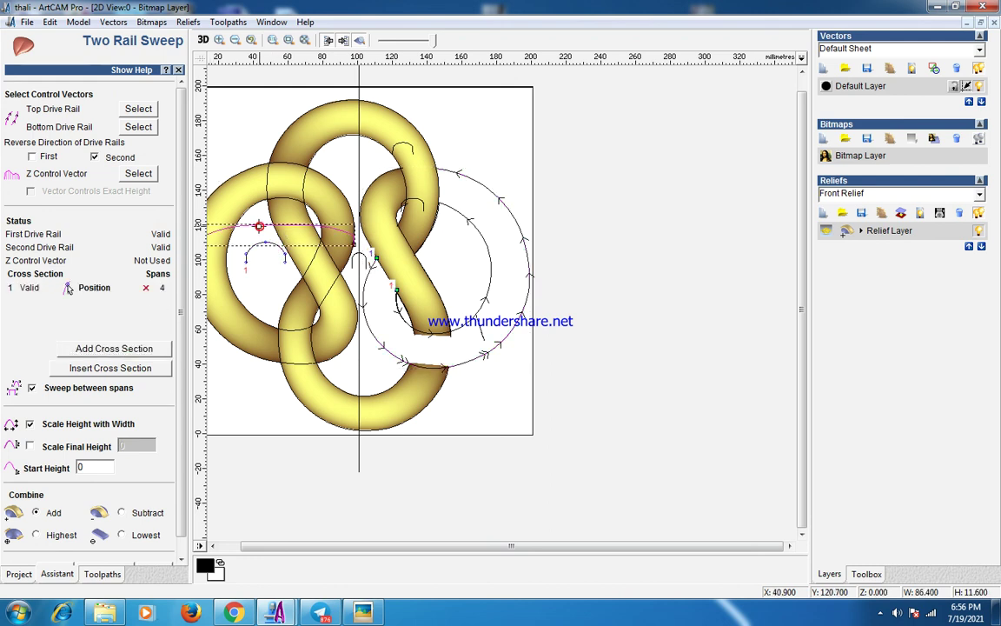
{"action": "left_click", "coordinate": [127, 173]}
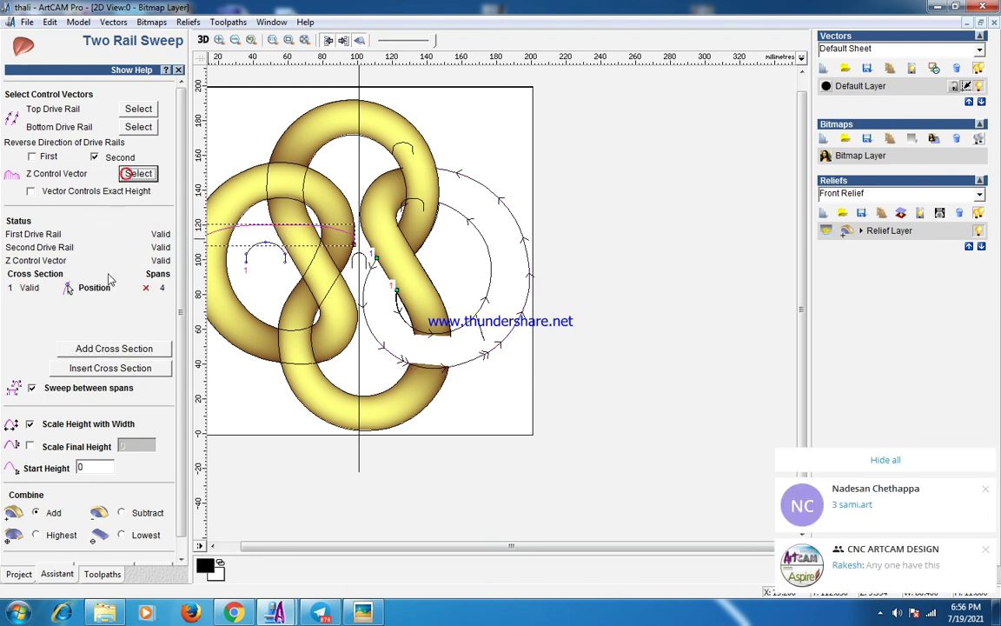
Turn off scaling height with width, set the final height to 10, combine as Highest, calculate the right loop's sweep and finish the command
{"action": "left_click", "coordinate": [31, 425]}
{"action": "left_click", "coordinate": [29, 445]}
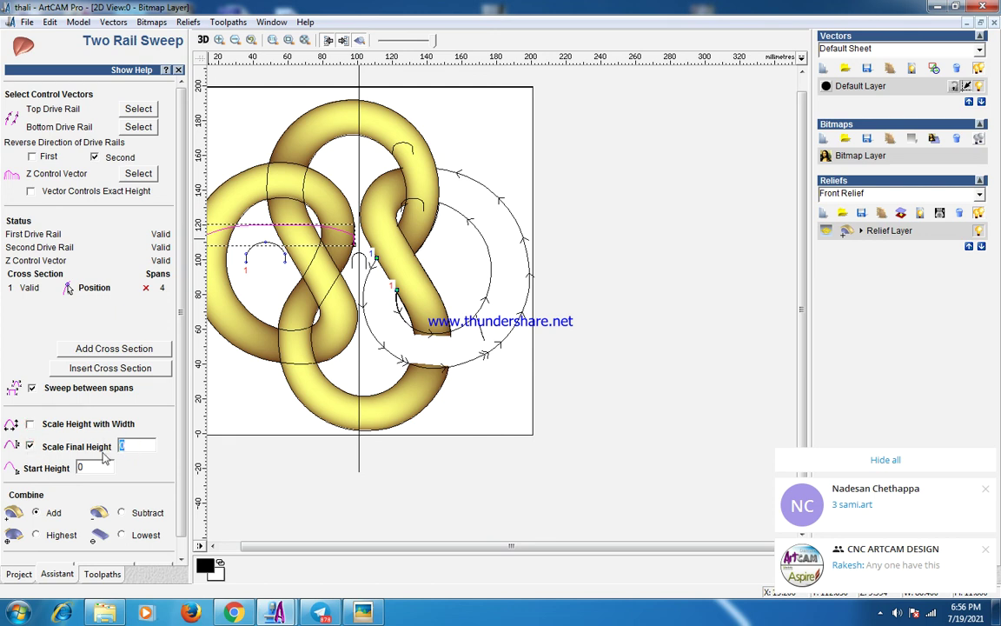
{"action": "left_click", "coordinate": [35, 535]}
{"action": "scroll", "coordinate": [170, 424], "scroll_direction": "down", "scroll_amount": 1}
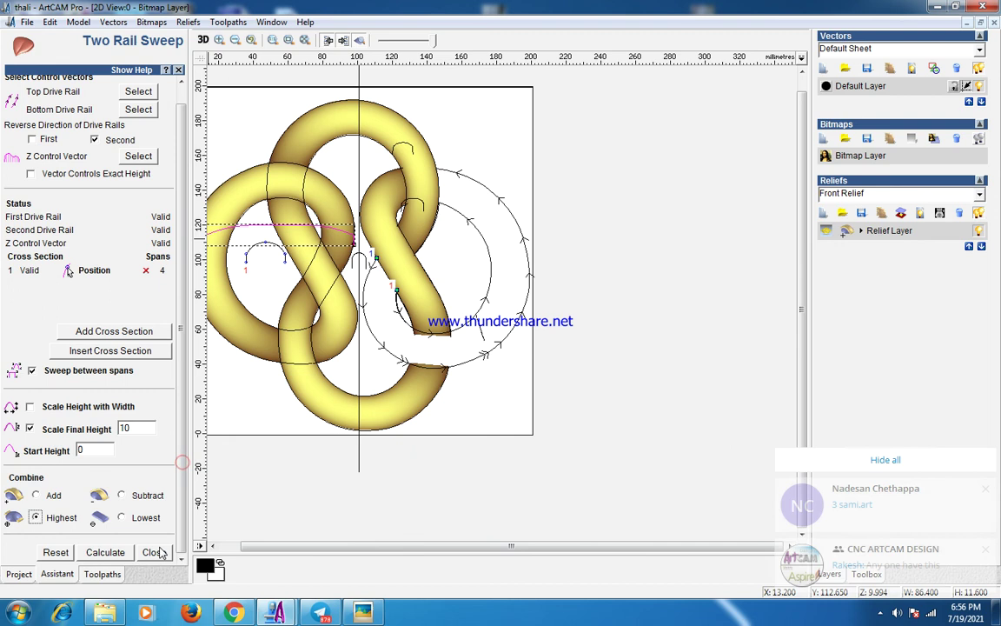
{"action": "left_click", "coordinate": [111, 553]}
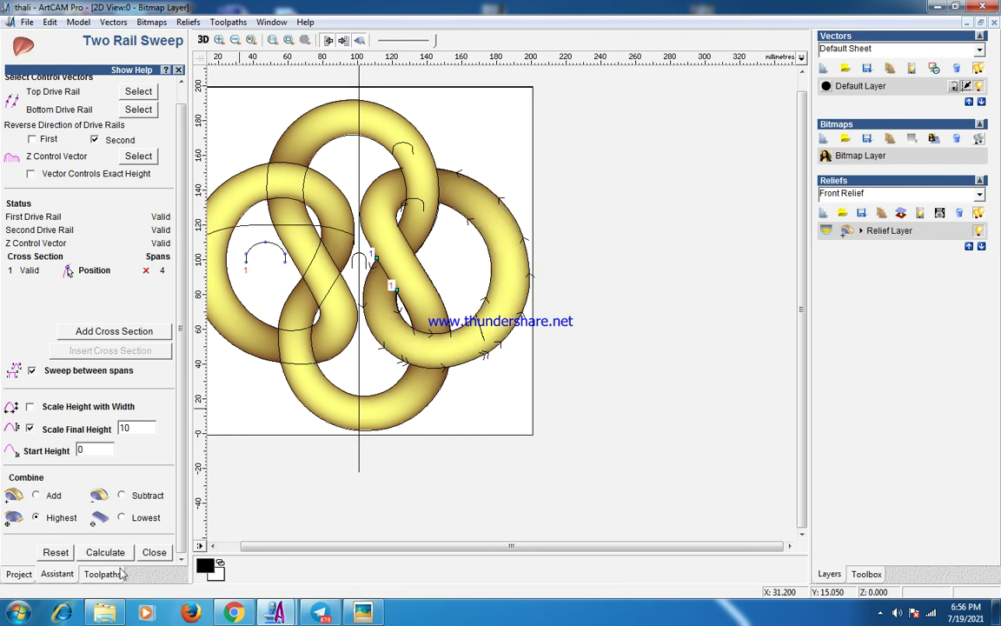
{"action": "left_click", "coordinate": [154, 552]}
{"action": "scroll", "coordinate": [498, 271], "scroll_direction": "down", "scroll_amount": 1}
{"action": "scroll", "coordinate": [563, 296], "scroll_direction": "up", "scroll_amount": 1}
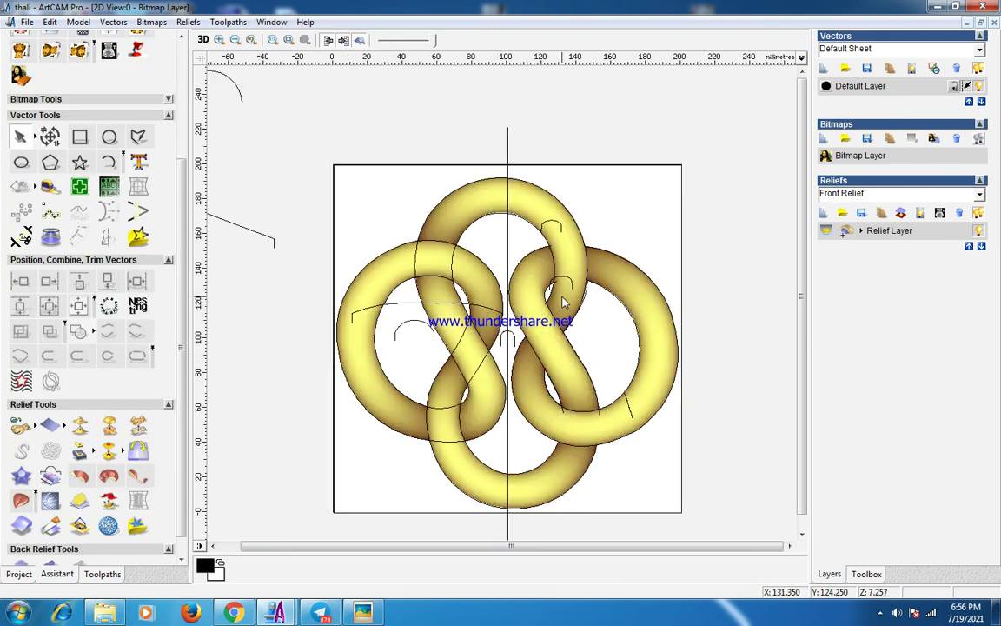
{"action": "left_click", "coordinate": [879, 613]}
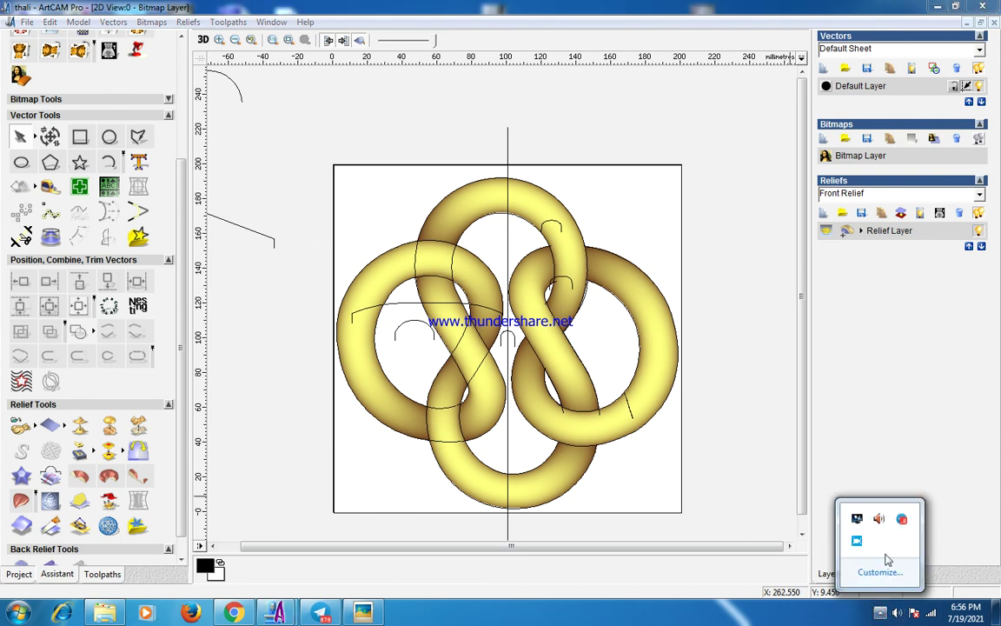